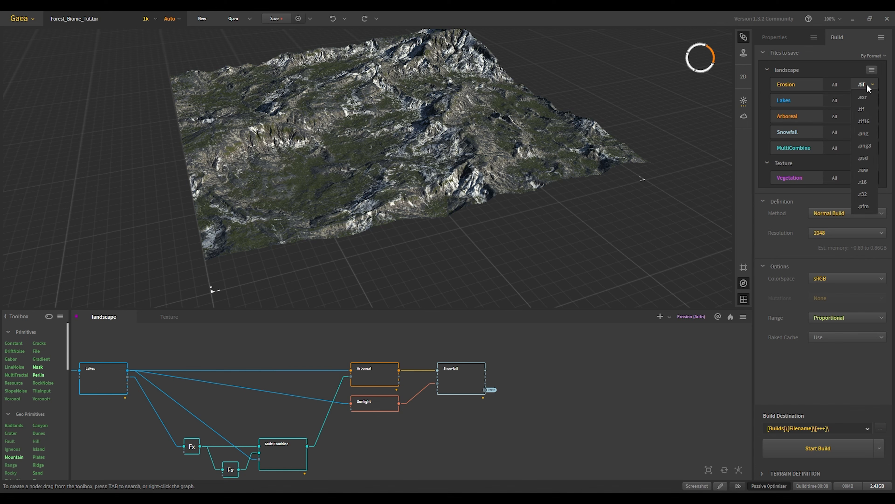
Set the Erosion output's file format to .png in the list of files to save
{"action": "left_click", "coordinate": [866, 134]}
{"action": "left_click", "coordinate": [868, 102]}
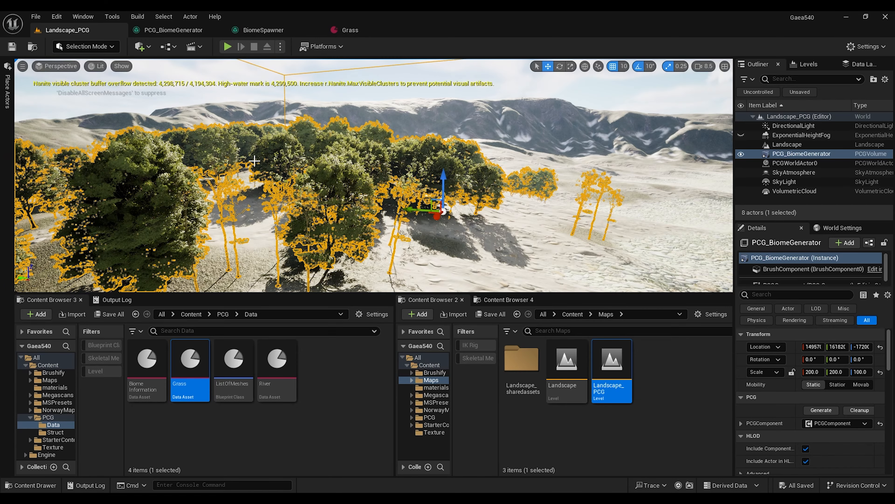
{"action": "right_click_drag", "start_coordinate": [249, 168], "coordinate": [211, 187]}
{"action": "key", "text": "Escape"}
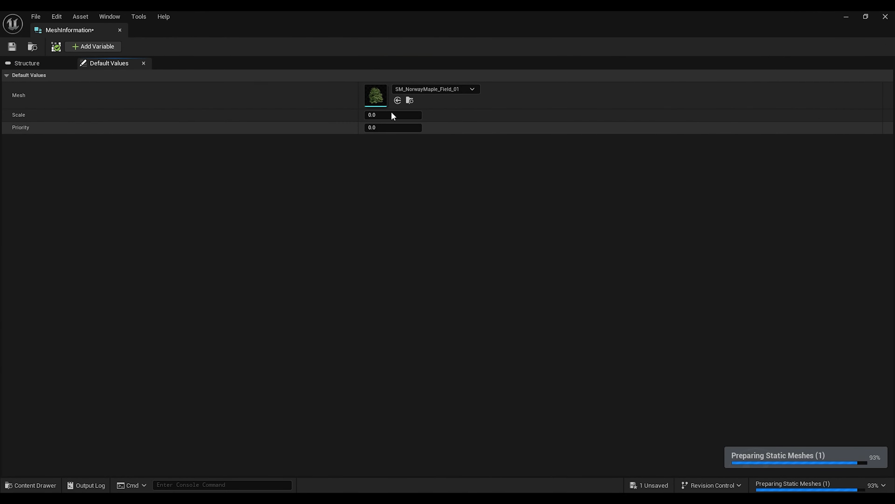
Set the default Scale and Priority values of the MeshInformation structure to 1
{"action": "left_click", "coordinate": [391, 113]}
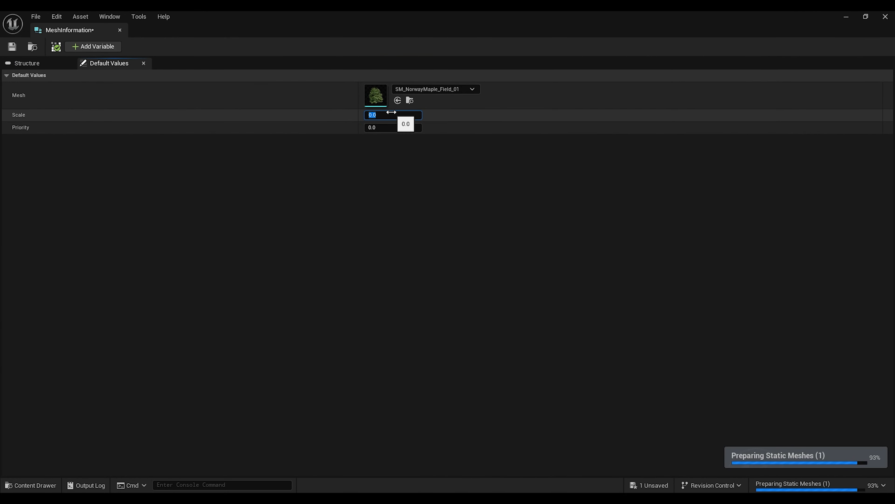
{"action": "type", "text": "1"}
{"action": "key", "text": "Tab"}
{"action": "type", "text": "1"}
{"action": "key", "text": "Return"}
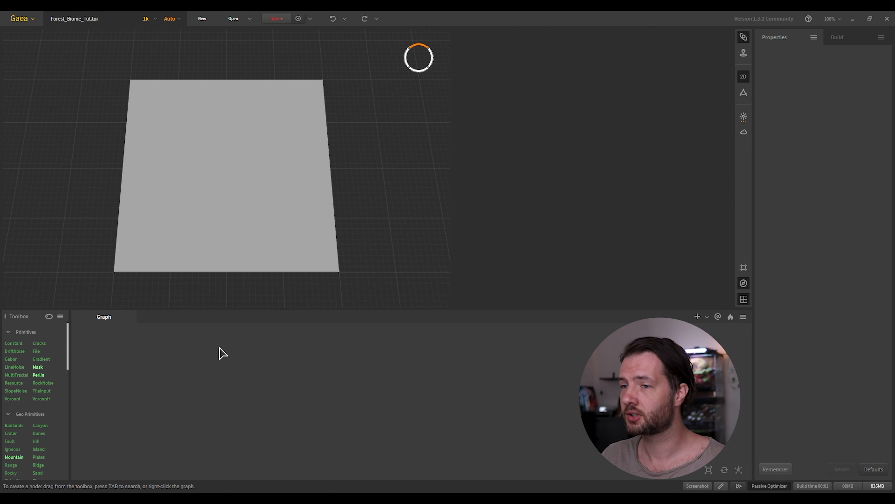
Add a Ridge node to the empty graph
{"action": "right_click", "coordinate": [219, 359]}
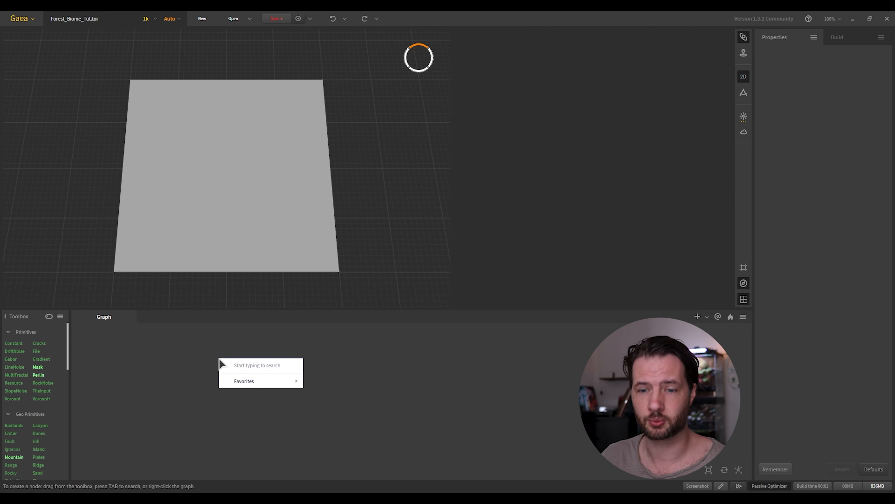
{"action": "type", "text": "ride"}
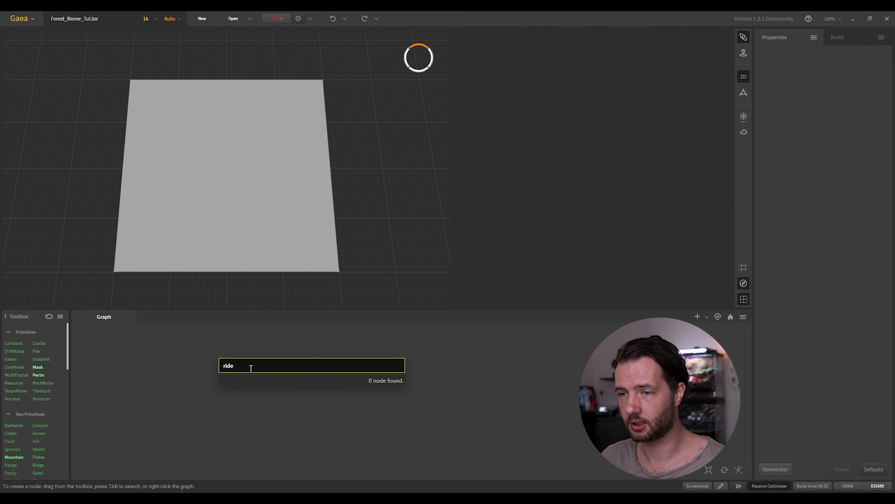
{"action": "key", "text": "BackSpace"}
{"action": "key", "text": "BackSpace"}
{"action": "key", "text": "Return"}
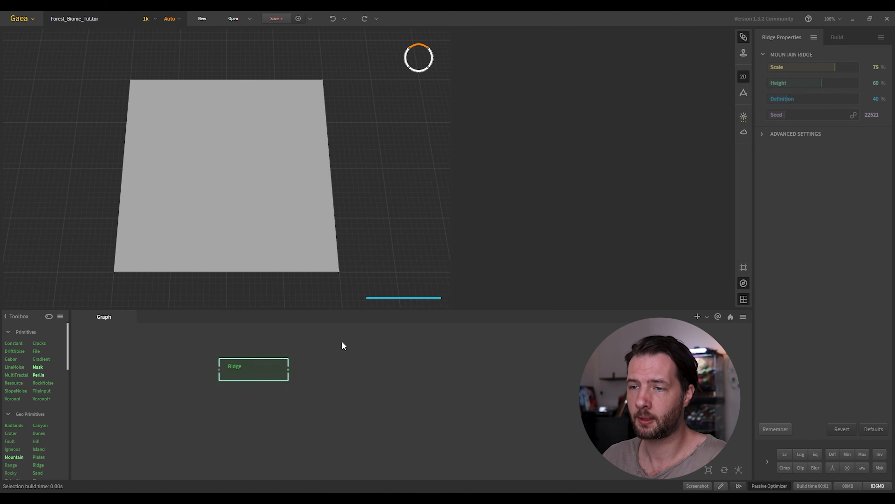
{"action": "mouse_move", "coordinate": [252, 370]}
{"action": "left_mouse_down"}
{"action": "mouse_move", "coordinate": [230, 366]}
{"action": "mouse_move", "coordinate": [244, 366]}
{"action": "left_mouse_up"}
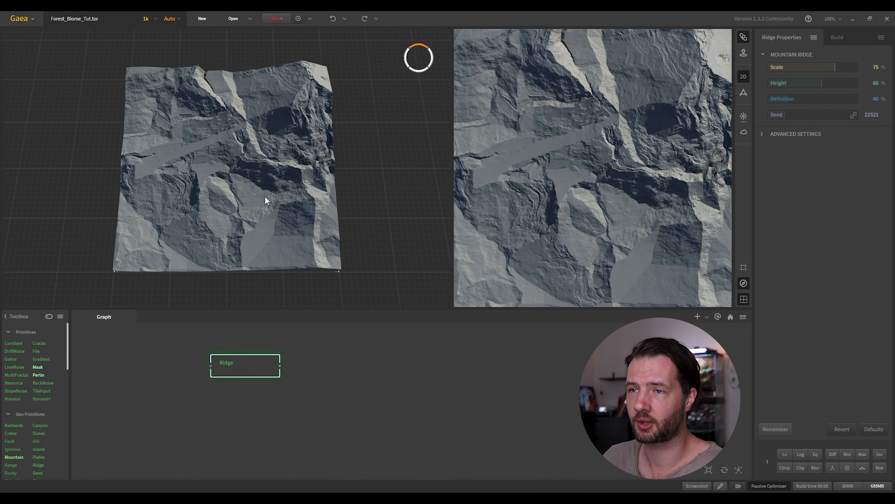
Turn off the 2D preview and examine the ridge terrain in the full-width 3D view
{"action": "mouse_move", "coordinate": [166, 257]}
{"action": "middle_mouse_down"}
{"action": "mouse_move", "coordinate": [266, 170]}
{"action": "mouse_move", "coordinate": [174, 256]}
{"action": "middle_mouse_up"}
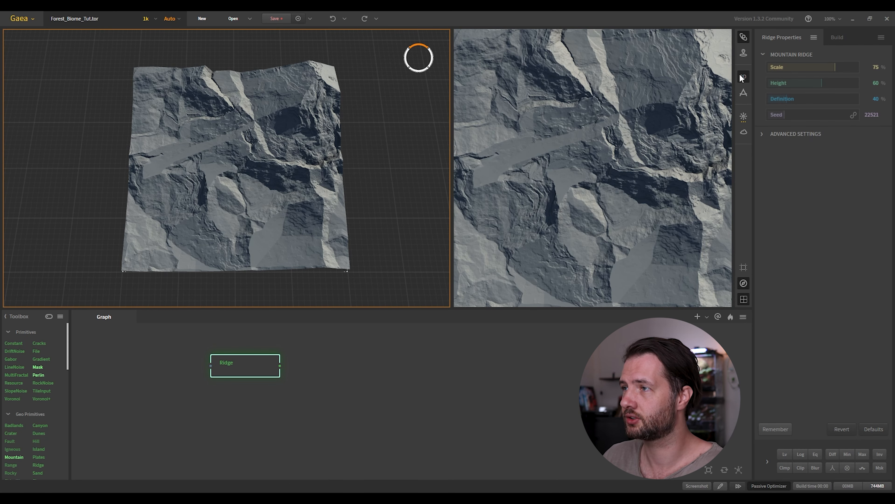
{"action": "left_click", "coordinate": [742, 77]}
{"action": "left_click_drag", "start_coordinate": [338, 179], "coordinate": [368, 120]}
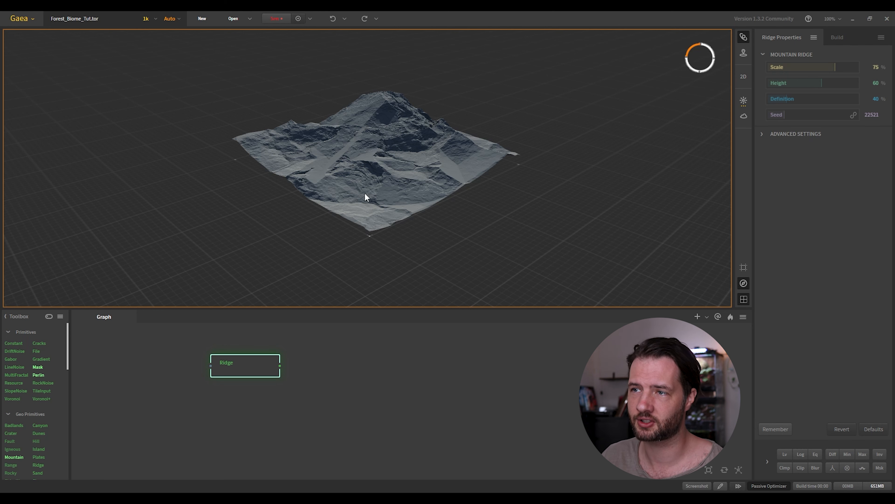
{"action": "left_click_drag", "start_coordinate": [410, 180], "coordinate": [386, 167]}
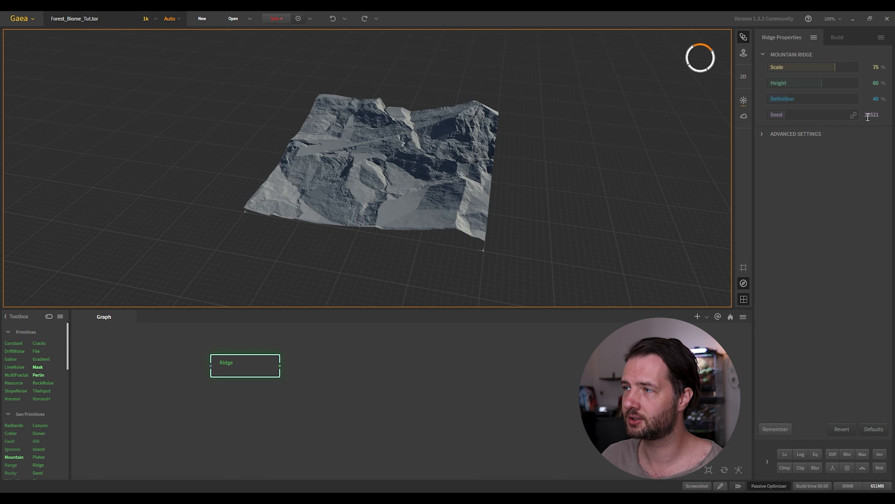
Try a few different seeds on the Ridge node, and set its seed to 22521
{"action": "left_click", "coordinate": [829, 114]}
{"action": "left_click", "coordinate": [779, 114]}
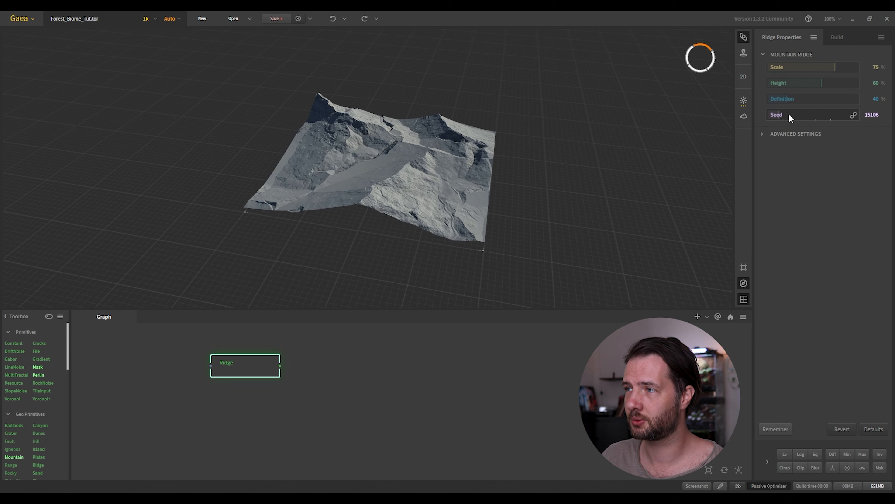
{"action": "left_click", "coordinate": [819, 114]}
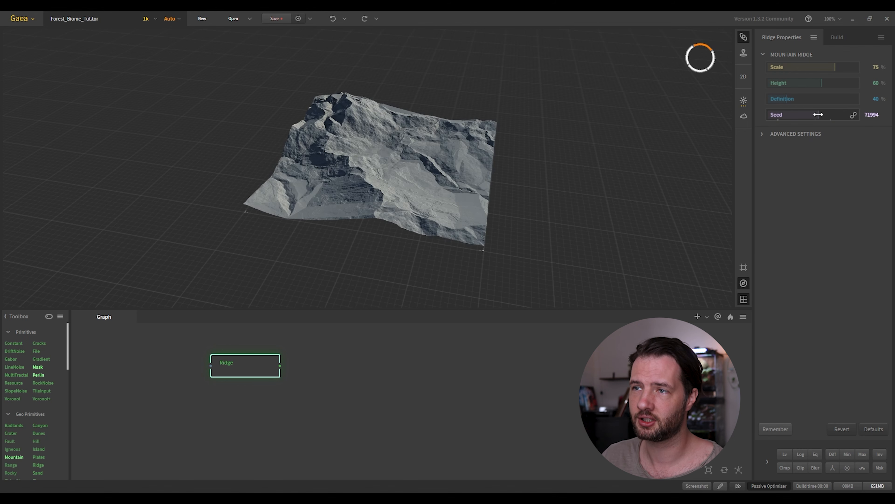
{"action": "left_click", "coordinate": [872, 115]}
{"action": "type", "text": "22521"}
{"action": "key", "text": "Return"}
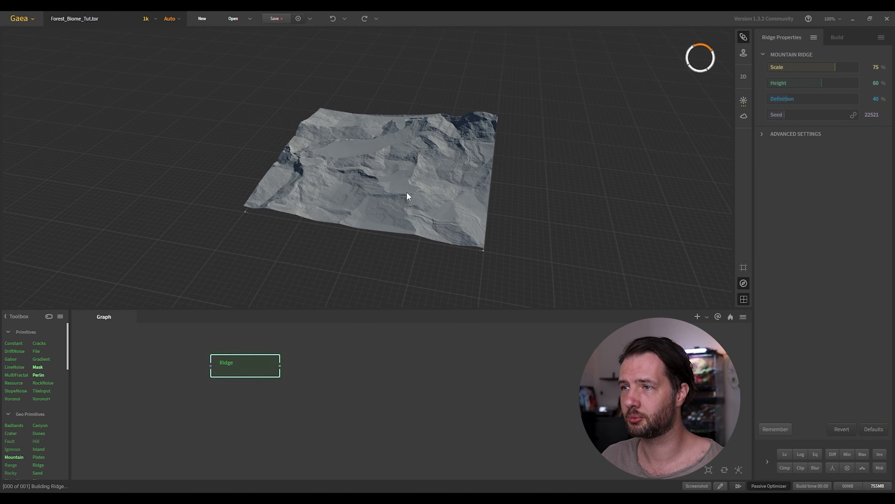
{"action": "left_click_drag", "start_coordinate": [556, 181], "coordinate": [453, 206]}
Add a Range node to the graph below the Ridge node
{"action": "middle_click_drag", "start_coordinate": [229, 409], "coordinate": [230, 401]}
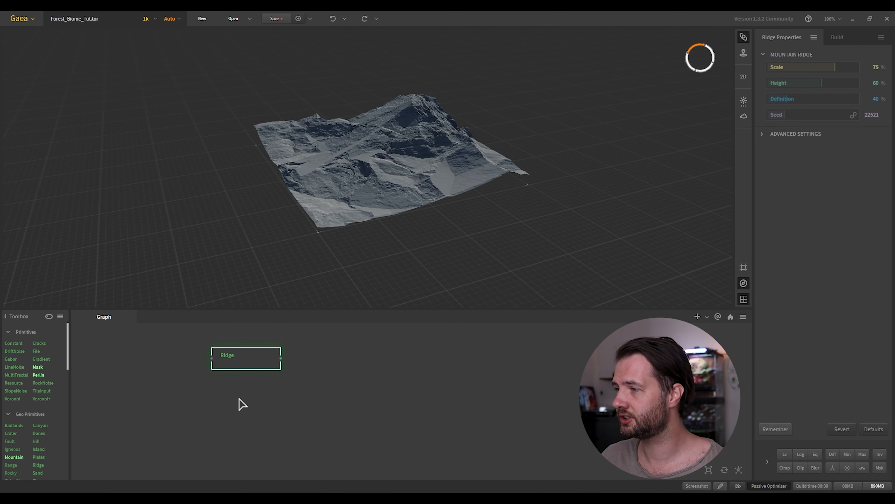
{"action": "right_click", "coordinate": [224, 398]}
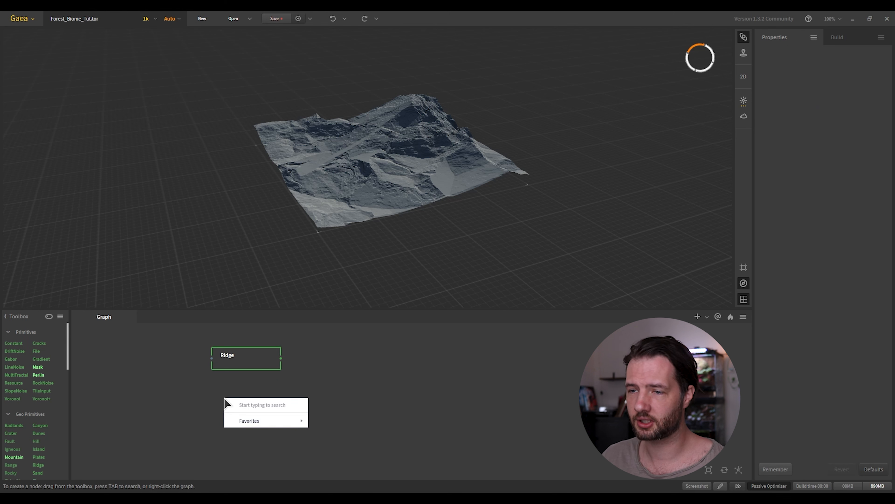
{"action": "type", "text": "range"}
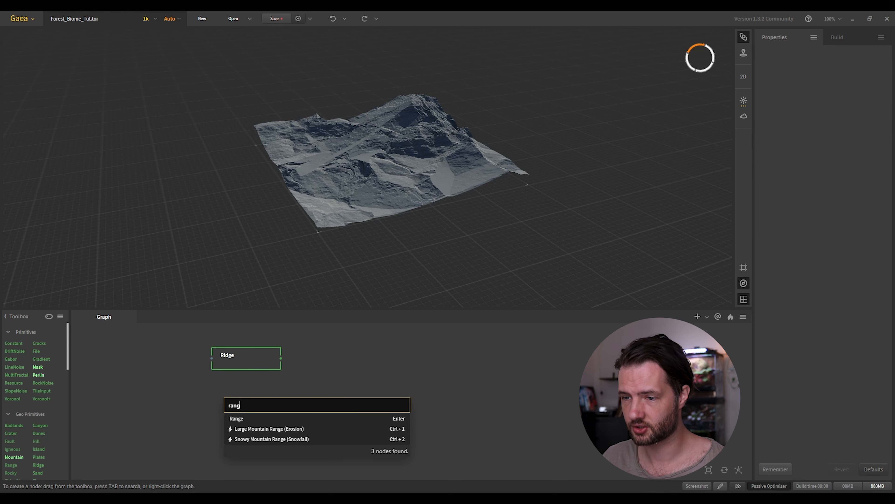
{"action": "left_click", "coordinate": [238, 416]}
Set the Range node's style to With Base and inspect the mountain terrain
{"action": "left_click", "coordinate": [836, 67]}
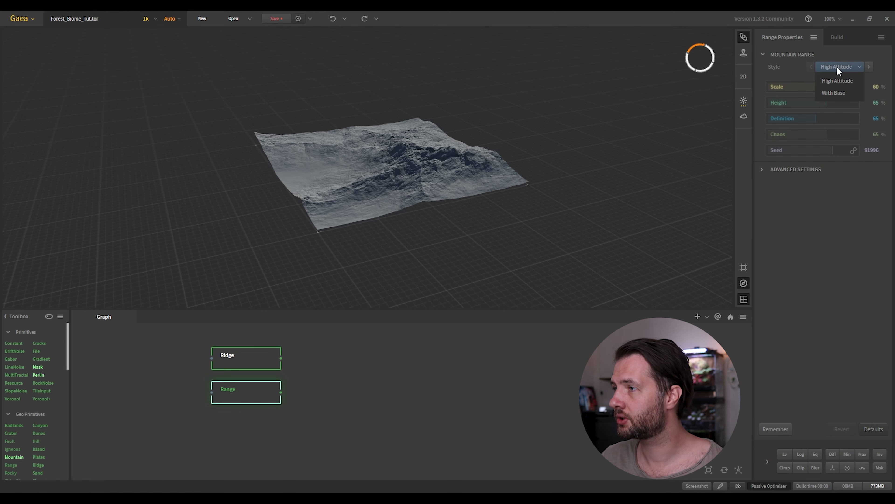
{"action": "left_click", "coordinate": [832, 95]}
{"action": "scroll", "coordinate": [379, 171], "scroll_direction": "up", "scroll_amount": 3}
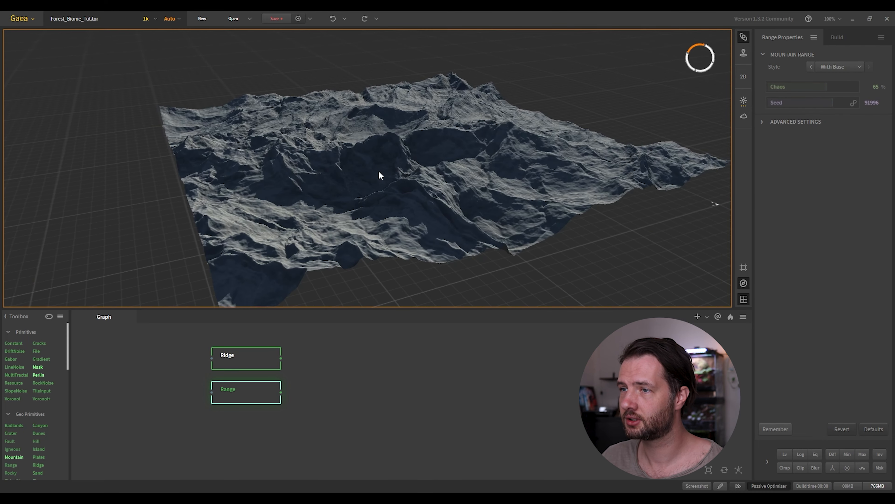
{"action": "left_click_drag", "start_coordinate": [373, 170], "coordinate": [304, 212]}
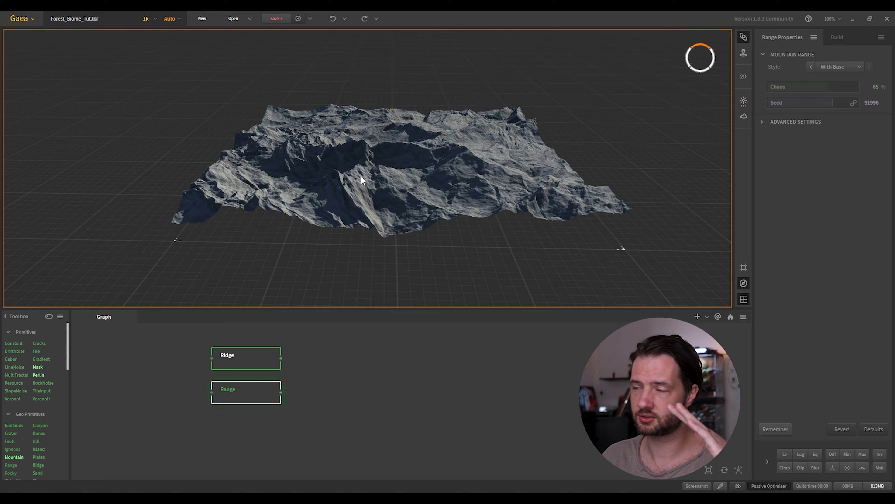
Set the Range node's seed to 19938
{"action": "left_click", "coordinate": [798, 103]}
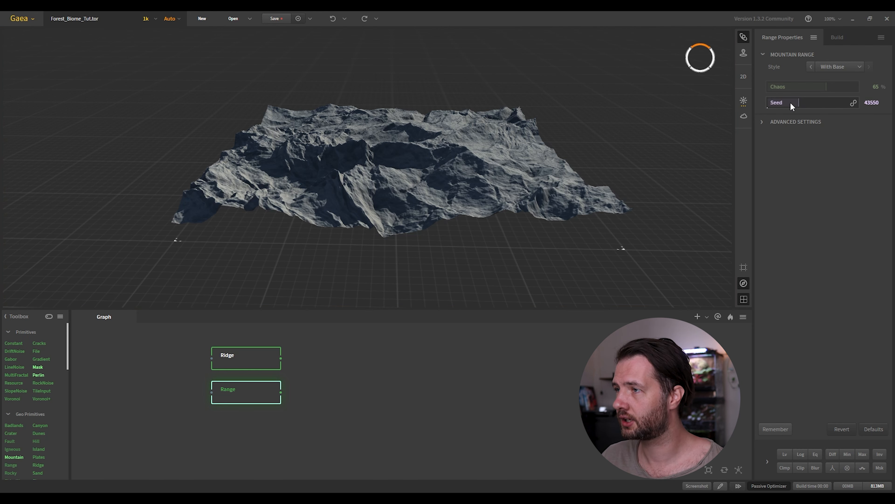
{"action": "left_click", "coordinate": [875, 103]}
{"action": "type", "text": "19938"}
{"action": "key", "text": "Return"}
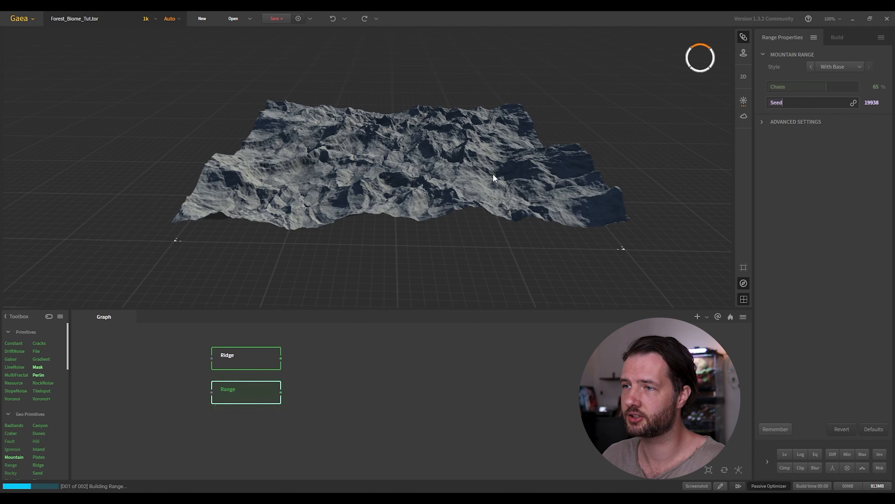
{"action": "left_click_drag", "start_coordinate": [447, 179], "coordinate": [378, 216]}
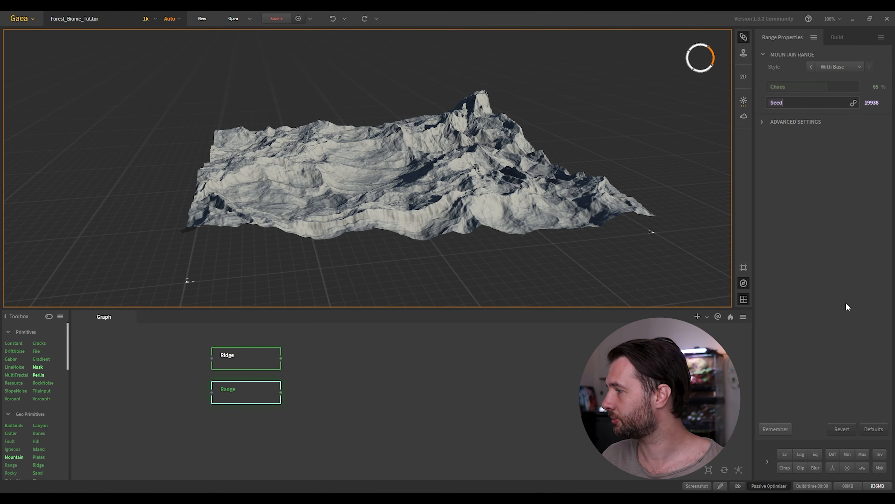
Enable the Shaper modifier on the Range node and set it to 20%
{"action": "left_click", "coordinate": [832, 467]}
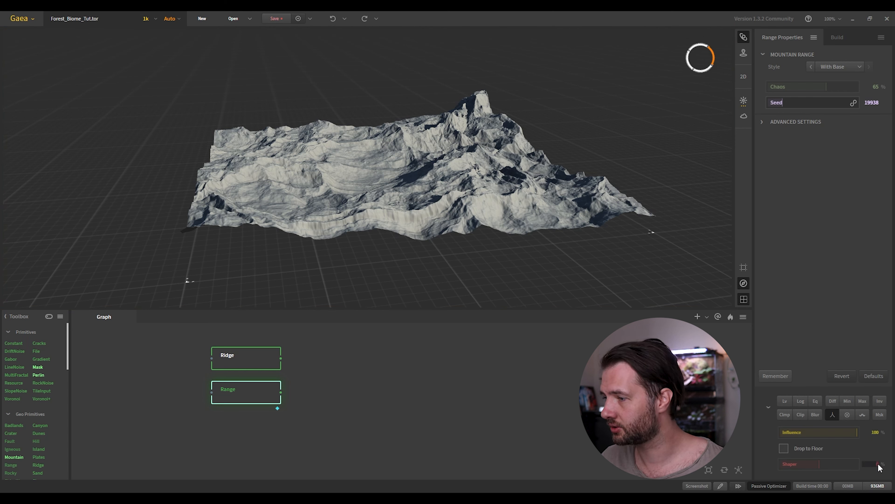
{"action": "key", "text": "Return"}
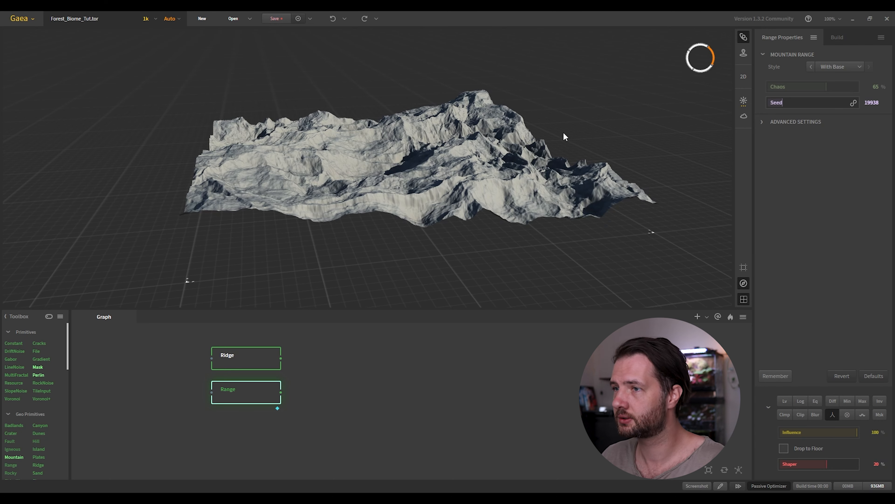
{"action": "left_click", "coordinate": [458, 191]}
{"action": "left_click_drag", "start_coordinate": [460, 194], "coordinate": [377, 97]}
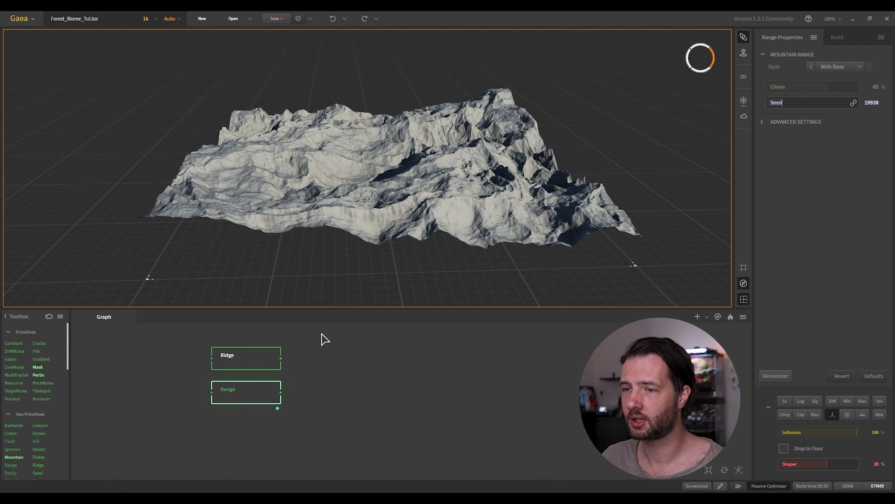
Add a Combine node and connect the Ridge output to its first input and the Range output to its second
{"action": "right_click", "coordinate": [332, 380]}
{"action": "type", "text": "m"}
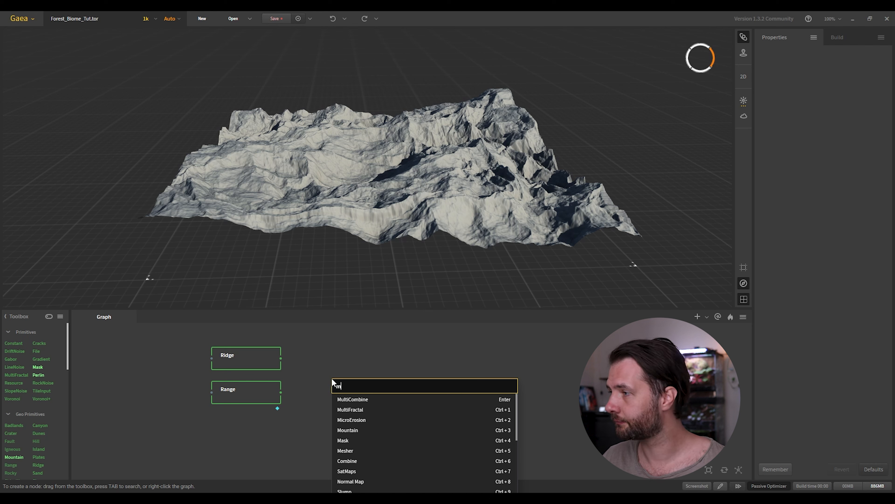
{"action": "key", "text": "BackSpace"}
{"action": "type", "text": "comb"}
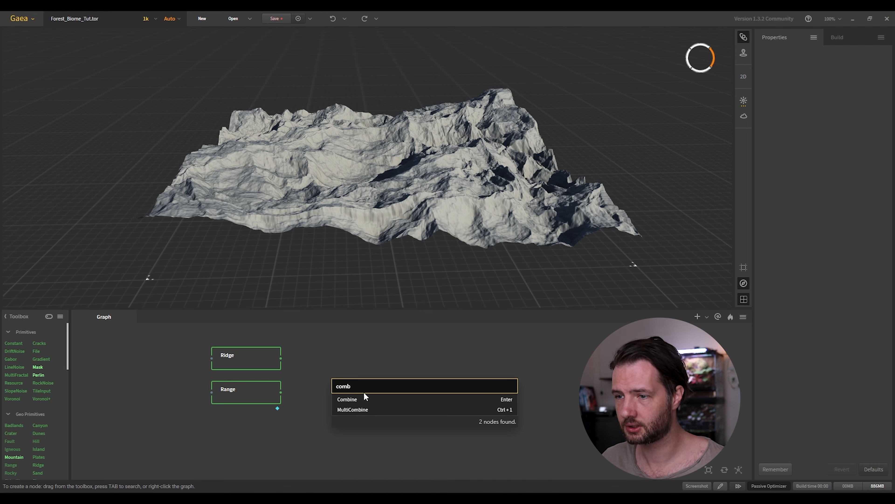
{"action": "left_click", "coordinate": [366, 398]}
{"action": "left_click_drag", "start_coordinate": [281, 358], "coordinate": [362, 372]}
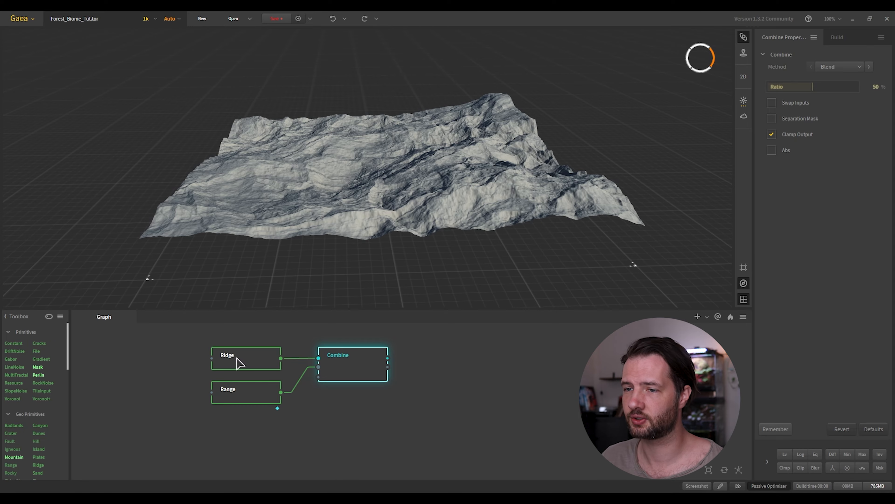
Set the Ridge node's seed to 7656
{"action": "left_click_drag", "start_coordinate": [300, 206], "coordinate": [385, 202]}
{"action": "left_click", "coordinate": [252, 353]}
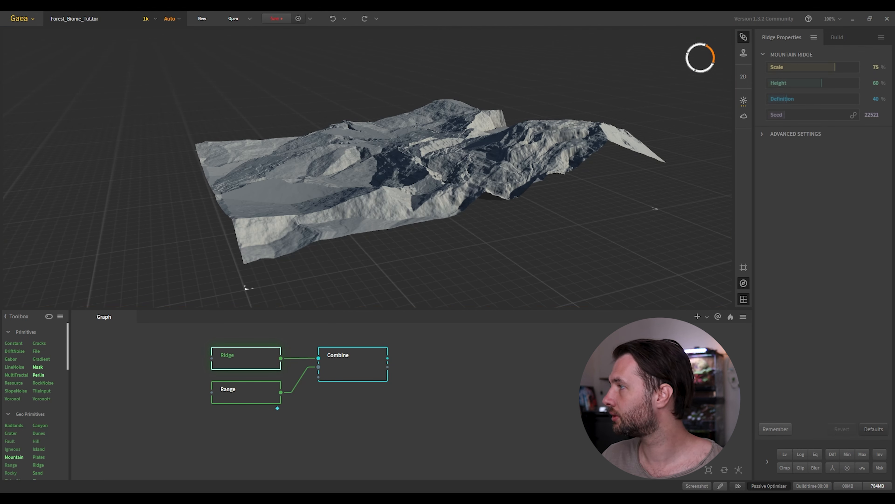
{"action": "left_click", "coordinate": [872, 114]}
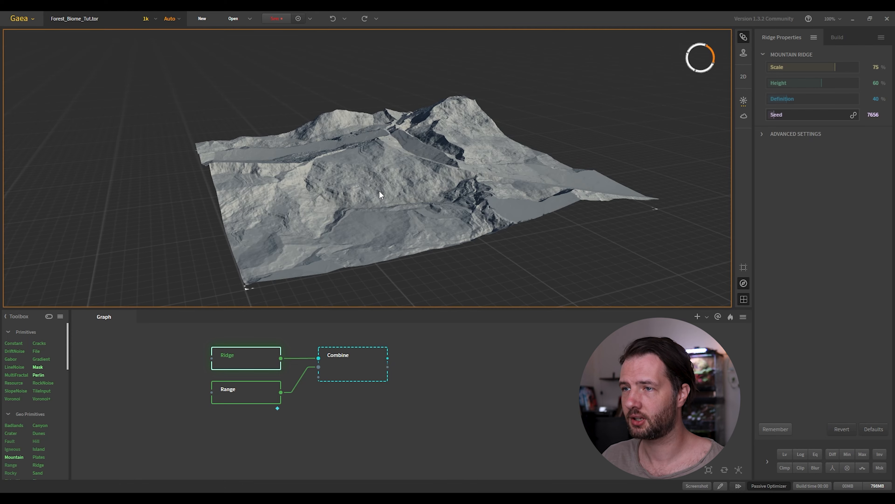
{"action": "mouse_move", "coordinate": [379, 191]}
{"action": "left_mouse_down"}
{"action": "mouse_move", "coordinate": [415, 208]}
{"action": "mouse_move", "coordinate": [357, 170]}
{"action": "mouse_move", "coordinate": [366, 189]}
{"action": "left_mouse_up"}
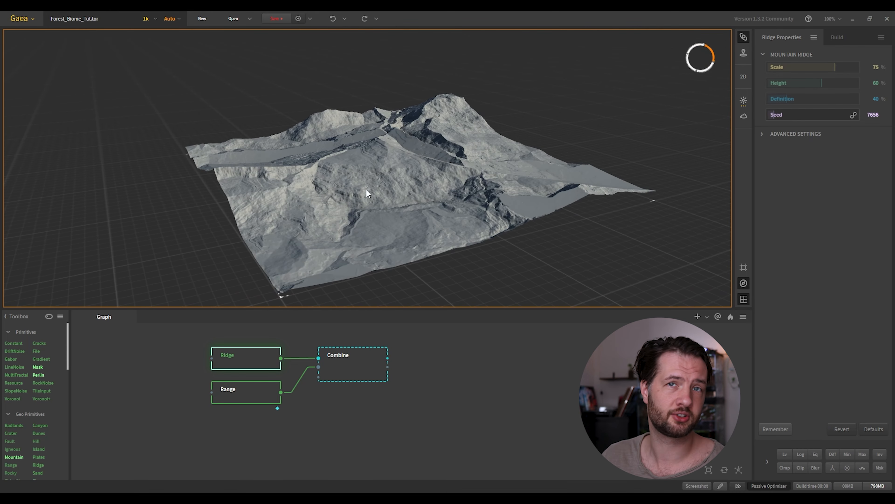
Select the Combine node and examine the blended terrain from several angles
{"action": "left_click", "coordinate": [357, 373]}
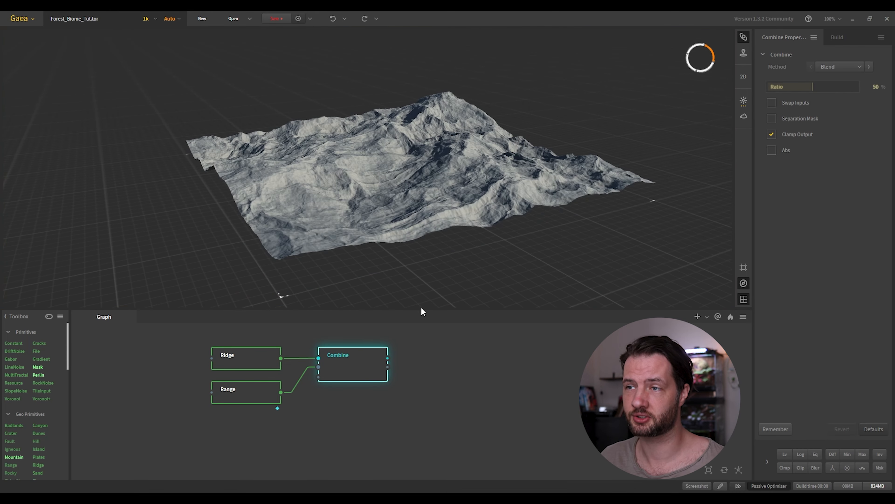
{"action": "left_click_drag", "start_coordinate": [406, 169], "coordinate": [464, 332]}
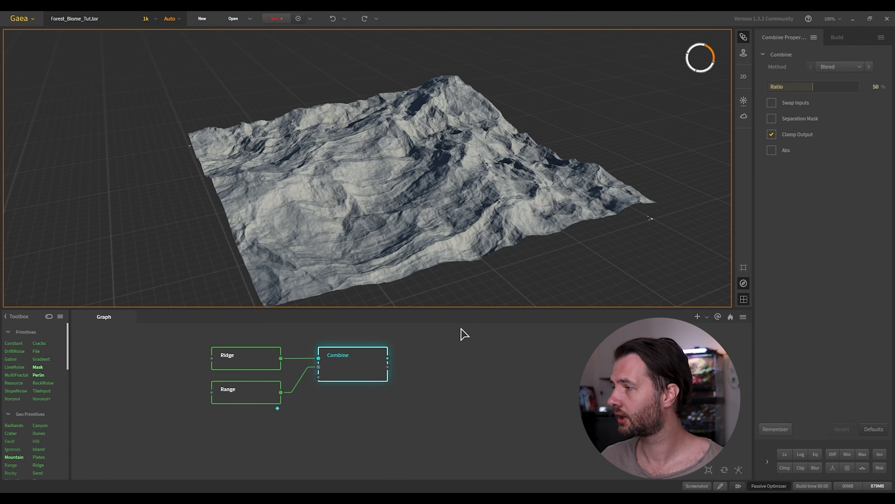
{"action": "left_click_drag", "start_coordinate": [427, 178], "coordinate": [406, 229]}
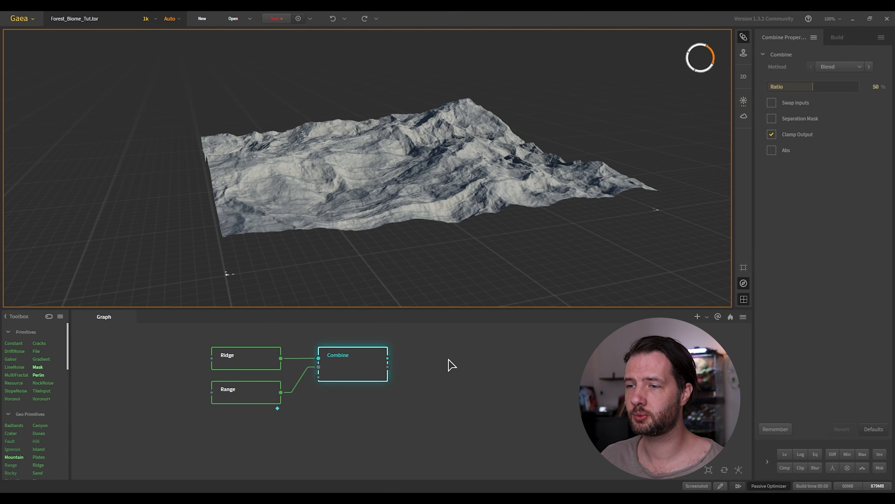
Add an Erosion node and connect the Combine node's output to its input
{"action": "middle_click_drag", "start_coordinate": [449, 360], "coordinate": [438, 359]}
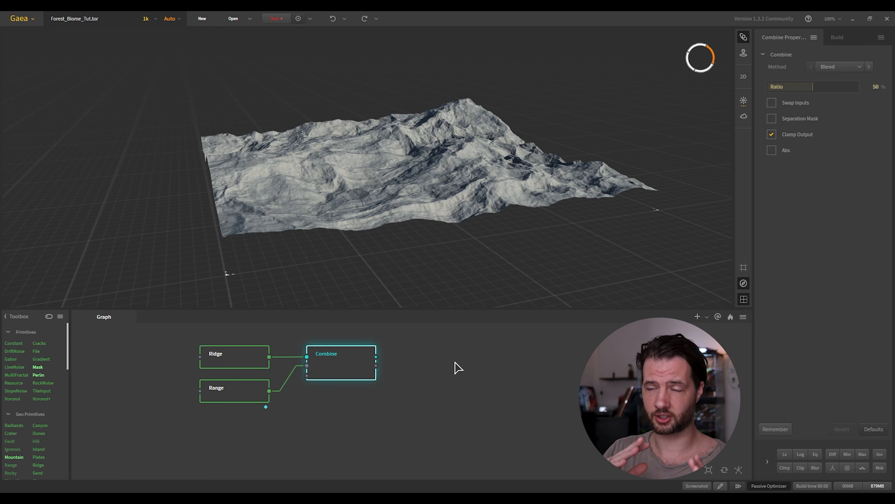
{"action": "left_click", "coordinate": [420, 364]}
{"action": "key", "text": "Tab"}
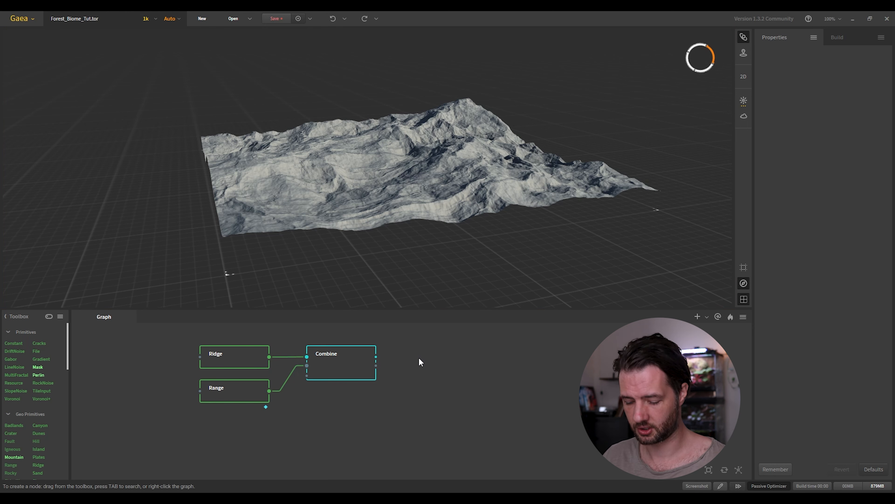
{"action": "type", "text": "err"}
{"action": "key", "text": "BackSpace"}
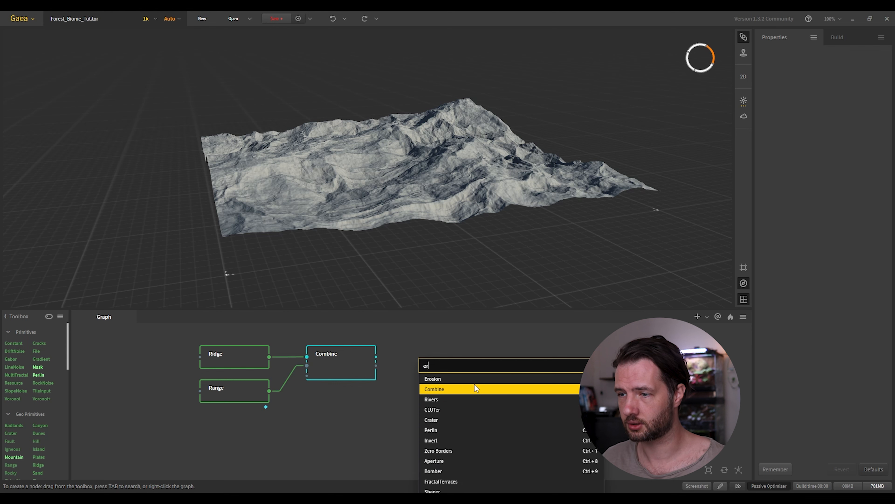
{"action": "key", "text": "Escape"}
{"action": "left_click_drag", "start_coordinate": [376, 357], "coordinate": [445, 366]}
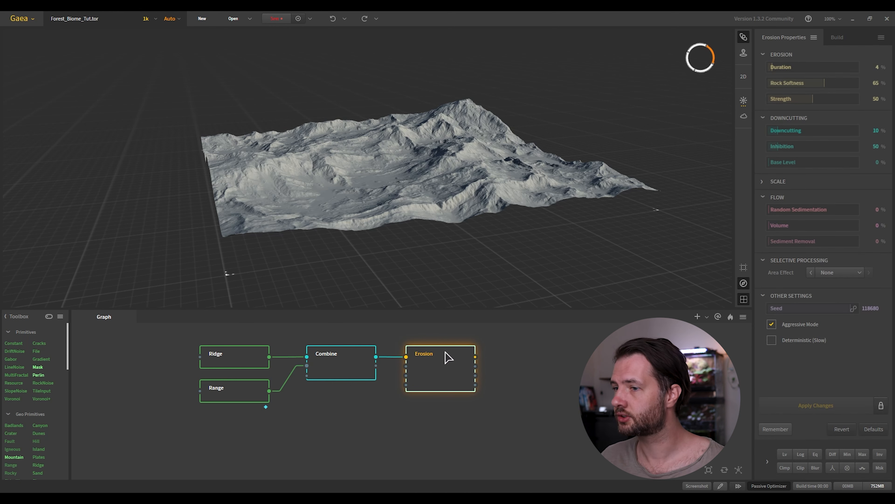
Set the Erosion node's Duration to 45% and apply the change
{"action": "left_click", "coordinate": [878, 69]}
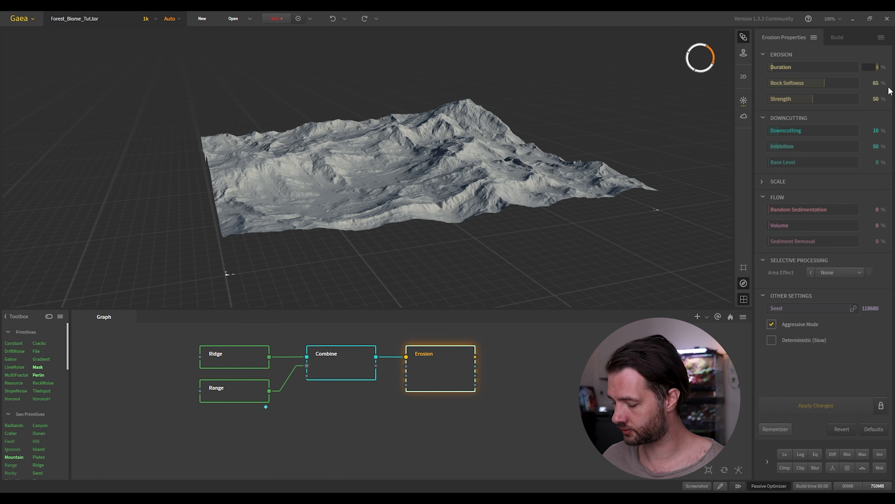
{"action": "key", "text": "Return"}
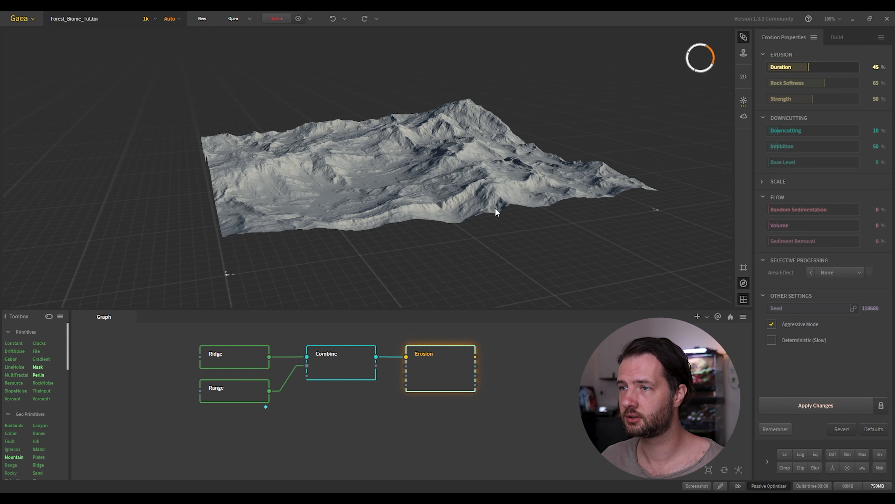
{"action": "left_click", "coordinate": [806, 404]}
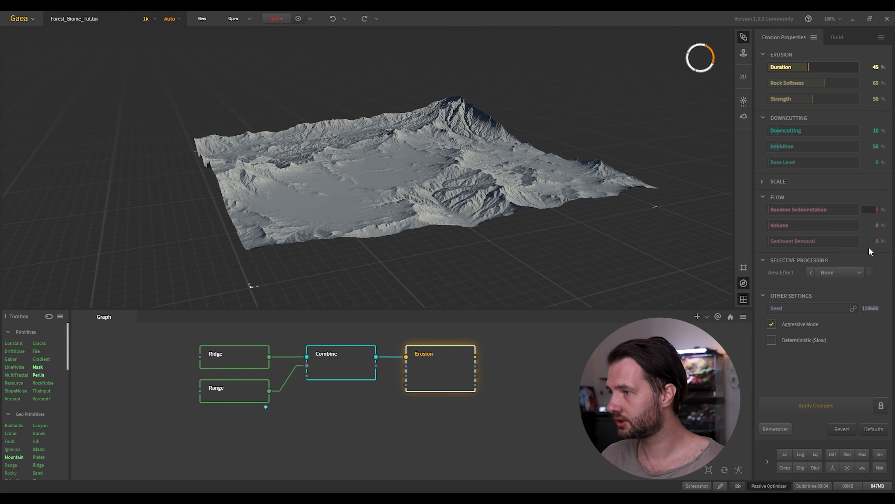
Set the erosion's Random Sedimentation to 100% and Sediment Removal to 45%, and apply the changes
{"action": "type", "text": "100"}
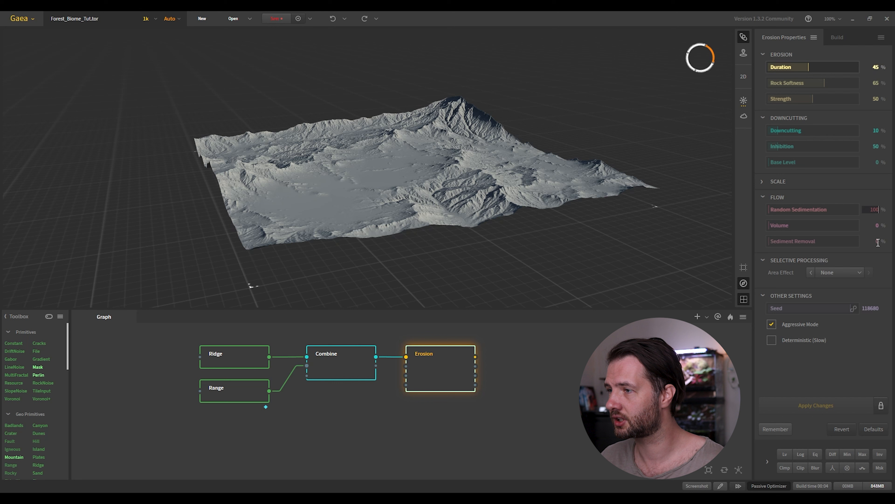
{"action": "key", "text": "Return"}
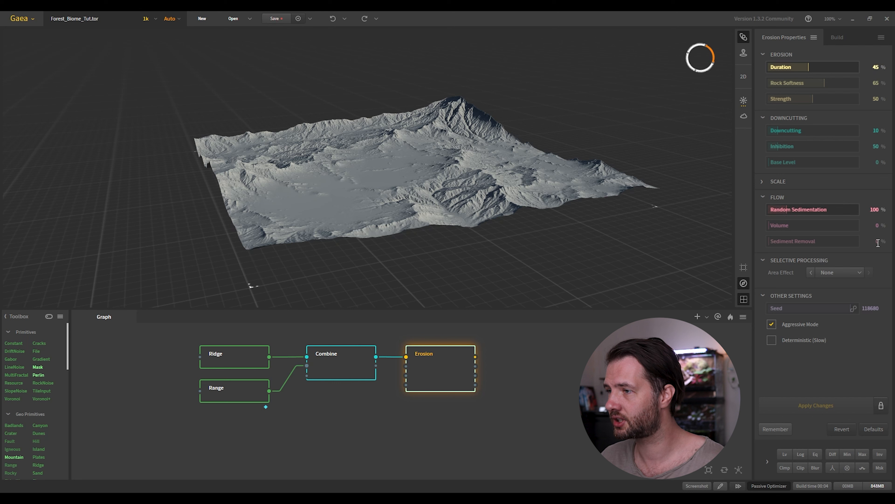
{"action": "left_click", "coordinate": [877, 241]}
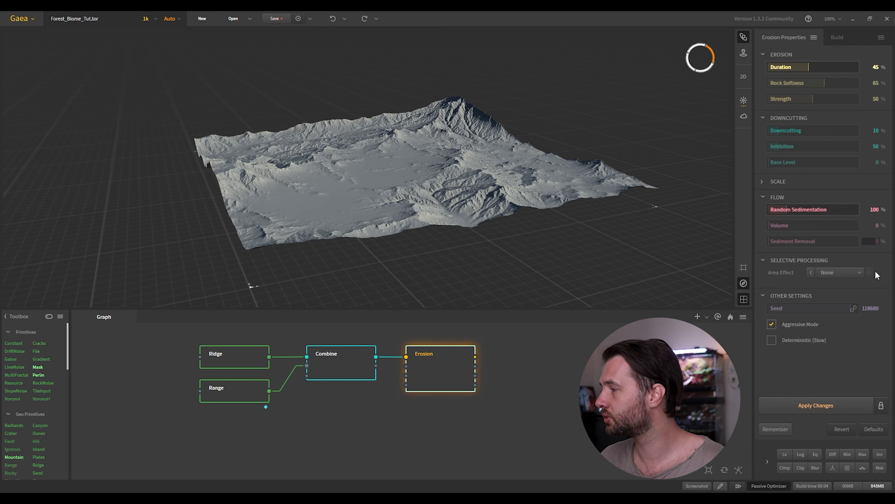
{"action": "type", "text": "45"}
{"action": "key", "text": "Return"}
{"action": "left_click", "coordinate": [811, 410]}
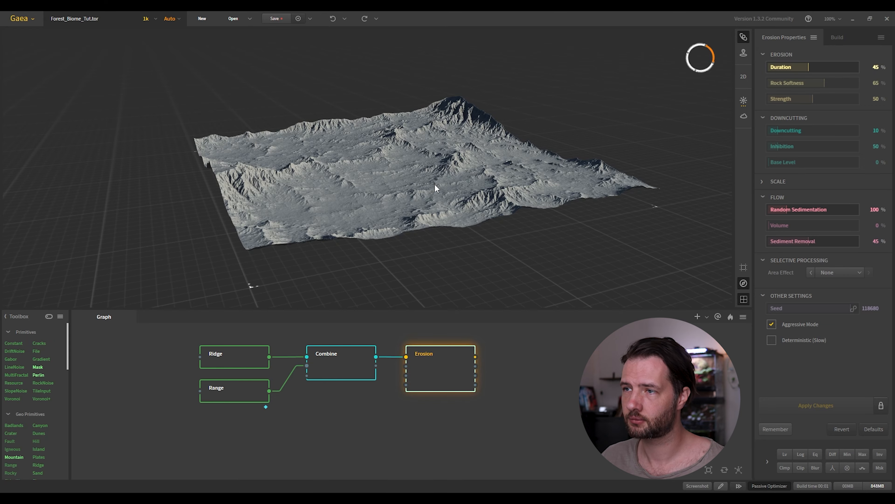
{"action": "left_click_drag", "start_coordinate": [378, 199], "coordinate": [349, 154]}
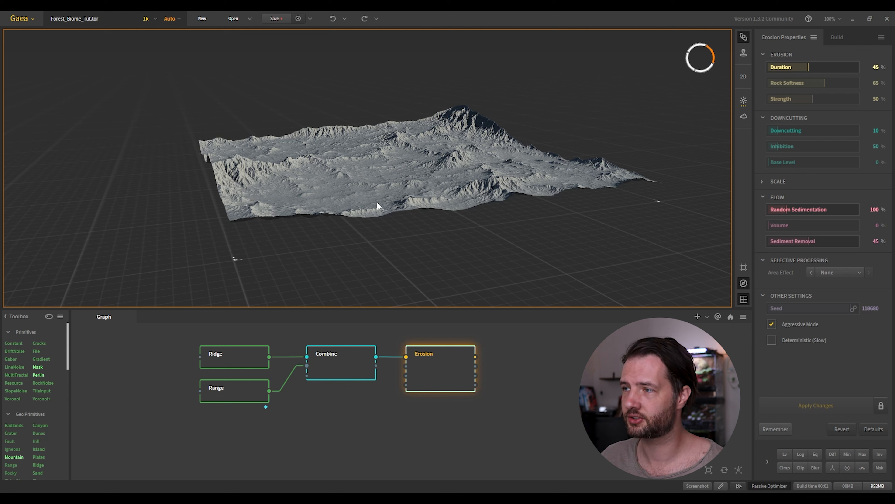
Set the erosion's Area Effect to Precipitation Amount, Bias Type to Slope and seed to 125003, and apply the changes
{"action": "left_click", "coordinate": [828, 272]}
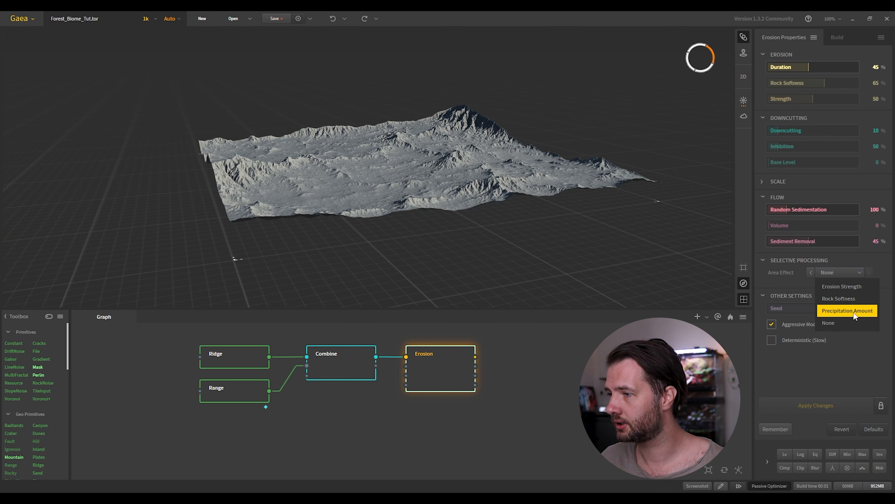
{"action": "left_click", "coordinate": [841, 311]}
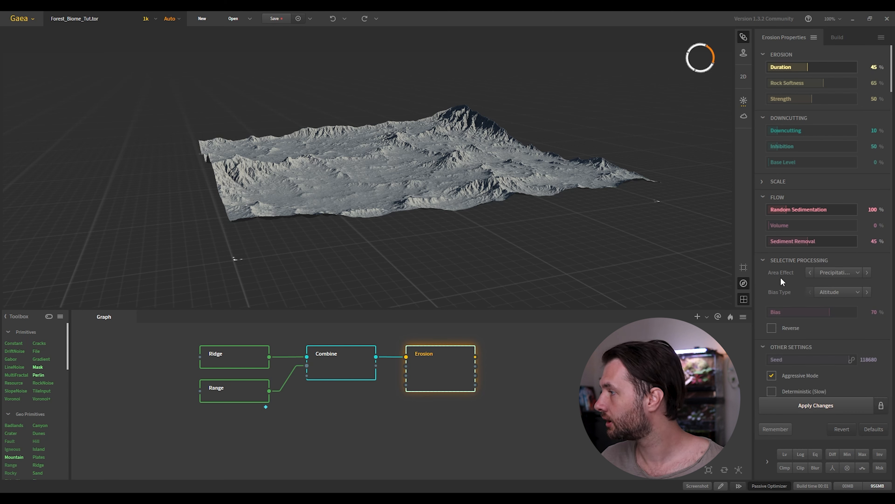
{"action": "scroll", "coordinate": [781, 277], "scroll_direction": "down", "scroll_amount": 1}
{"action": "left_click", "coordinate": [839, 288]}
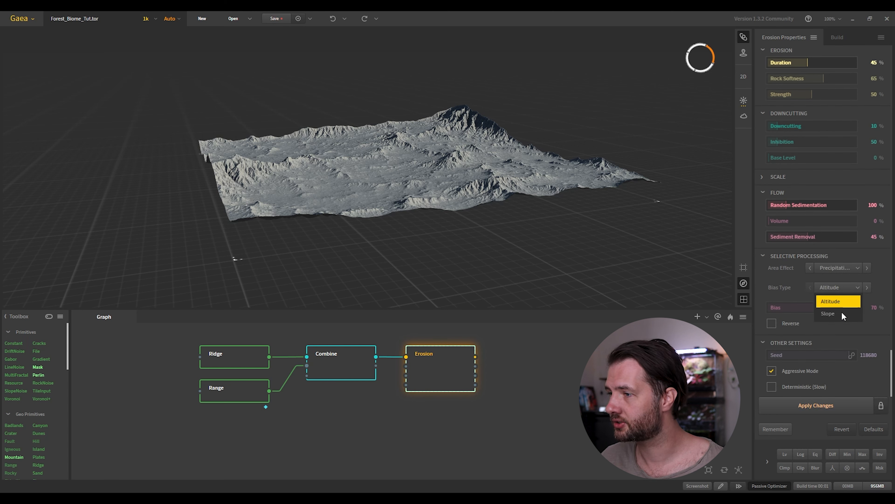
{"action": "left_click", "coordinate": [840, 312]}
{"action": "left_click", "coordinate": [802, 406]}
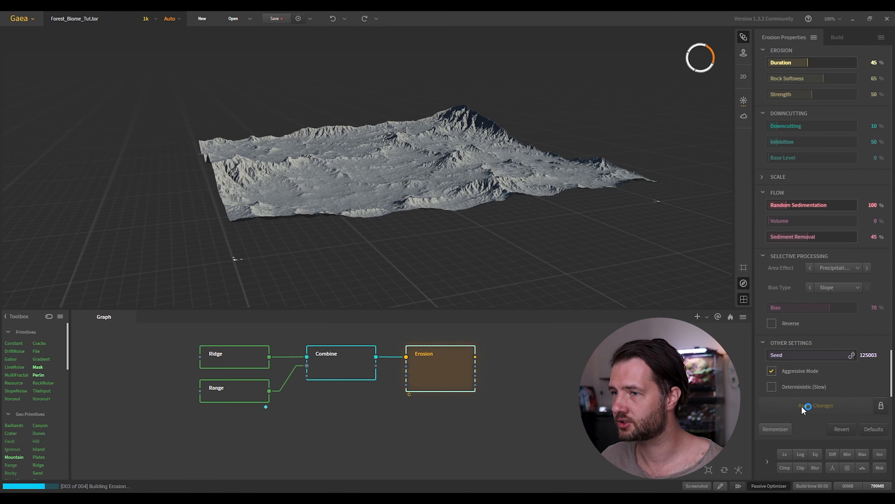
Compare the eroded terrain with the outputs of the earlier nodes in the graph
{"action": "left_click_drag", "start_coordinate": [378, 157], "coordinate": [344, 158]}
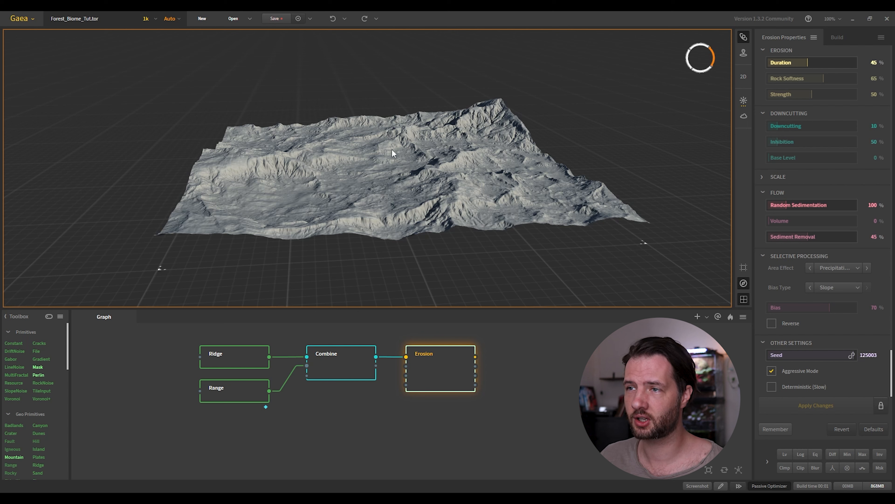
{"action": "left_click", "coordinate": [241, 387]}
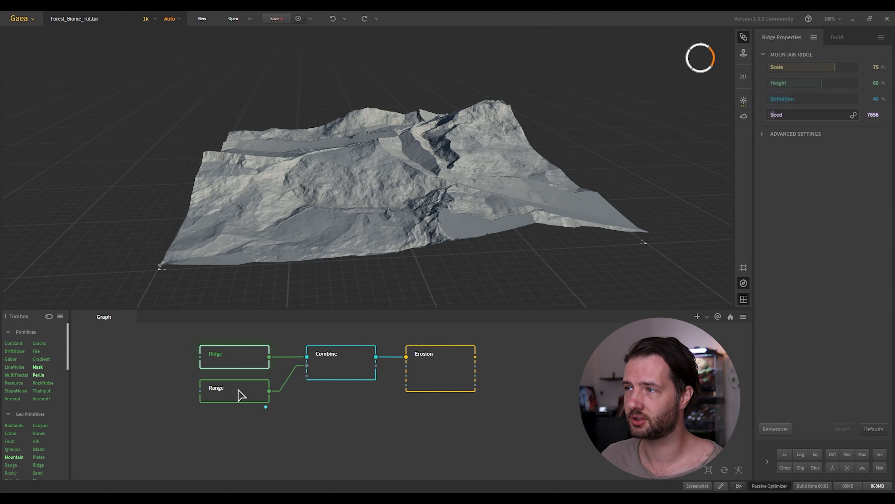
{"action": "left_click", "coordinate": [330, 369]}
{"action": "left_click", "coordinate": [458, 375]}
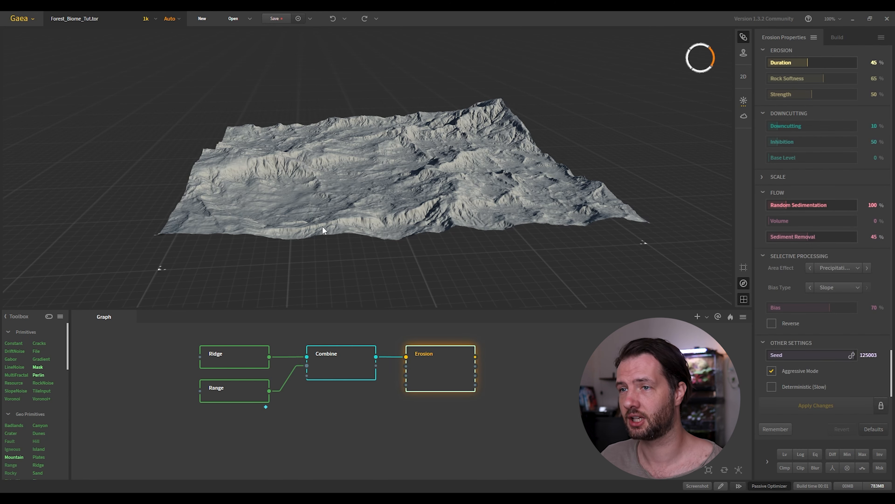
{"action": "left_click_drag", "start_coordinate": [322, 225], "coordinate": [429, 205]}
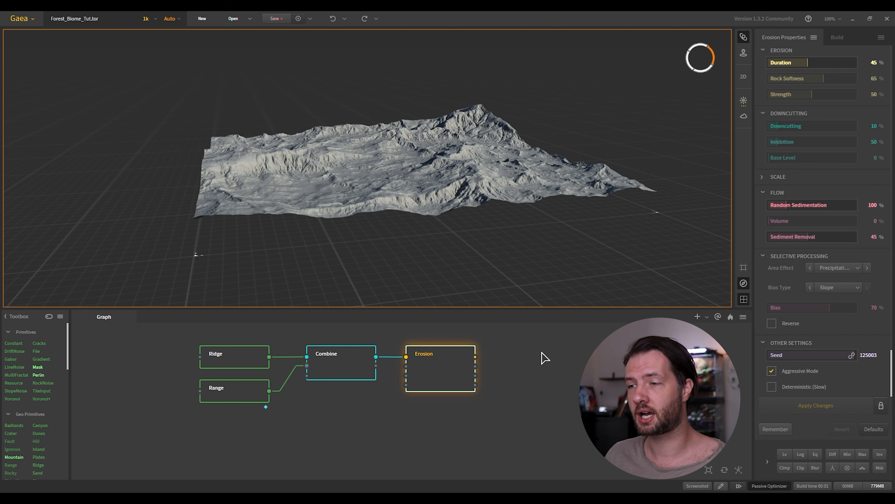
Add a Rivers node after the Erosion node and feed it the eroded terrain
{"action": "mouse_move", "coordinate": [505, 363]}
{"action": "left_mouse_down"}
{"action": "mouse_move", "coordinate": [496, 366]}
{"action": "mouse_move", "coordinate": [516, 375]}
{"action": "left_mouse_up"}
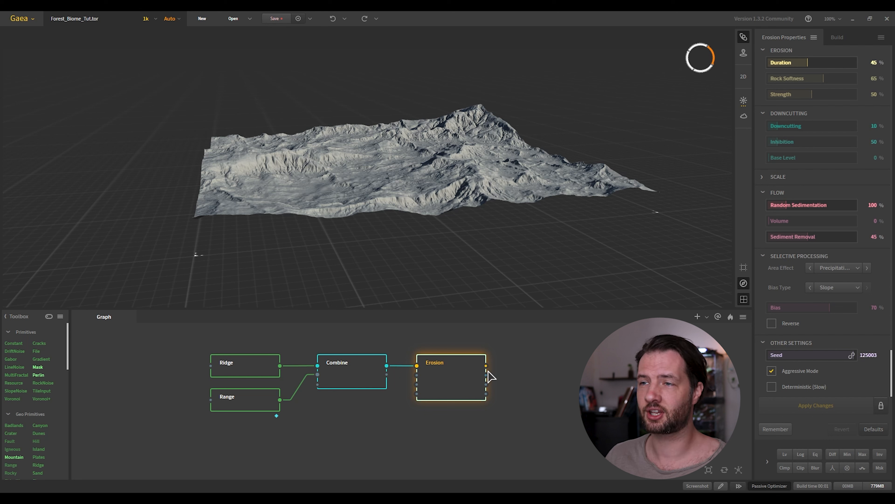
{"action": "left_click_drag", "start_coordinate": [539, 372], "coordinate": [434, 370]}
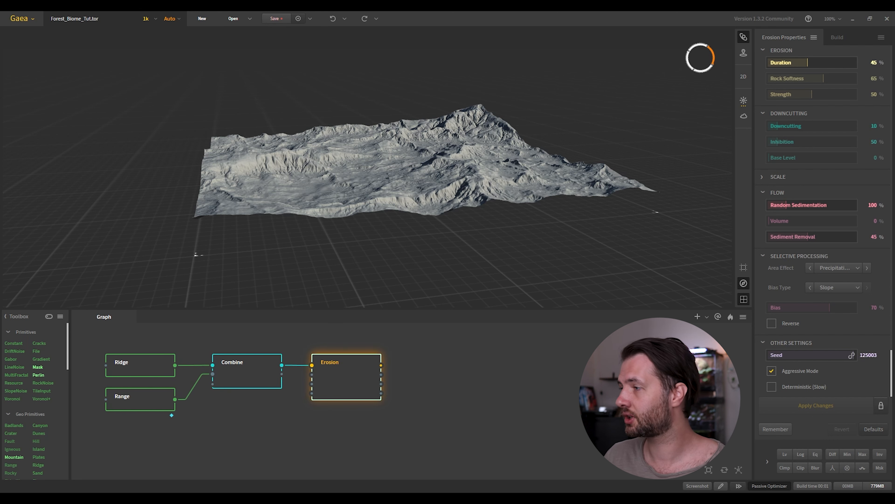
{"action": "left_click", "coordinate": [436, 390]}
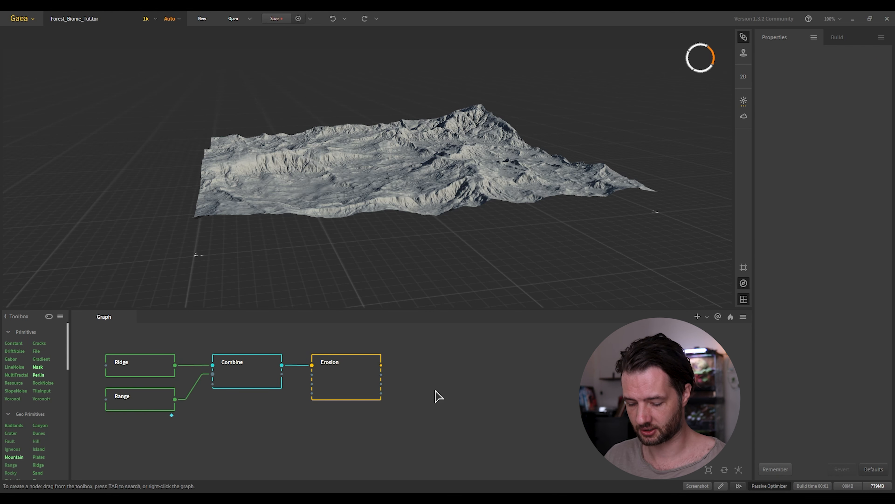
{"action": "key", "text": "Tab"}
{"action": "type", "text": "river"}
{"action": "left_click", "coordinate": [465, 409]}
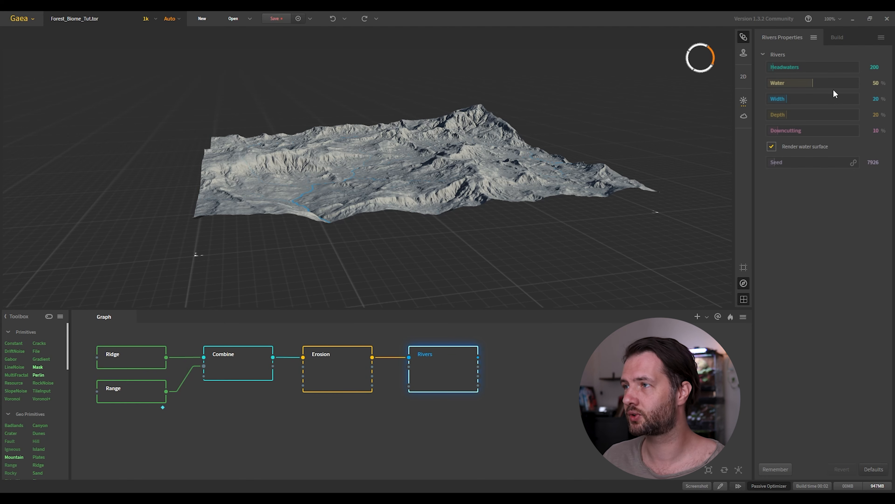
Set the Rivers node's Headwaters to 4000, Water, Width and Depth to 100%, and Downcutting to 40%
{"action": "left_click_drag", "start_coordinate": [442, 160], "coordinate": [453, 224]}
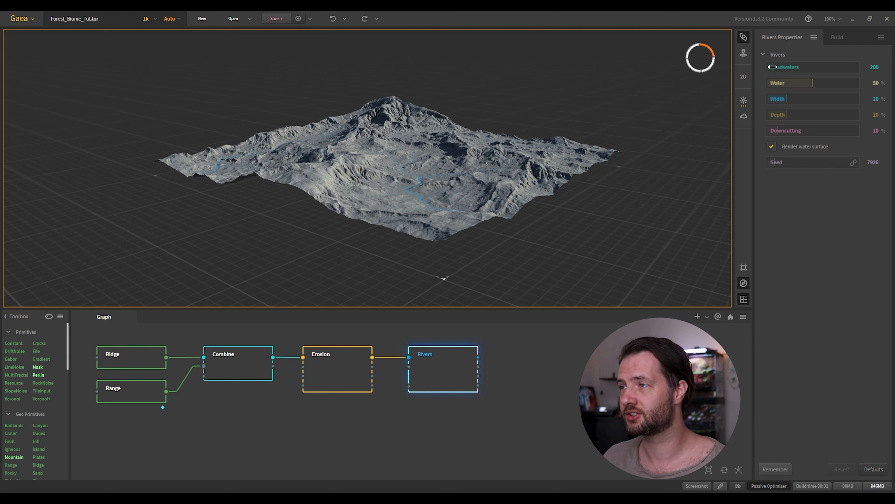
{"action": "left_click_drag", "start_coordinate": [773, 67], "coordinate": [858, 82]}
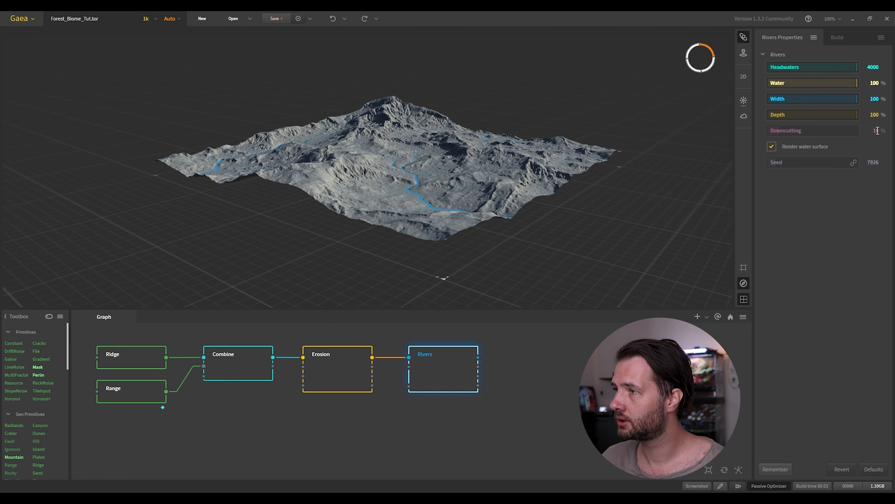
{"action": "left_click", "coordinate": [878, 131]}
{"action": "type", "text": "40"}
{"action": "key", "text": "Return"}
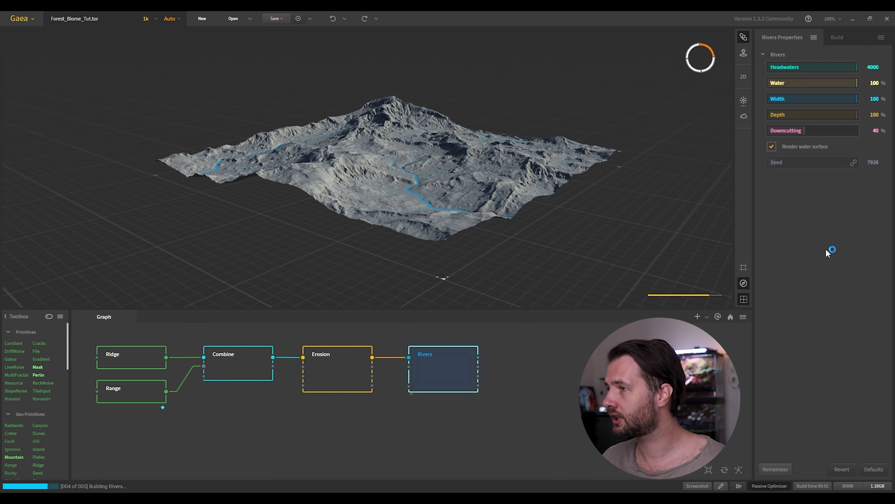
Set the Rivers node's seed to 65061
{"action": "left_click", "coordinate": [869, 163]}
{"action": "type", "text": "65061"}
{"action": "key", "text": "Return"}
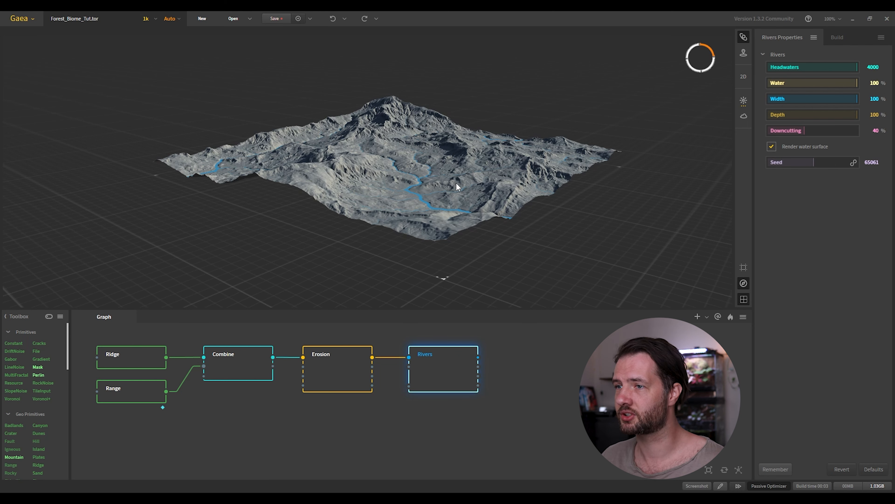
Examine the river courses across the terrain from several angles and up close
{"action": "left_click_drag", "start_coordinate": [480, 188], "coordinate": [417, 205]}
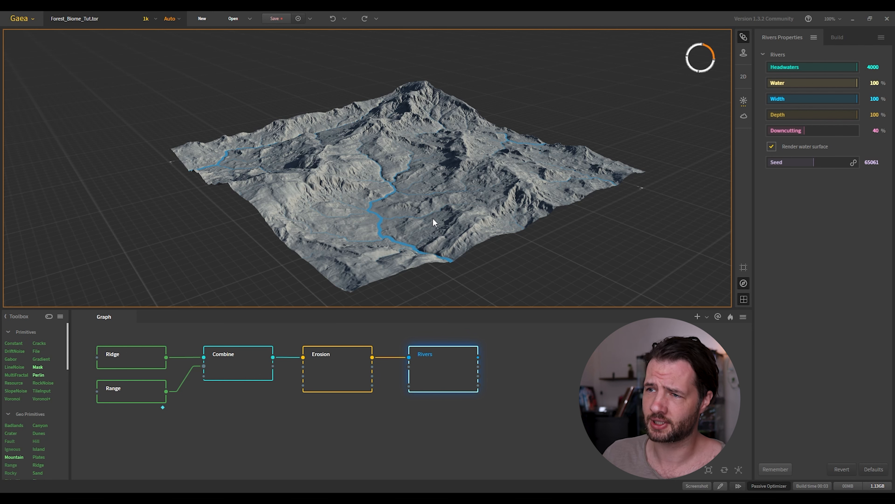
{"action": "mouse_move", "coordinate": [399, 253]}
{"action": "left_mouse_down"}
{"action": "mouse_move", "coordinate": [411, 187]}
{"action": "mouse_move", "coordinate": [395, 262]}
{"action": "left_mouse_up"}
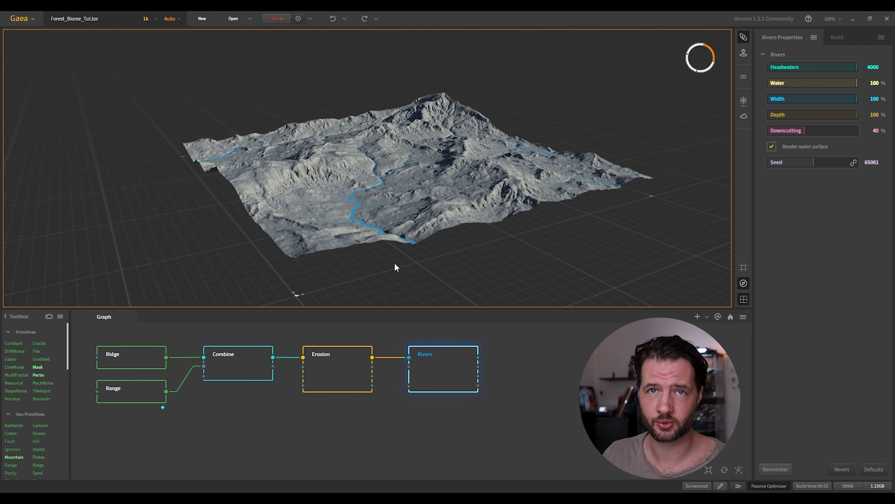
{"action": "mouse_move", "coordinate": [395, 264]}
{"action": "left_mouse_down"}
{"action": "mouse_move", "coordinate": [374, 256]}
{"action": "mouse_move", "coordinate": [386, 226]}
{"action": "mouse_move", "coordinate": [380, 276]}
{"action": "mouse_move", "coordinate": [384, 270]}
{"action": "left_mouse_up"}
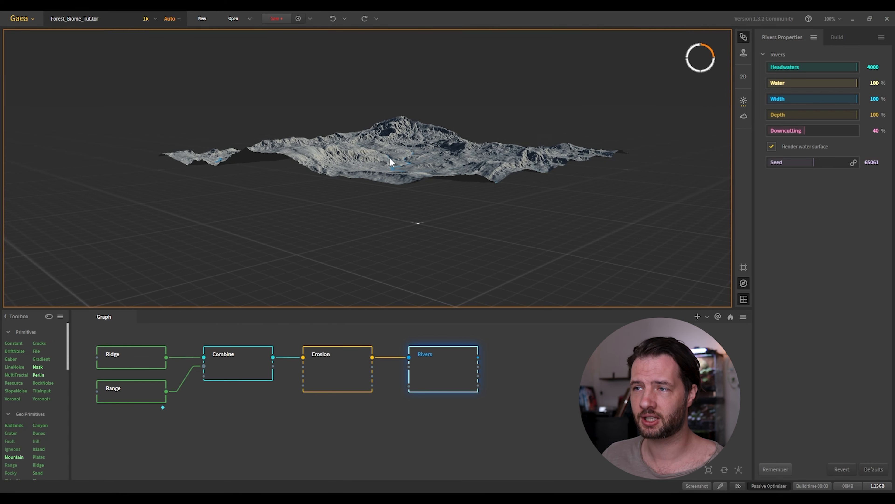
{"action": "scroll", "coordinate": [467, 167], "scroll_direction": "up", "scroll_amount": 5}
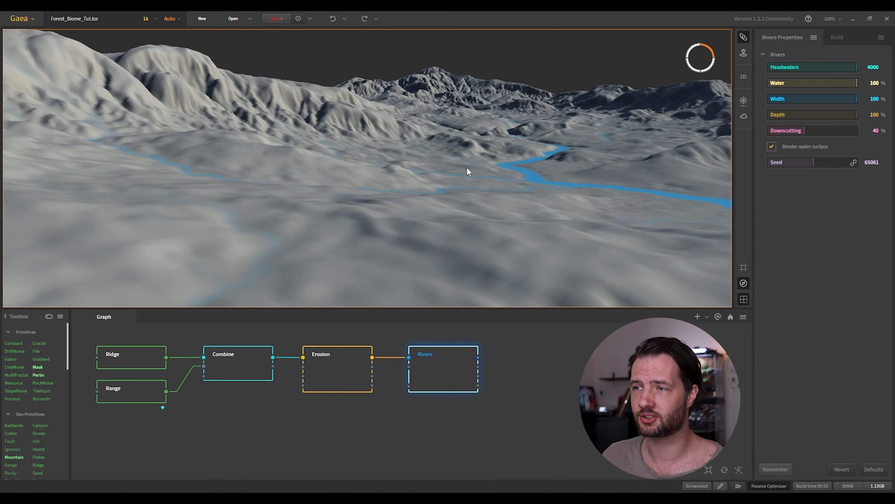
{"action": "scroll", "coordinate": [467, 167], "scroll_direction": "down", "scroll_amount": 4}
{"action": "left_click_drag", "start_coordinate": [463, 167], "coordinate": [462, 229]}
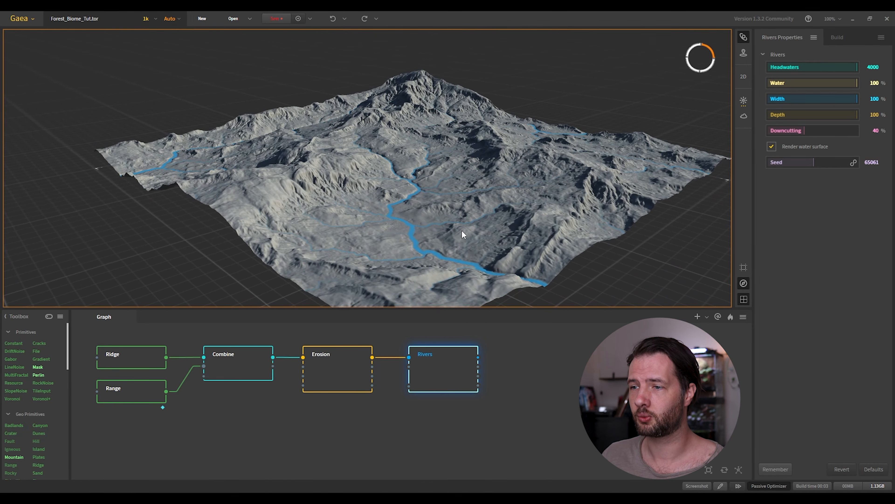
Add a Lakes node after the Rivers node and feed it the Rivers output
{"action": "middle_click_drag", "start_coordinate": [540, 363], "coordinate": [469, 364]}
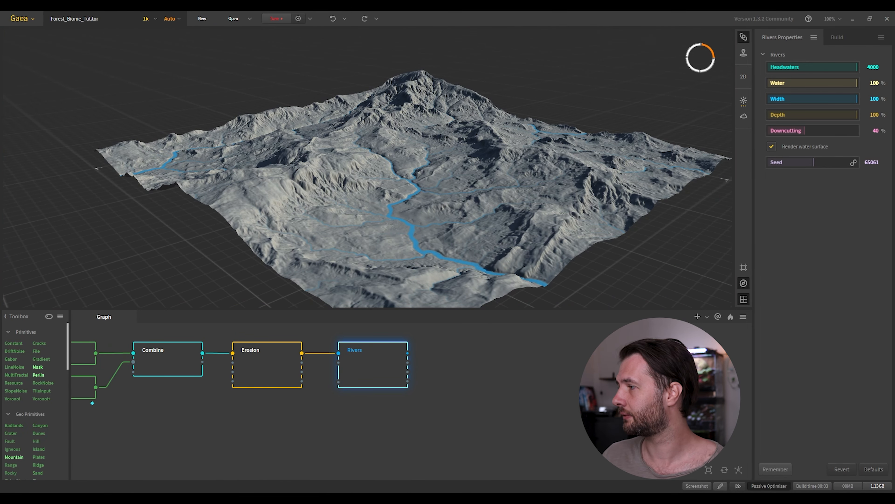
{"action": "right_click", "coordinate": [443, 357]}
{"action": "type", "text": "lakes"}
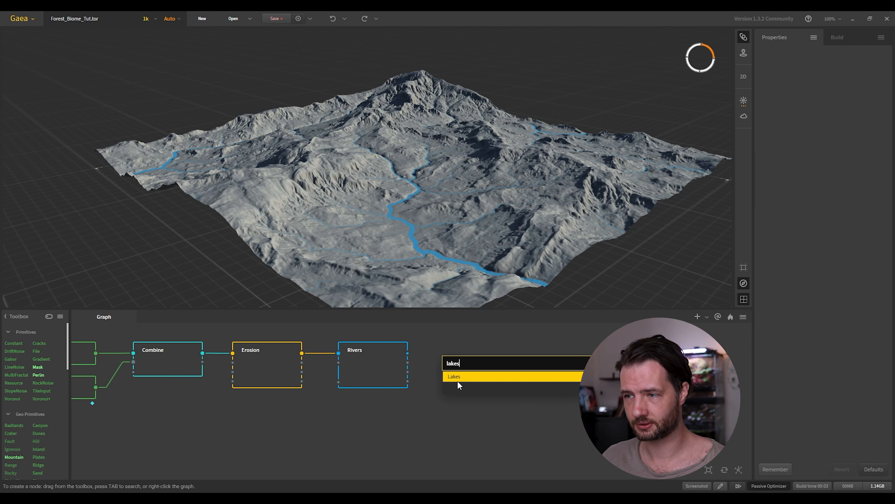
{"action": "left_click", "coordinate": [460, 377]}
{"action": "left_click_drag", "start_coordinate": [408, 353], "coordinate": [468, 366]}
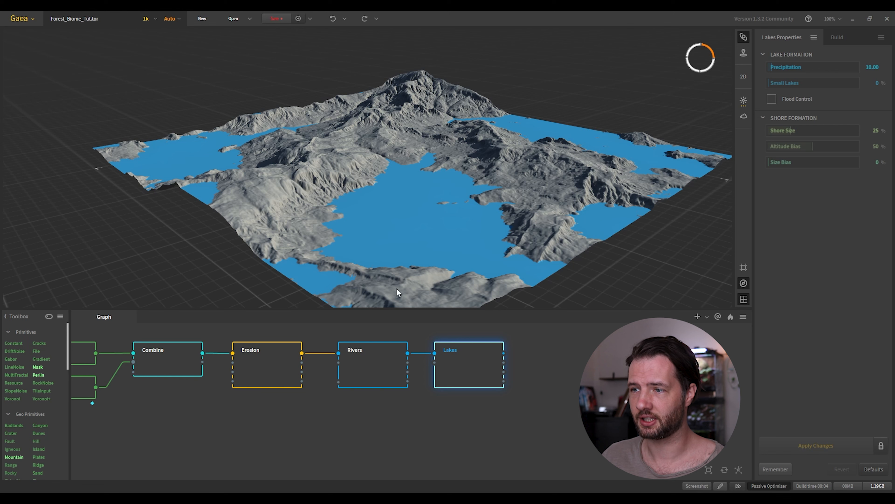
Set the Lakes node's Precipitation to 1 and apply the change
{"action": "left_click", "coordinate": [372, 374]}
{"action": "left_click", "coordinate": [495, 366]}
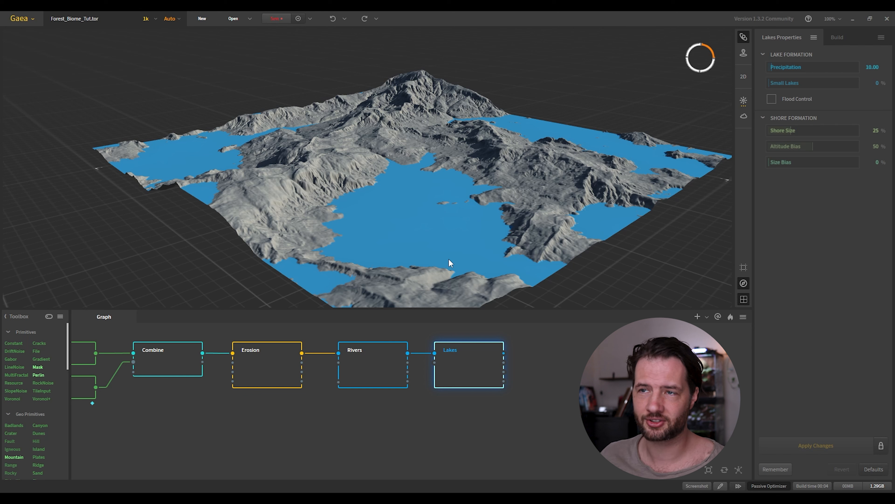
{"action": "left_click", "coordinate": [872, 67]}
{"action": "type", "text": "1"}
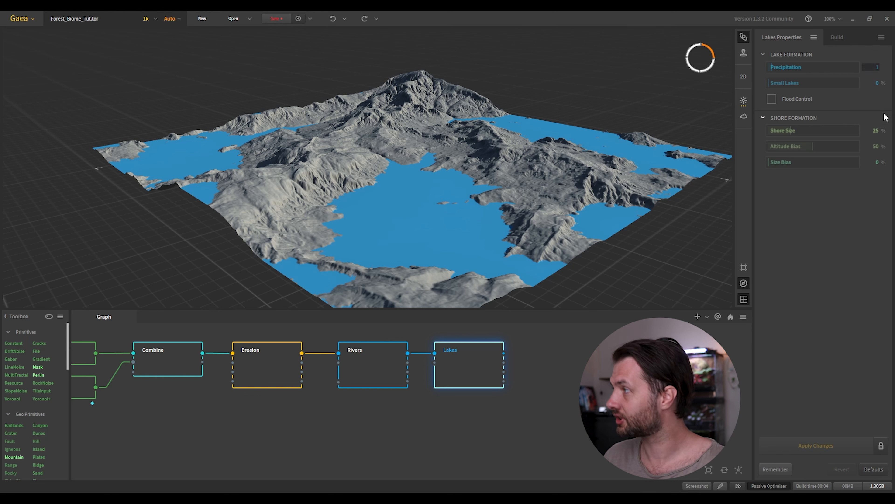
{"action": "key", "text": "Return"}
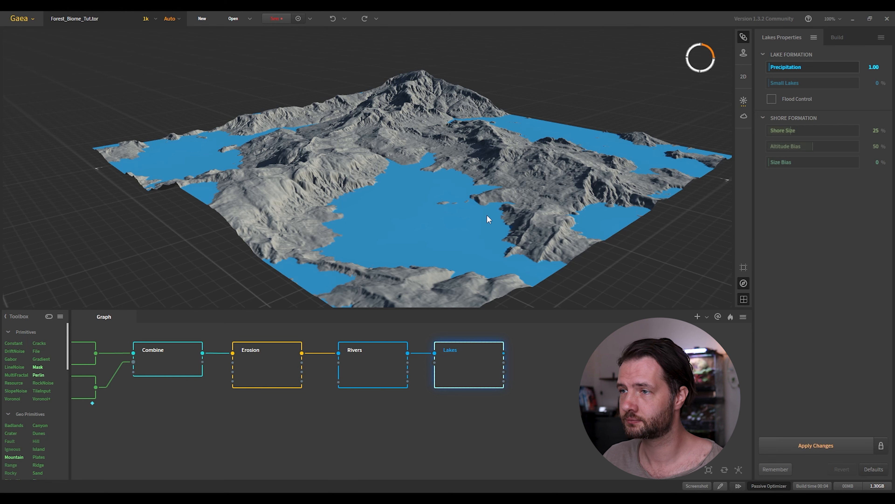
{"action": "left_click", "coordinate": [822, 446]}
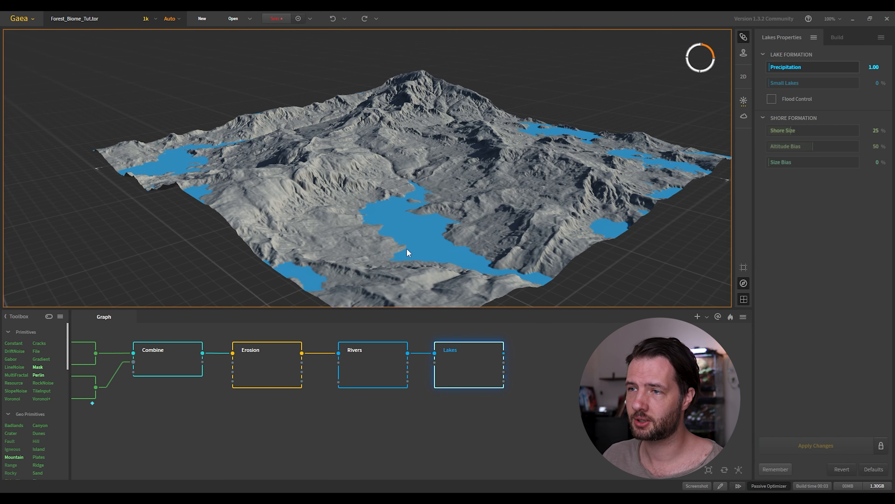
Compare the terrain output of the Rivers and Lakes nodes and examine the lakes from several angles
{"action": "left_click_drag", "start_coordinate": [406, 253], "coordinate": [374, 230]}
{"action": "left_click", "coordinate": [380, 361]}
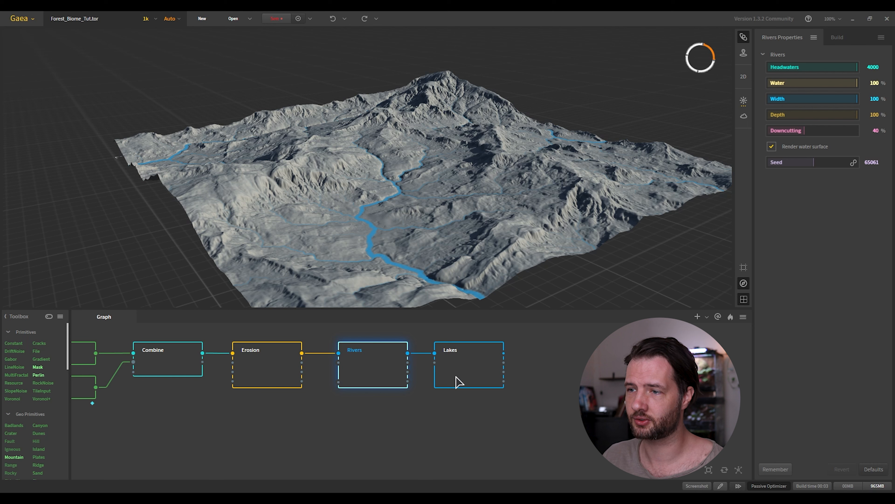
{"action": "left_click", "coordinate": [458, 379]}
{"action": "left_click", "coordinate": [379, 366]}
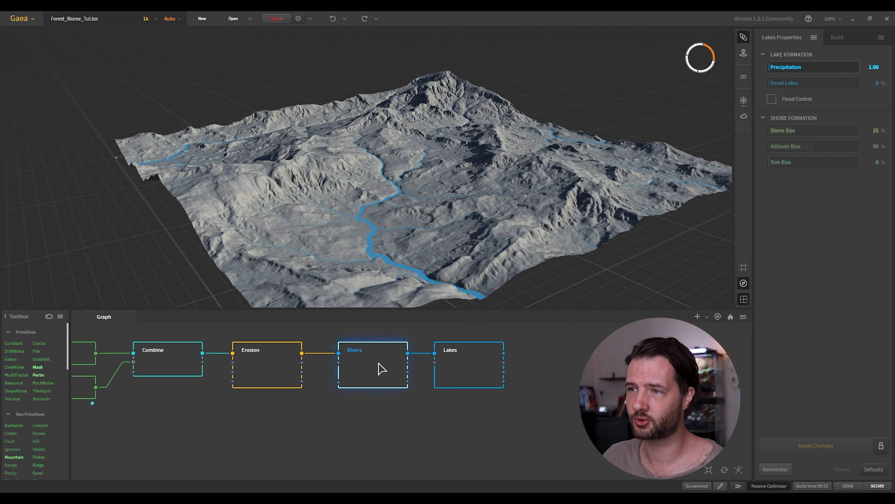
{"action": "left_click", "coordinate": [445, 384]}
{"action": "left_click", "coordinate": [407, 382]}
{"action": "left_click", "coordinate": [441, 382]}
{"action": "left_click", "coordinate": [402, 374]}
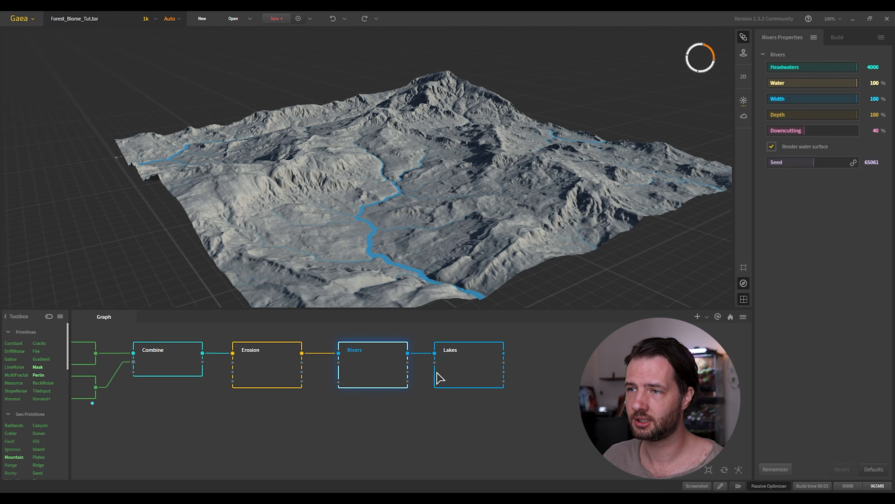
{"action": "left_click", "coordinate": [448, 372]}
{"action": "left_click", "coordinate": [379, 368]}
{"action": "left_click", "coordinate": [467, 369]}
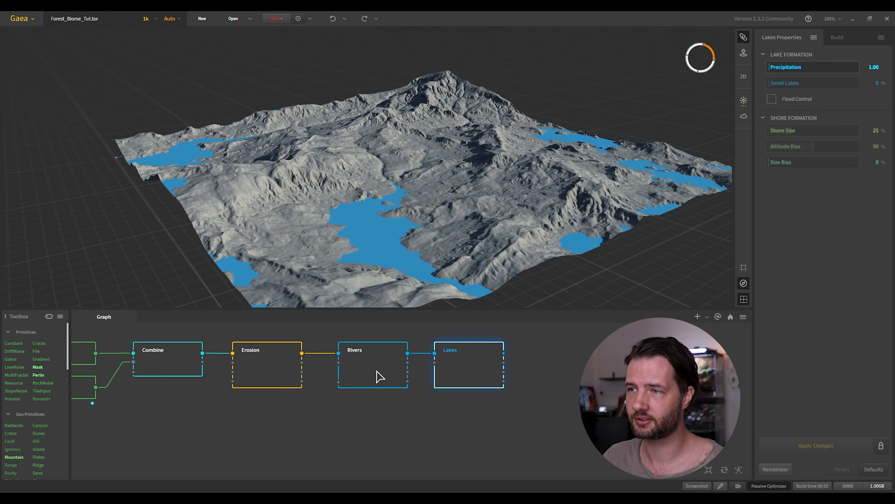
{"action": "left_click", "coordinate": [377, 370]}
{"action": "left_click", "coordinate": [454, 370]}
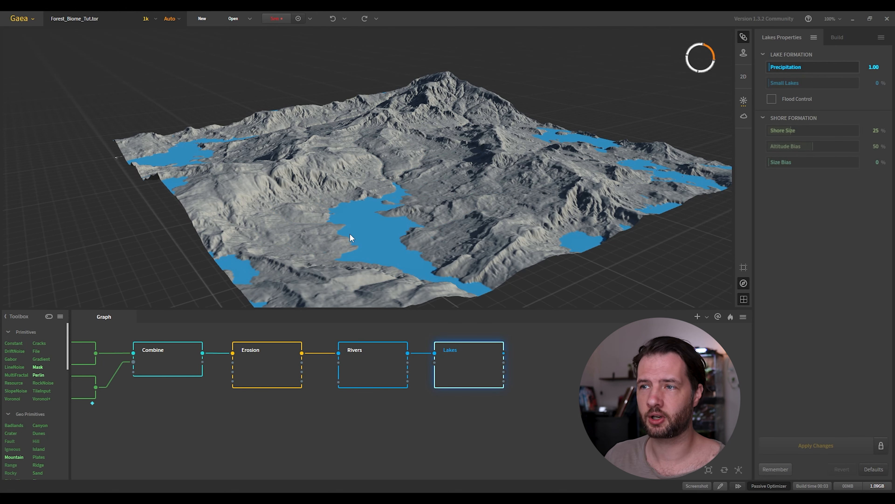
{"action": "left_click_drag", "start_coordinate": [354, 277], "coordinate": [377, 282]}
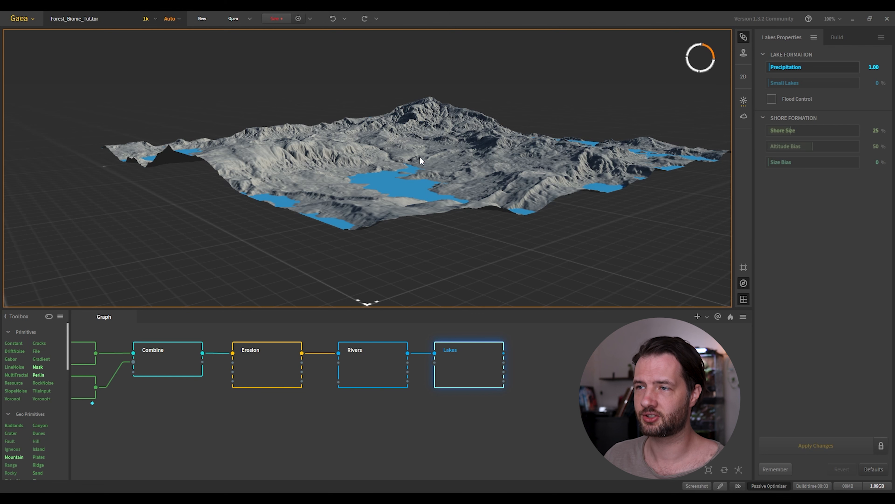
{"action": "left_click_drag", "start_coordinate": [392, 169], "coordinate": [457, 237]}
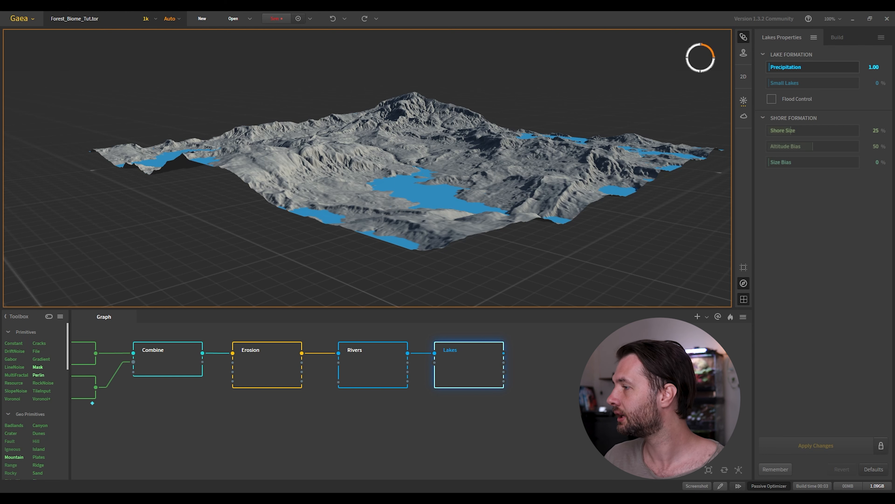
Add an Arboreal node after the Lakes node, feed it the Lakes output, and place it closer to that node
{"action": "left_click", "coordinate": [412, 348]}
{"action": "scroll", "coordinate": [412, 348], "scroll_direction": "down", "scroll_amount": 3}
{"action": "right_click", "coordinate": [381, 354]}
{"action": "type", "text": "a"}
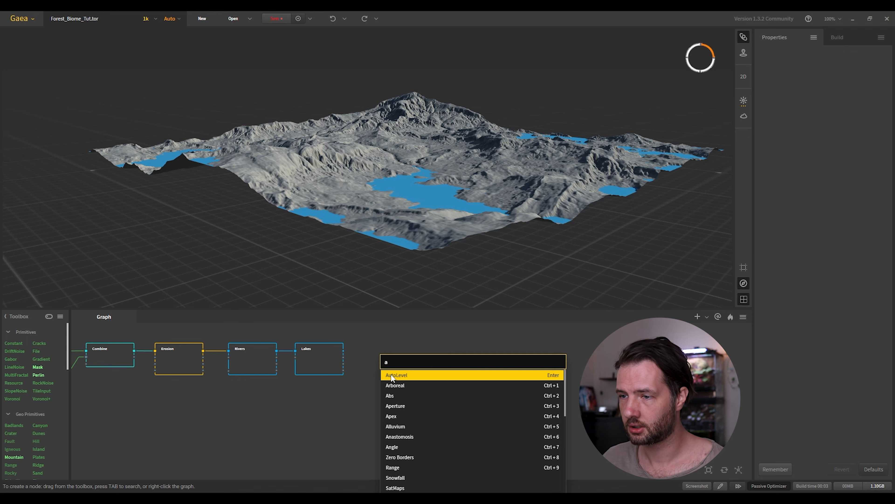
{"action": "left_click", "coordinate": [404, 386]}
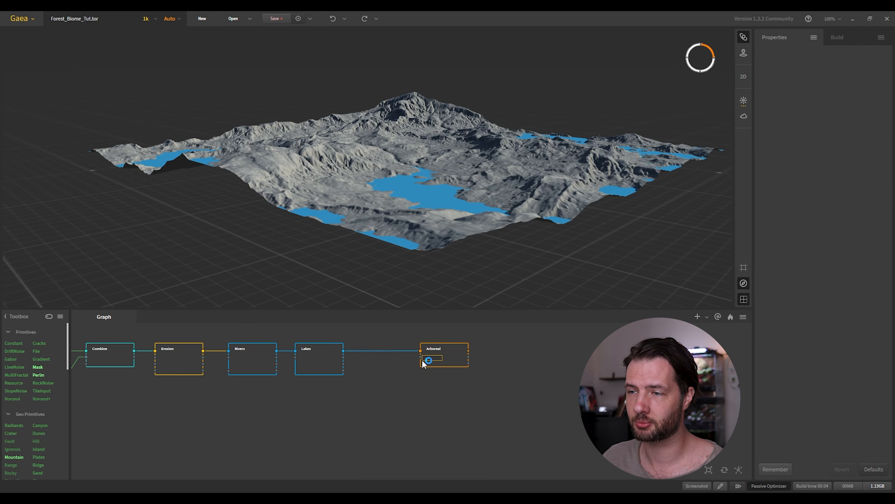
{"action": "middle_click_drag", "start_coordinate": [445, 358], "coordinate": [426, 361]}
{"action": "left_click", "coordinate": [423, 356]}
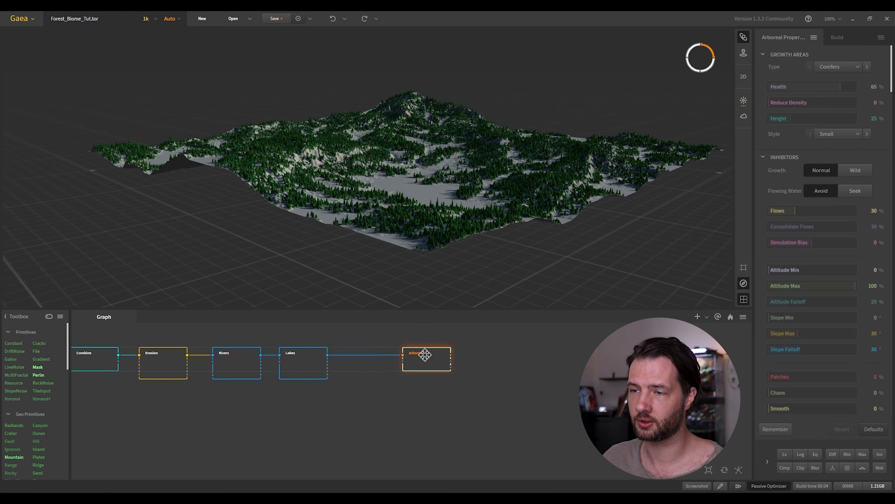
{"action": "left_click_drag", "start_coordinate": [424, 356], "coordinate": [400, 356]}
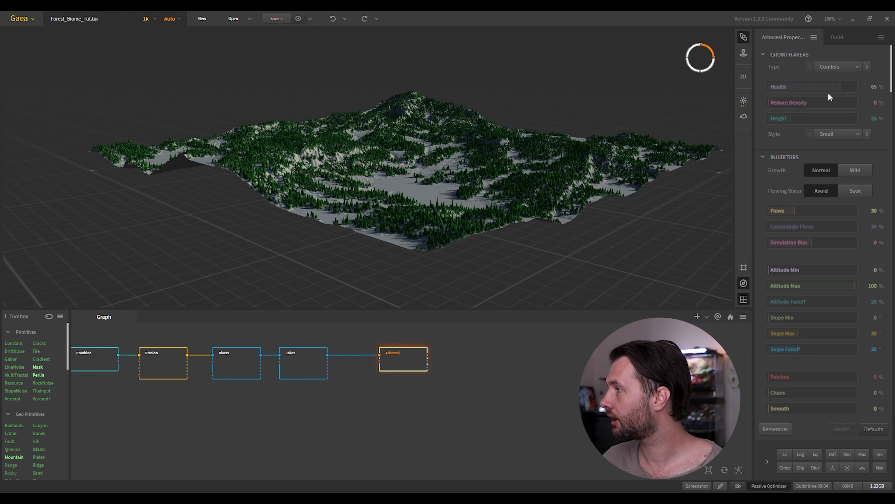
Set the Arboreal node's Style to Large and its Growth to Wild
{"action": "left_click", "coordinate": [834, 133]}
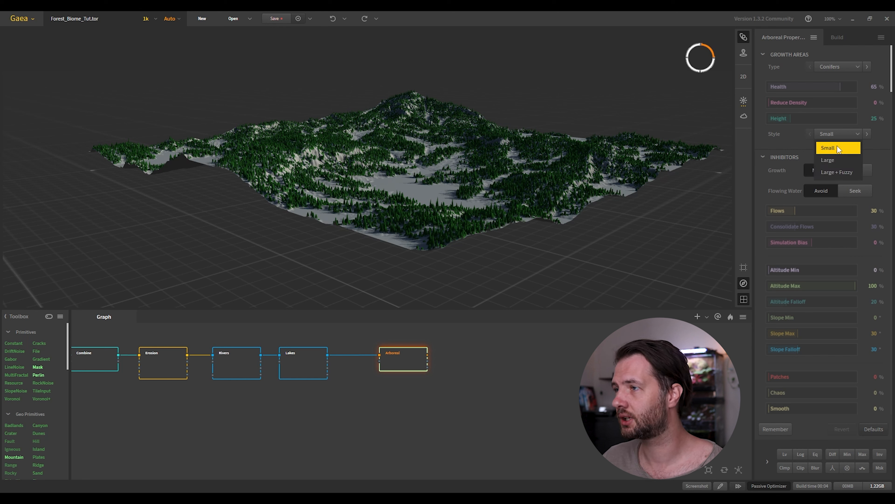
{"action": "left_click", "coordinate": [835, 160]}
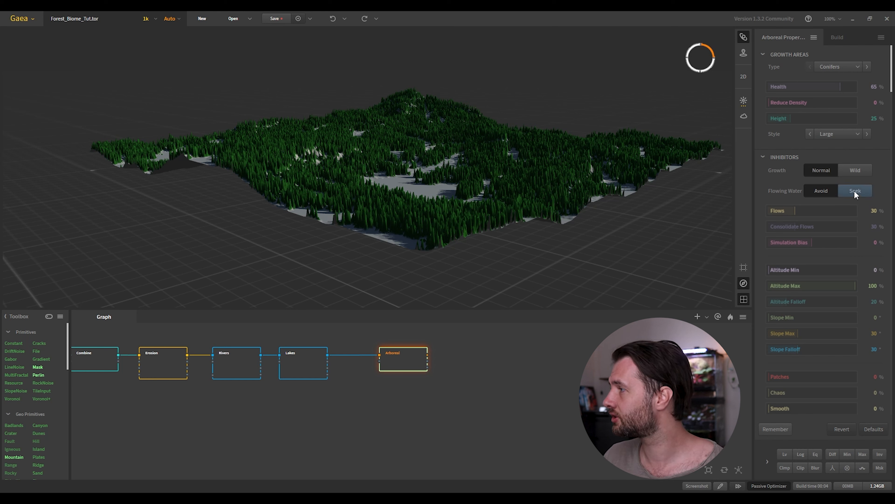
{"action": "left_click", "coordinate": [858, 169]}
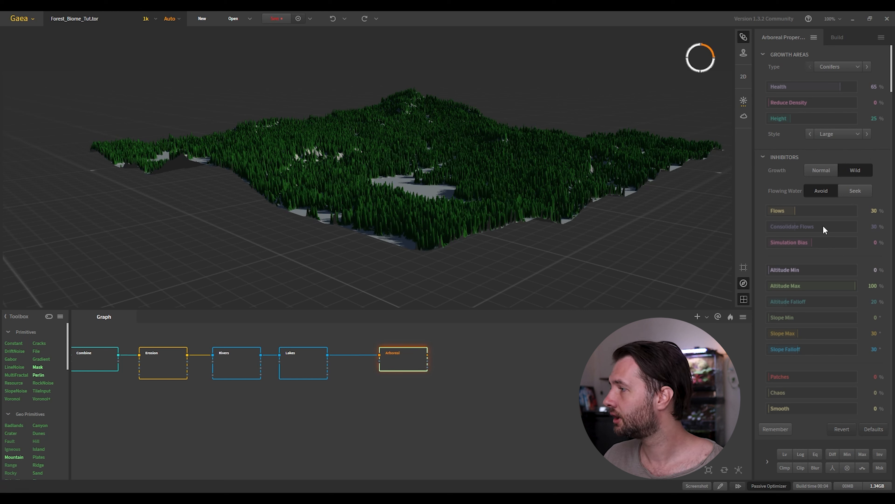
Limit the Arboreal node's tree growth to an Altitude Max of 42%
{"action": "left_click", "coordinate": [876, 286]}
{"action": "type", "text": "42"}
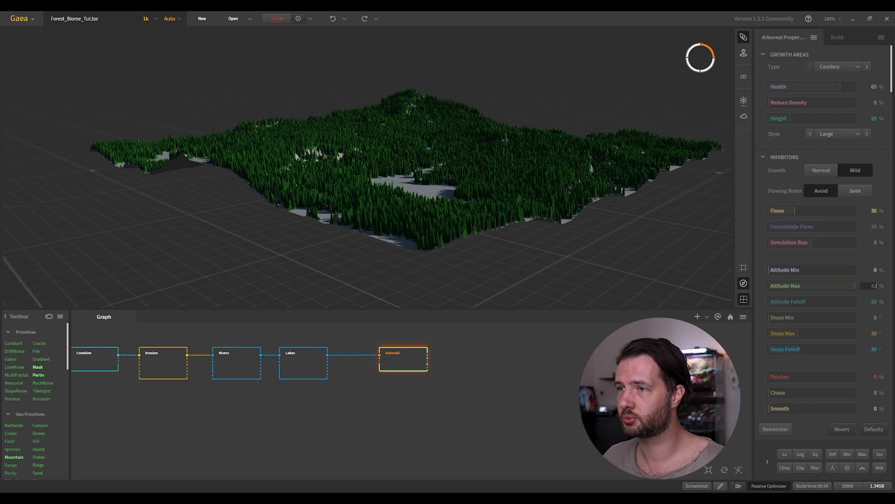
{"action": "key", "text": "Return"}
Set the Arboreal node's Slope Max to 50° and Slope Falloff to 45°
{"action": "scroll", "coordinate": [877, 286], "scroll_direction": "down", "scroll_amount": 1}
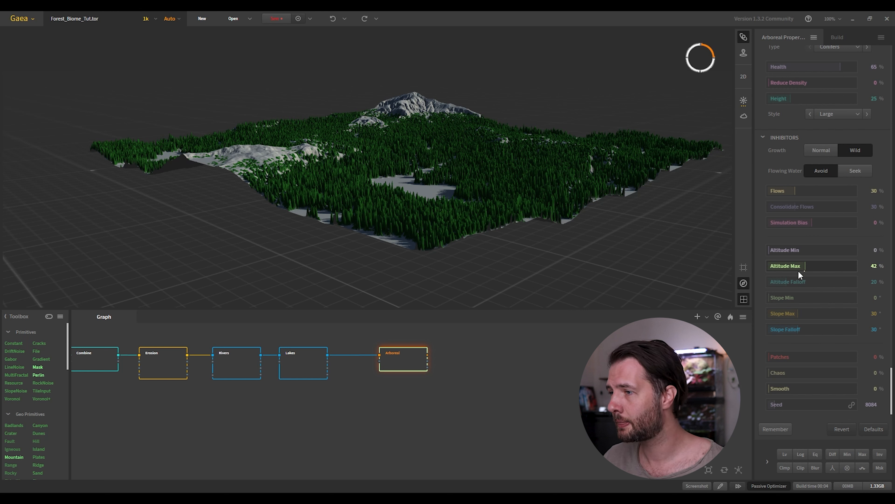
{"action": "left_click", "coordinate": [876, 313]}
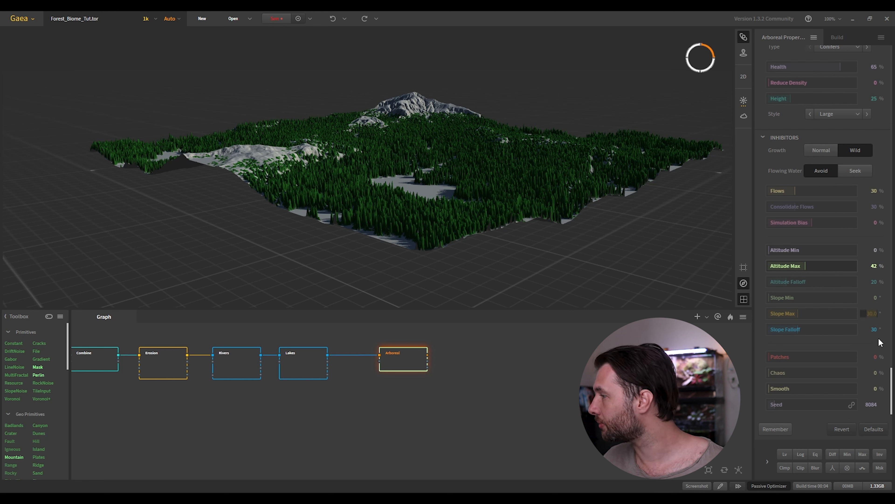
{"action": "type", "text": "50"}
{"action": "key", "text": "Return"}
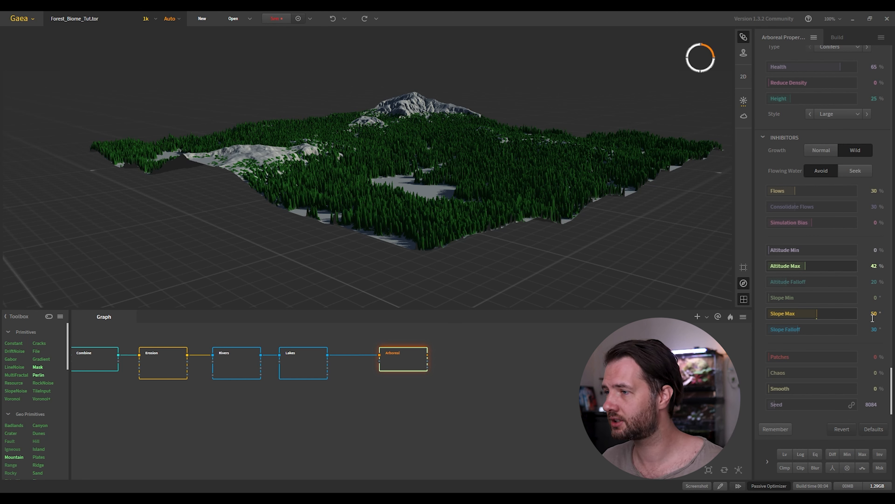
{"action": "left_click", "coordinate": [876, 330]}
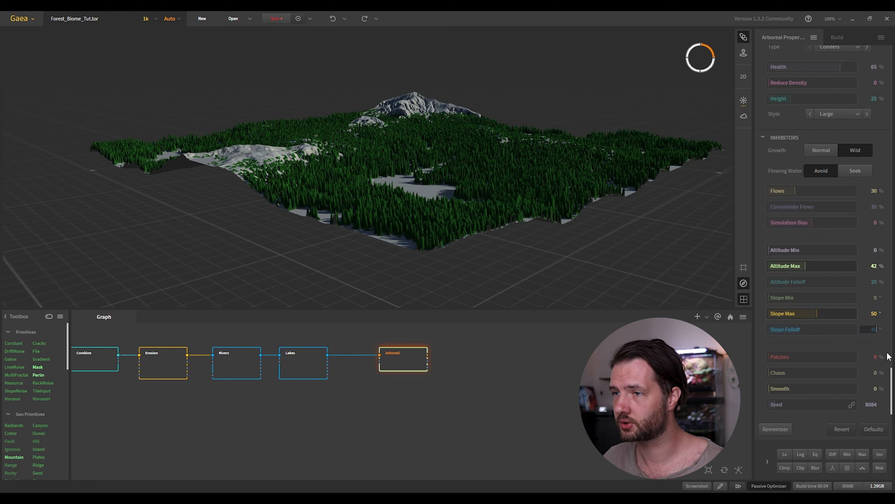
{"action": "key", "text": "Return"}
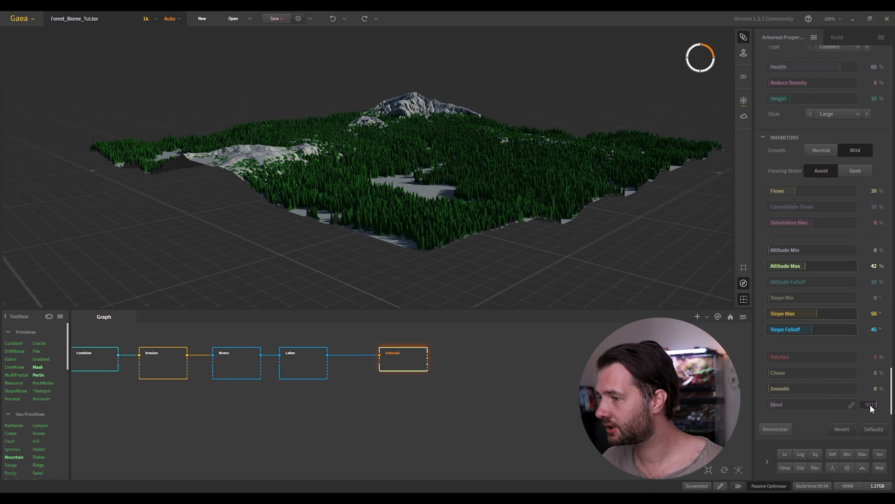
Set the Arboreal node's seed to 9872 and inspect the tree coverage on the terrain
{"action": "key", "text": "Return"}
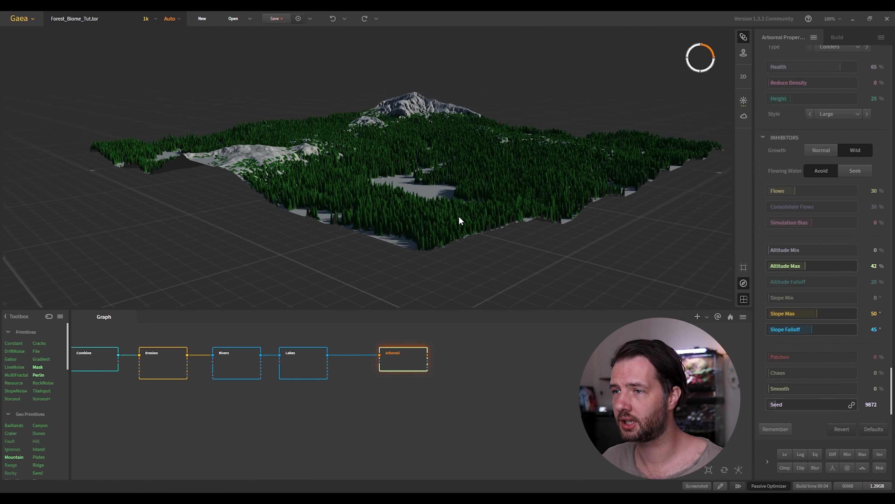
{"action": "scroll", "coordinate": [459, 216], "scroll_direction": "up", "scroll_amount": 3}
{"action": "scroll", "coordinate": [459, 217], "scroll_direction": "down", "scroll_amount": 3}
{"action": "left_click_drag", "start_coordinate": [459, 217], "coordinate": [435, 207]}
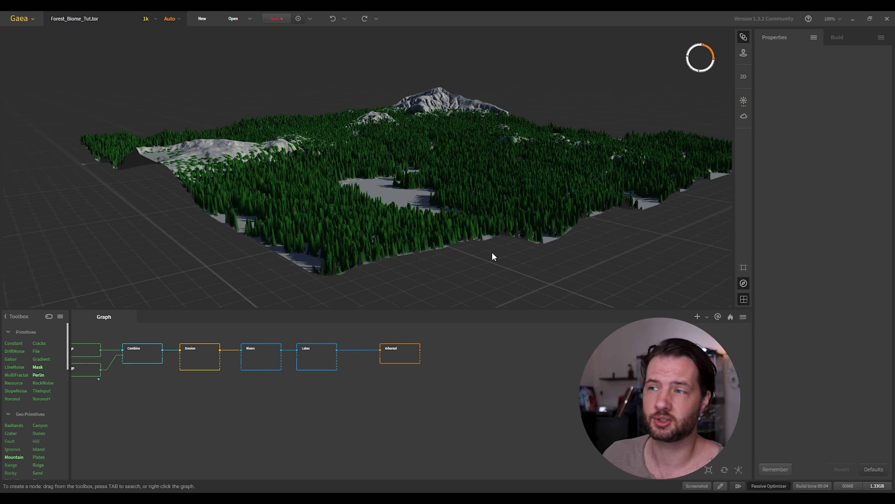
Move the Arboreal node further from the Lakes node, then add a Snowfall node fed by the Arboreal output
{"action": "left_click_drag", "start_coordinate": [399, 351], "coordinate": [442, 349]}
{"action": "left_click", "coordinate": [512, 380]}
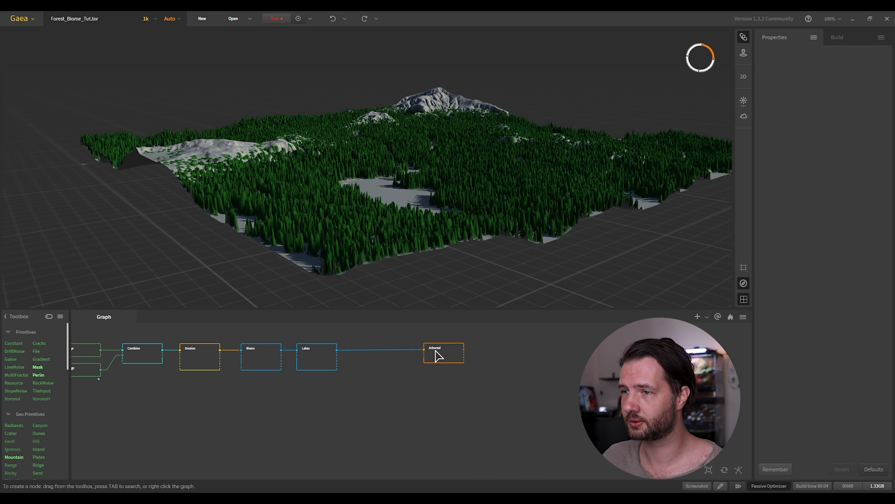
{"action": "right_click", "coordinate": [460, 349]}
{"action": "type", "text": "snow"}
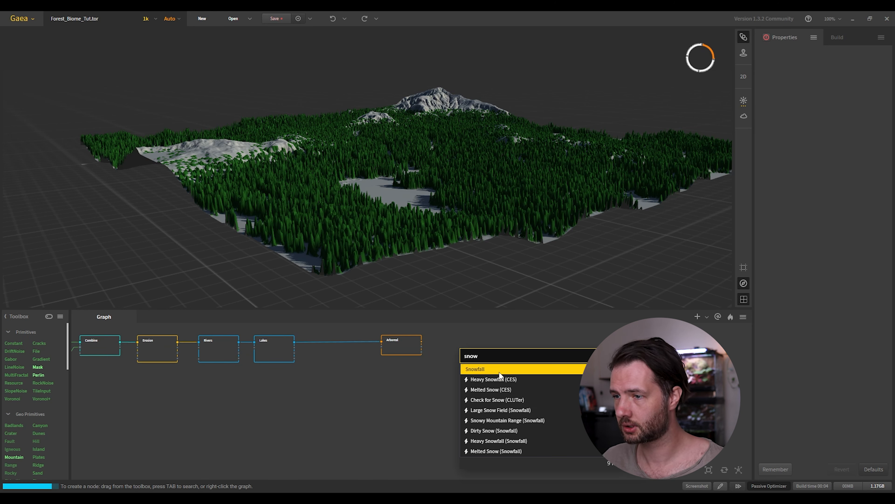
{"action": "key", "text": "Return"}
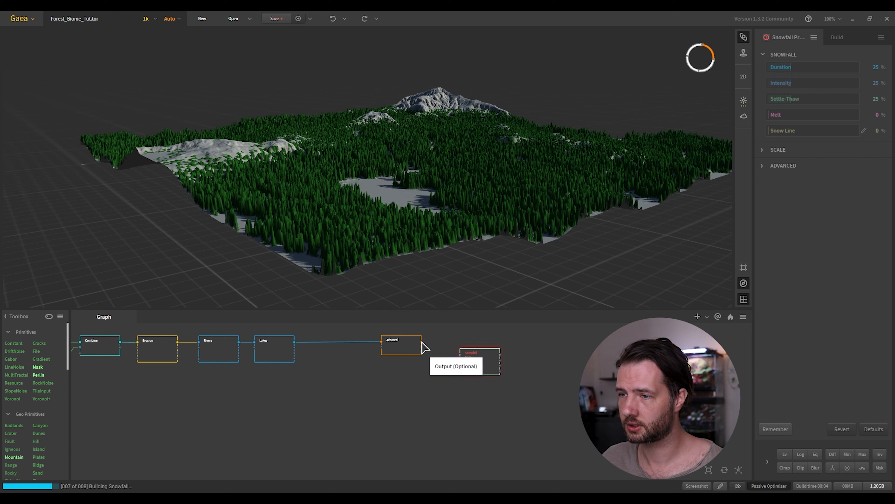
{"action": "left_click_drag", "start_coordinate": [421, 341], "coordinate": [481, 356]}
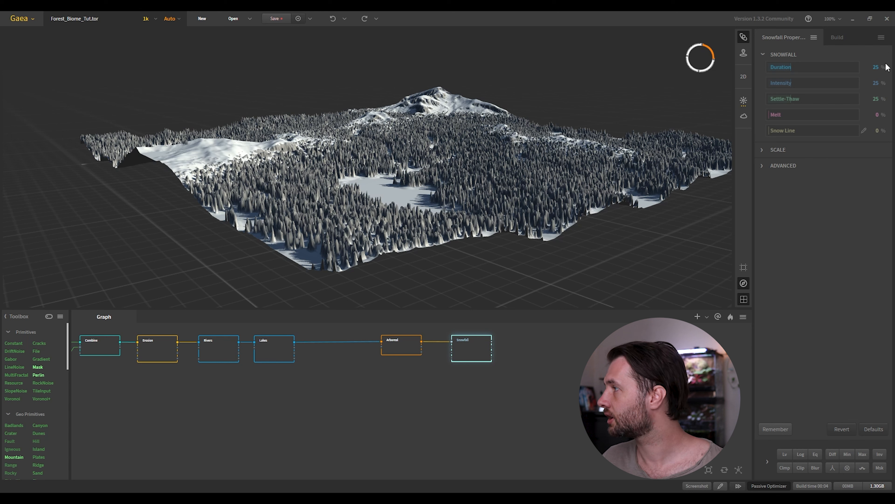
Set the Snowfall node's Settle-Thaw to 100% and its Melt to 50%
{"action": "left_click", "coordinate": [782, 101]}
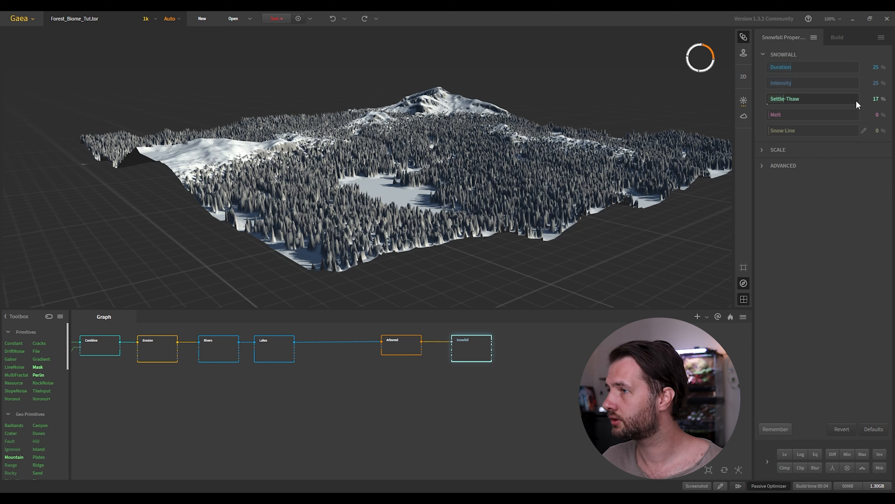
{"action": "left_click", "coordinate": [878, 103]}
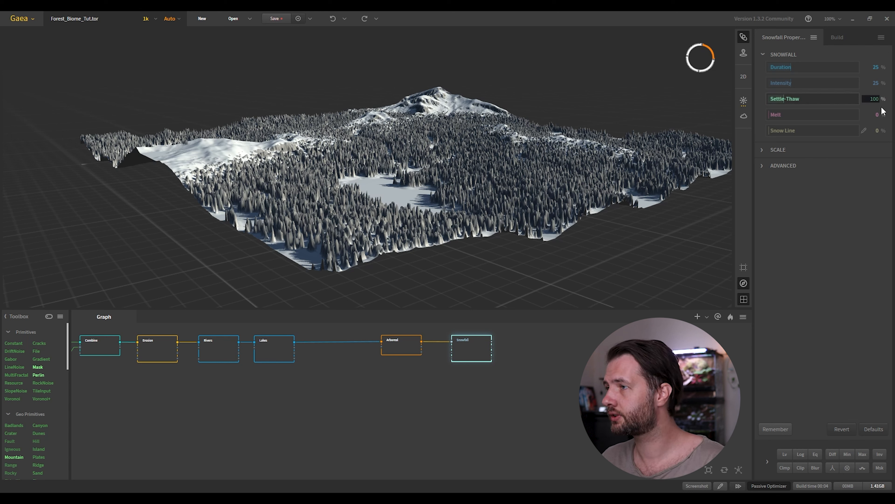
{"action": "key", "text": "Return"}
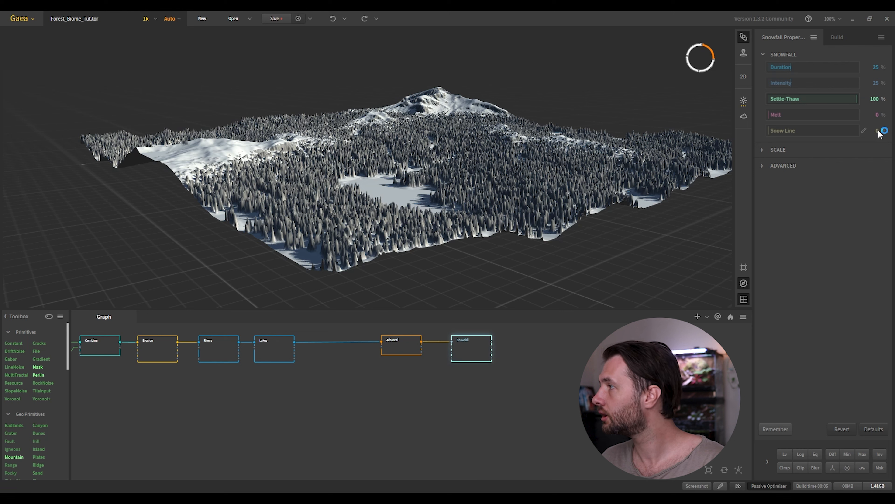
{"action": "type", "text": "50"}
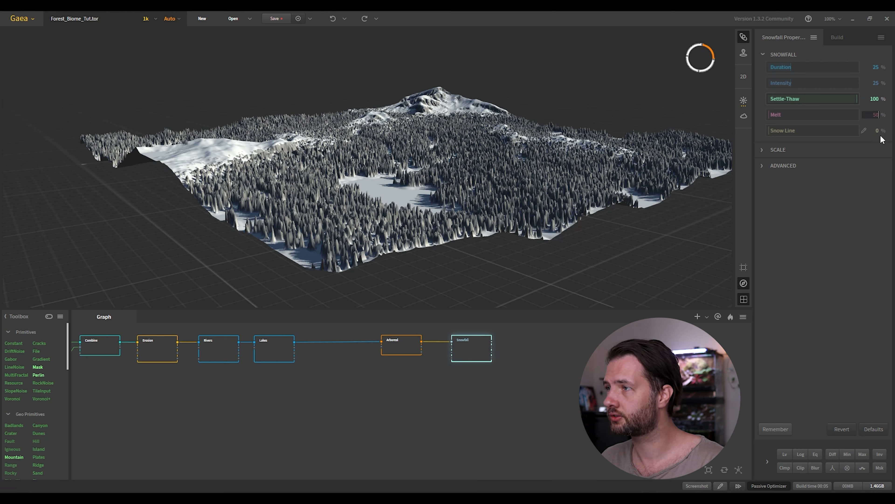
{"action": "key", "text": "Return"}
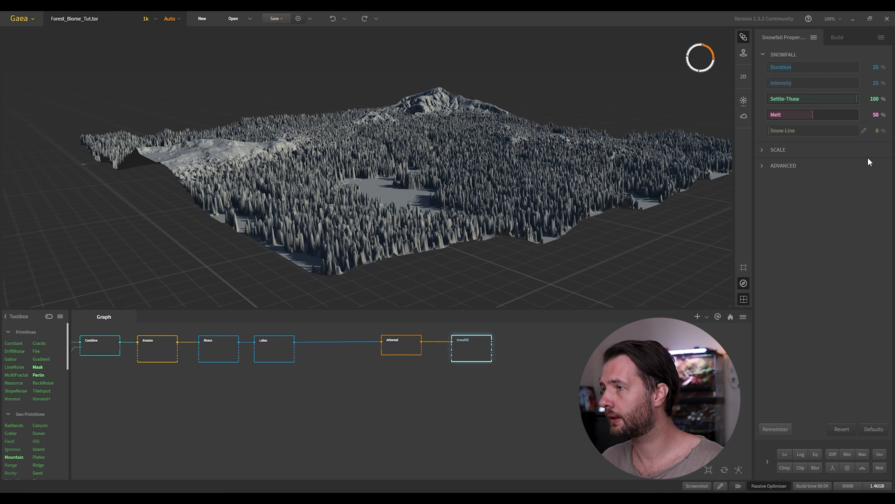
Set the Snowfall node's Snow Line to 10% and inspect the snow coverage on the forested terrain
{"action": "left_click", "coordinate": [877, 132]}
{"action": "type", "text": "10"}
{"action": "key", "text": "Return"}
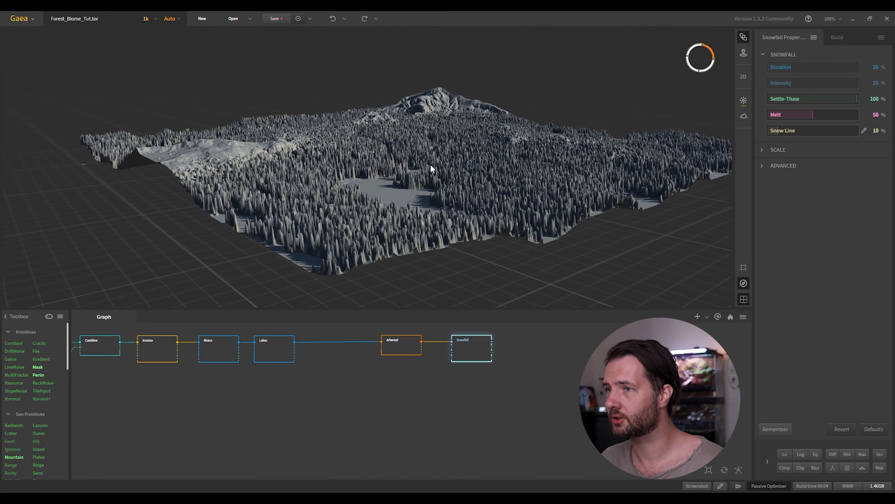
{"action": "left_click_drag", "start_coordinate": [420, 158], "coordinate": [381, 214]}
{"action": "scroll", "coordinate": [418, 110], "scroll_direction": "up", "scroll_amount": 3}
{"action": "scroll", "coordinate": [398, 179], "scroll_direction": "down", "scroll_amount": 3}
{"action": "scroll", "coordinate": [398, 179], "scroll_direction": "up", "scroll_amount": 1}
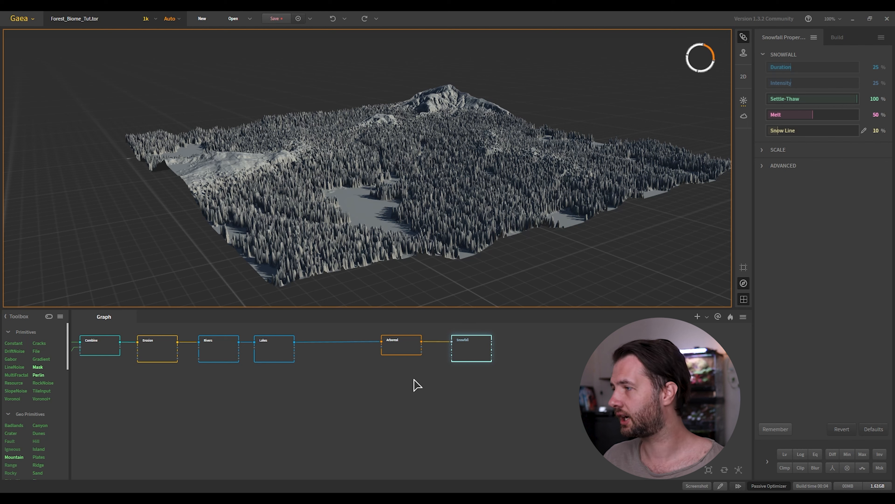
Add a Sunlight node just below the Arboreal node and feed it from the Lakes node's main output
{"action": "left_click", "coordinate": [409, 397]}
{"action": "key", "text": "Tab"}
{"action": "type", "text": "sun"}
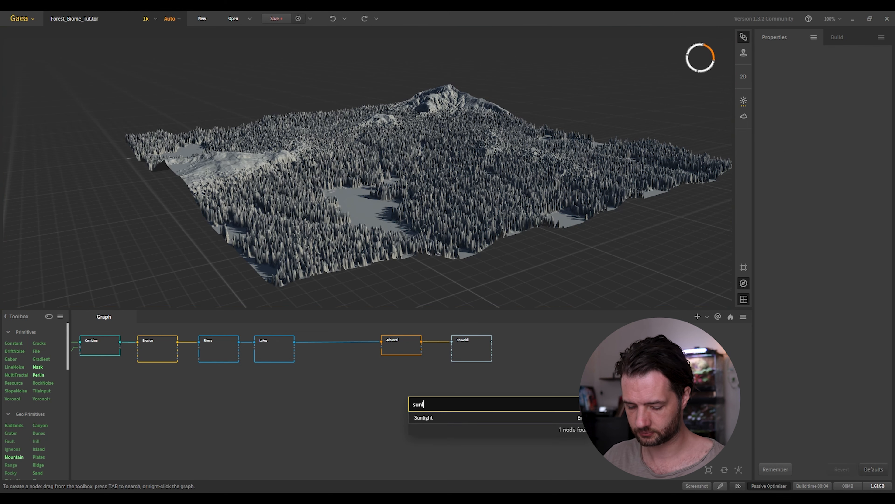
{"action": "left_click", "coordinate": [476, 419]}
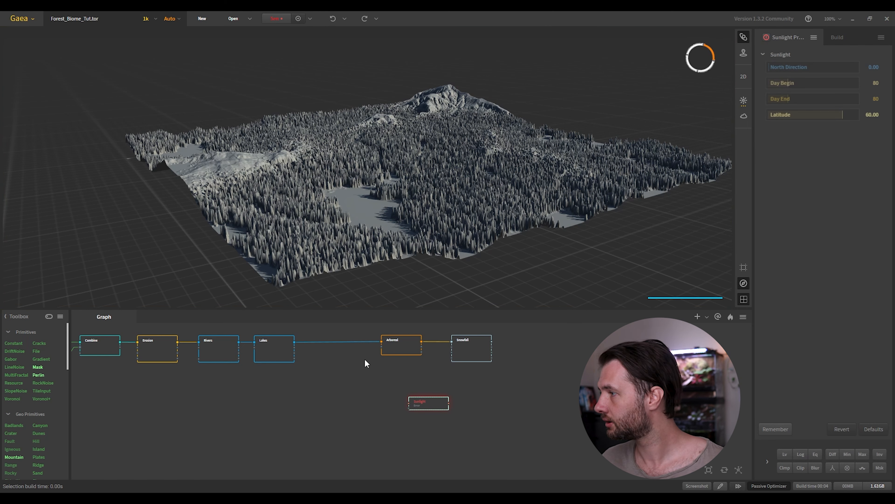
{"action": "scroll", "coordinate": [365, 358], "scroll_direction": "up", "scroll_amount": 1}
{"action": "left_click_drag", "start_coordinate": [434, 414], "coordinate": [401, 372]}
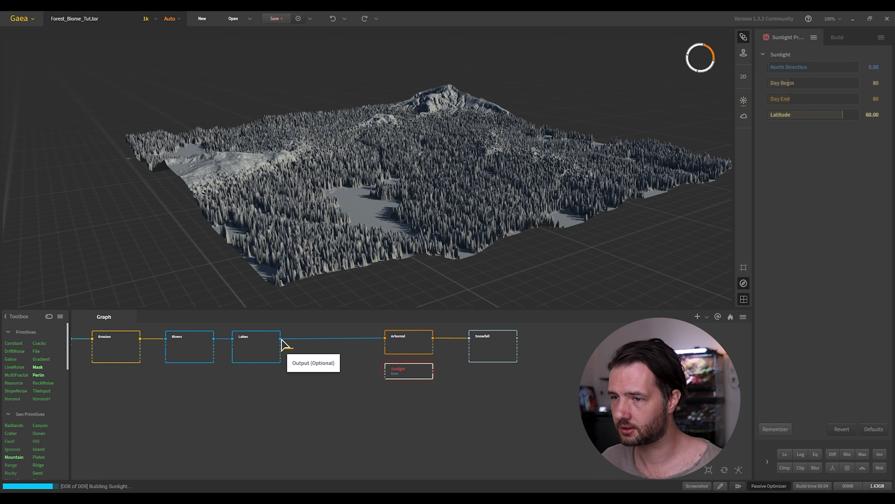
{"action": "left_click_drag", "start_coordinate": [281, 340], "coordinate": [388, 373]}
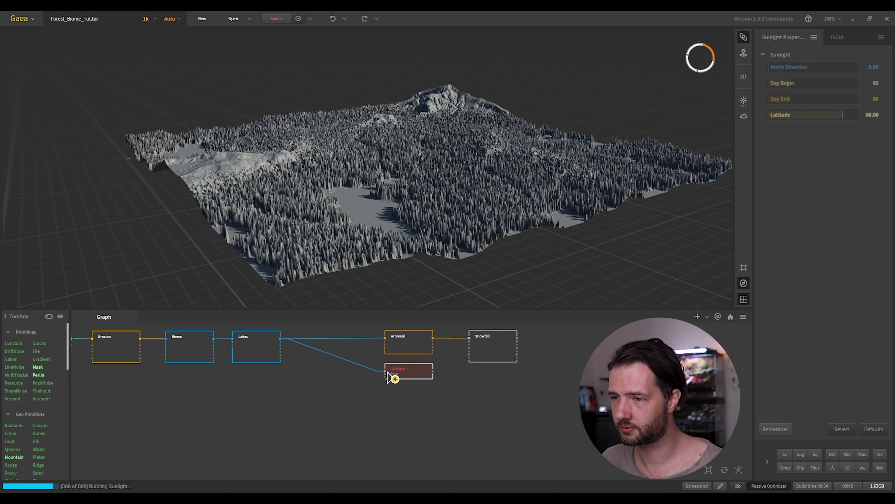
Connect the Sunlight node's output to the Snowfall node's second input and preview the Snowfall result
{"action": "left_click", "coordinate": [438, 374]}
{"action": "left_click_drag", "start_coordinate": [434, 371], "coordinate": [470, 352]}
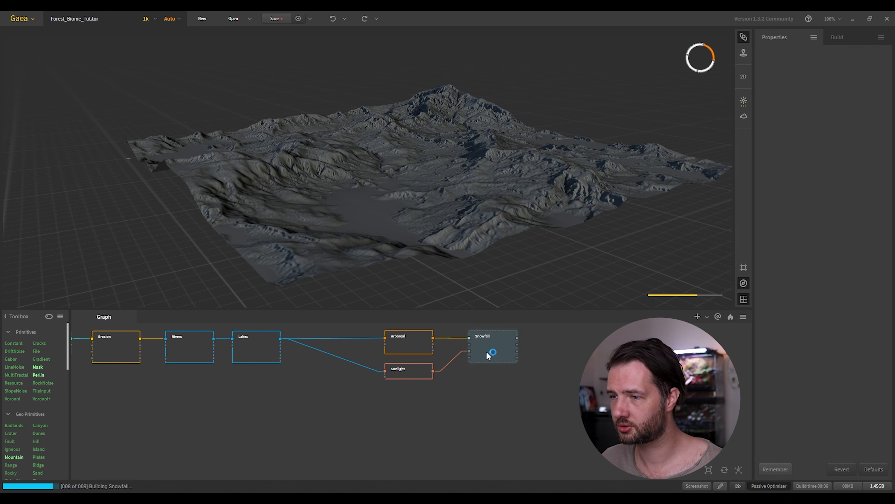
{"action": "left_click", "coordinate": [408, 376]}
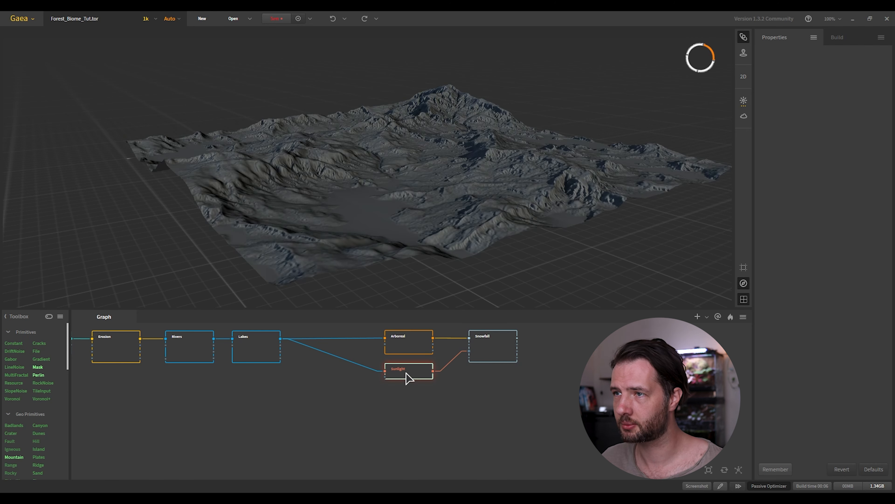
{"action": "left_click", "coordinate": [484, 361]}
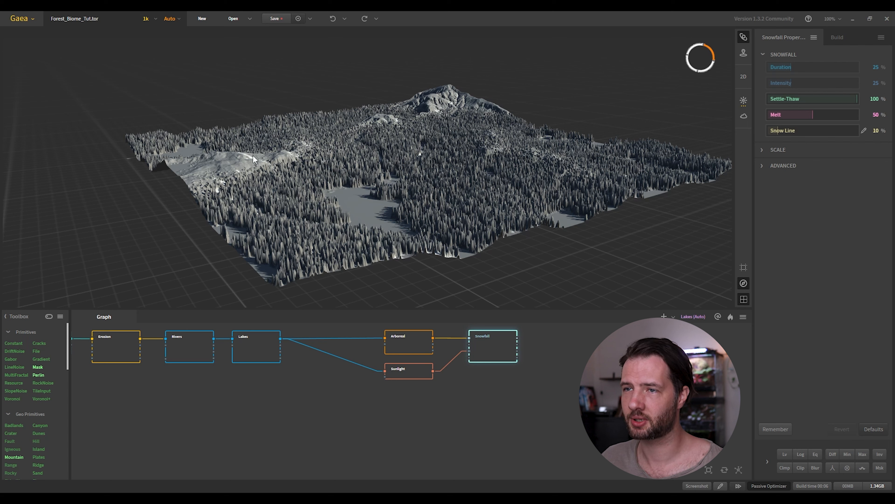
Set the Sunlight node's North Direction to 170 and examine the terrain lighting from another side
{"action": "left_click", "coordinate": [416, 376]}
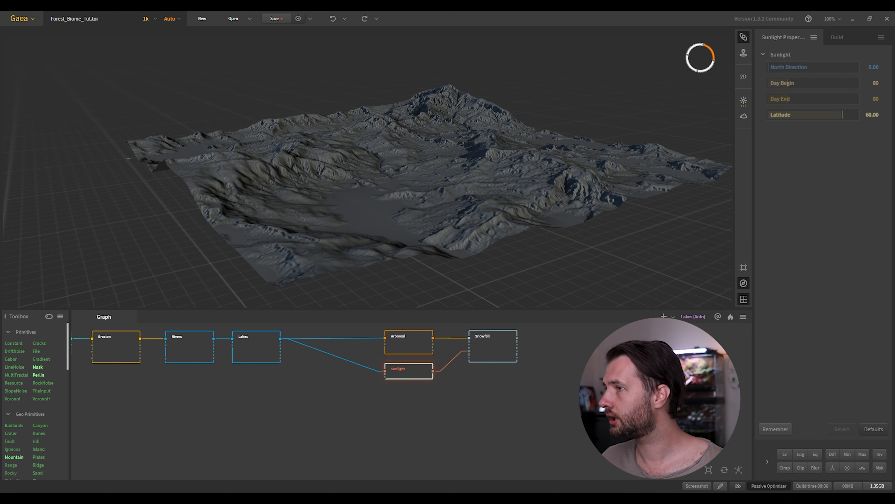
{"action": "left_click", "coordinate": [874, 67]}
{"action": "type", "text": "17"}
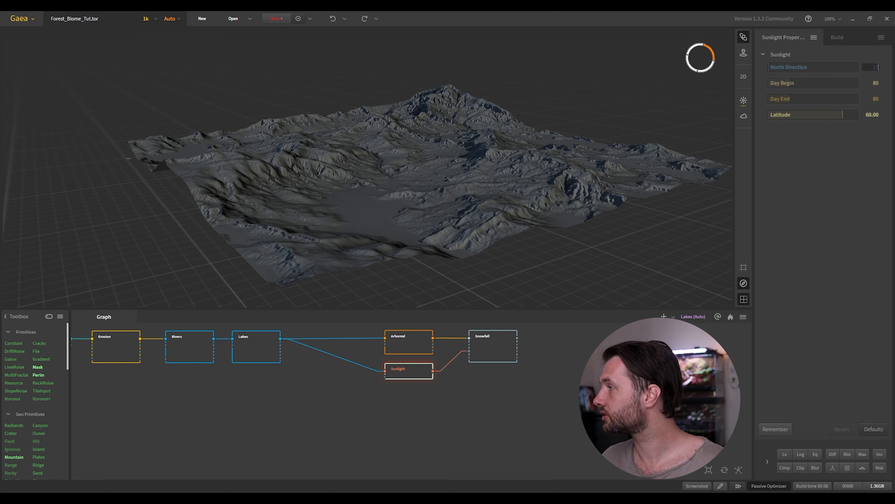
{"action": "type", "text": "0"}
{"action": "key", "text": "Return"}
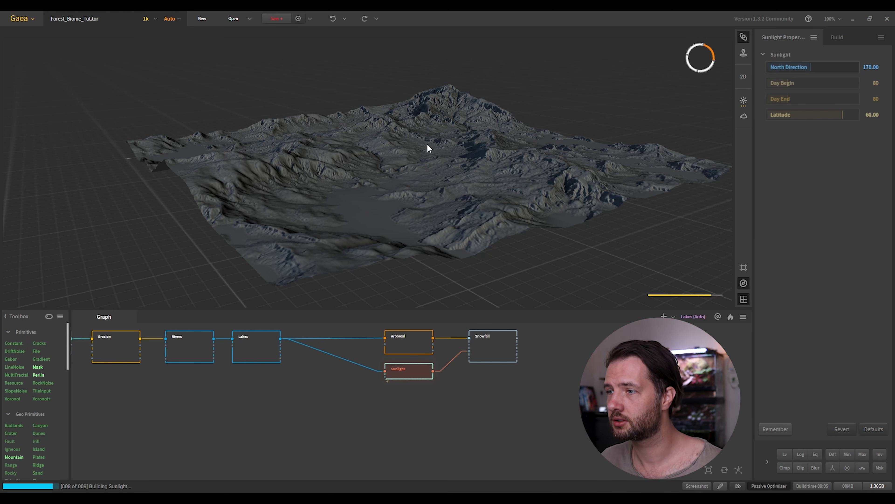
{"action": "left_click_drag", "start_coordinate": [394, 162], "coordinate": [716, 113]}
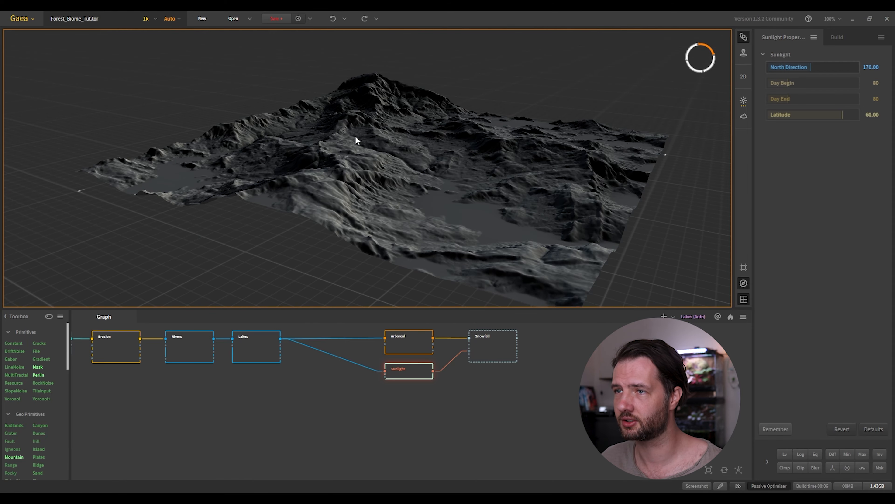
Preview the Snowfall node and examine the snow distribution around the peak and bare ridges from several angles
{"action": "left_click", "coordinate": [490, 349]}
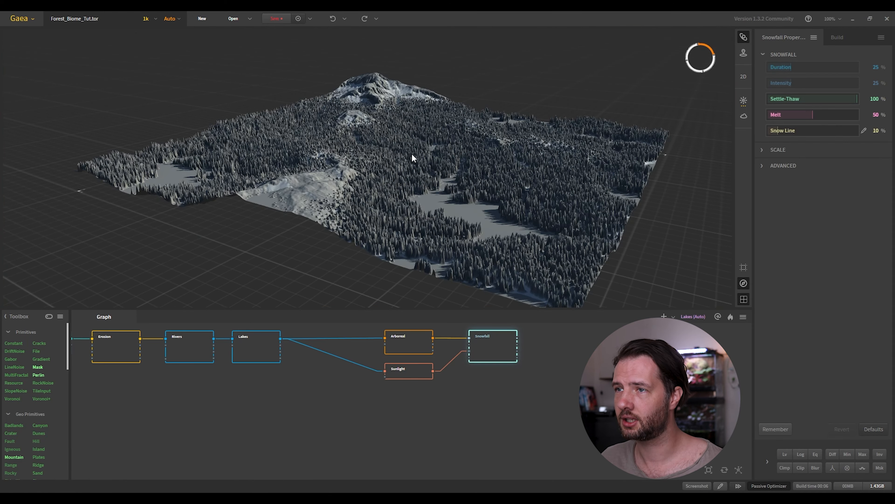
{"action": "left_click", "coordinate": [412, 154]}
{"action": "scroll", "coordinate": [413, 155], "scroll_direction": "up", "scroll_amount": 3}
{"action": "scroll", "coordinate": [410, 155], "scroll_direction": "down", "scroll_amount": 3}
{"action": "left_click_drag", "start_coordinate": [404, 156], "coordinate": [357, 148]}
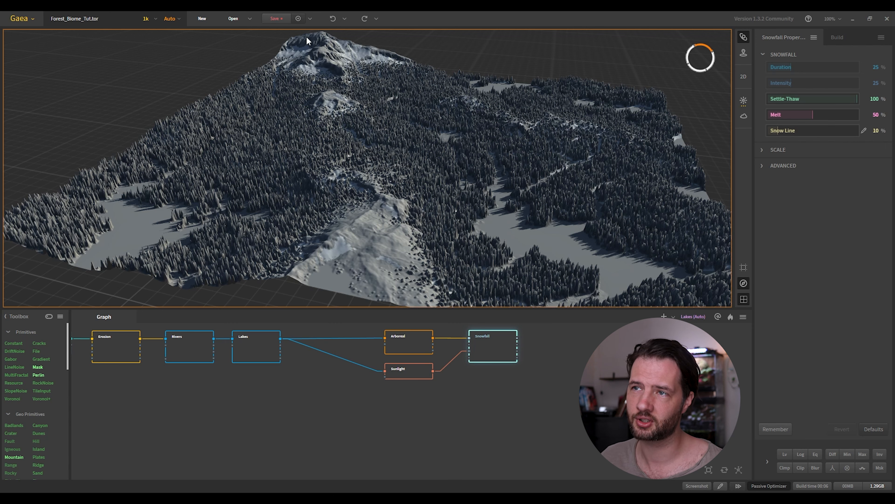
{"action": "left_click_drag", "start_coordinate": [362, 107], "coordinate": [395, 92]}
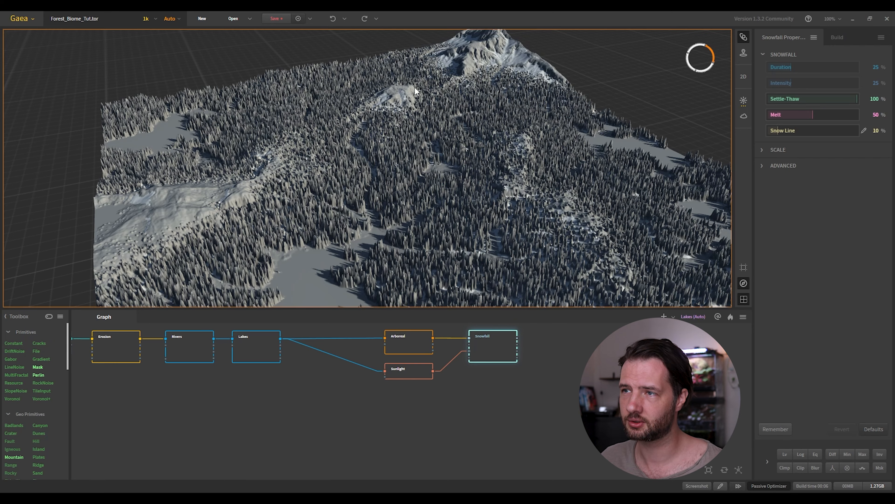
{"action": "left_click_drag", "start_coordinate": [453, 127], "coordinate": [363, 237]}
Compare the Sunlight node's terrain with the Snowfall result, examining the snow and trees around the lakes up close and from afar
{"action": "left_click", "coordinate": [407, 371]}
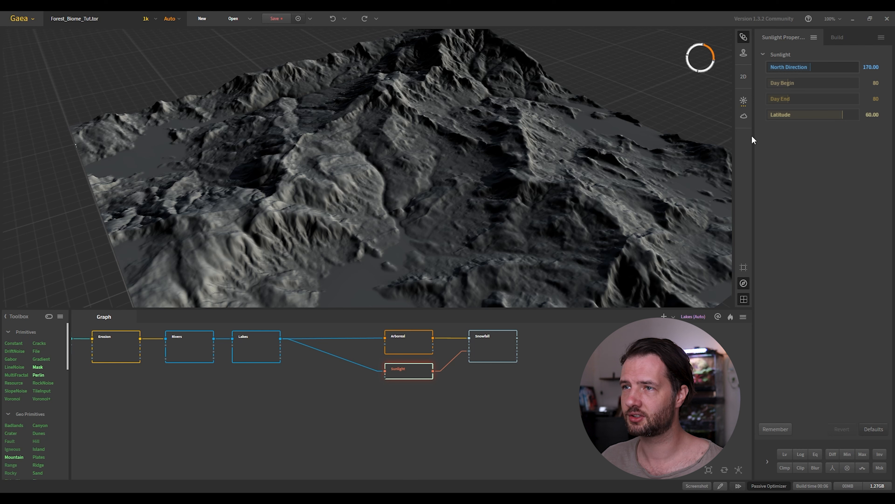
{"action": "left_click_drag", "start_coordinate": [315, 154], "coordinate": [388, 193]}
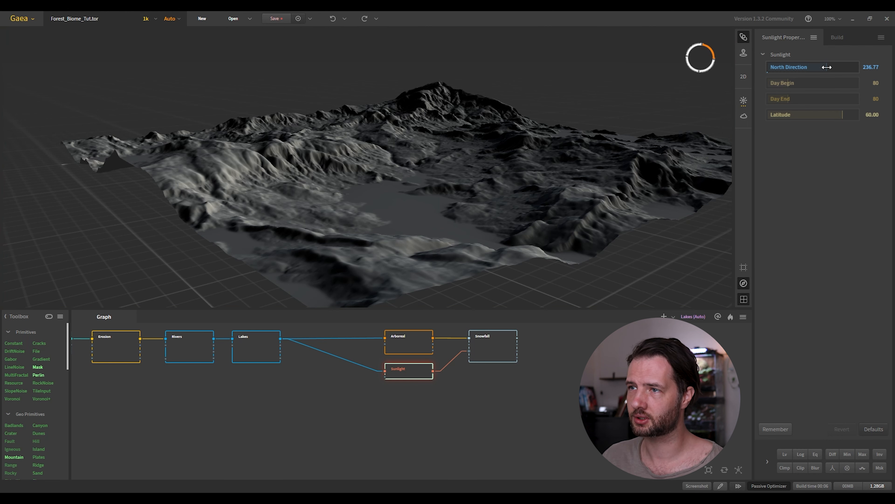
{"action": "left_click", "coordinate": [492, 345]}
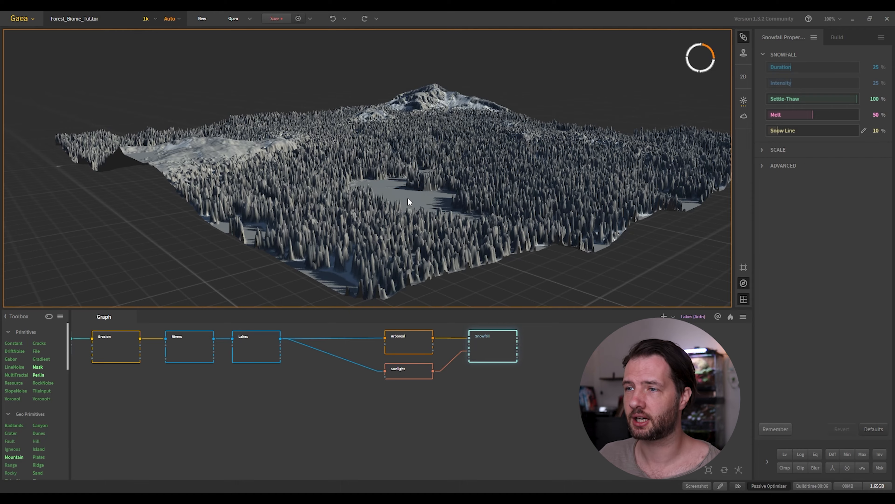
{"action": "scroll", "coordinate": [407, 198], "scroll_direction": "down", "scroll_amount": 3}
{"action": "scroll", "coordinate": [360, 218], "scroll_direction": "up", "scroll_amount": 6}
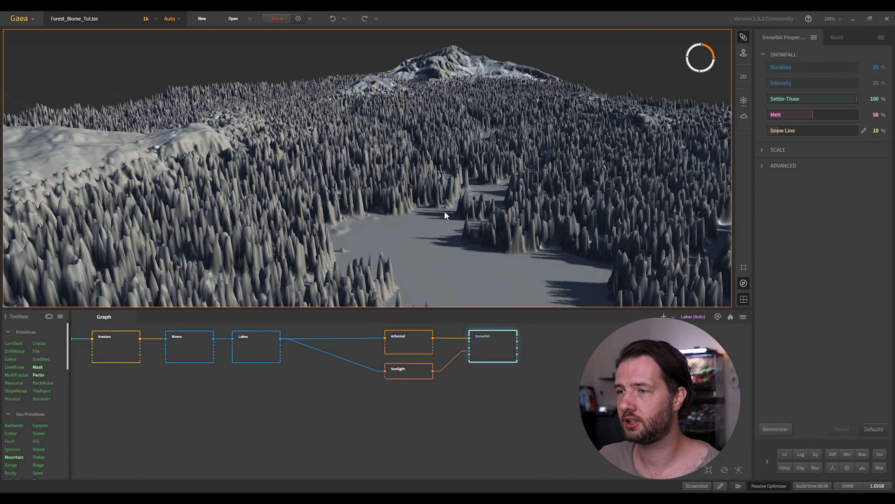
{"action": "left_click_drag", "start_coordinate": [367, 229], "coordinate": [396, 276]}
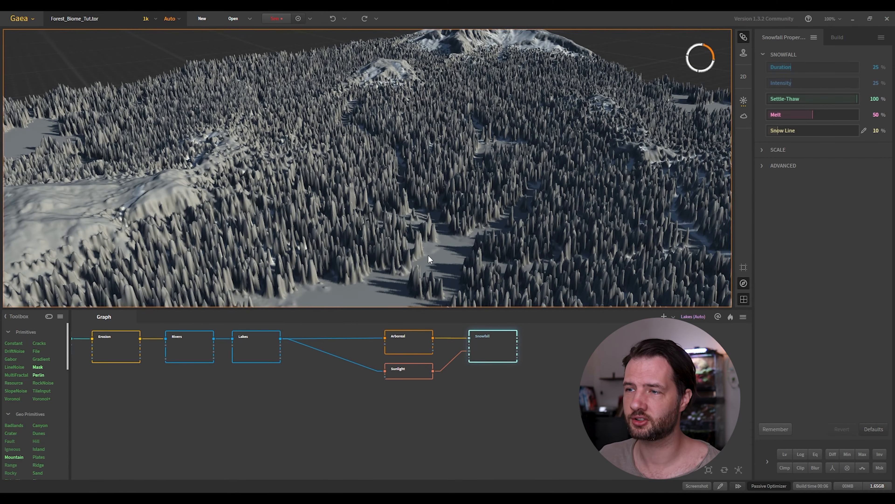
{"action": "scroll", "coordinate": [363, 269], "scroll_direction": "down", "scroll_amount": 5}
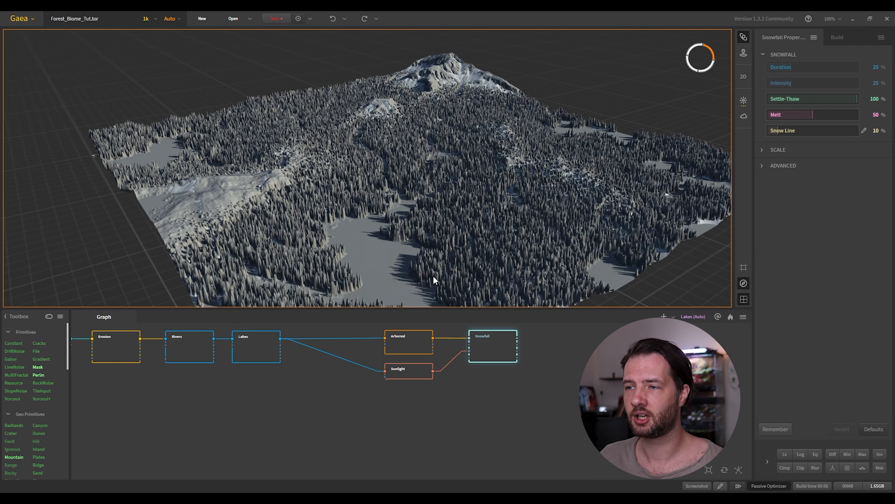
{"action": "scroll", "coordinate": [429, 227], "scroll_direction": "up", "scroll_amount": 5}
{"action": "scroll", "coordinate": [418, 240], "scroll_direction": "down", "scroll_amount": 3}
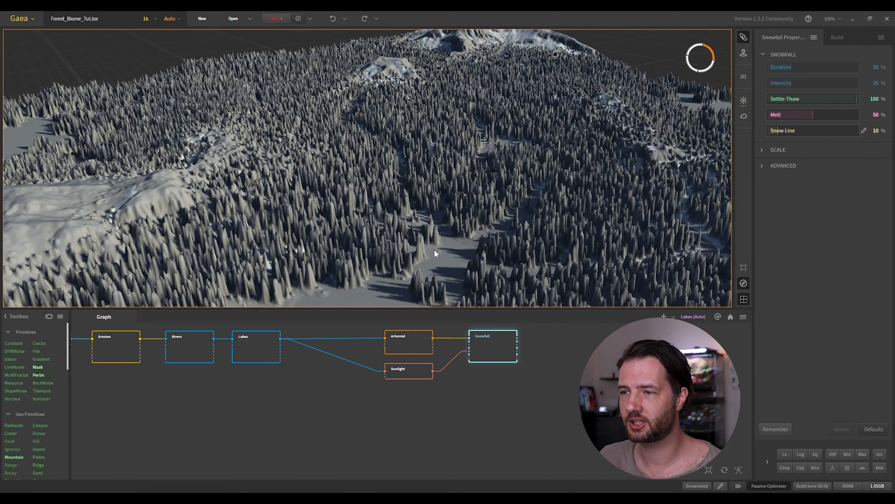
{"action": "scroll", "coordinate": [379, 257], "scroll_direction": "down", "scroll_amount": 2}
{"action": "scroll", "coordinate": [379, 260], "scroll_direction": "up", "scroll_amount": 2}
{"action": "scroll", "coordinate": [379, 263], "scroll_direction": "down", "scroll_amount": 4}
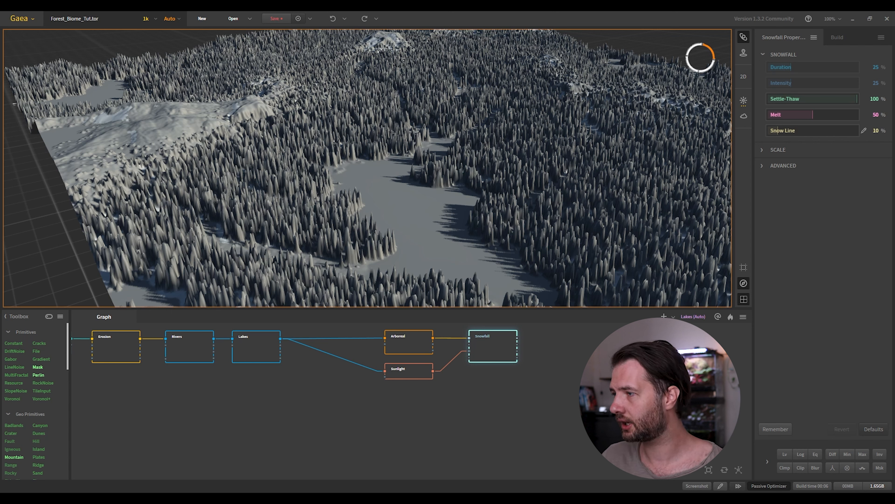
Add an Fx node below the Lakes node, connect the Lakes mask output to it, and inspect the lake mask on the terrain
{"action": "left_click", "coordinate": [347, 405]}
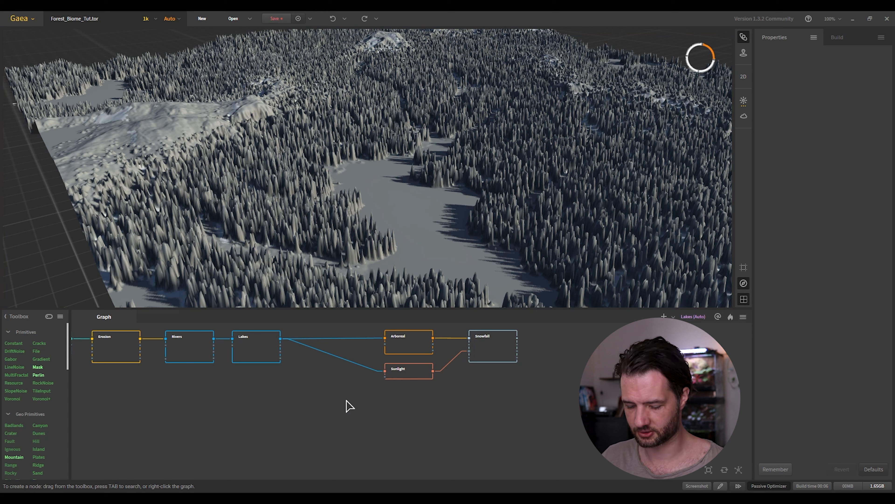
{"action": "key", "text": "Tab"}
{"action": "type", "text": "f"}
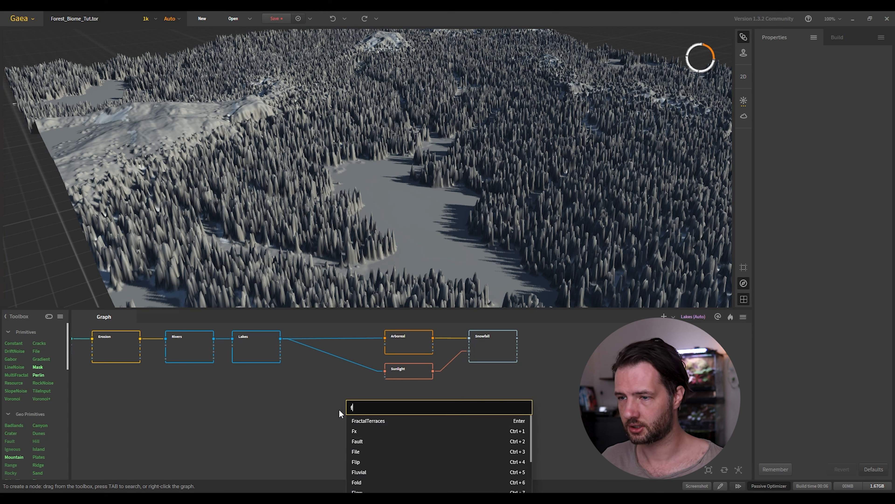
{"action": "type", "text": "x"}
{"action": "key", "text": "Return"}
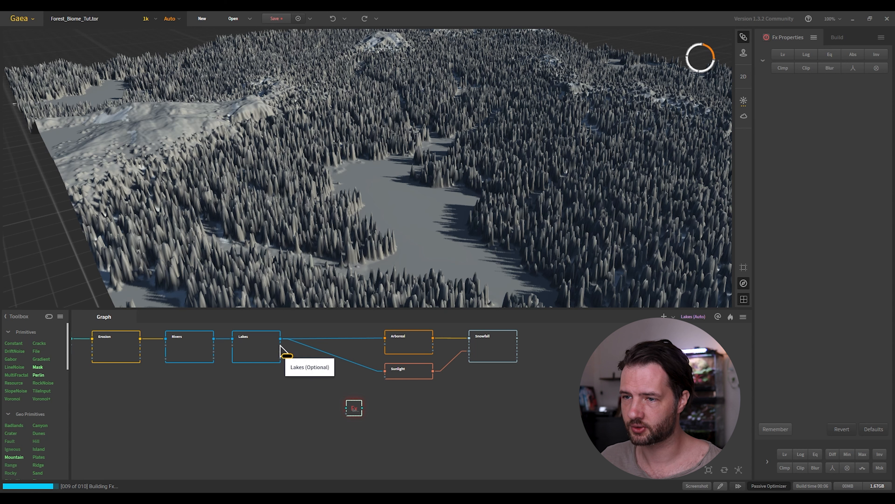
{"action": "left_click_drag", "start_coordinate": [281, 349], "coordinate": [342, 414]}
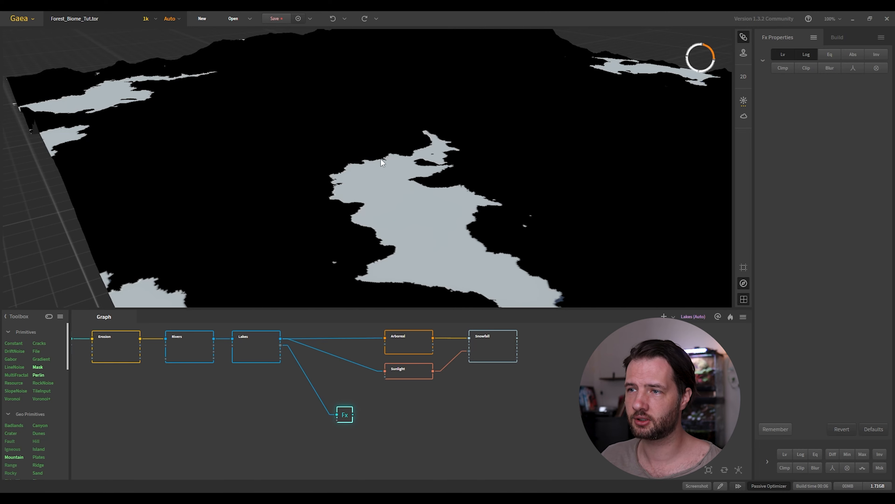
{"action": "left_click_drag", "start_coordinate": [402, 234], "coordinate": [405, 195]}
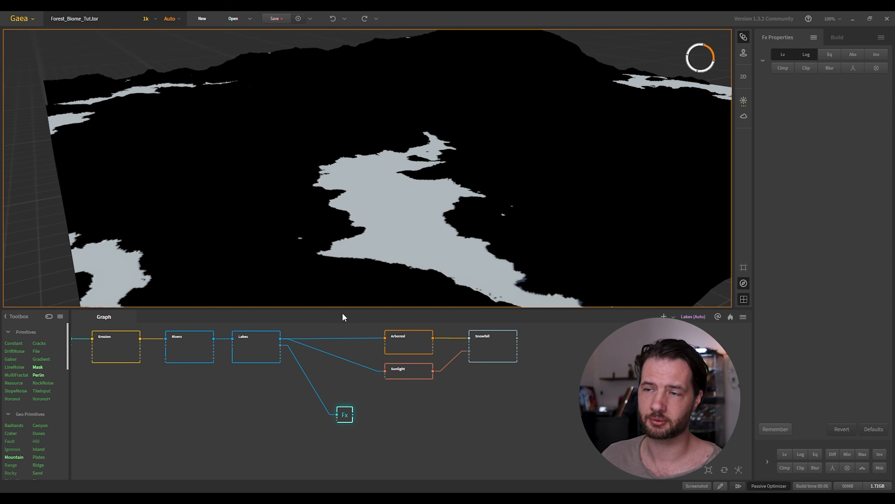
{"action": "middle_click_drag", "start_coordinate": [402, 432], "coordinate": [383, 398]}
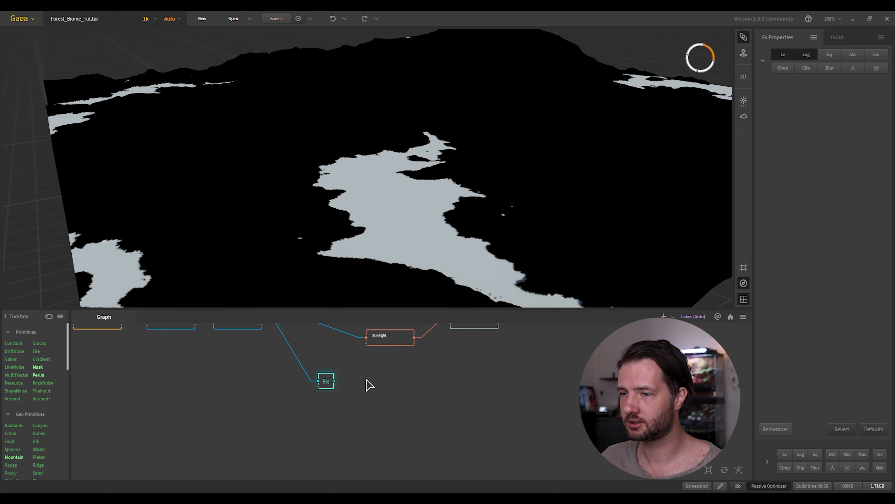
Add a MultiCombine node beside the Fx node and connect the Fx output and the Lakes node's primary output to it
{"action": "right_click", "coordinate": [349, 374]}
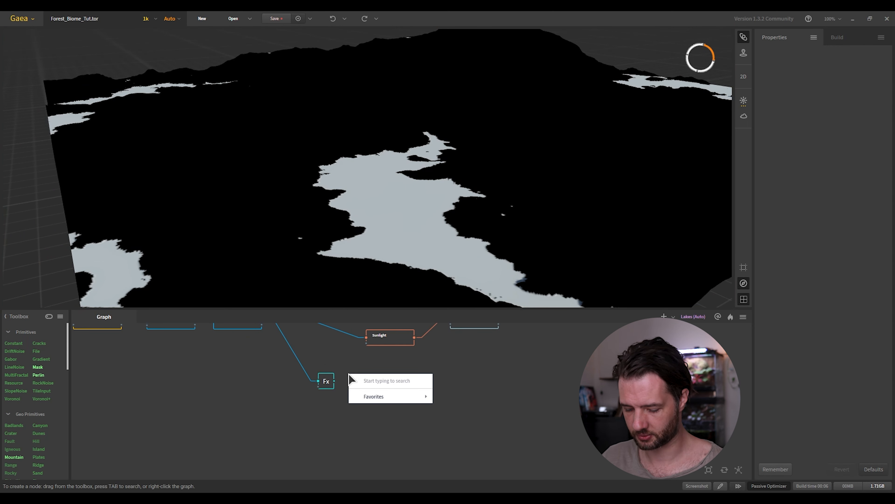
{"action": "type", "text": "multi"}
{"action": "left_click", "coordinate": [382, 391]}
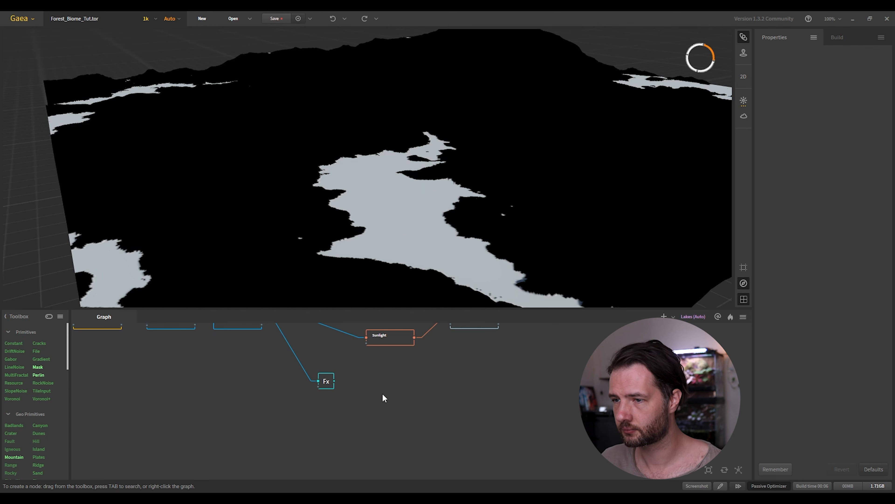
{"action": "middle_click_drag", "start_coordinate": [351, 346], "coordinate": [384, 376]}
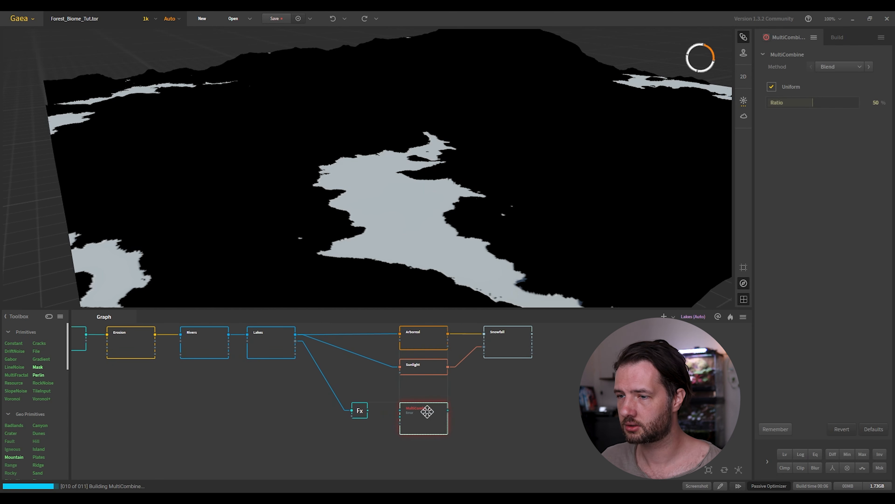
{"action": "left_click_drag", "start_coordinate": [368, 410], "coordinate": [401, 412]}
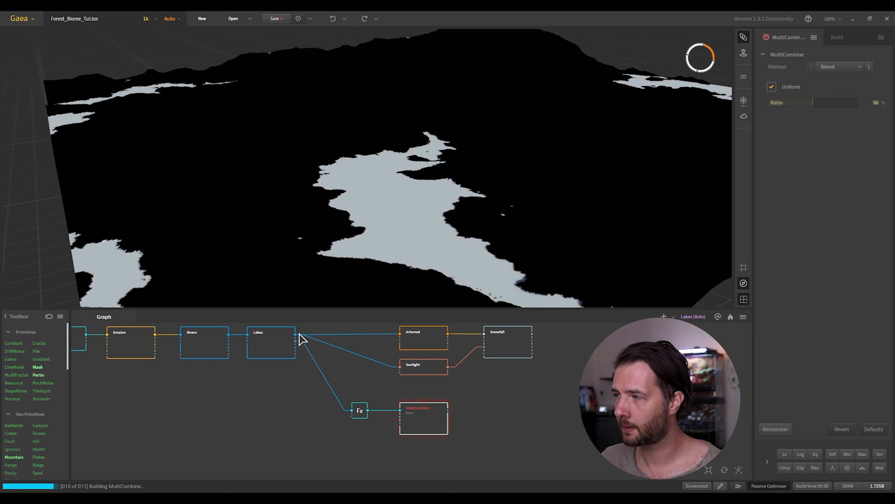
{"action": "left_click_drag", "start_coordinate": [295, 335], "coordinate": [454, 419]}
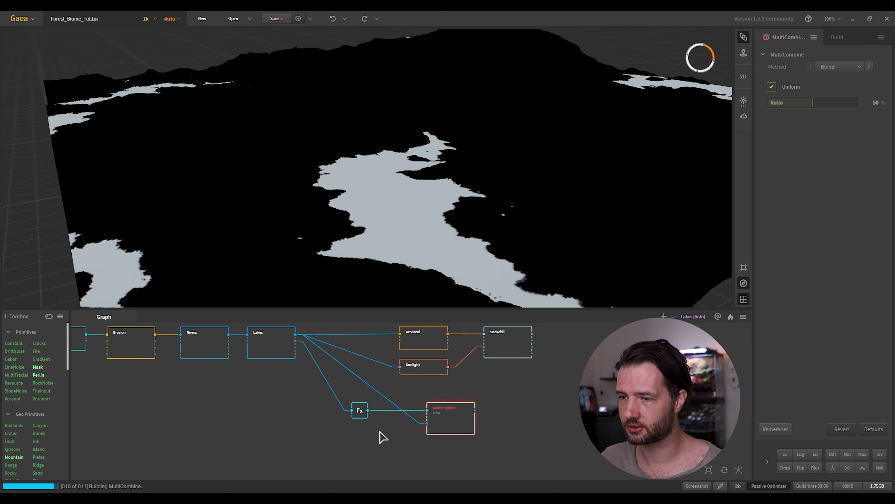
Add a second Fx node between the first Fx and MultiCombine nodes, wire it to both, and enable its Shaper effect
{"action": "key", "text": "Tab"}
{"action": "type", "text": "fx"}
{"action": "left_click", "coordinate": [439, 450]}
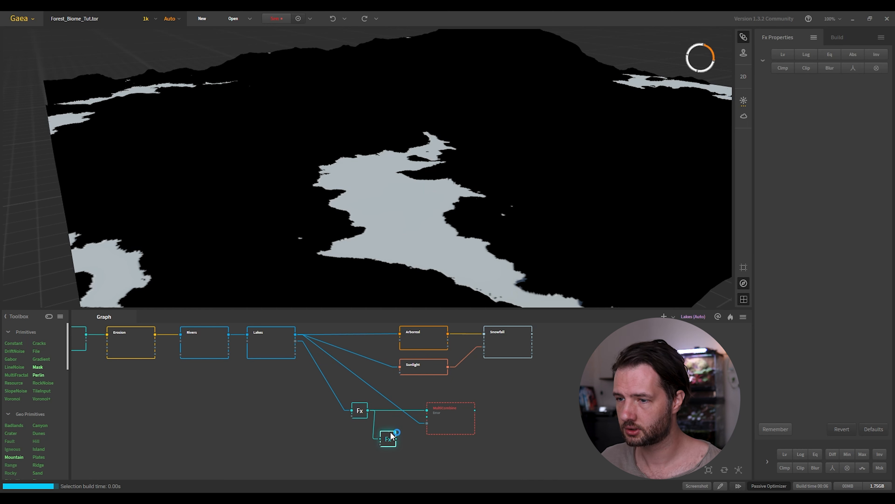
{"action": "left_click_drag", "start_coordinate": [391, 435], "coordinate": [427, 417]}
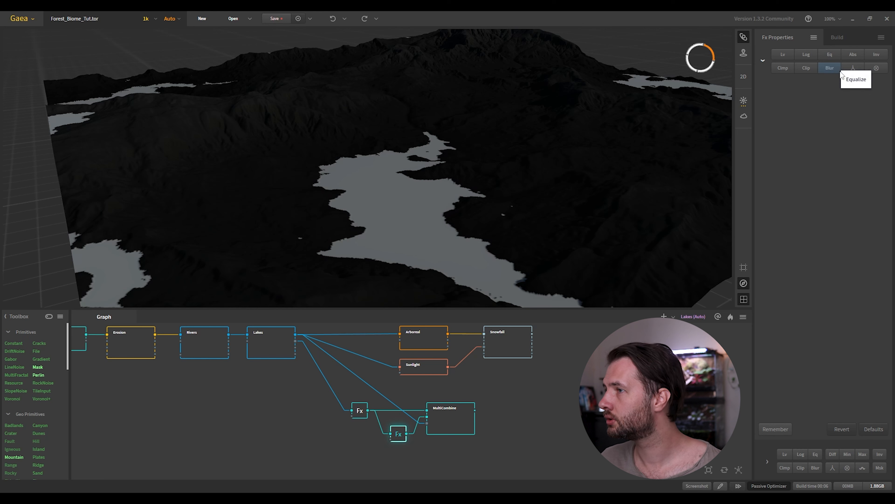
{"action": "left_click", "coordinate": [853, 69]}
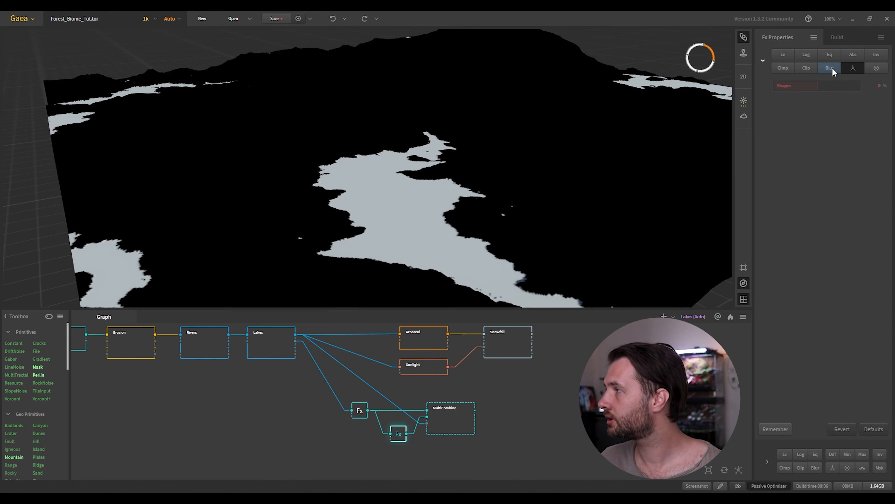
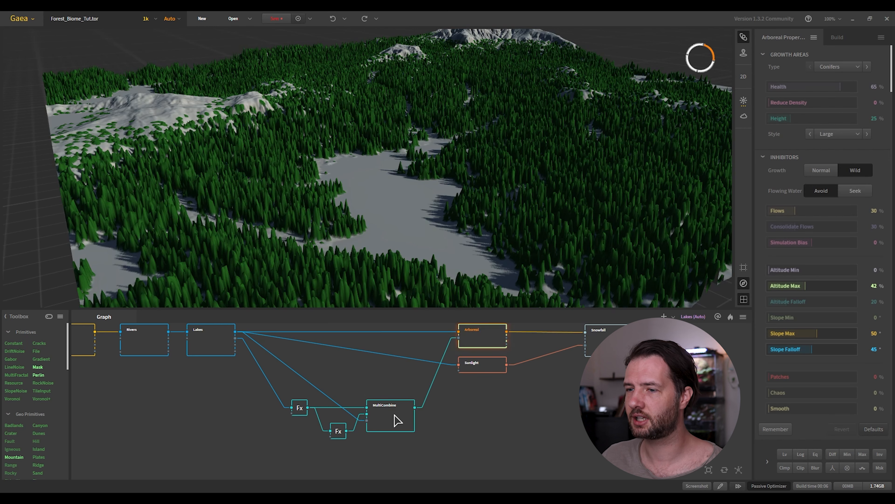
Set the MultiCombine node's method to Max and its ratio to 100%
{"action": "left_click", "coordinate": [395, 419]}
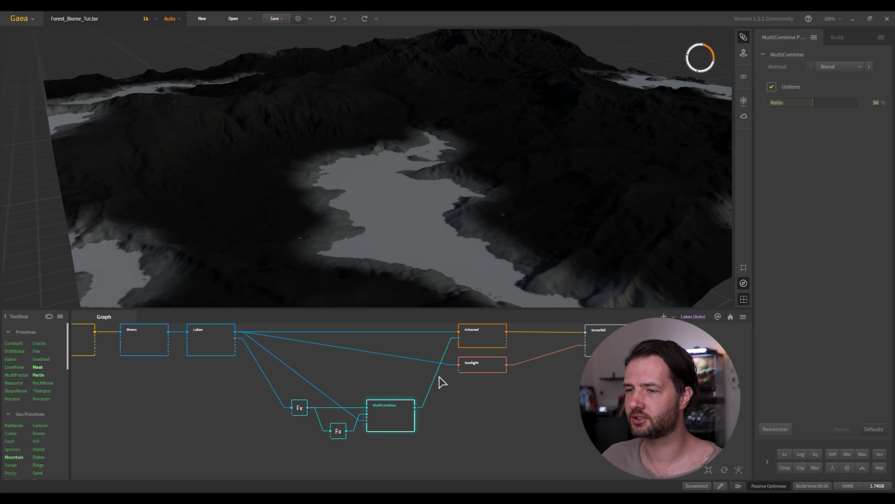
{"action": "left_click", "coordinate": [840, 67]}
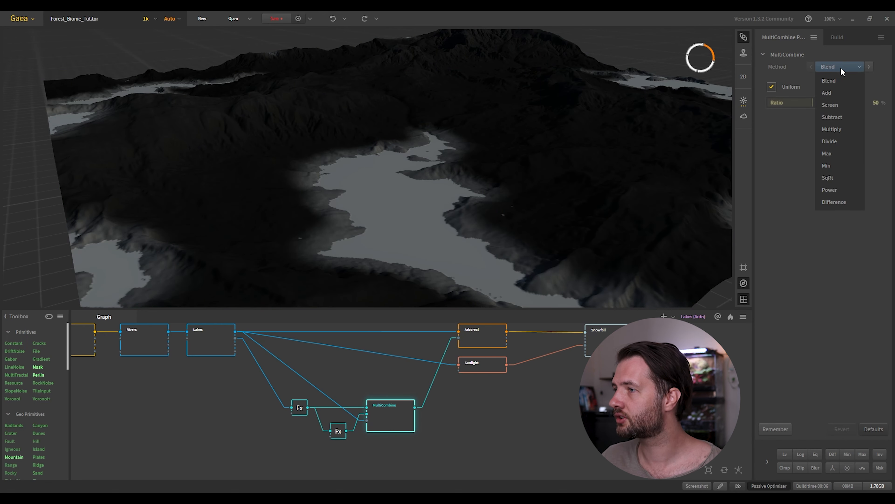
{"action": "left_click", "coordinate": [838, 153]}
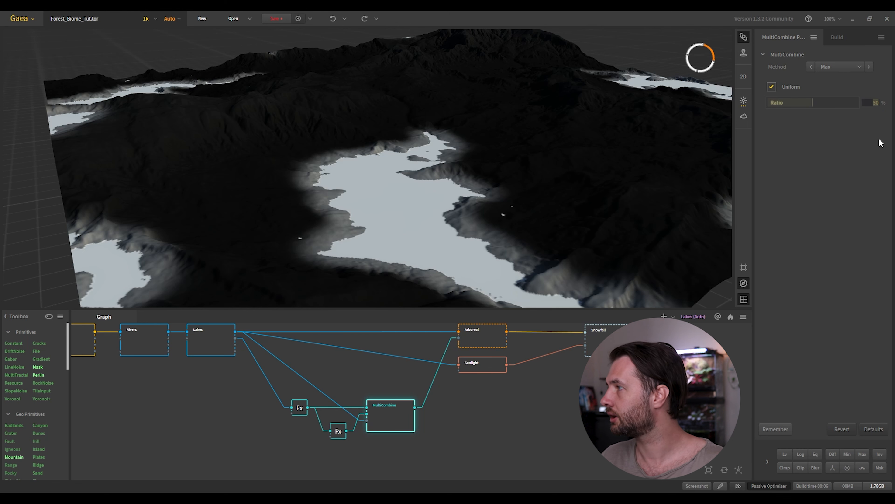
{"action": "type", "text": "100"}
{"action": "key", "text": "Return"}
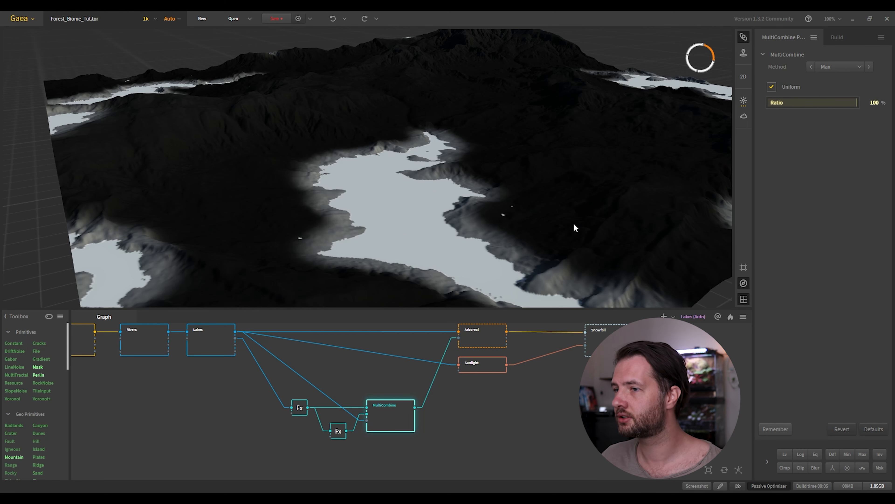
Preview the Arboreal and Snowfall nodes with the combined lake mask and examine the tree distribution around the shores
{"action": "left_click", "coordinate": [492, 339]}
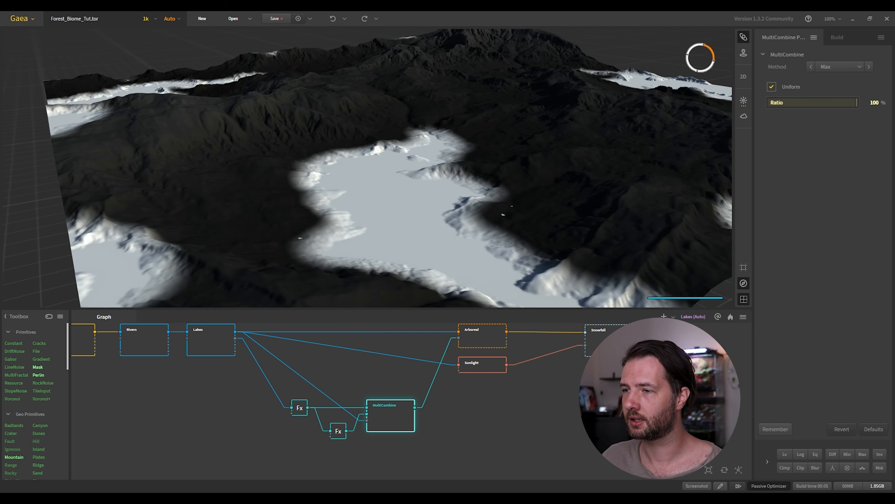
{"action": "left_click", "coordinate": [604, 335]}
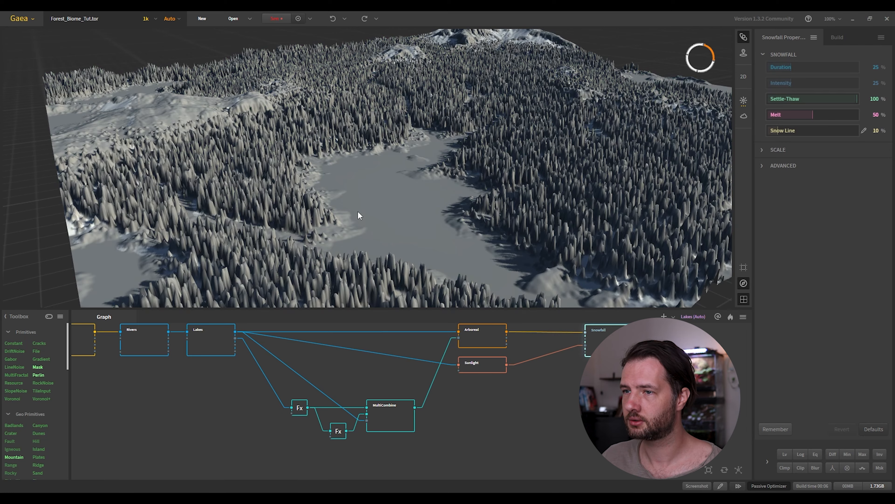
{"action": "scroll", "coordinate": [365, 211], "scroll_direction": "down", "scroll_amount": 5}
{"action": "scroll", "coordinate": [366, 211], "scroll_direction": "up", "scroll_amount": 4}
{"action": "left_click_drag", "start_coordinate": [366, 211], "coordinate": [230, 224]}
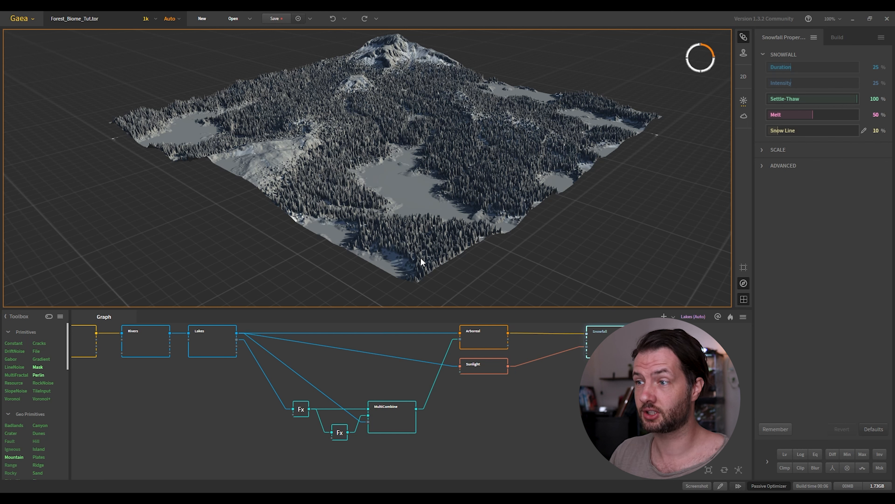
Move the Snowfall node closer to the Arboreal and Sunlight nodes in the graph
{"action": "middle_click_drag", "start_coordinate": [613, 357], "coordinate": [461, 388]}
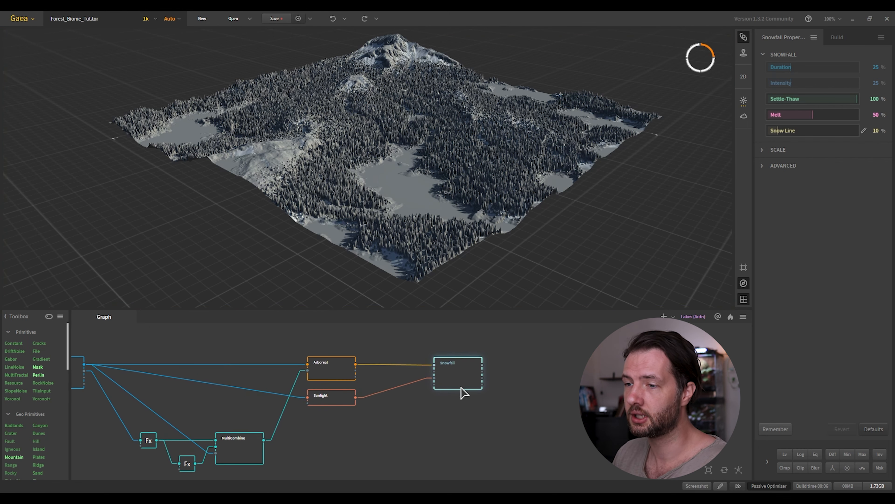
{"action": "left_click_drag", "start_coordinate": [443, 371], "coordinate": [403, 371]}
{"action": "left_click", "coordinate": [497, 381]}
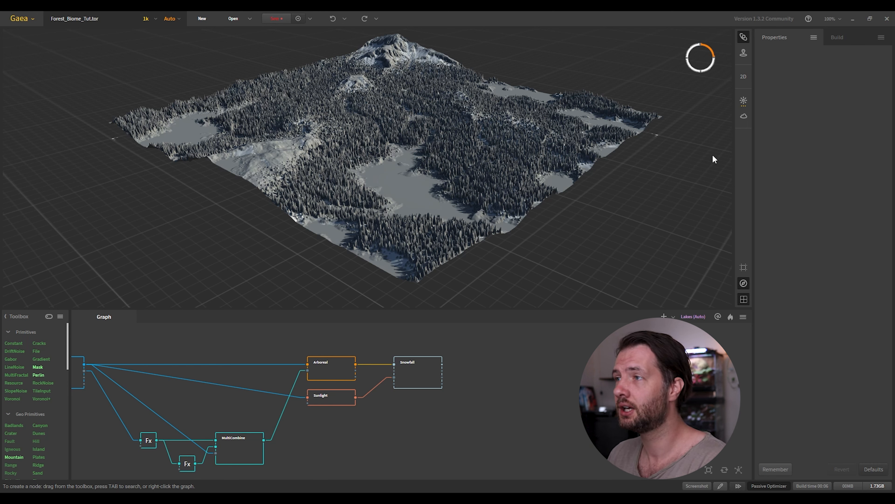
Create a portal from the Erosion node's main output
{"action": "middle_click_drag", "start_coordinate": [405, 411], "coordinate": [665, 406]}
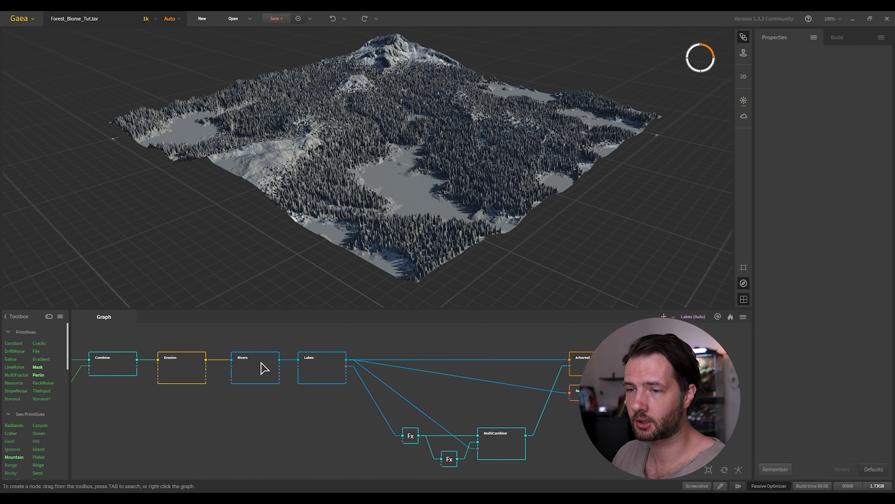
{"action": "middle_click_drag", "start_coordinate": [212, 341], "coordinate": [231, 351]}
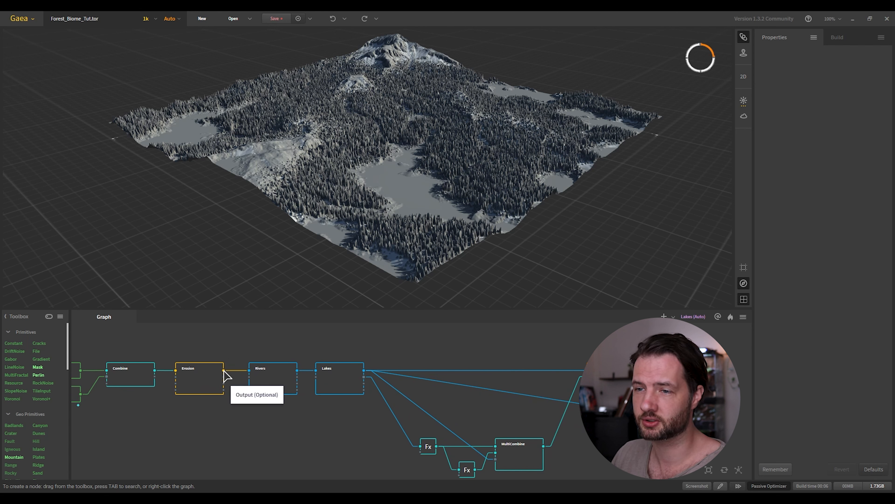
{"action": "left_click_drag", "start_coordinate": [225, 371], "coordinate": [256, 341]}
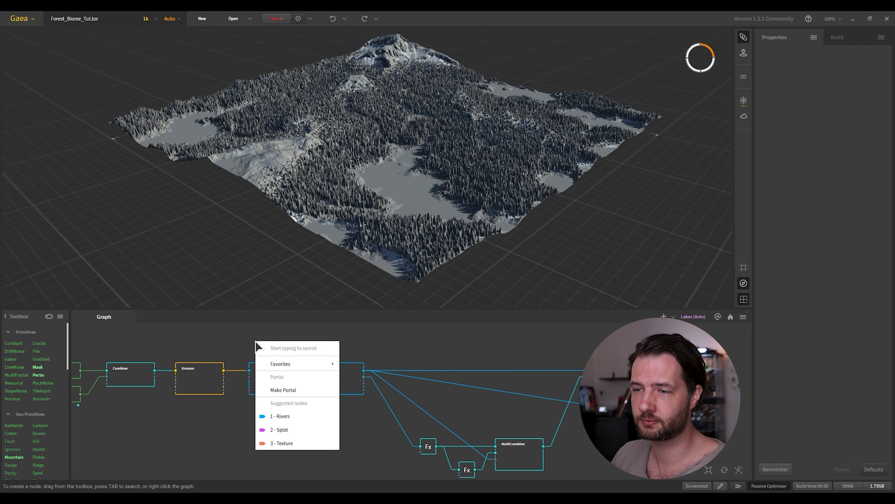
{"action": "left_click", "coordinate": [303, 390]}
Create a portal from the Snowfall node's Depth output
{"action": "middle_click_drag", "start_coordinate": [634, 427], "coordinate": [352, 435]}
{"action": "scroll", "coordinate": [440, 407], "scroll_direction": "up", "scroll_amount": 3}
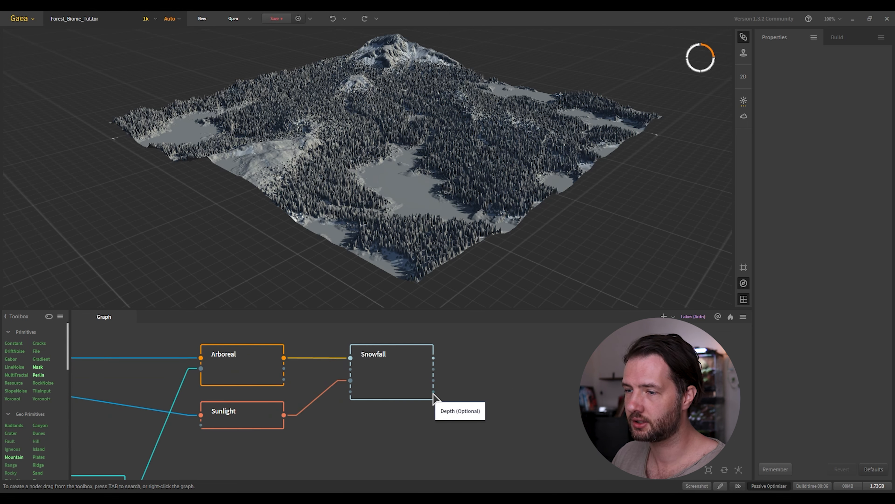
{"action": "left_click_drag", "start_coordinate": [434, 393], "coordinate": [533, 390]}
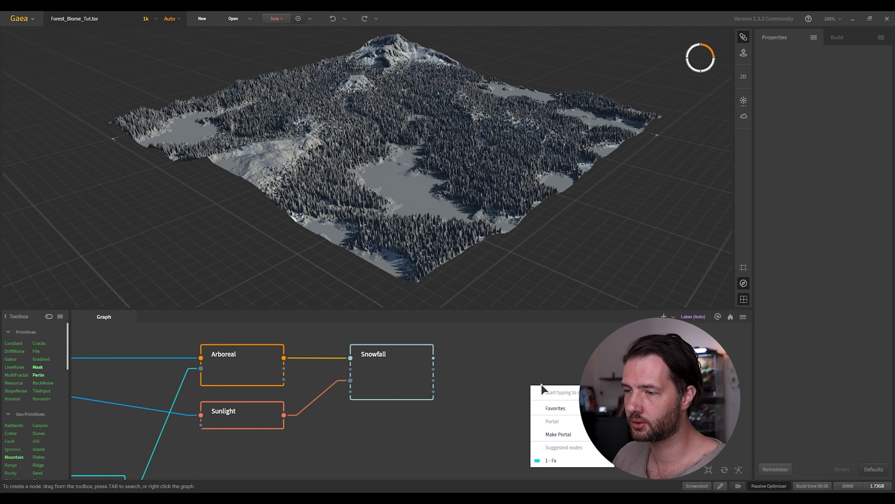
{"action": "left_click", "coordinate": [571, 435]}
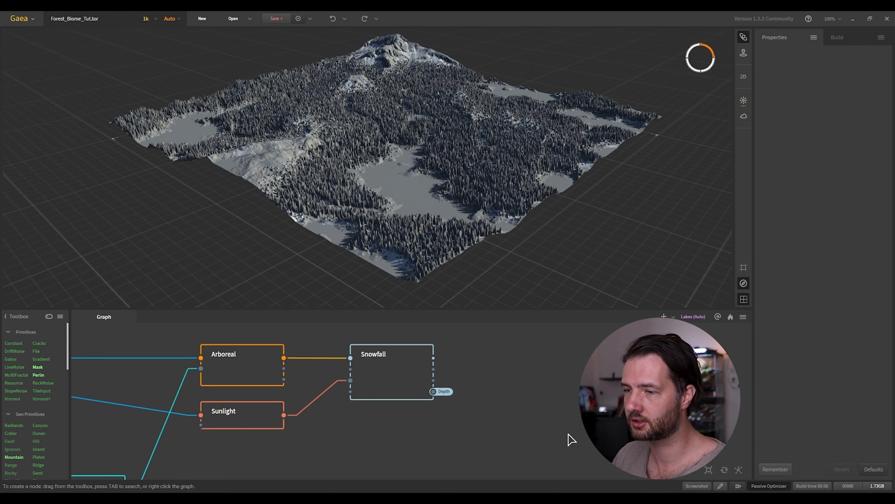
Rename the current graph to "landscape"
{"action": "scroll", "coordinate": [352, 352], "scroll_direction": "down", "scroll_amount": 5}
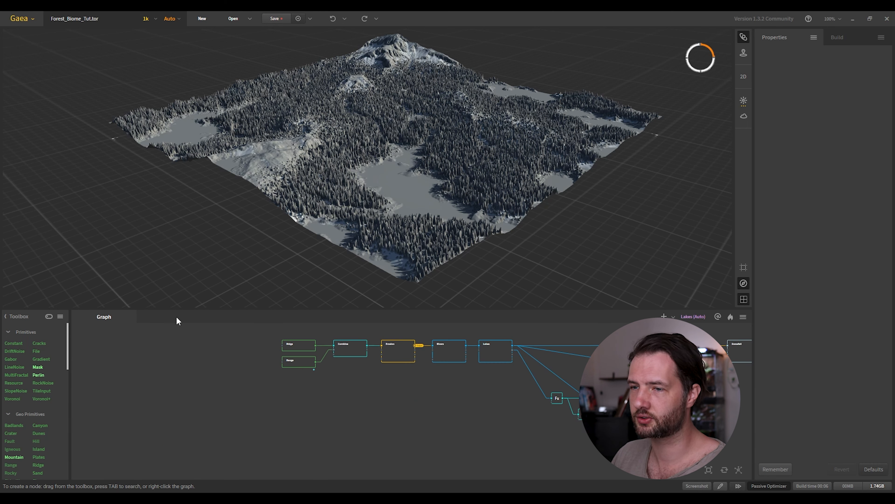
{"action": "right_click", "coordinate": [101, 316]}
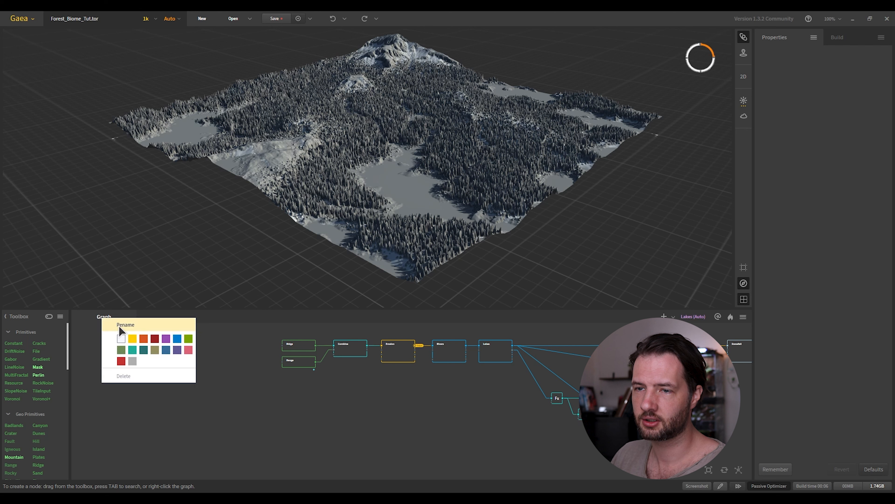
{"action": "left_click", "coordinate": [136, 326]}
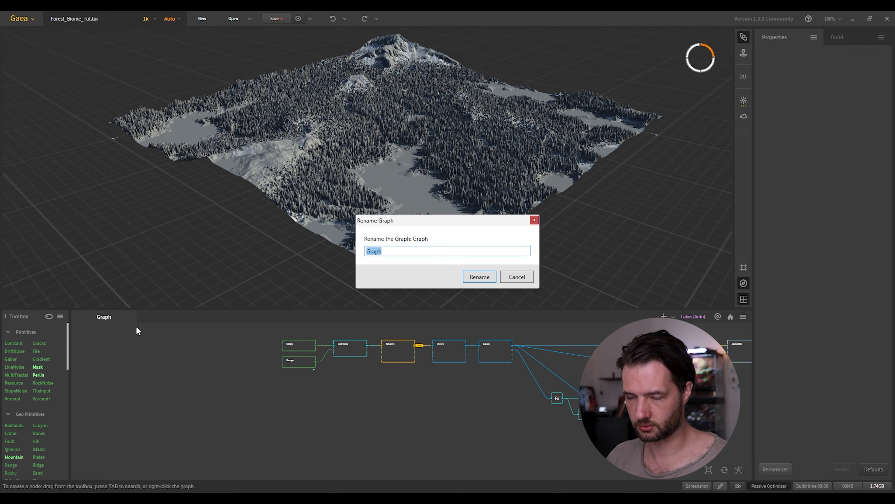
{"action": "key", "text": "BackSpace"}
{"action": "type", "text": "Landscape"}
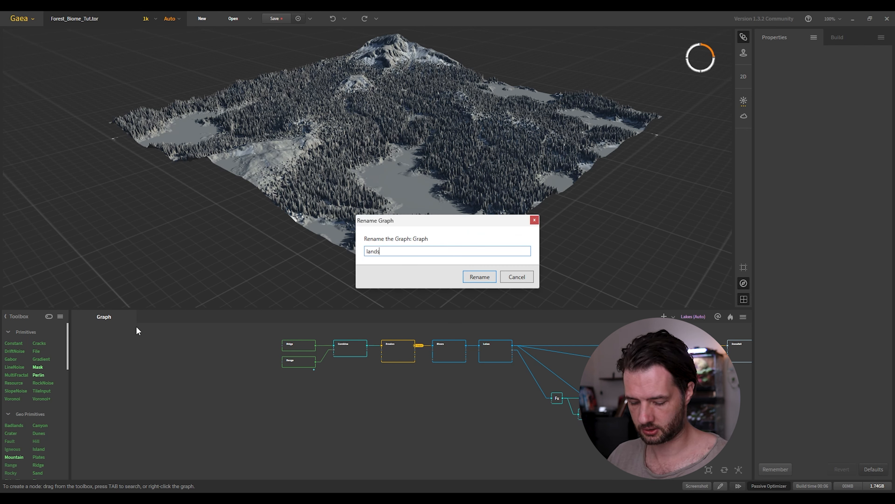
{"action": "left_click", "coordinate": [481, 275]}
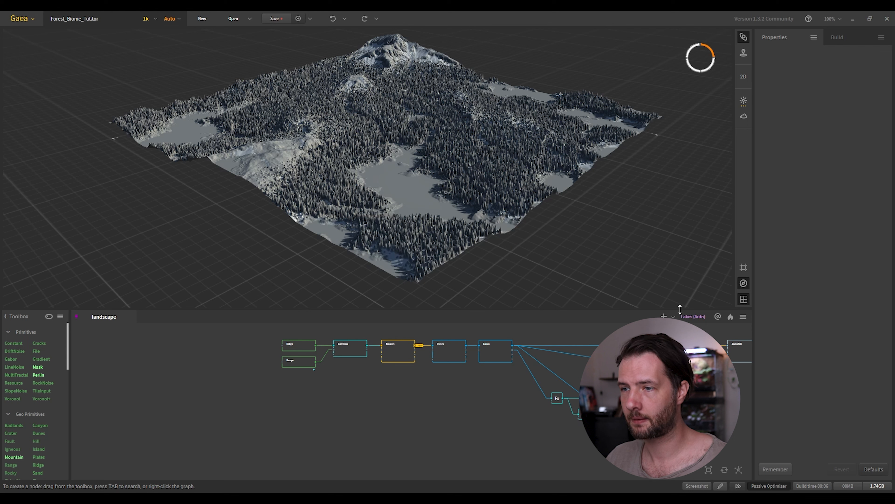
Create a new graph named "Texture" for the terrain
{"action": "left_click", "coordinate": [664, 317]}
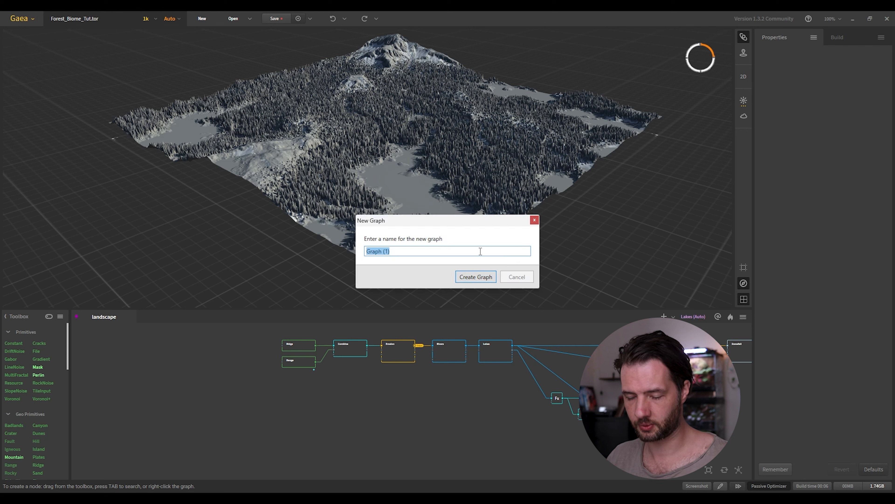
{"action": "type", "text": "Texstur"}
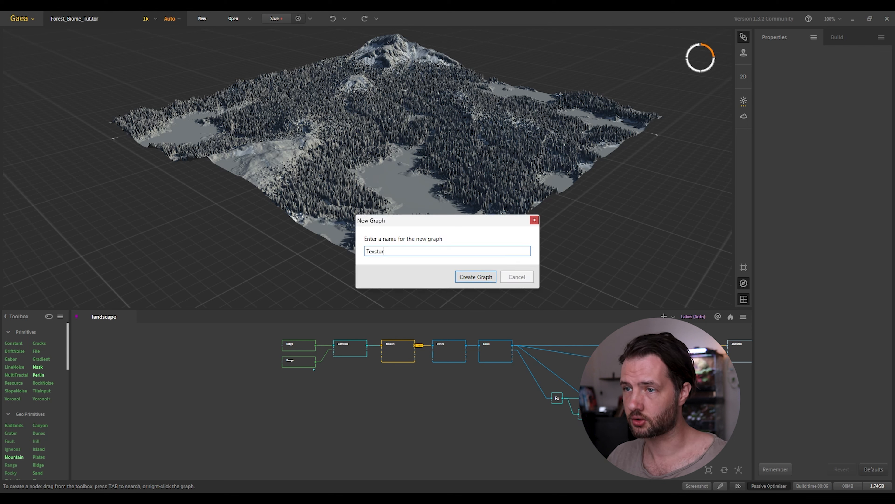
{"action": "key", "text": "BackSpace"}
{"action": "type", "text": "ture"}
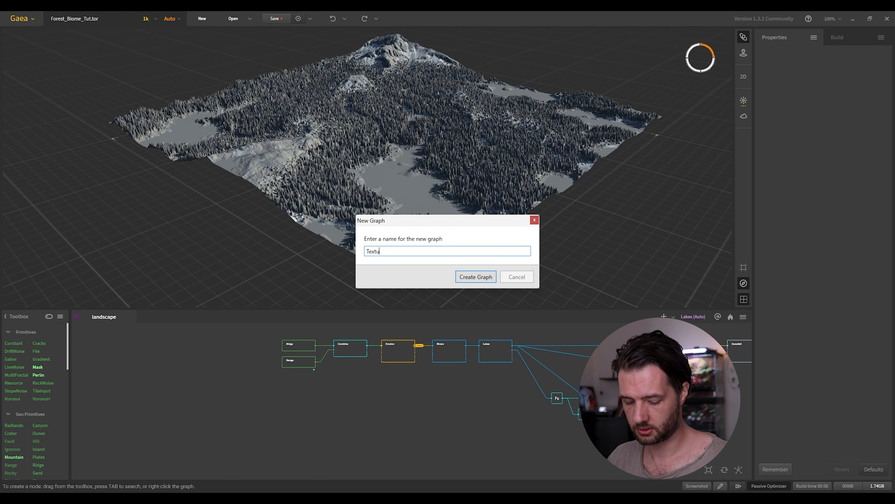
{"action": "left_click", "coordinate": [482, 279]}
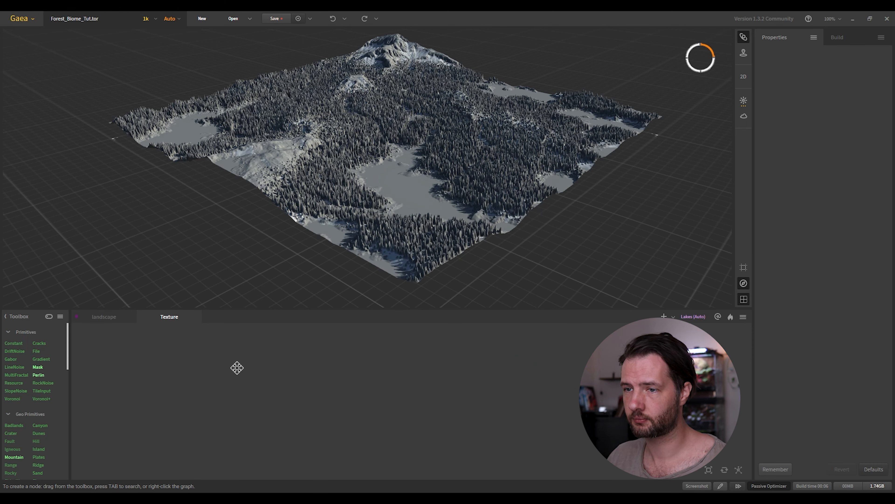
Add a Texture node to the empty Texture graph
{"action": "left_click", "coordinate": [114, 319]}
{"action": "left_click", "coordinate": [165, 320]}
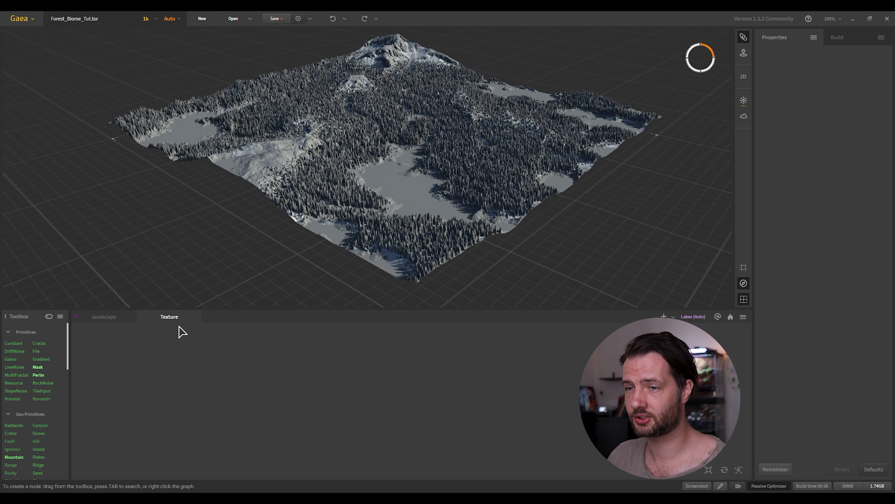
{"action": "right_click", "coordinate": [235, 373]}
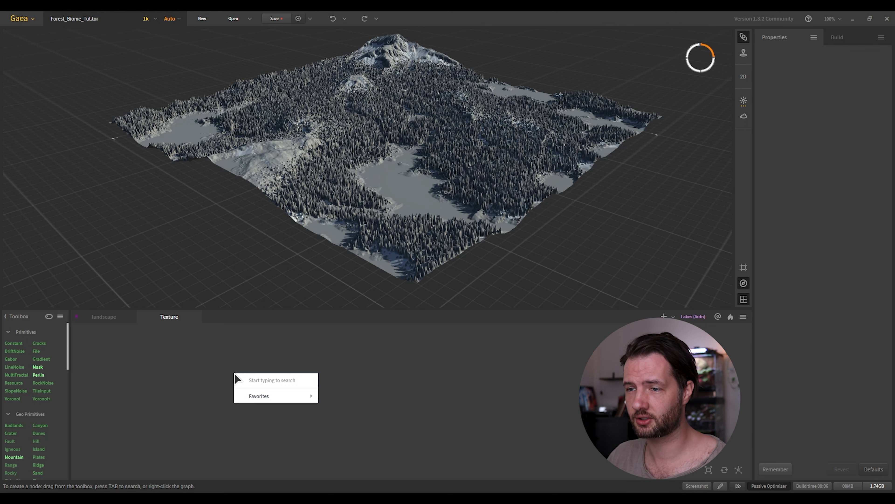
{"action": "right_click", "coordinate": [188, 369]}
{"action": "type", "text": "text"}
{"action": "left_click", "coordinate": [224, 391]}
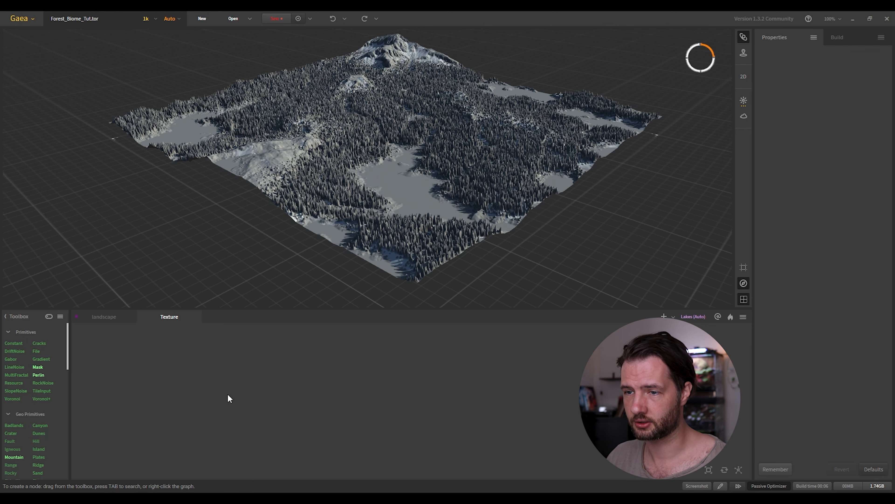
{"action": "scroll", "coordinate": [220, 378], "scroll_direction": "up", "scroll_amount": 3}
{"action": "right_click", "coordinate": [208, 364]}
{"action": "left_click", "coordinate": [181, 362]}
Feed the Texture node's input from the Erosion portal and select the node to preview it
{"action": "left_click_drag", "start_coordinate": [232, 369], "coordinate": [189, 365]}
{"action": "mouse_move", "coordinate": [224, 404]}
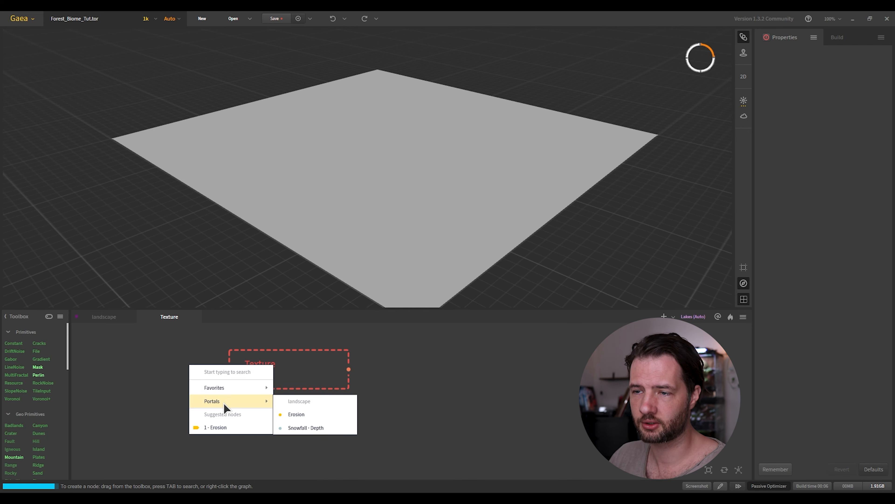
{"action": "left_click", "coordinate": [297, 414]}
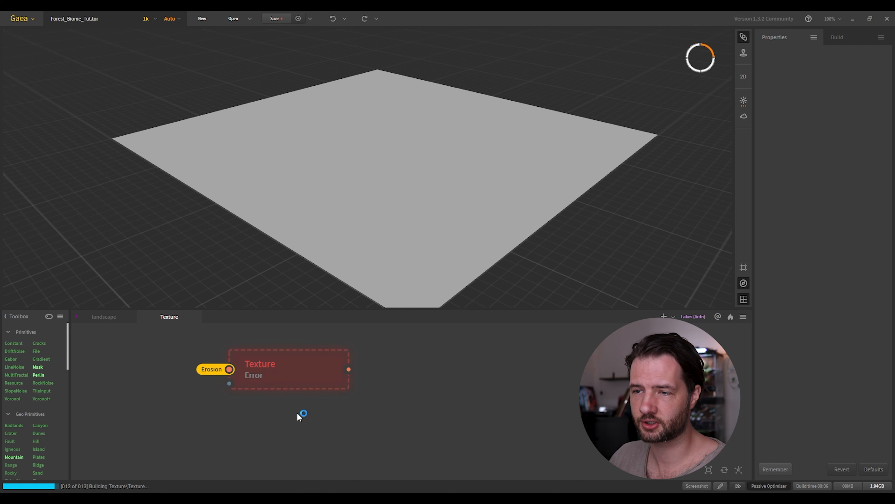
{"action": "left_click", "coordinate": [297, 375]}
Add a SatMaps node beside the Texture node and connect the Texture output to its input
{"action": "right_click_drag", "start_coordinate": [395, 367], "coordinate": [334, 372]}
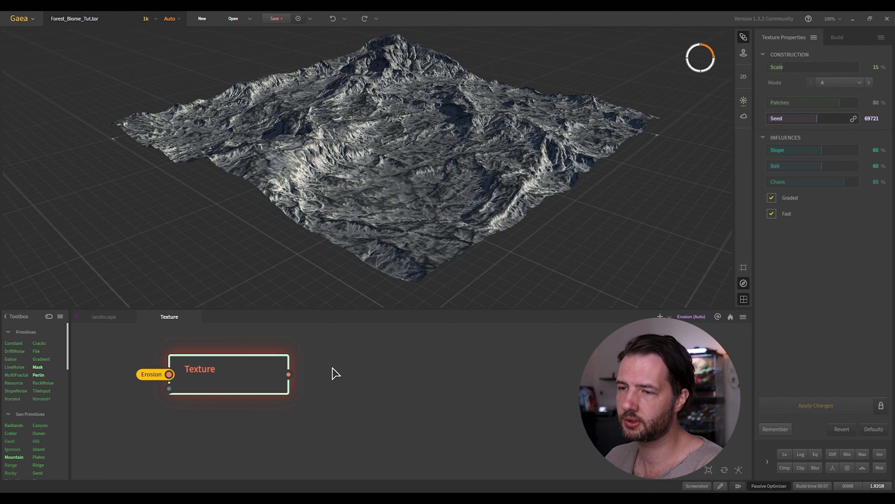
{"action": "type", "text": "satm"}
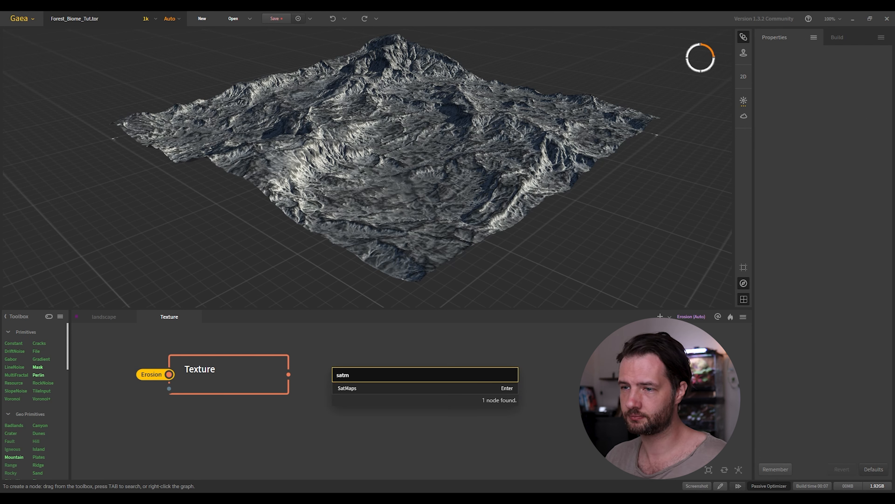
{"action": "left_click", "coordinate": [388, 388]}
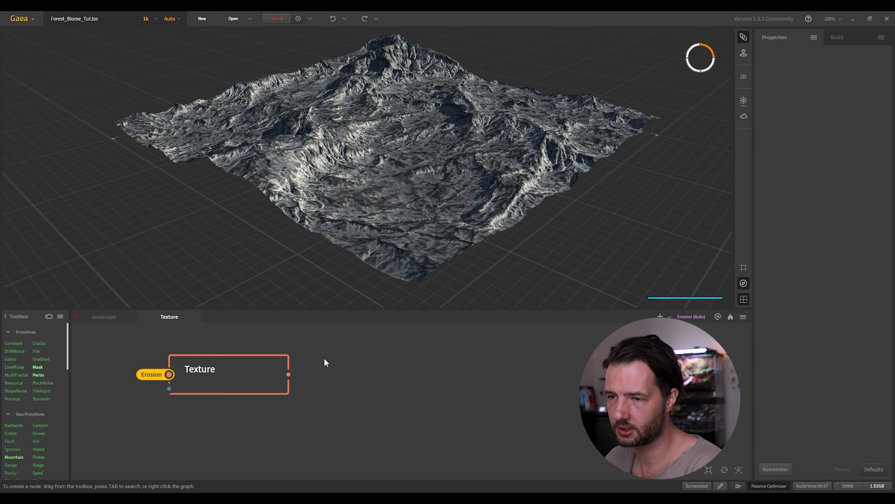
{"action": "left_click_drag", "start_coordinate": [288, 374], "coordinate": [334, 387]}
{"action": "mouse_move", "coordinate": [390, 394]}
{"action": "left_mouse_down"}
{"action": "mouse_move", "coordinate": [381, 381]}
{"action": "mouse_move", "coordinate": [391, 380]}
{"action": "left_mouse_up"}
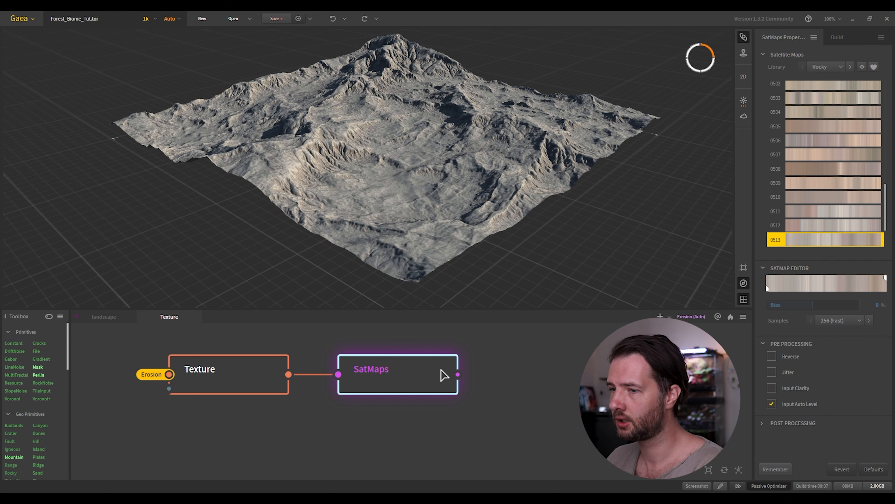
Duplicate the SatMaps node, place the copy below the original and connect the Texture output to it
{"action": "key", "text": "ctrl+d"}
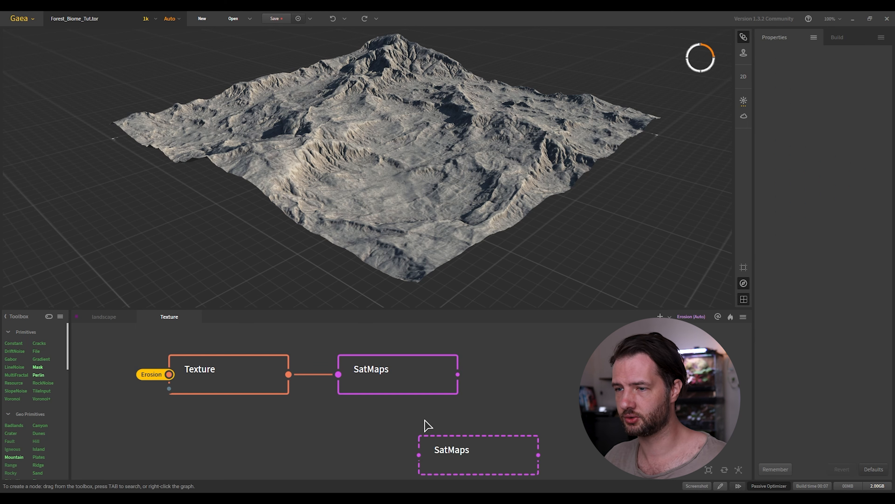
{"action": "left_click_drag", "start_coordinate": [477, 447], "coordinate": [395, 429]}
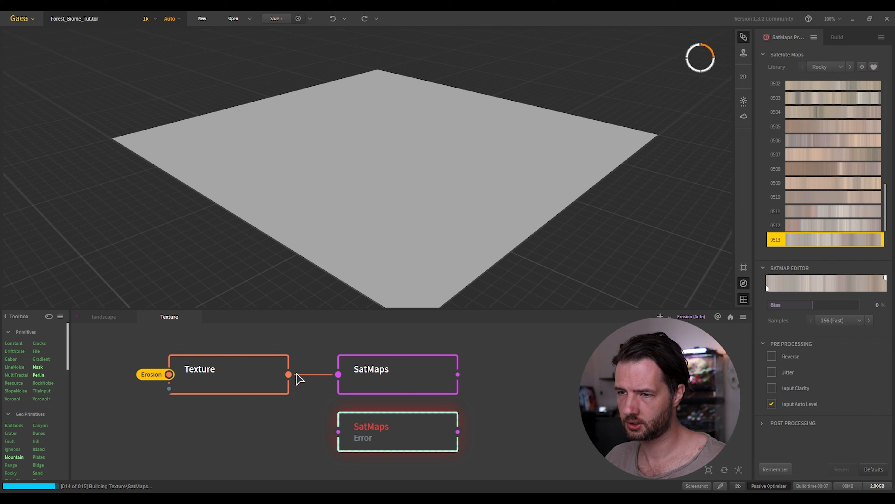
{"action": "left_click_drag", "start_coordinate": [288, 374], "coordinate": [339, 432]}
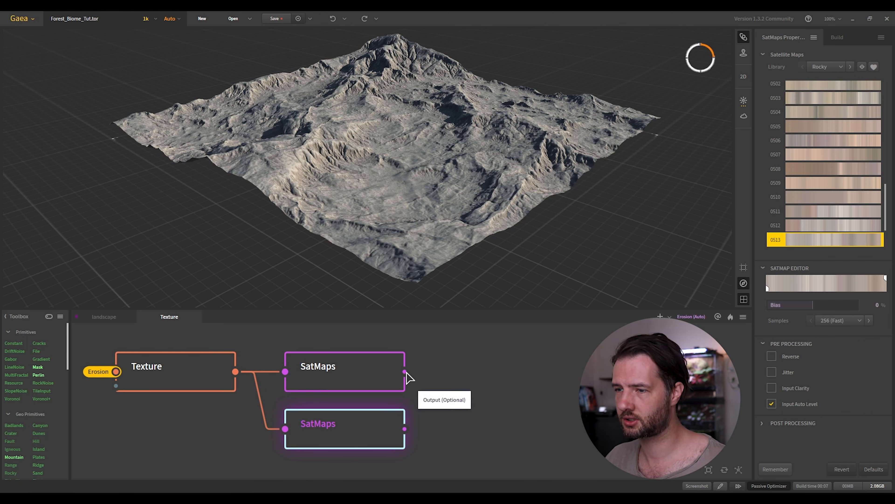
Add a Combine node that takes the outputs of both SatMaps nodes as its two inputs
{"action": "right_click", "coordinate": [445, 377]}
{"action": "type", "text": "comb"}
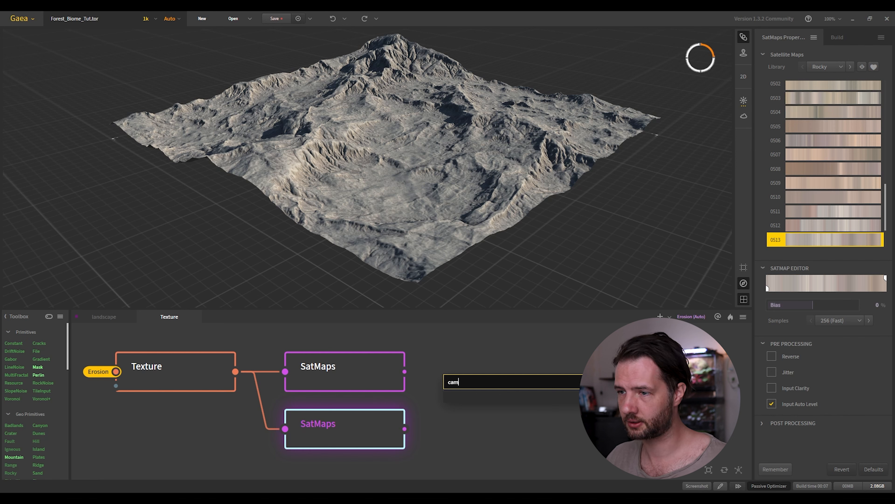
{"action": "key", "text": "Return"}
{"action": "left_click_drag", "start_coordinate": [404, 428], "coordinate": [445, 410]}
{"action": "left_click_drag", "start_coordinate": [495, 374], "coordinate": [496, 351]}
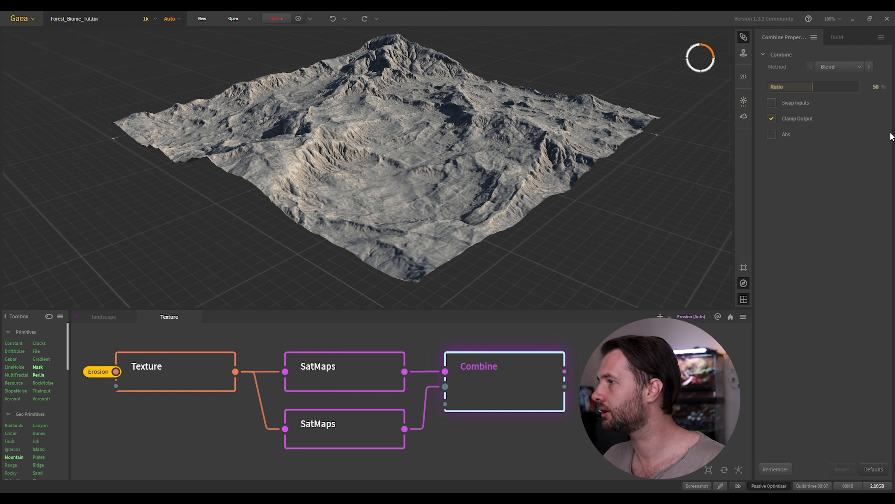
Set the Combine node's blend Ratio to 100%
{"action": "left_click", "coordinate": [876, 84]}
{"action": "type", "text": "1"}
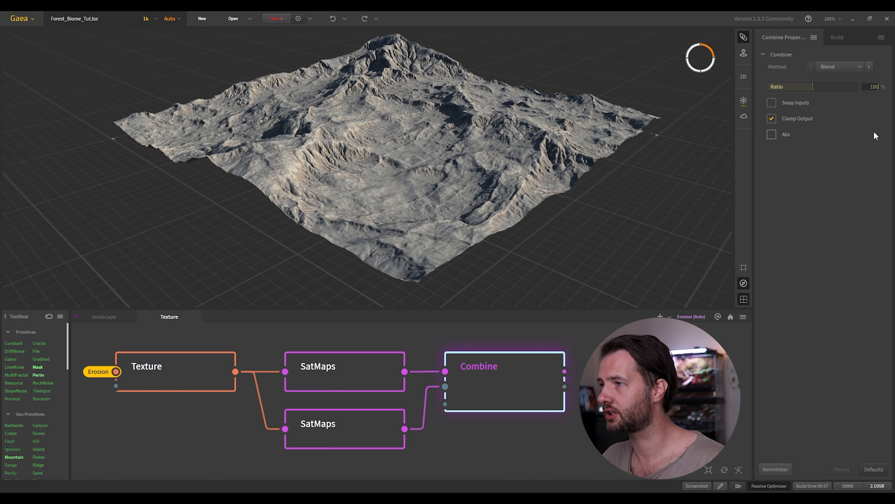
{"action": "type", "text": "00"}
{"action": "key", "text": "Return"}
Apply Rocky satellite map 0176 to the upper SatMaps node and set its Bias to -26%
{"action": "left_click", "coordinate": [340, 374]}
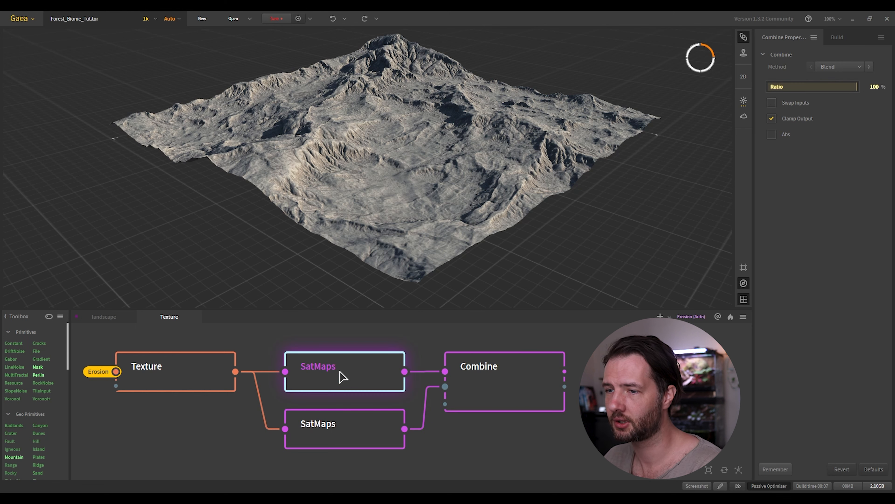
{"action": "left_click", "coordinate": [337, 428]}
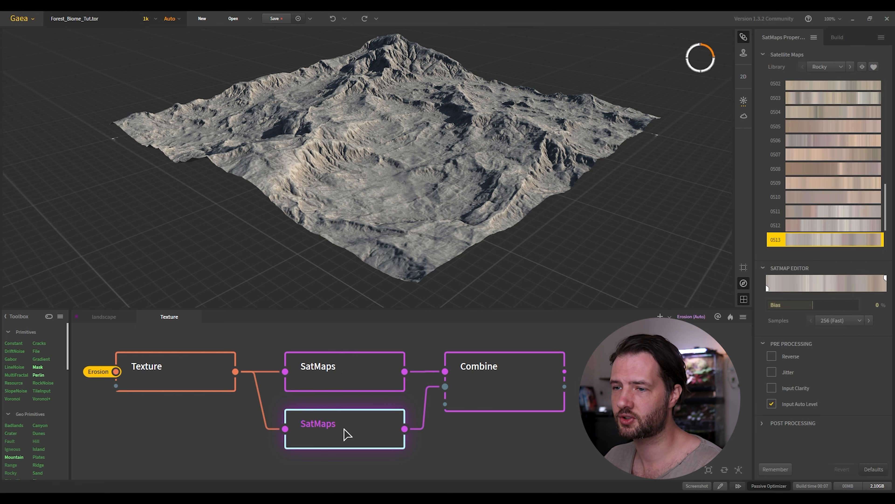
{"action": "left_click", "coordinate": [353, 380]}
{"action": "left_click", "coordinate": [362, 432]}
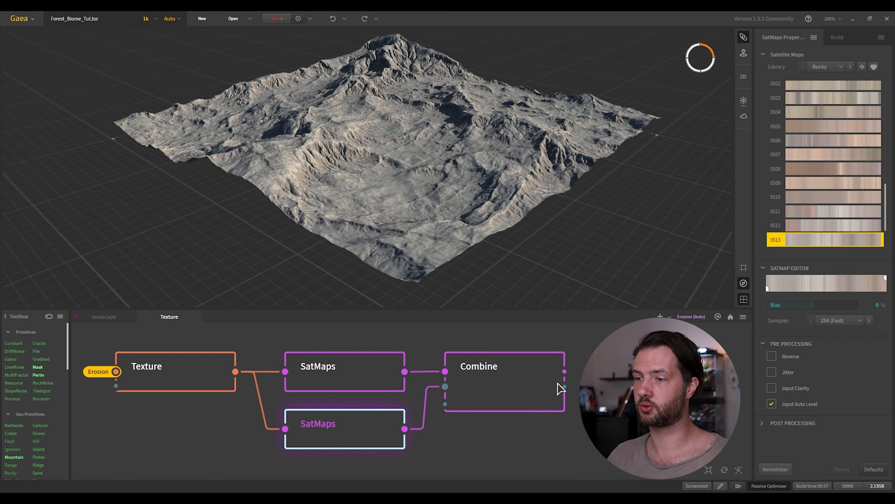
{"action": "left_click", "coordinate": [356, 380]}
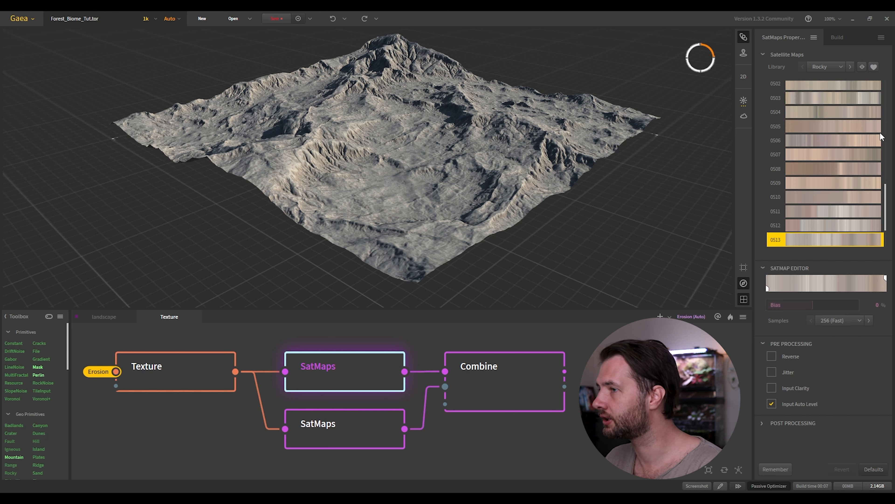
{"action": "left_click", "coordinate": [806, 171]}
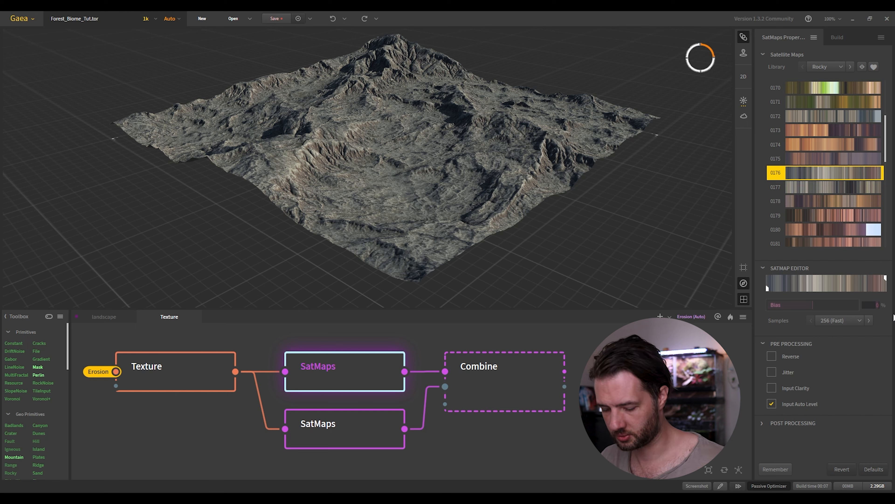
{"action": "type", "text": "-26"}
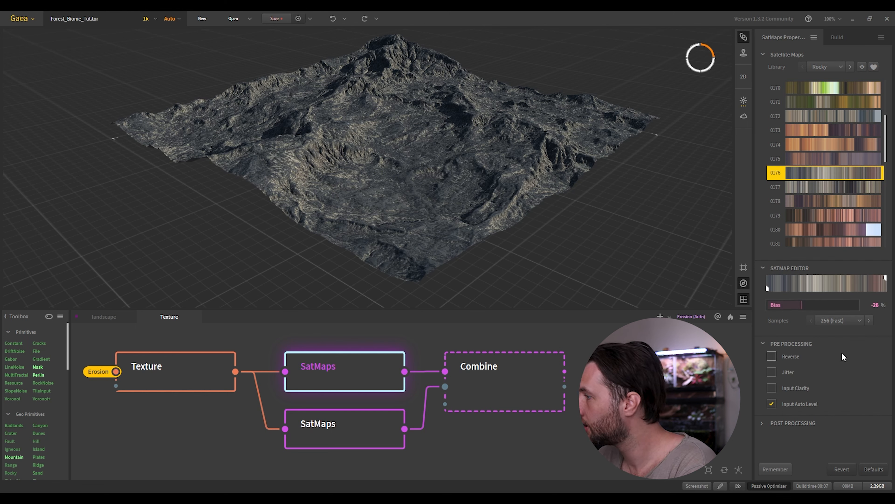
{"action": "left_click", "coordinate": [392, 158]}
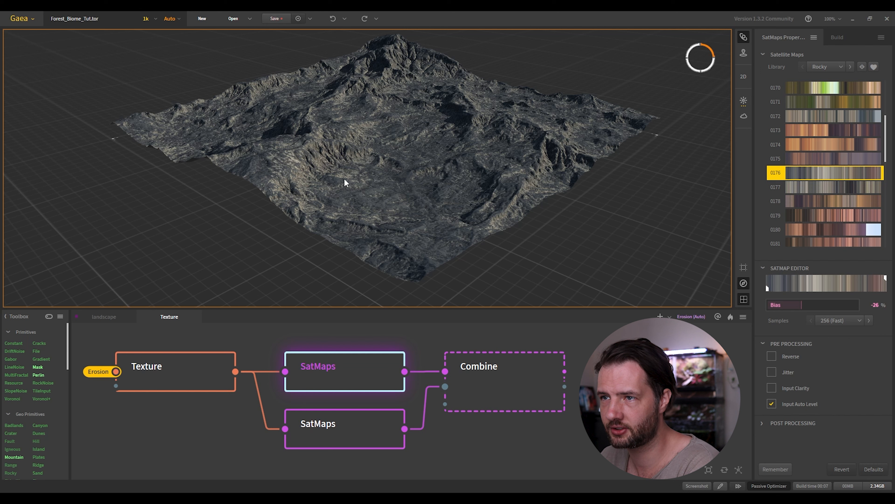
Apply Rocky satellite map 0176 with a Bias of 19% to the lower SatMaps node and preview the Combine result
{"action": "left_click", "coordinate": [345, 430]}
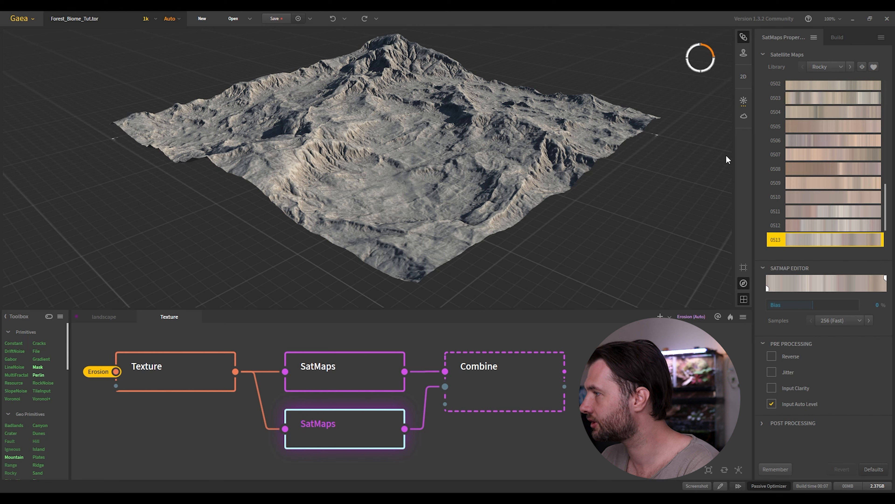
{"action": "left_click_drag", "start_coordinate": [885, 206], "coordinate": [885, 138]}
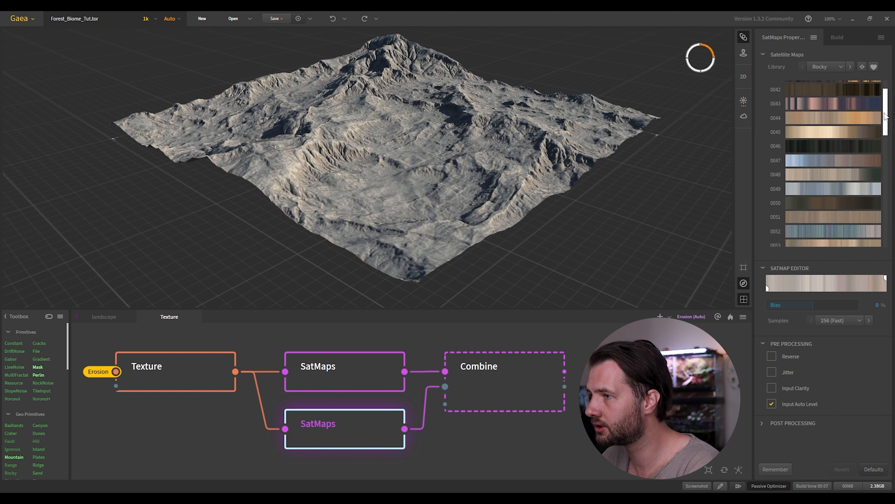
{"action": "left_click", "coordinate": [804, 232]}
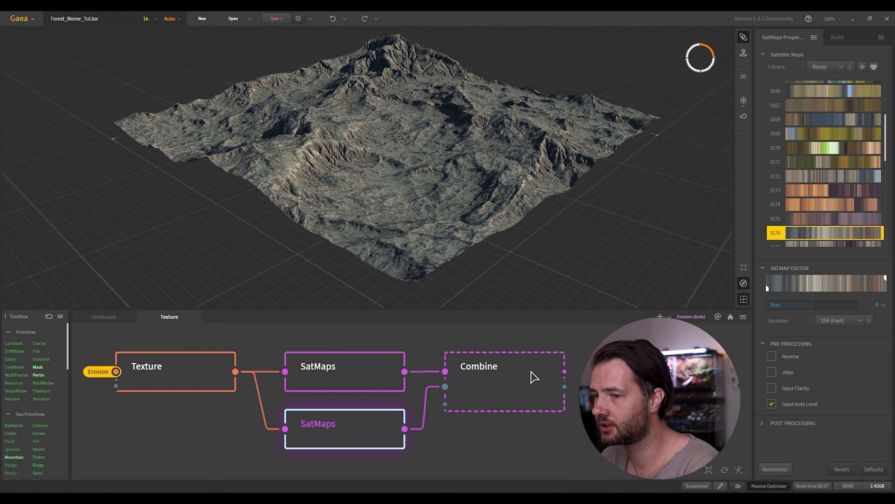
{"action": "left_click", "coordinate": [876, 306]}
{"action": "type", "text": "19"}
{"action": "key", "text": "Return"}
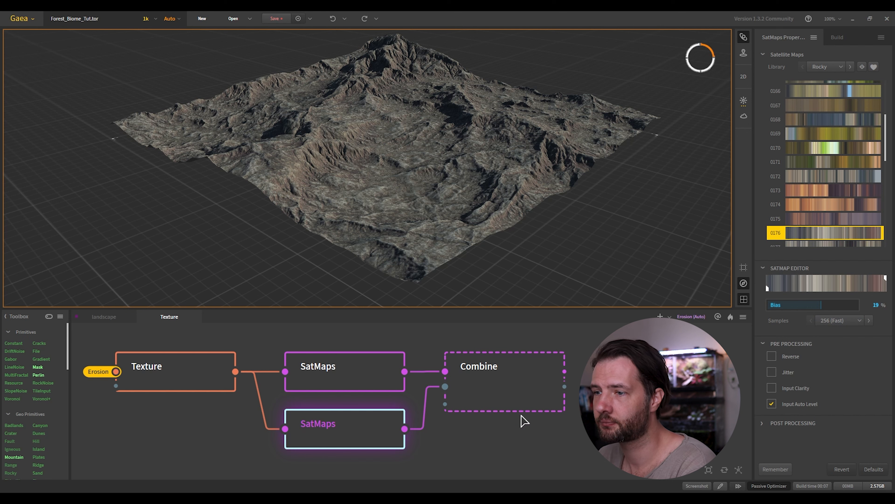
{"action": "left_click", "coordinate": [523, 405]}
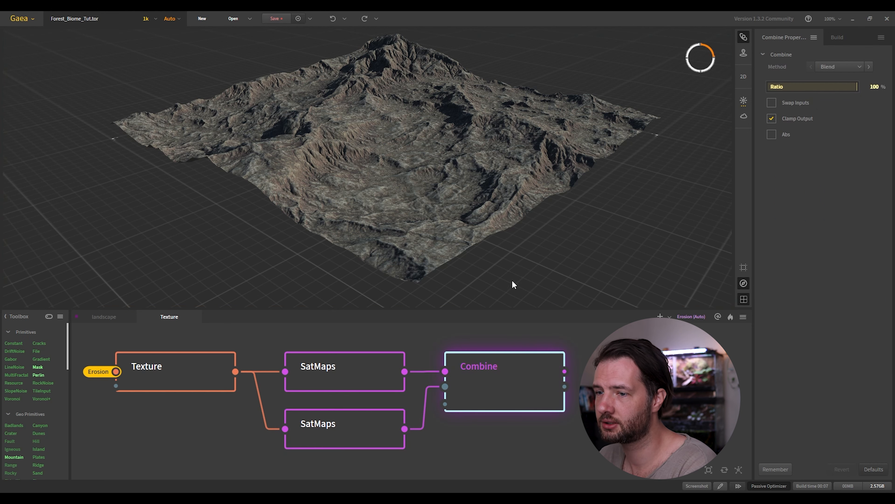
{"action": "scroll", "coordinate": [467, 198], "scroll_direction": "down", "scroll_amount": 2}
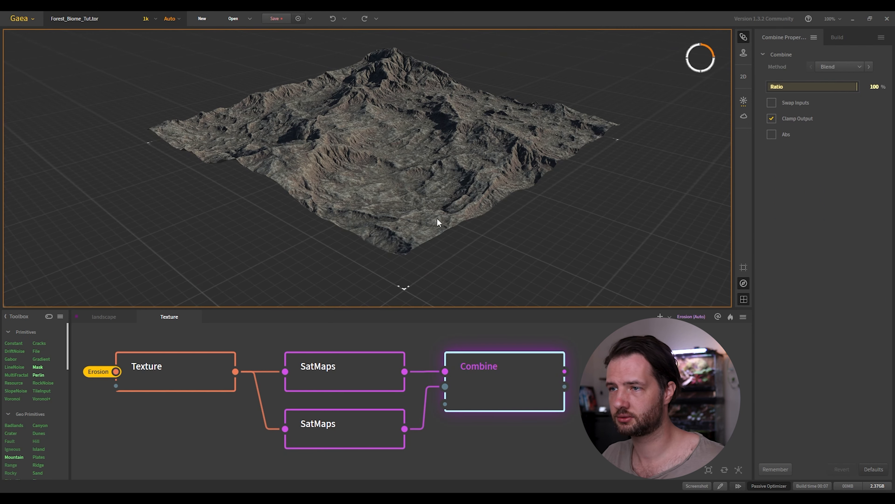
{"action": "left_click_drag", "start_coordinate": [437, 221], "coordinate": [409, 233]}
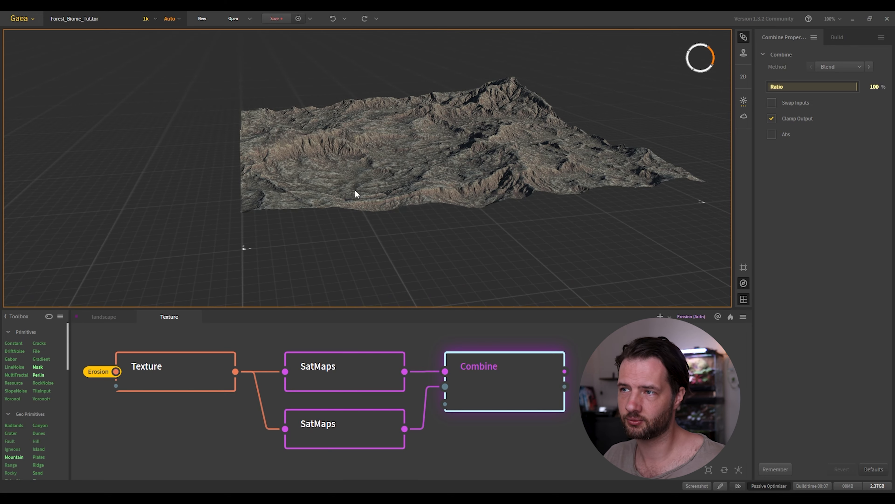
{"action": "left_click_drag", "start_coordinate": [355, 189], "coordinate": [381, 183]}
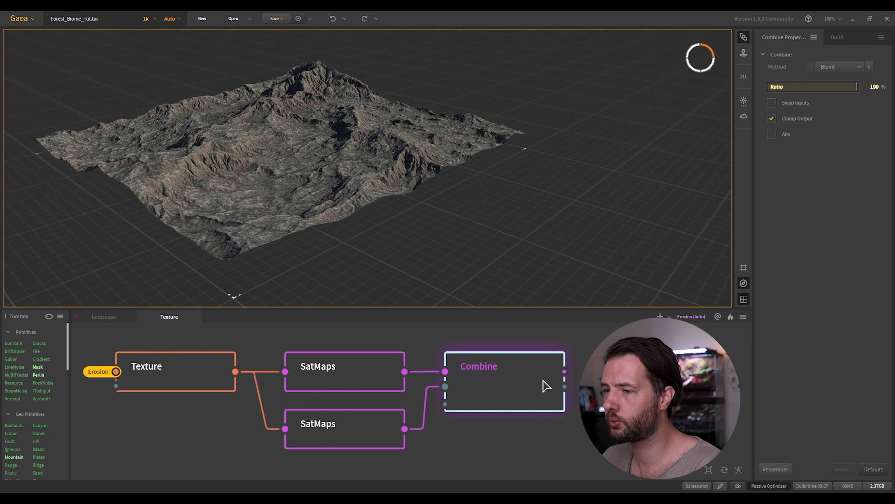
Add an Fx node in free space below the SatMaps nodes
{"action": "scroll", "coordinate": [578, 377], "scroll_direction": "down", "scroll_amount": 3}
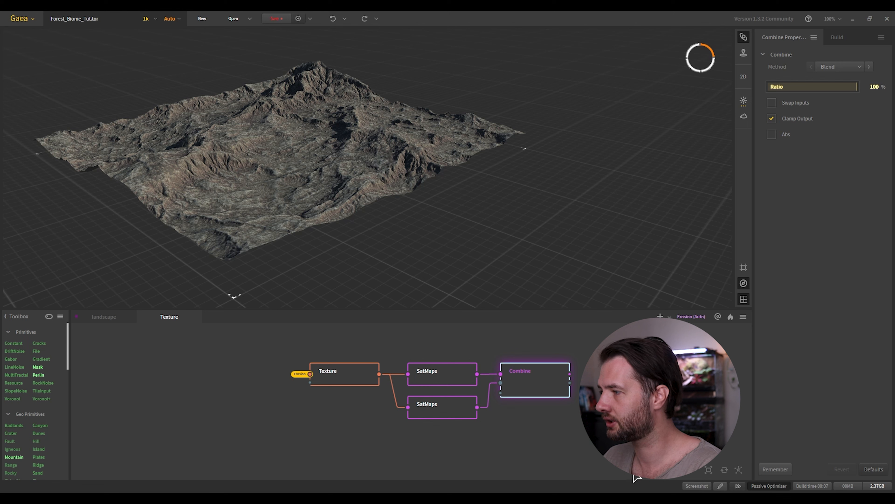
{"action": "middle_click_drag", "start_coordinate": [406, 427], "coordinate": [340, 430]}
{"action": "right_click", "coordinate": [359, 423]}
{"action": "type", "text": "fx"}
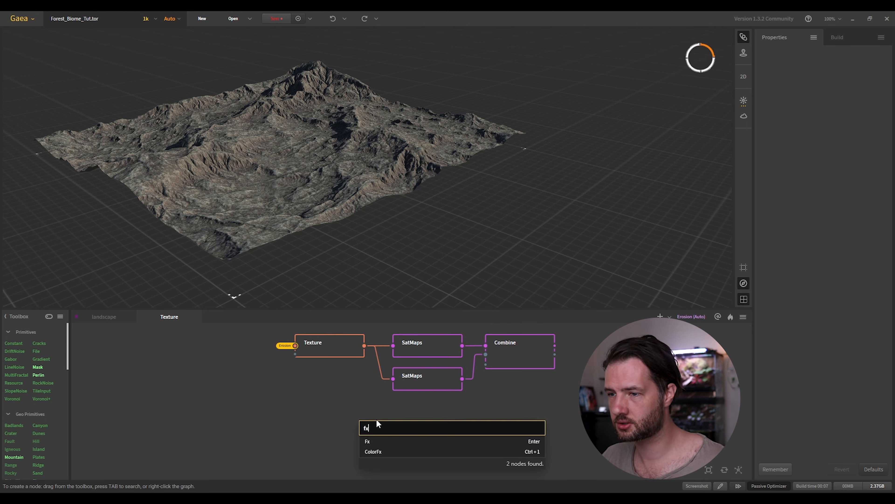
{"action": "left_click", "coordinate": [379, 442]}
{"action": "scroll", "coordinate": [369, 430], "scroll_direction": "up", "scroll_amount": 1}
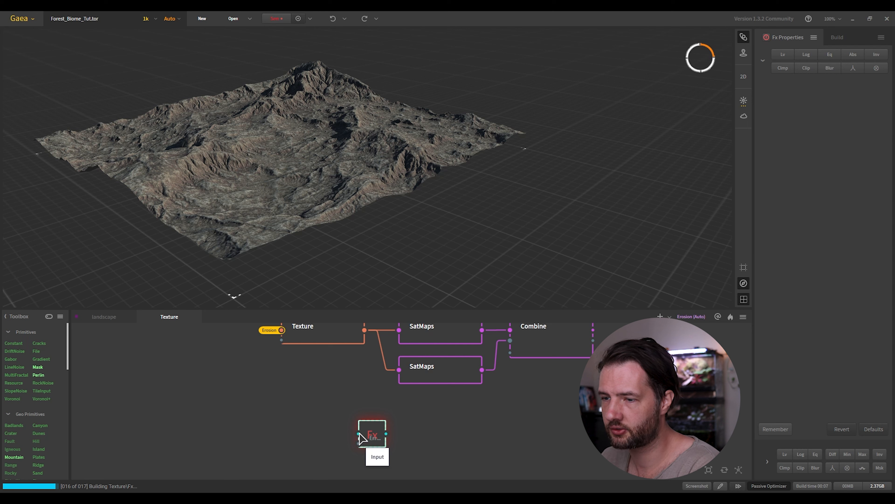
Feed the Fx node from the Snowfall - Depth portal and move the node beneath the lower SatMaps node
{"action": "right_click", "coordinate": [334, 434]}
{"action": "mouse_move", "coordinate": [372, 398]}
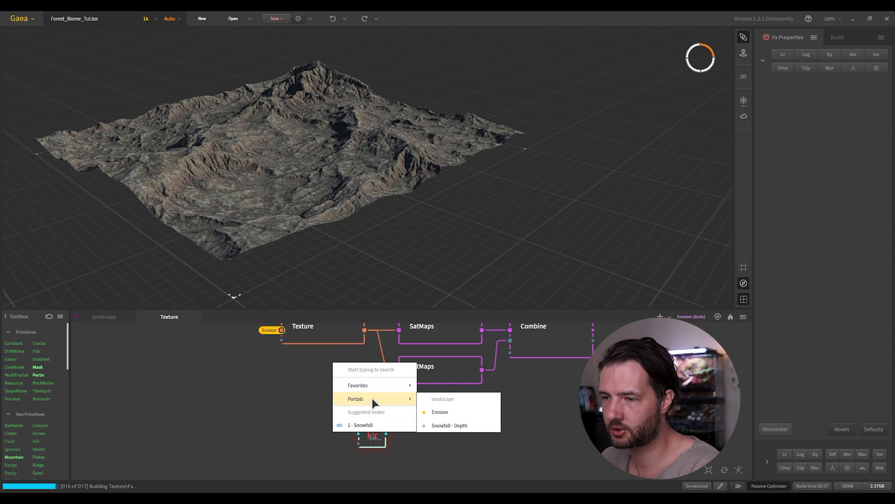
{"action": "left_click", "coordinate": [447, 425]}
{"action": "left_click_drag", "start_coordinate": [378, 431], "coordinate": [406, 425]}
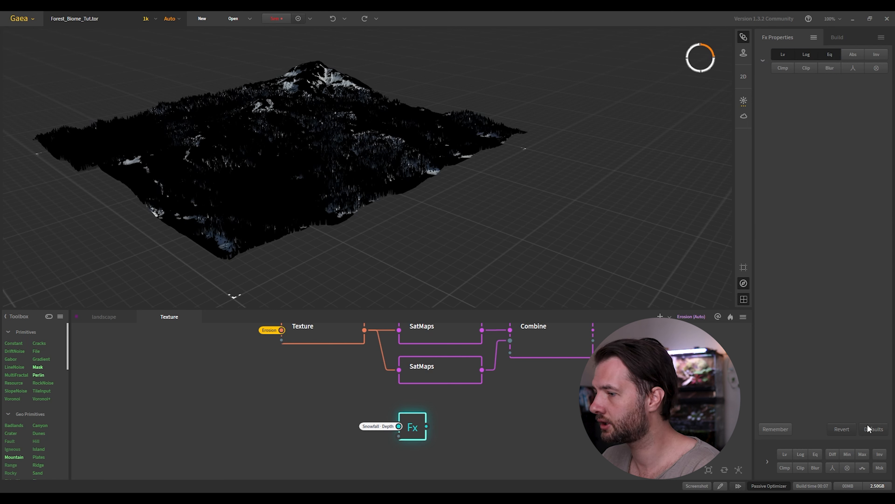
Add the displacement modifier to the Fx node with Displace 47%, Scale 13% and Seed 111038
{"action": "left_click", "coordinate": [863, 468]}
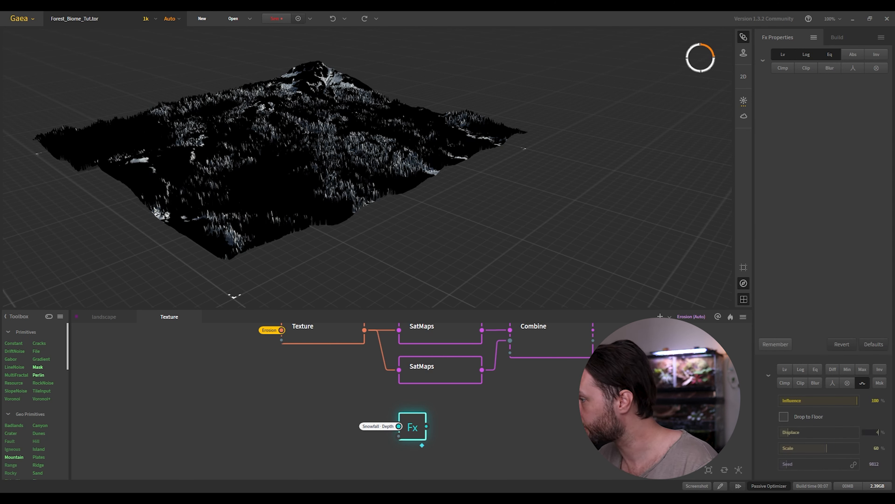
{"action": "left_click", "coordinate": [876, 447]}
{"action": "type", "text": "13"}
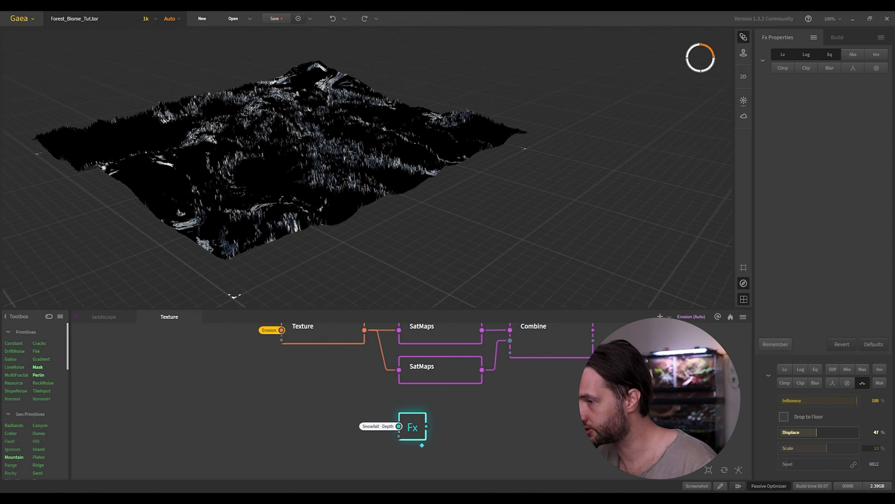
{"action": "key", "text": "Return"}
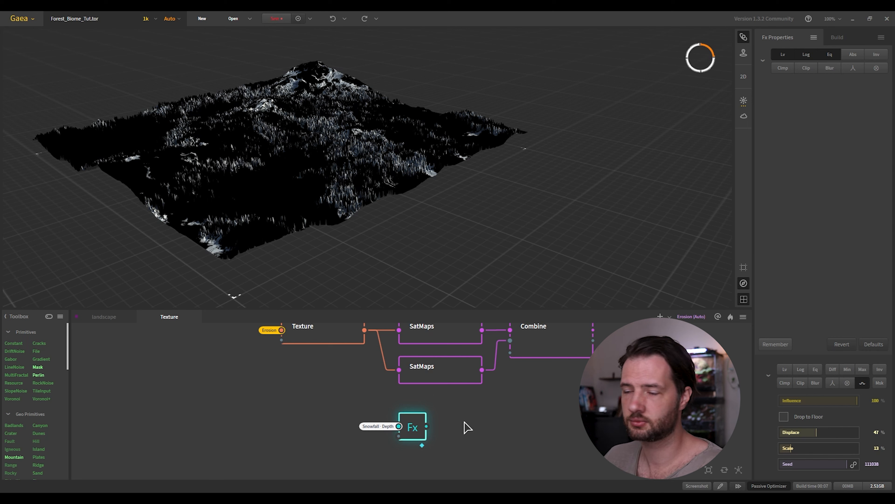
Connect the Fx node's output to the Combine node's mask input and preview the Combine result
{"action": "middle_click_drag", "start_coordinate": [465, 427], "coordinate": [451, 444]}
{"action": "left_click_drag", "start_coordinate": [398, 447], "coordinate": [482, 373]}
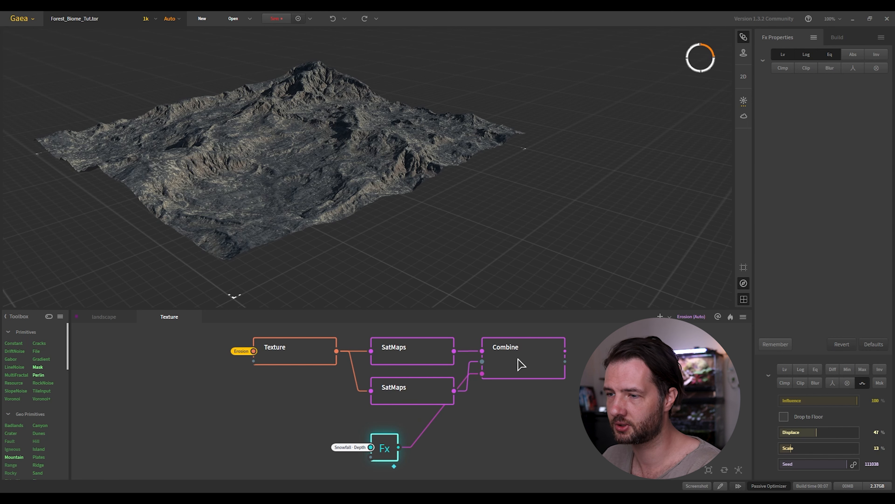
{"action": "left_click", "coordinate": [521, 364]}
Shift the Fx node slightly and add a SatMaps node beside it, fed from the Fx output
{"action": "middle_click_drag", "start_coordinate": [535, 422], "coordinate": [483, 405]}
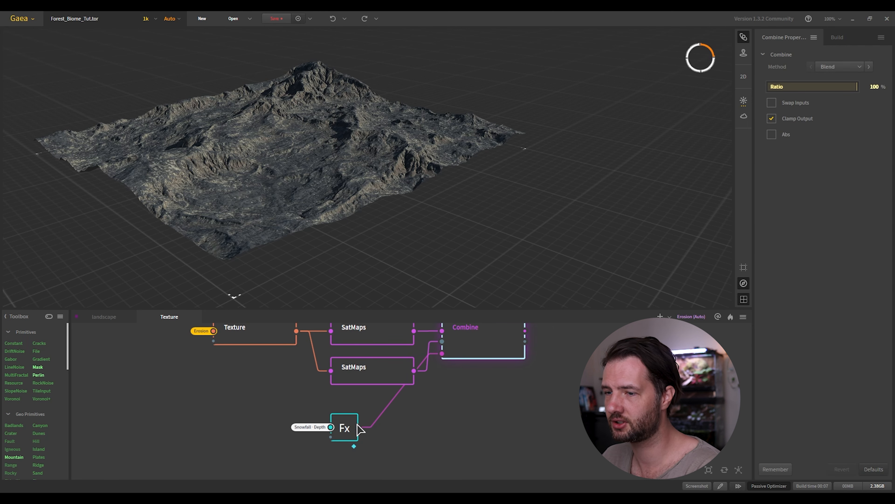
{"action": "left_click_drag", "start_coordinate": [353, 447], "coordinate": [375, 451]}
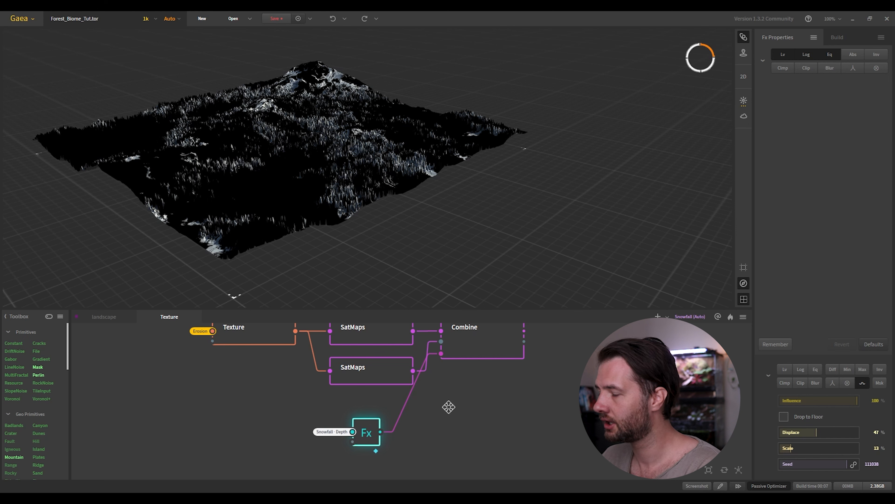
{"action": "middle_click_drag", "start_coordinate": [391, 435], "coordinate": [353, 435]}
{"action": "left_click_drag", "start_coordinate": [349, 430], "coordinate": [408, 428]}
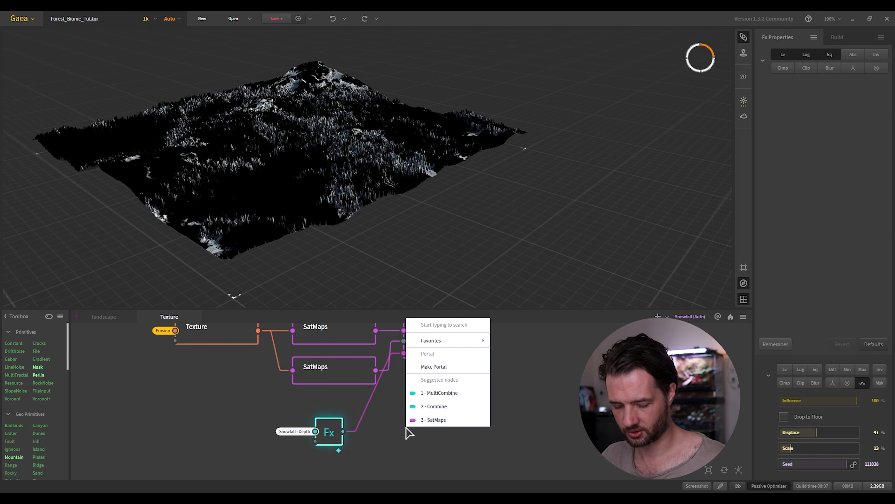
{"action": "type", "text": "sat"}
{"action": "left_click", "coordinate": [440, 451]}
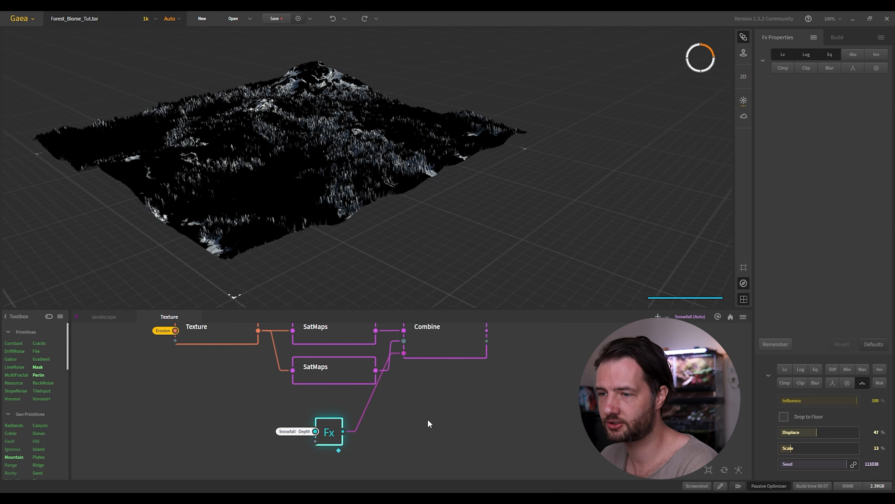
{"action": "left_click", "coordinate": [424, 424]}
{"action": "left_click_drag", "start_coordinate": [434, 445], "coordinate": [422, 430]}
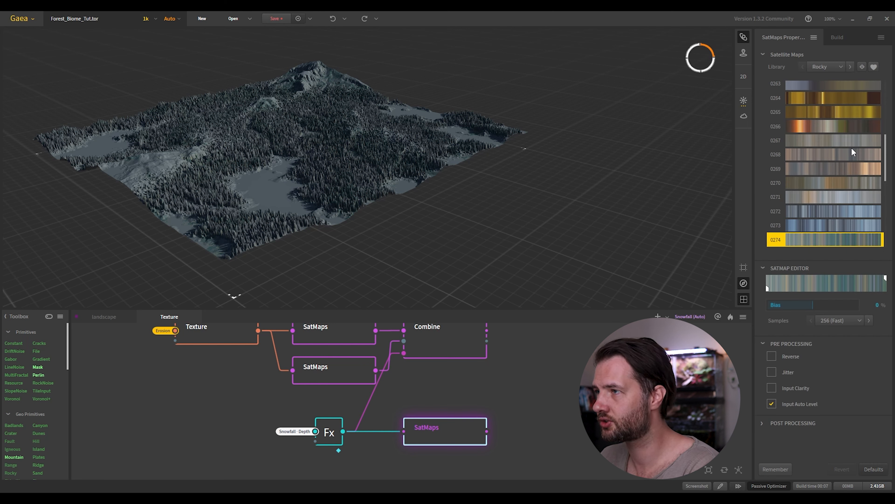
Apply the plain white map 0000 from the Legacy library to the new SatMaps node
{"action": "left_click", "coordinate": [833, 67]}
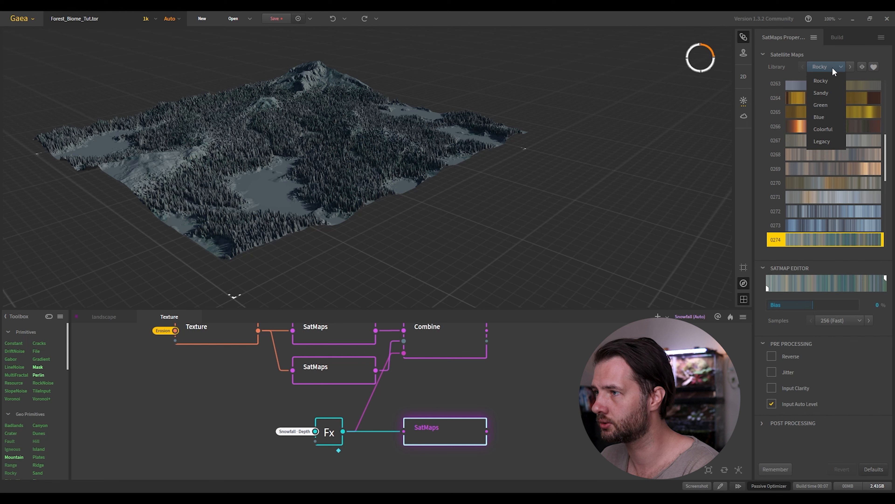
{"action": "left_click", "coordinate": [823, 141]}
{"action": "left_click_drag", "start_coordinate": [889, 216], "coordinate": [847, 67]}
{"action": "left_click", "coordinate": [831, 86]}
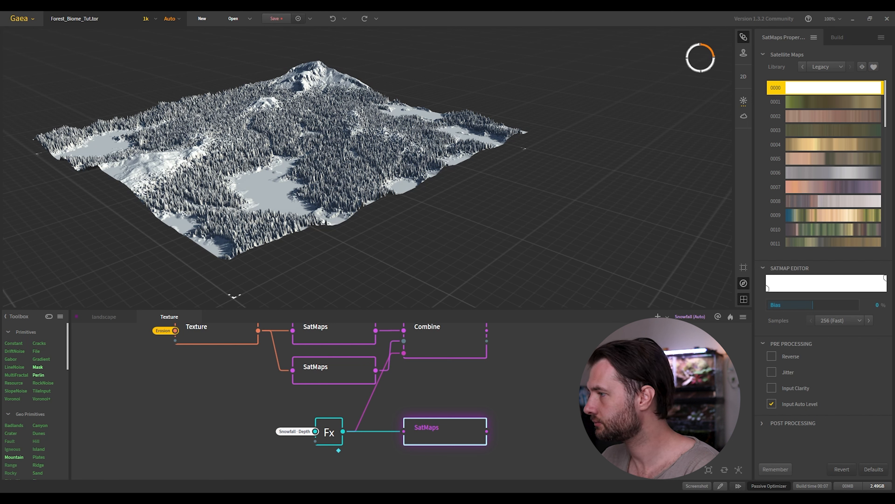
{"action": "scroll", "coordinate": [806, 133], "scroll_direction": "down", "scroll_amount": 5}
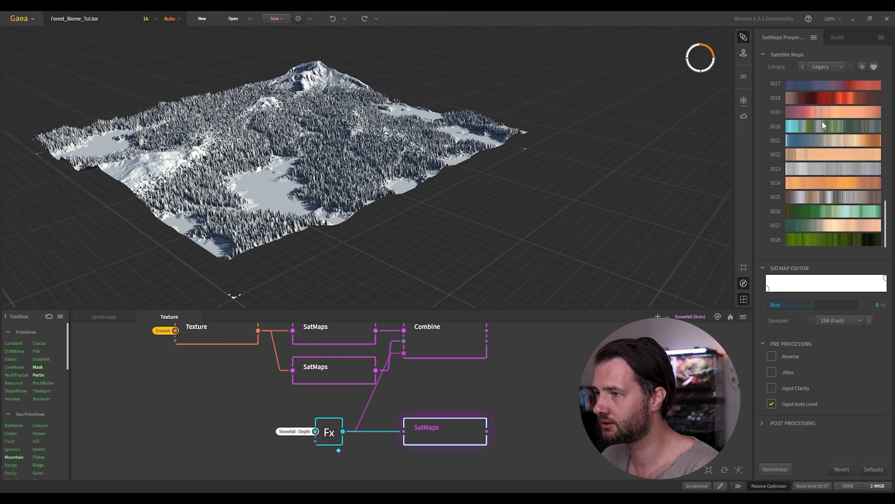
{"action": "scroll", "coordinate": [822, 120], "scroll_direction": "up", "scroll_amount": 5}
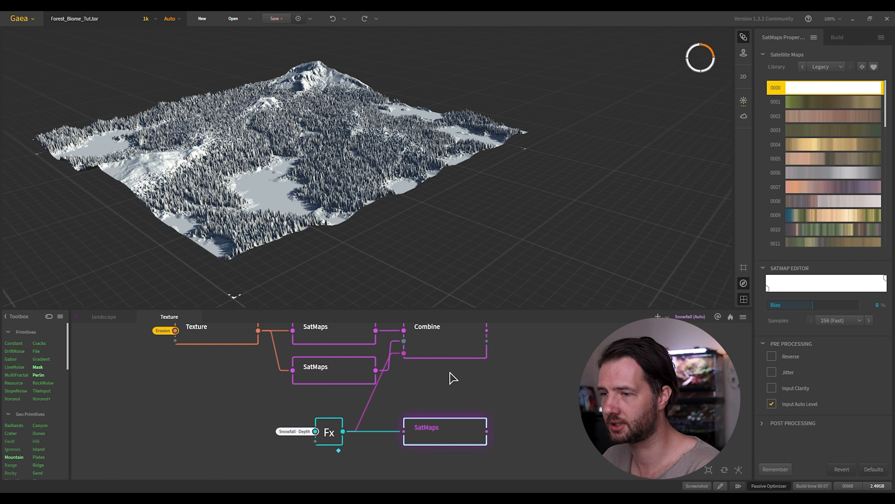
Add a second Combine node beside the first, fed by the first Combine's output and the white SatMaps as second input
{"action": "left_click_drag", "start_coordinate": [542, 378], "coordinate": [437, 395]}
{"action": "right_click", "coordinate": [437, 394]}
{"action": "key", "text": "Escape"}
{"action": "key", "text": "Tab"}
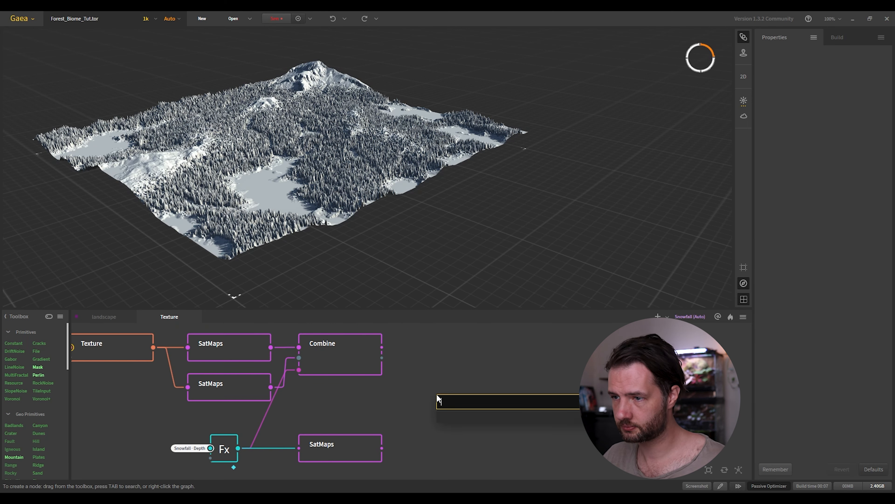
{"action": "type", "text": "com"}
{"action": "key", "text": "Return"}
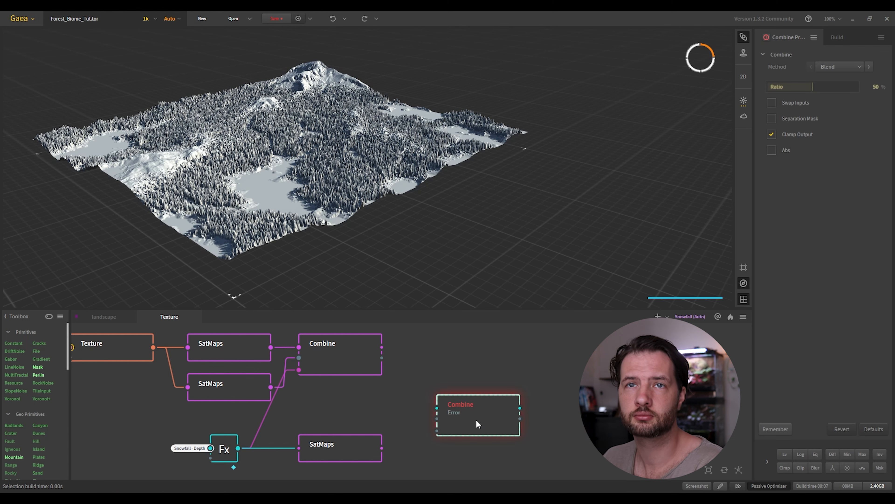
{"action": "left_click_drag", "start_coordinate": [383, 351], "coordinate": [463, 360]}
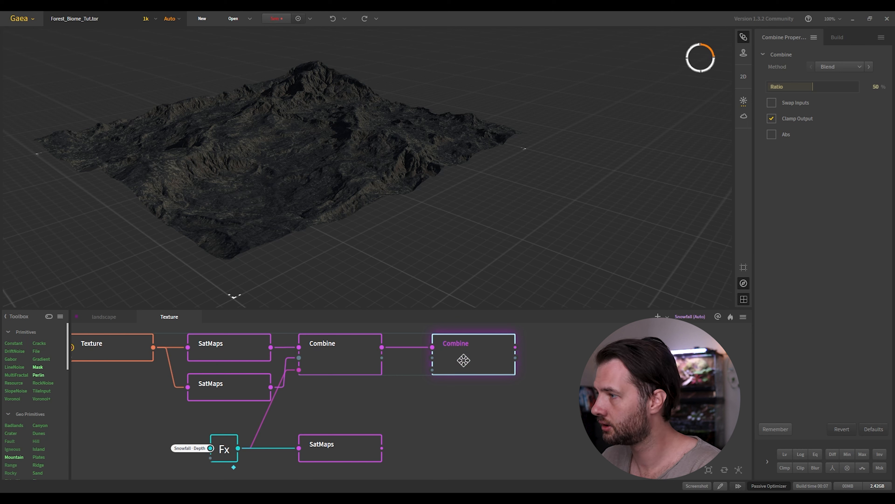
{"action": "left_click_drag", "start_coordinate": [383, 448], "coordinate": [434, 360]}
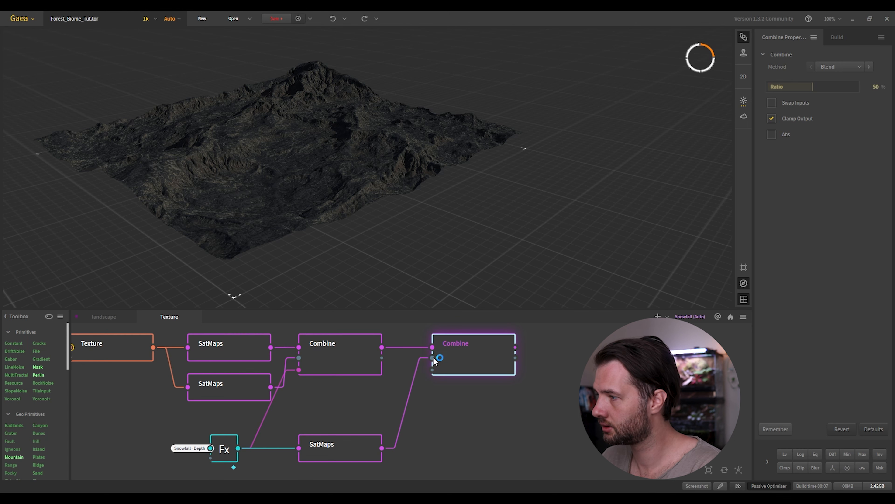
Connect the snowfall Fx output to the last Combine node's mask input and set its Ratio to 100%
{"action": "left_click_drag", "start_coordinate": [239, 448], "coordinate": [433, 370]}
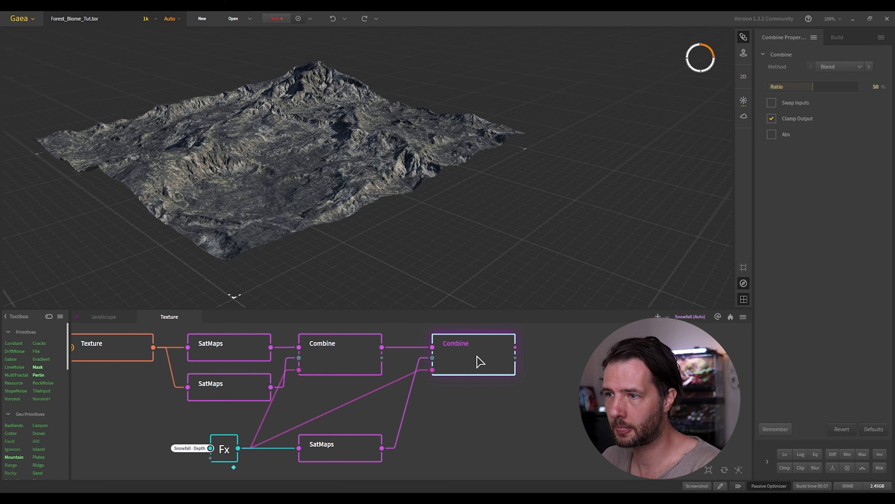
{"action": "middle_click_drag", "start_coordinate": [587, 358], "coordinate": [536, 366]}
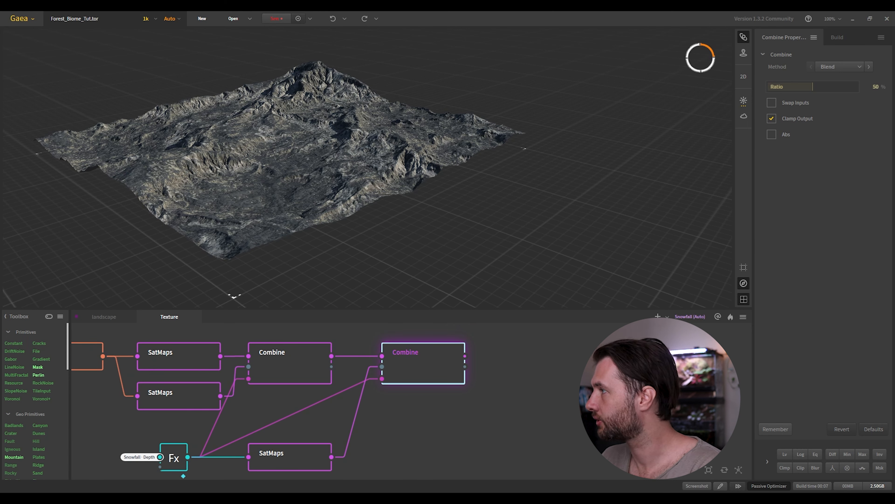
{"action": "left_click", "coordinate": [875, 88]}
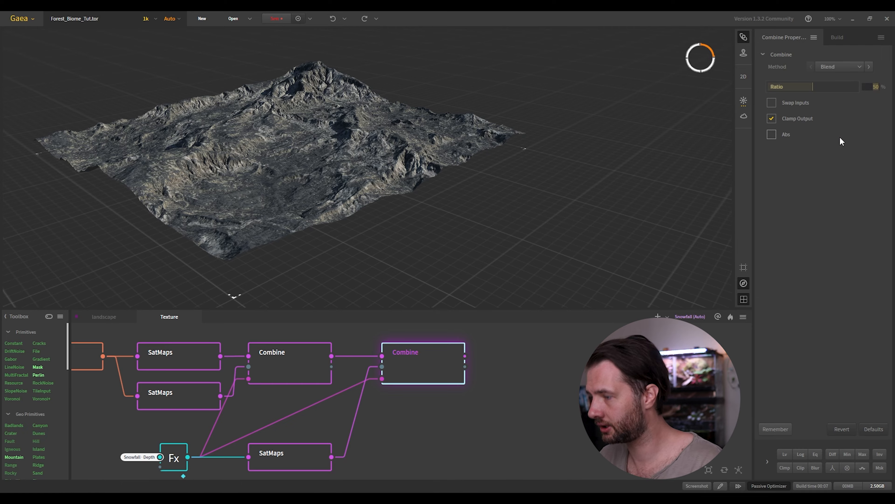
{"action": "key", "text": "Return"}
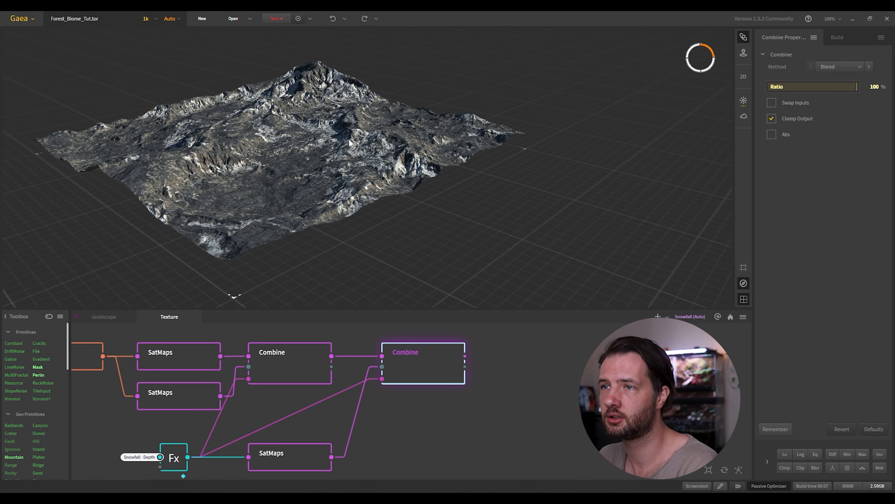
{"action": "left_click_drag", "start_coordinate": [349, 142], "coordinate": [488, 294]}
Add a Vegetation node after the last Combine node, feeding it the Combine output and the Erosion portal
{"action": "middle_click_drag", "start_coordinate": [476, 353], "coordinate": [361, 352]}
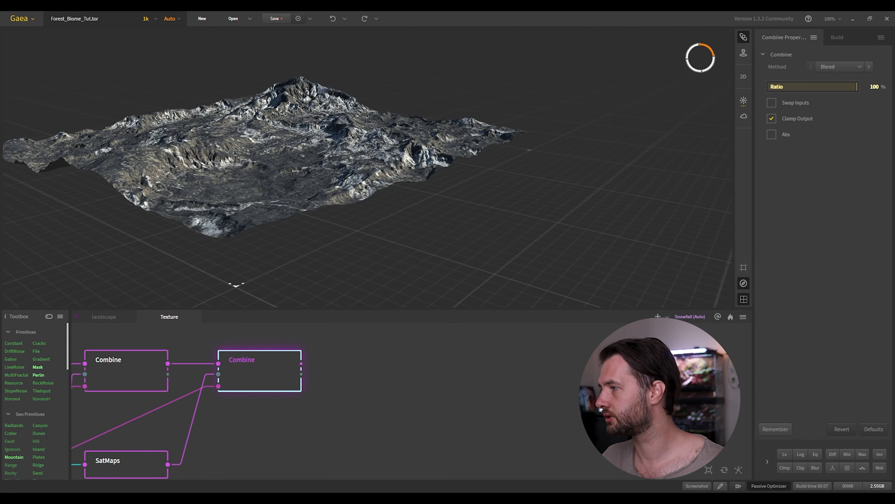
{"action": "right_click", "coordinate": [363, 400]}
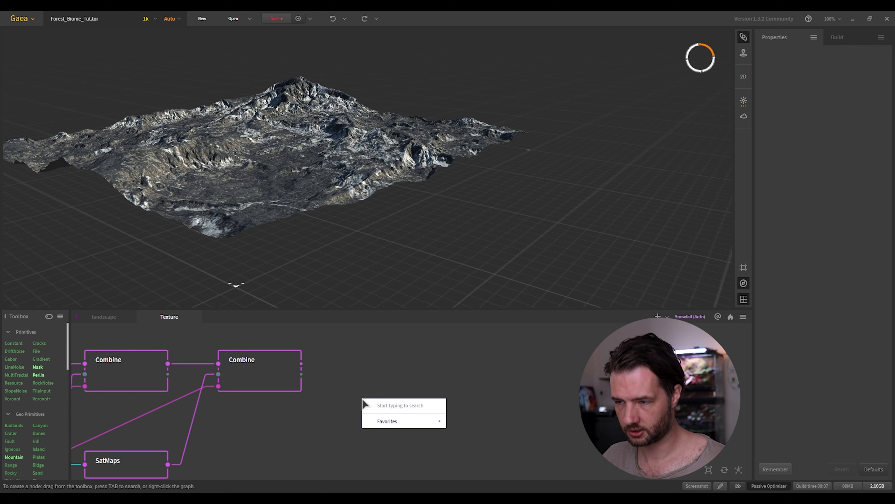
{"action": "type", "text": "veg"}
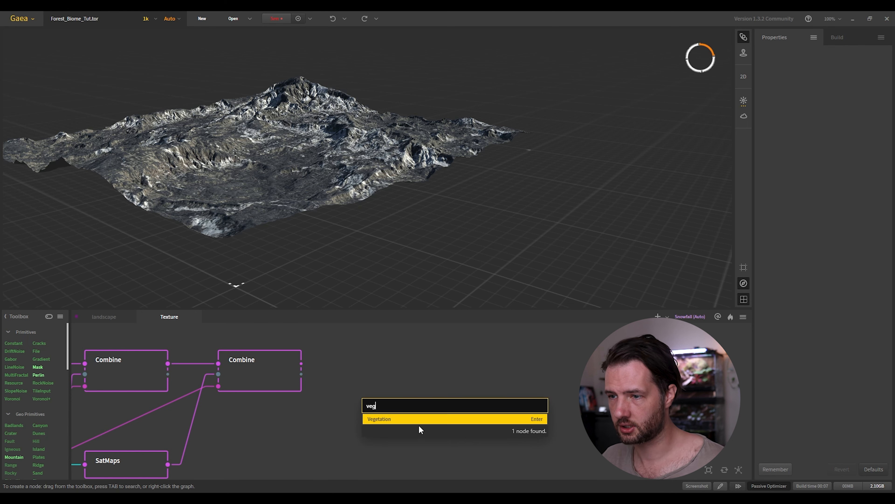
{"action": "key", "text": "Return"}
{"action": "left_click_drag", "start_coordinate": [302, 364], "coordinate": [336, 388]}
{"action": "mouse_move", "coordinate": [373, 424]}
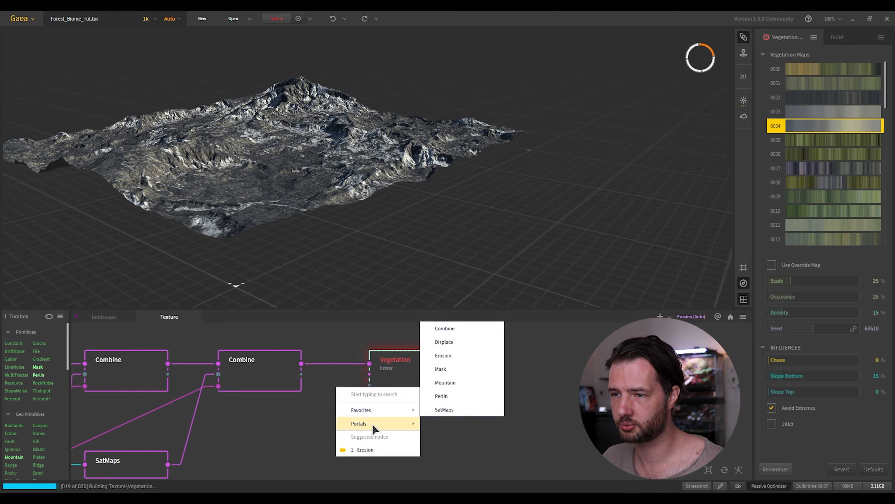
{"action": "left_click", "coordinate": [438, 435]}
{"action": "left_click_drag", "start_coordinate": [408, 365], "coordinate": [423, 369]}
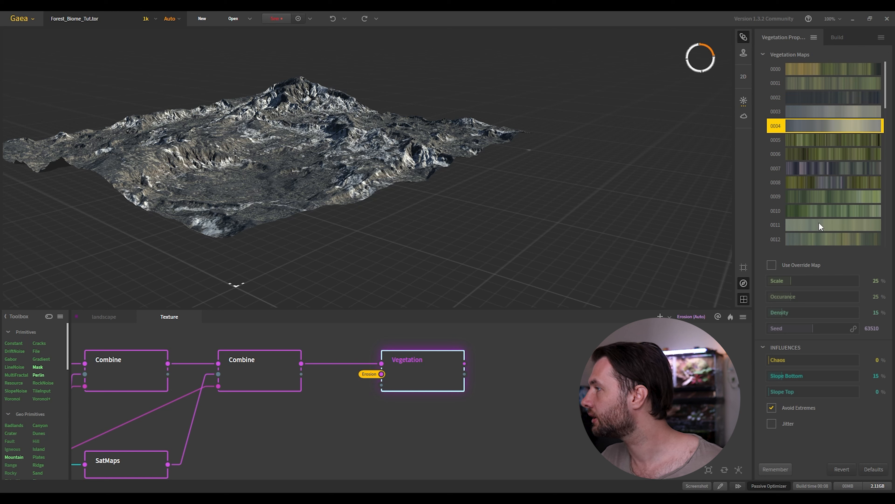
Configure the Vegetation node with vegetation map 0005, Density 19% and Seed 111078
{"action": "left_click", "coordinate": [801, 140]}
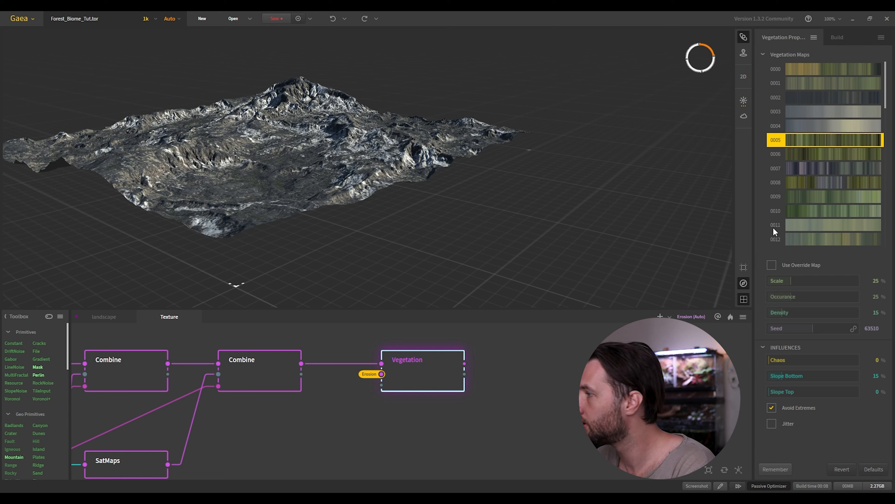
{"action": "left_click", "coordinate": [875, 315]}
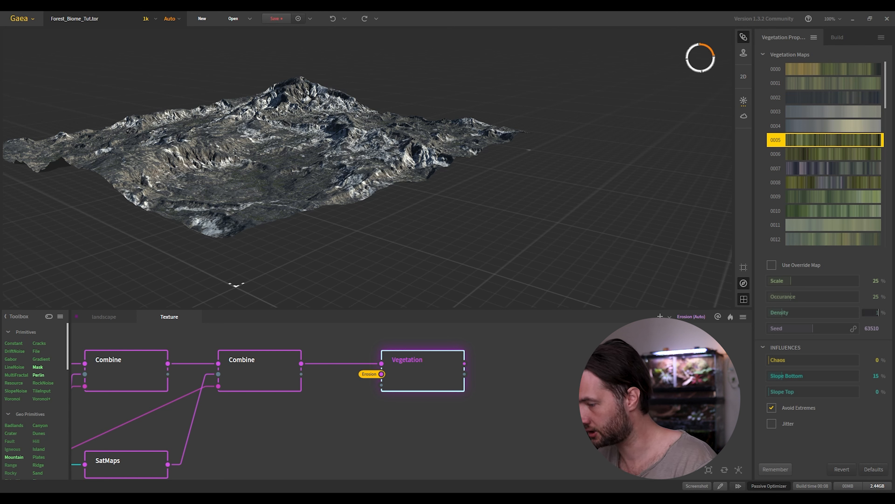
{"action": "key", "text": "Return"}
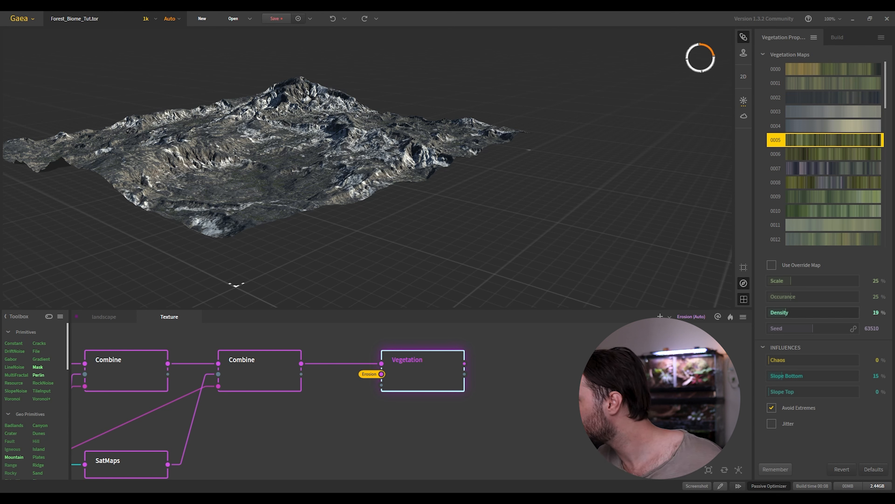
{"action": "left_click", "coordinate": [874, 330]}
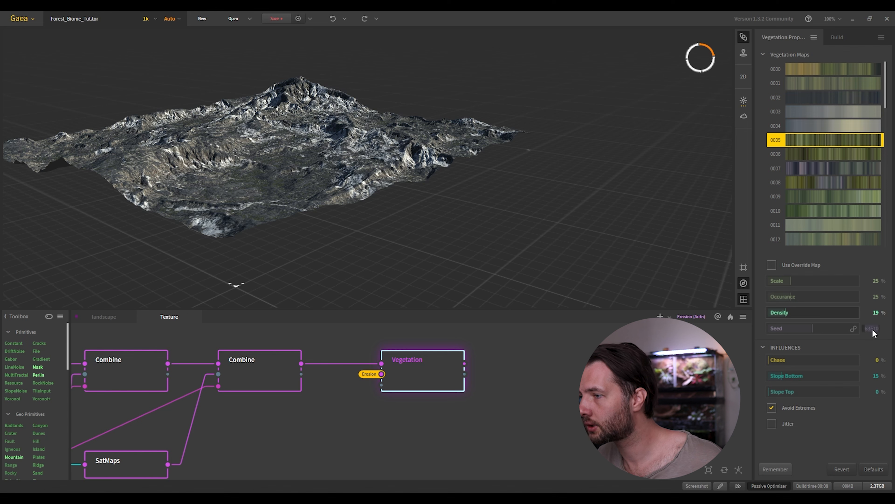
{"action": "type", "text": "111078"}
{"action": "key", "text": "Return"}
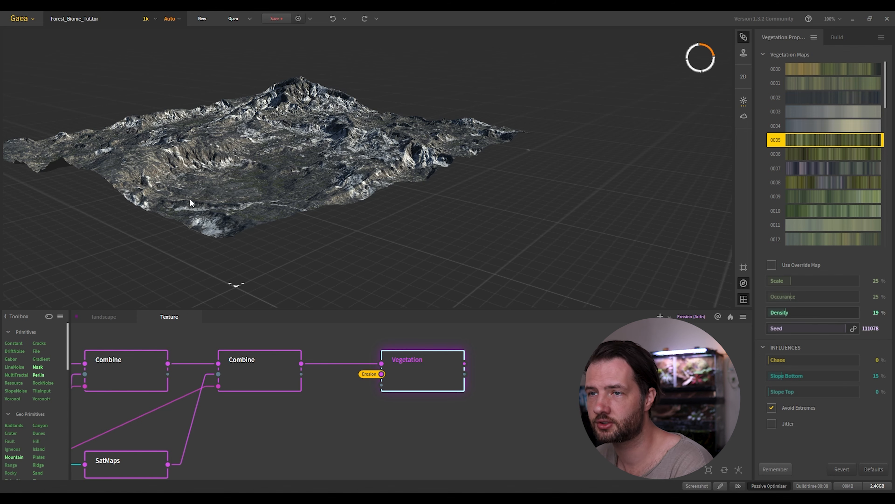
Set the Vegetation node's influences to Chaos 90% and Slope Bottom 28%
{"action": "scroll", "coordinate": [243, 182], "scroll_direction": "up", "scroll_amount": 5}
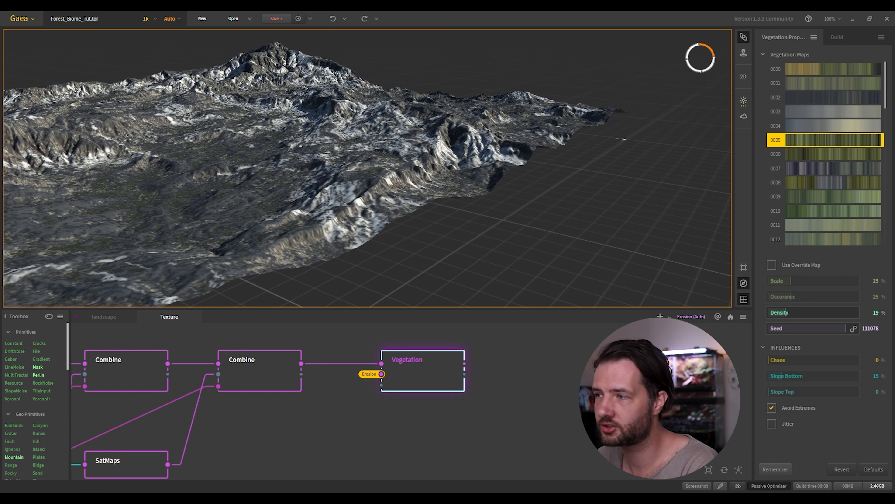
{"action": "left_click", "coordinate": [877, 361]}
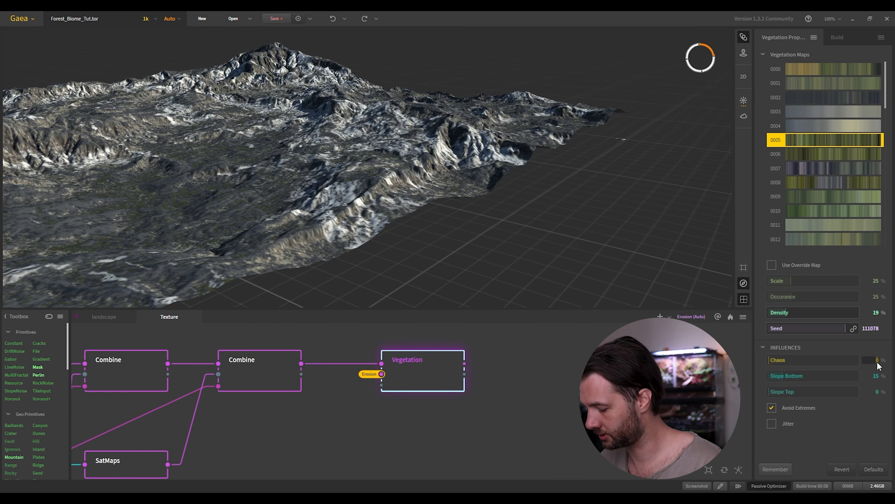
{"action": "type", "text": "90"}
{"action": "key", "text": "Return"}
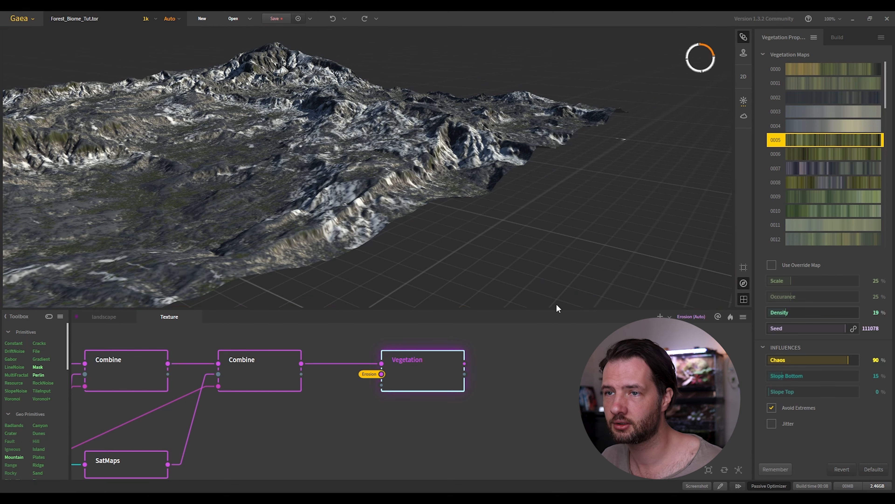
{"action": "scroll", "coordinate": [193, 199], "scroll_direction": "down", "scroll_amount": 5}
{"action": "scroll", "coordinate": [291, 202], "scroll_direction": "down", "scroll_amount": 3}
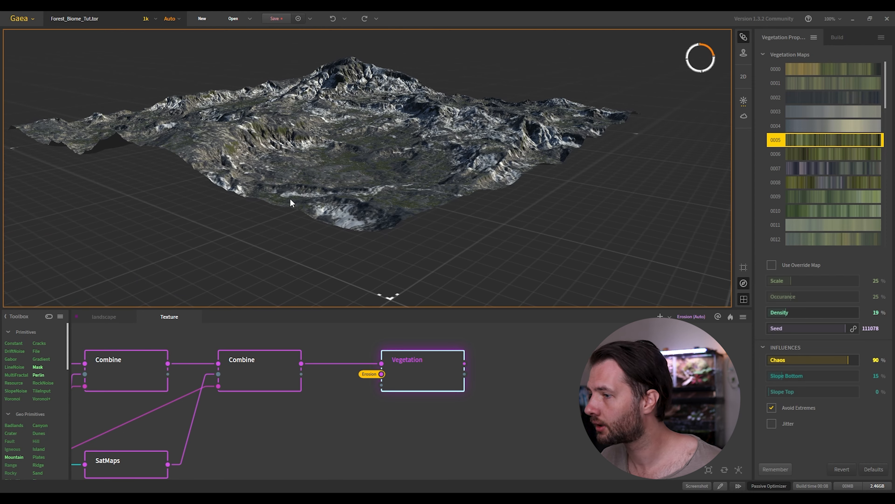
{"action": "scroll", "coordinate": [373, 202], "scroll_direction": "up", "scroll_amount": 4}
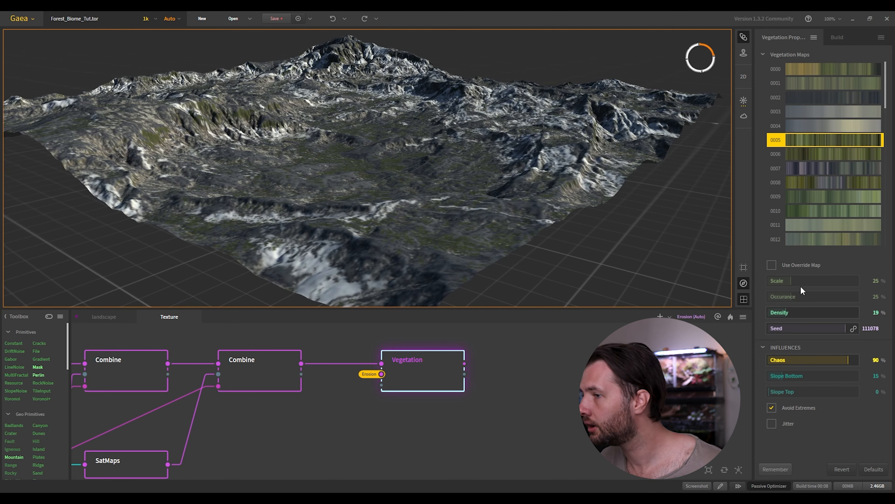
{"action": "double_click", "coordinate": [878, 376]}
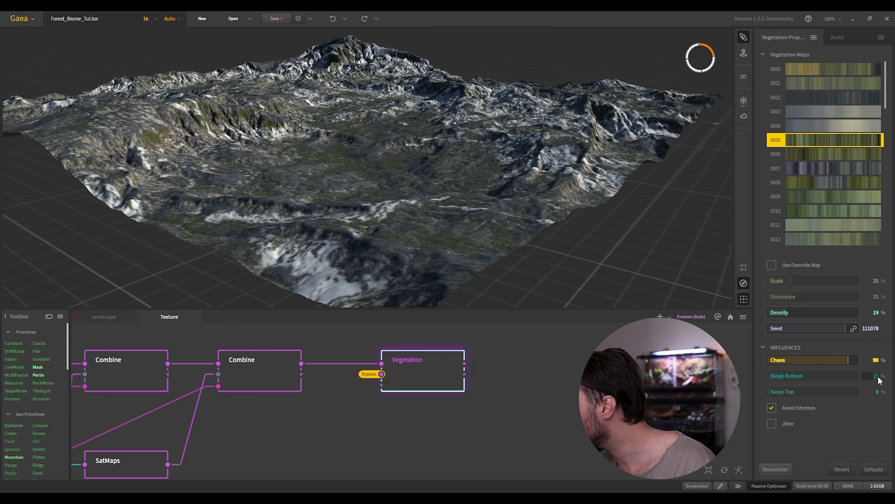
{"action": "type", "text": "28"}
{"action": "key", "text": "Return"}
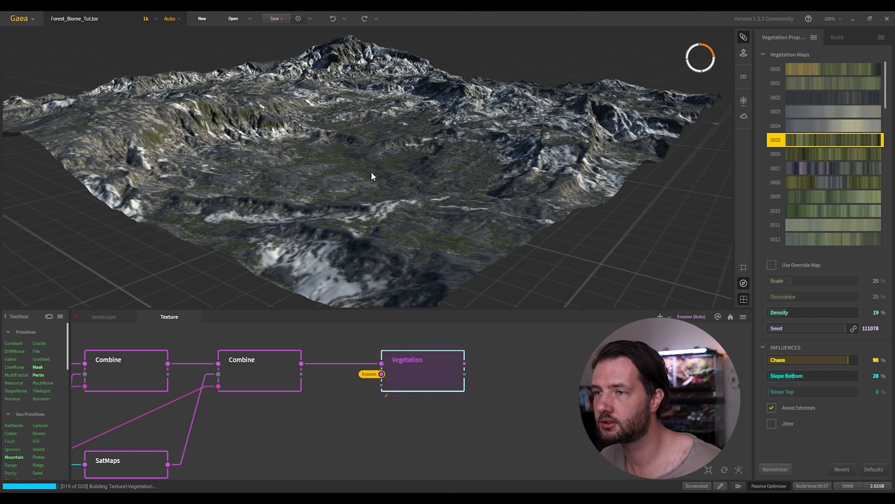
Examine the vegetation and snow coverage on the terrain and the Fx snow mask connections in the texture graph
{"action": "scroll", "coordinate": [394, 169], "scroll_direction": "up", "scroll_amount": 4}
{"action": "scroll", "coordinate": [394, 169], "scroll_direction": "down", "scroll_amount": 3}
{"action": "left_click_drag", "start_coordinate": [393, 169], "coordinate": [317, 95]}
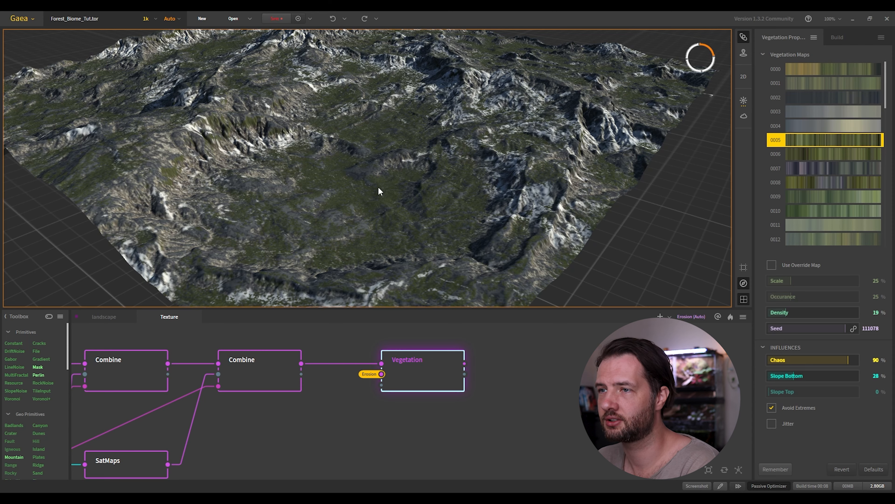
{"action": "mouse_move", "coordinate": [329, 167]}
{"action": "left_mouse_down"}
{"action": "mouse_move", "coordinate": [397, 170]}
{"action": "mouse_move", "coordinate": [318, 164]}
{"action": "left_mouse_up"}
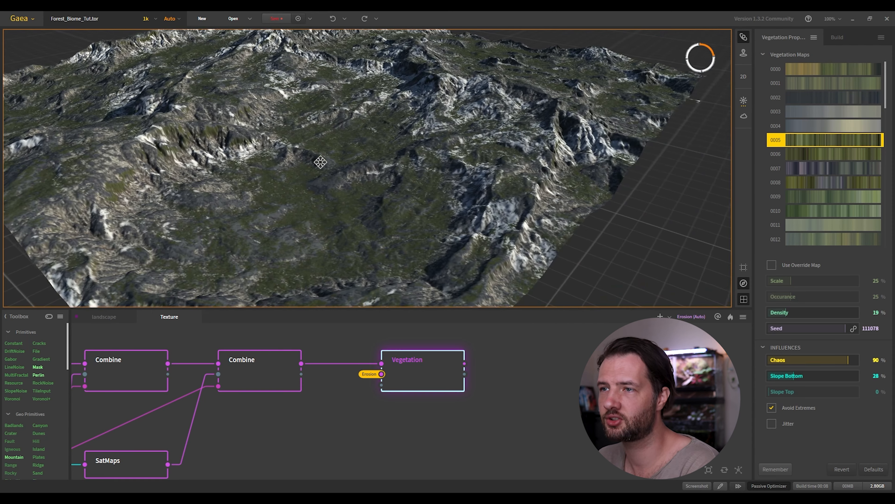
{"action": "scroll", "coordinate": [317, 164], "scroll_direction": "down", "scroll_amount": 5}
{"action": "scroll", "coordinate": [318, 163], "scroll_direction": "up", "scroll_amount": 4}
{"action": "scroll", "coordinate": [318, 164], "scroll_direction": "down", "scroll_amount": 5}
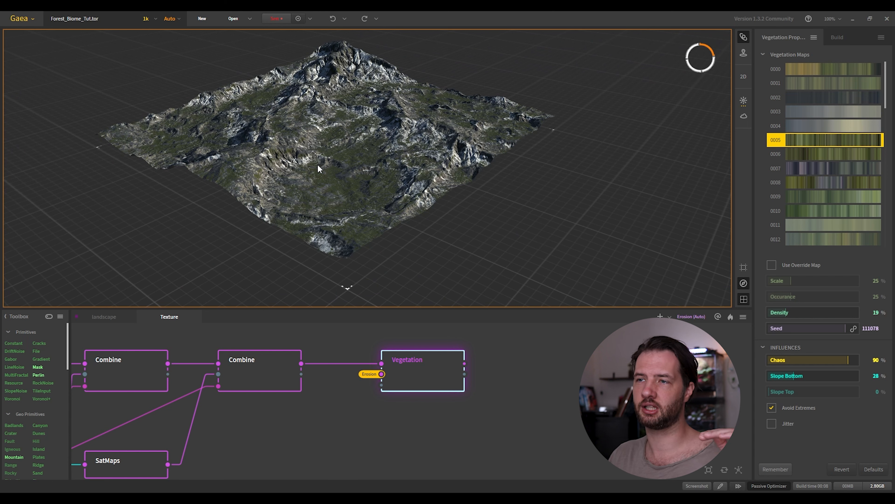
{"action": "scroll", "coordinate": [318, 165], "scroll_direction": "up", "scroll_amount": 5}
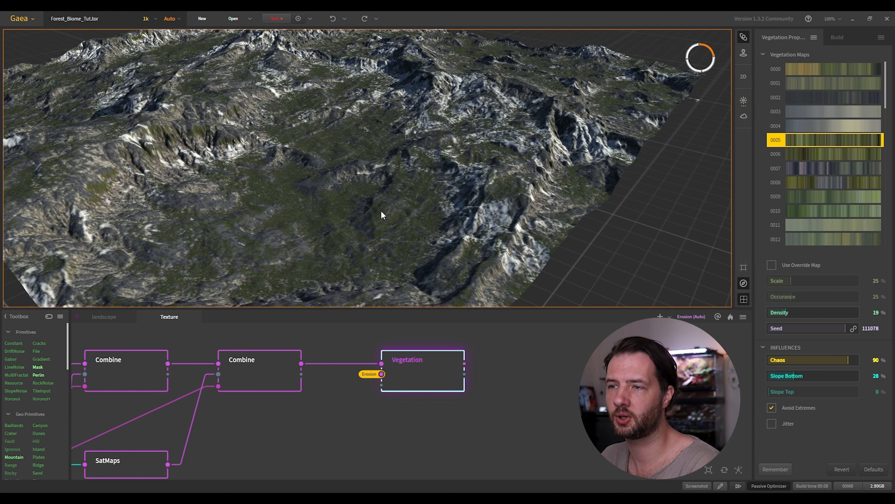
{"action": "middle_click_drag", "start_coordinate": [266, 446], "coordinate": [398, 412]}
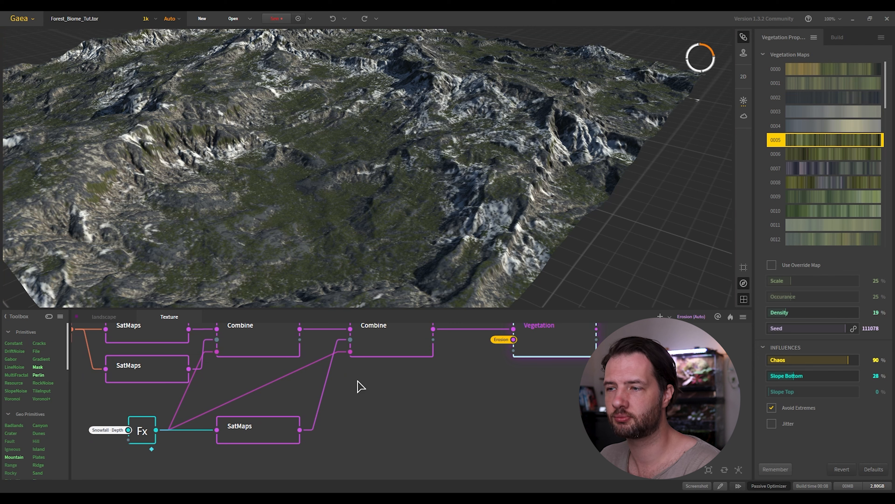
{"action": "scroll", "coordinate": [357, 381], "scroll_direction": "down", "scroll_amount": 4}
{"action": "middle_click_drag", "start_coordinate": [190, 420], "coordinate": [241, 405]}
{"action": "scroll", "coordinate": [294, 394], "scroll_direction": "up", "scroll_amount": 3}
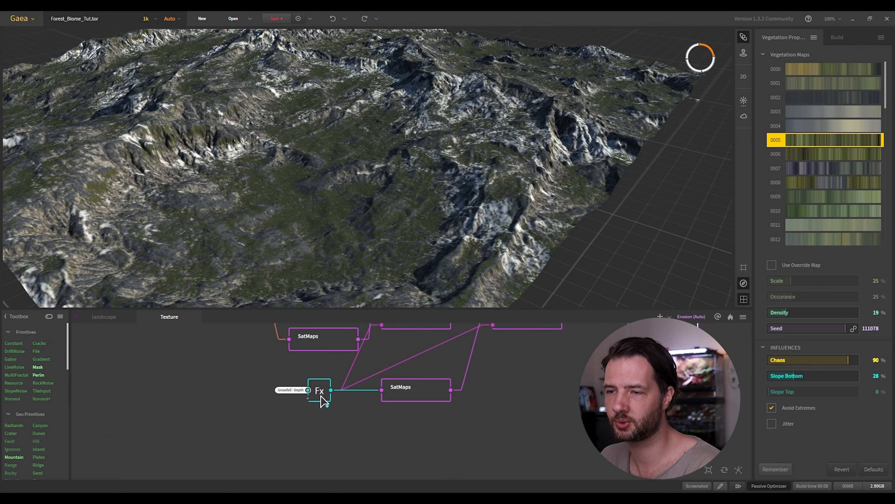
{"action": "middle_click_drag", "start_coordinate": [510, 380], "coordinate": [256, 444]}
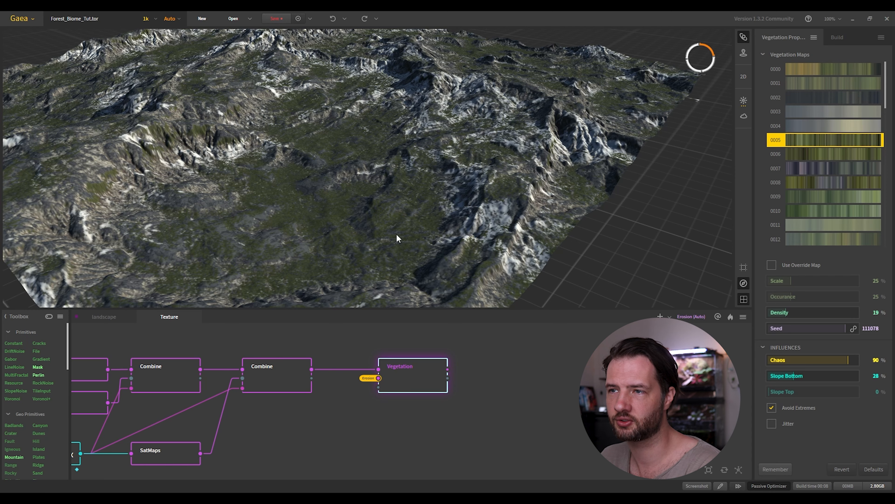
Check the whole textured terrain from another angle and save the project
{"action": "left_click", "coordinate": [319, 225]}
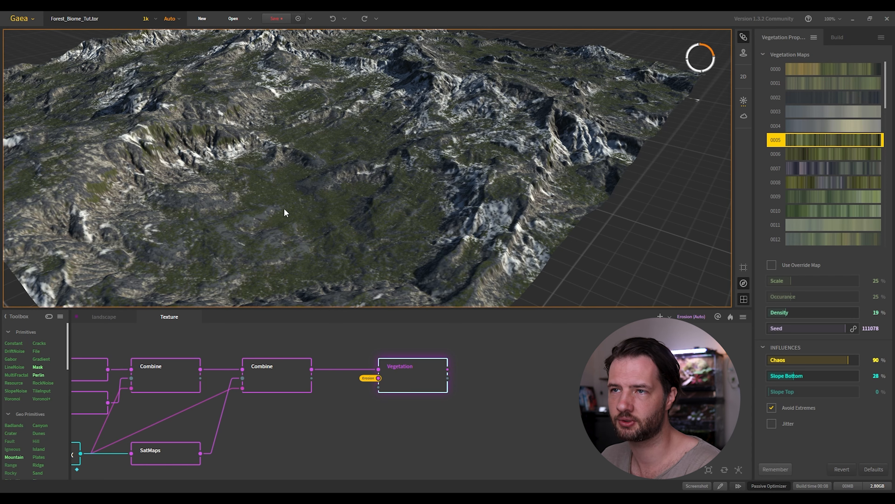
{"action": "scroll", "coordinate": [284, 210], "scroll_direction": "down", "scroll_amount": 5}
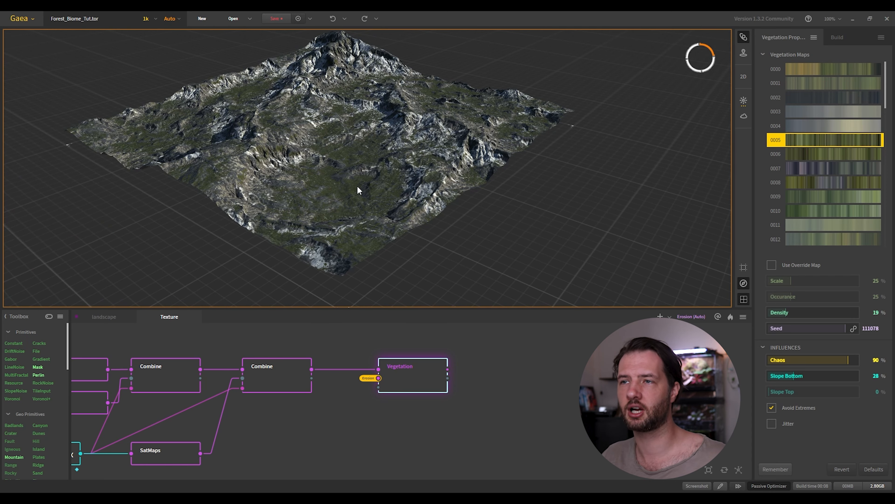
{"action": "left_click_drag", "start_coordinate": [357, 187], "coordinate": [333, 156]}
{"action": "left_click", "coordinate": [271, 19]}
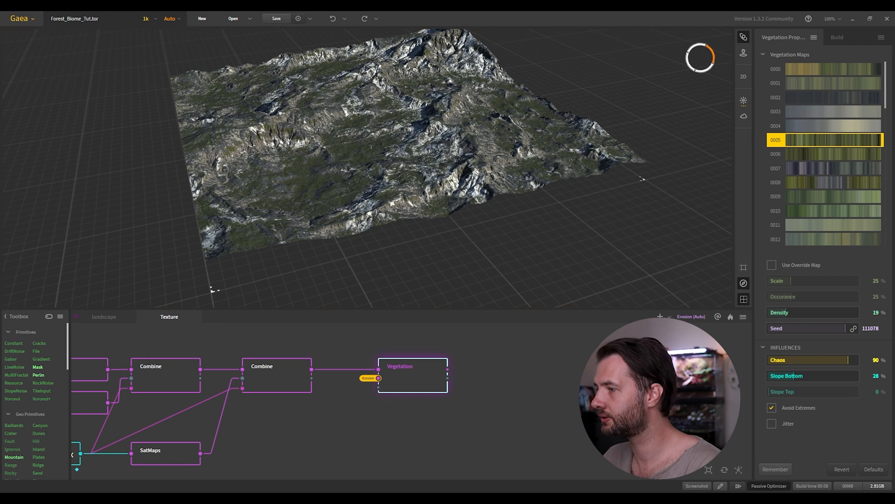
Open the Build settings and bring up the landscape graph around the Erosion, Rivers and Lakes nodes
{"action": "scroll", "coordinate": [376, 418], "scroll_direction": "down", "scroll_amount": 5}
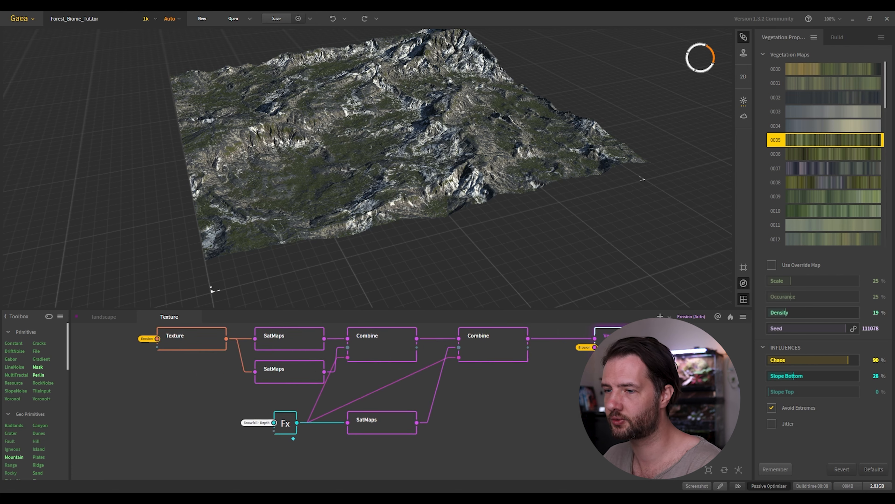
{"action": "middle_click_drag", "start_coordinate": [237, 394], "coordinate": [195, 382]}
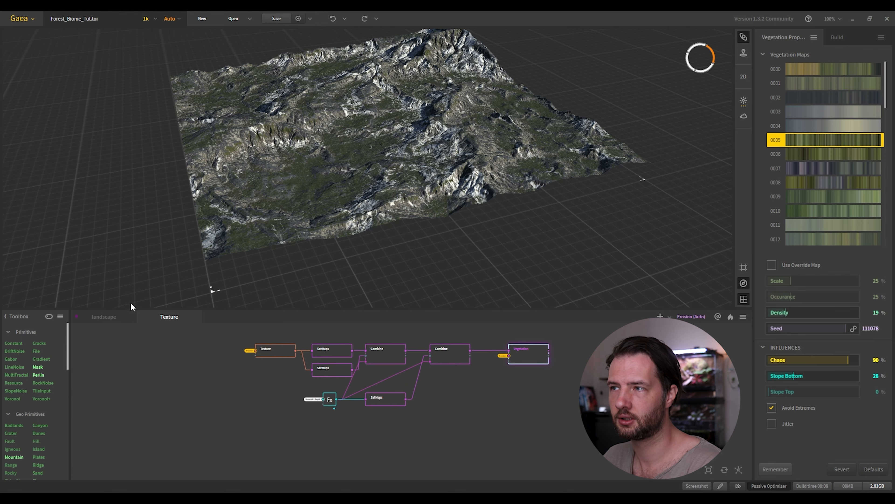
{"action": "left_click", "coordinate": [835, 37]}
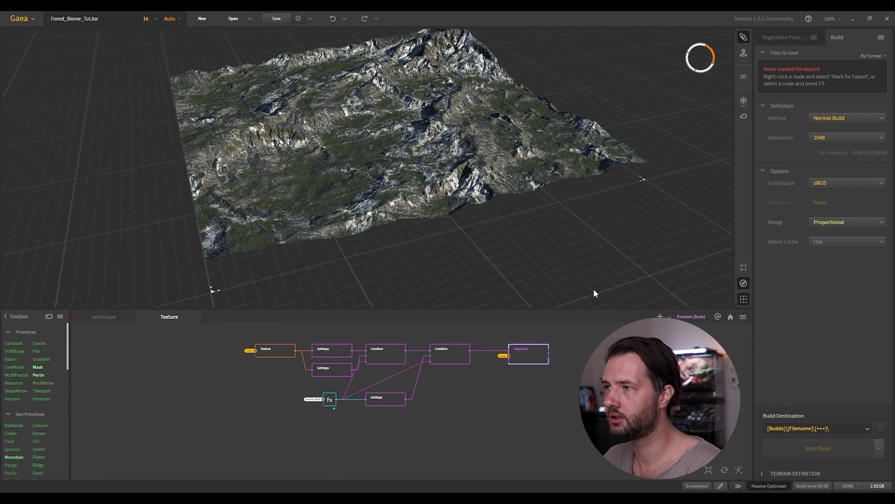
{"action": "left_click", "coordinate": [103, 316]}
{"action": "scroll", "coordinate": [248, 395], "scroll_direction": "up", "scroll_amount": 5}
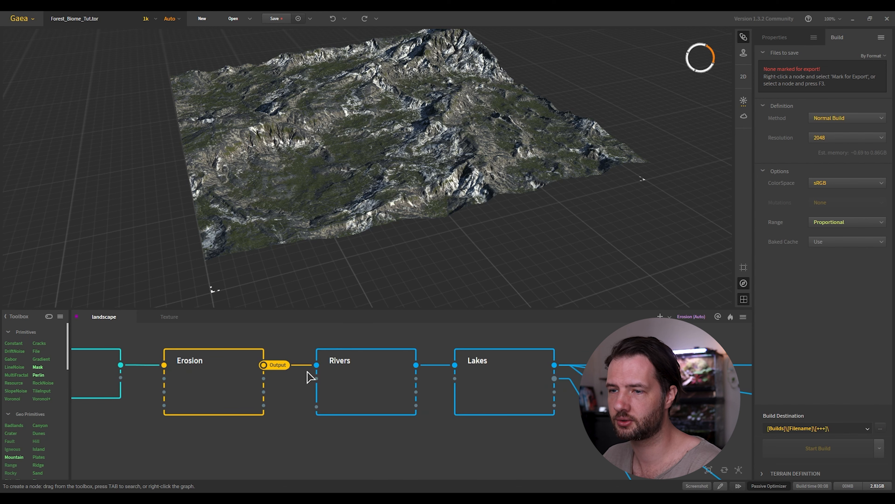
Mark the Erosion node in the landscape graph for export
{"action": "middle_click_drag", "start_coordinate": [247, 339], "coordinate": [216, 375]}
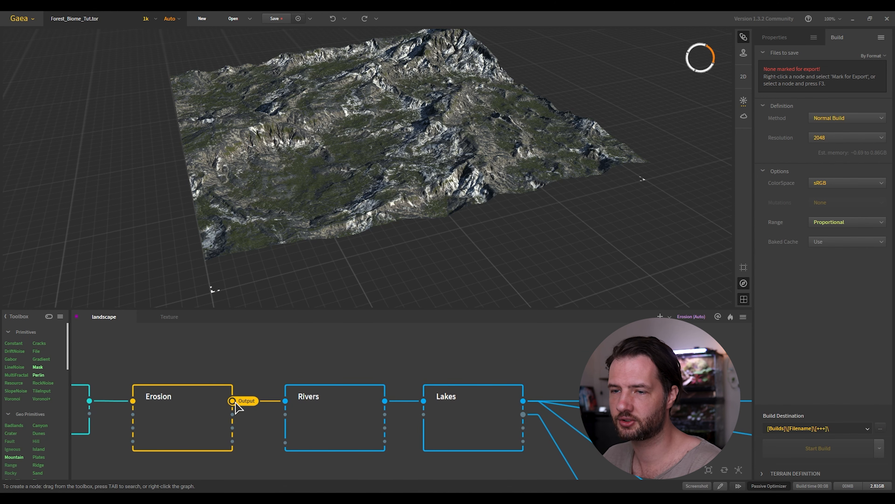
{"action": "left_click", "coordinate": [195, 397]}
{"action": "right_click", "coordinate": [196, 401]}
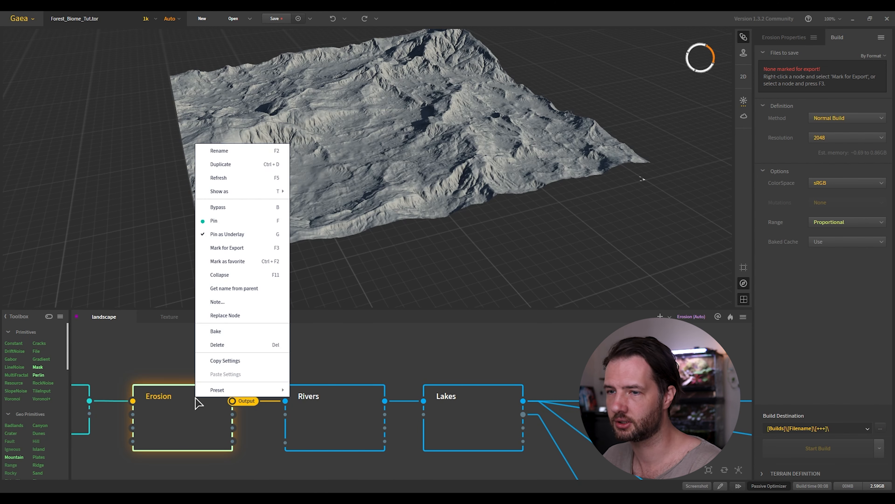
{"action": "right_click", "coordinate": [174, 417]}
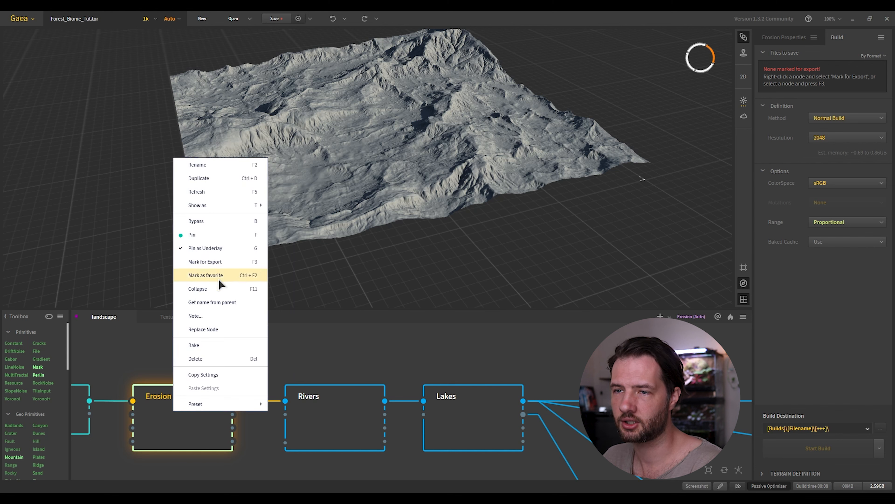
{"action": "left_click", "coordinate": [245, 261]}
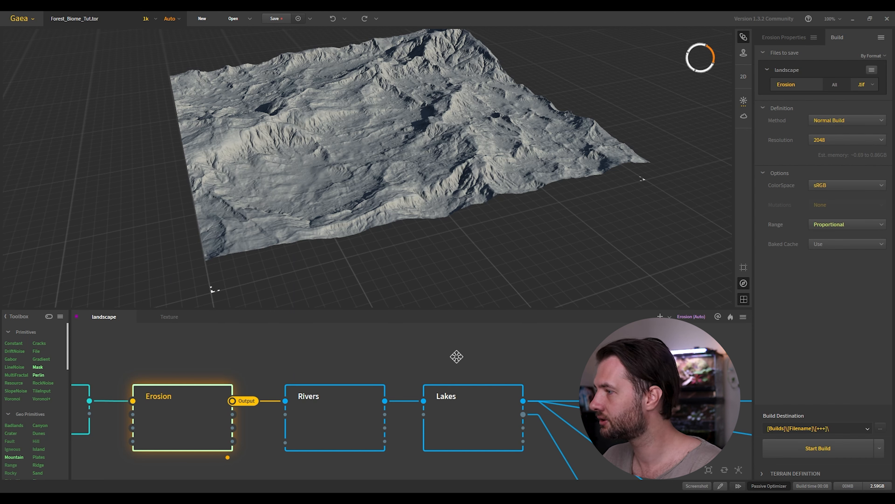
Mark the Lakes node for export
{"action": "middle_click_drag", "start_coordinate": [455, 356], "coordinate": [324, 352]}
{"action": "left_click", "coordinate": [320, 409]}
{"action": "right_click", "coordinate": [320, 409]}
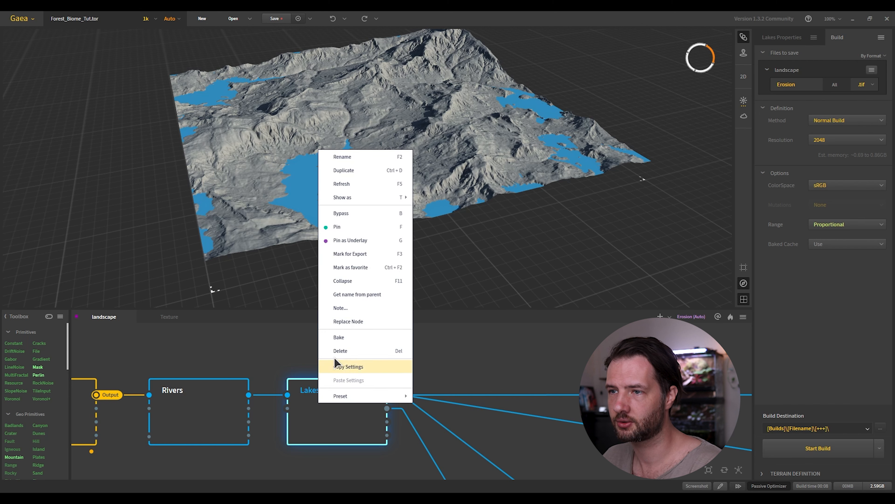
{"action": "left_click", "coordinate": [364, 259]}
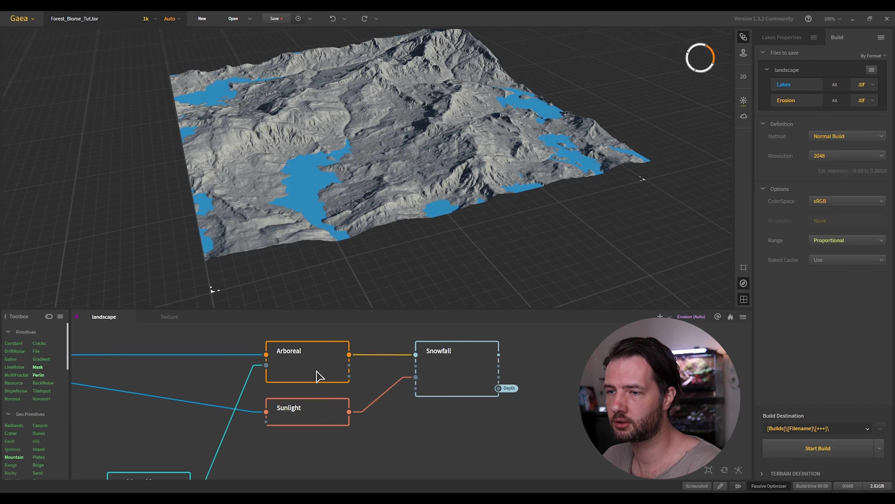
Mark the Arboreal and Snowfall nodes for export
{"action": "left_click", "coordinate": [316, 370]}
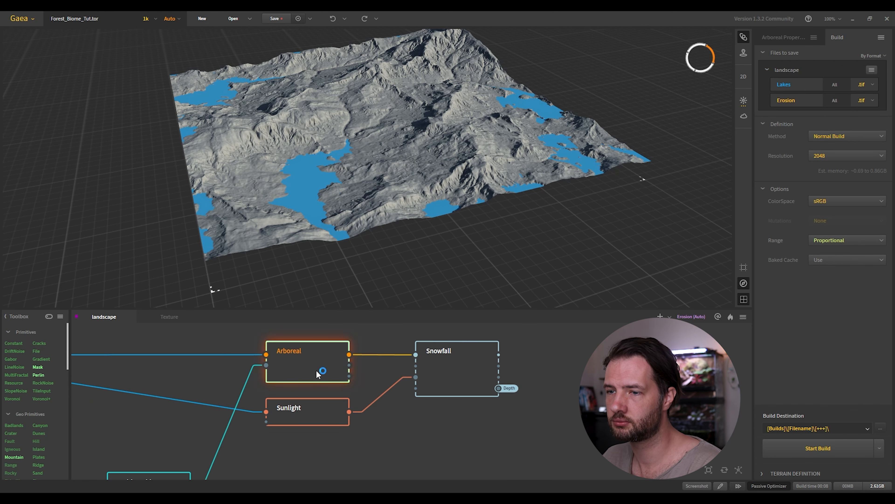
{"action": "right_click", "coordinate": [298, 337]}
{"action": "left_click", "coordinate": [289, 352]}
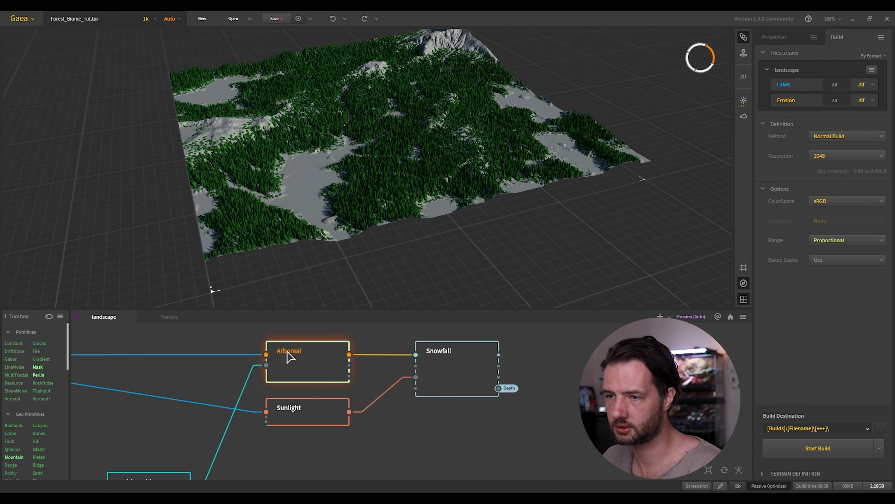
{"action": "right_click", "coordinate": [289, 352]}
{"action": "left_click", "coordinate": [333, 202]}
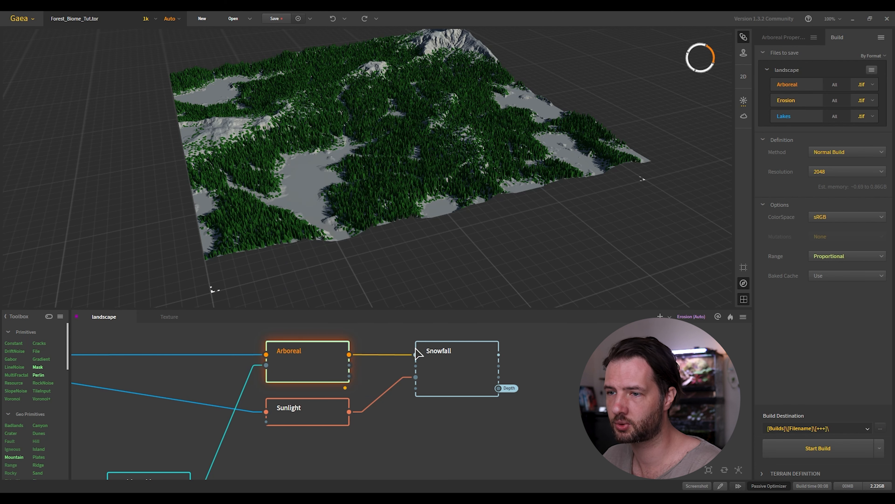
{"action": "right_click", "coordinate": [433, 365]}
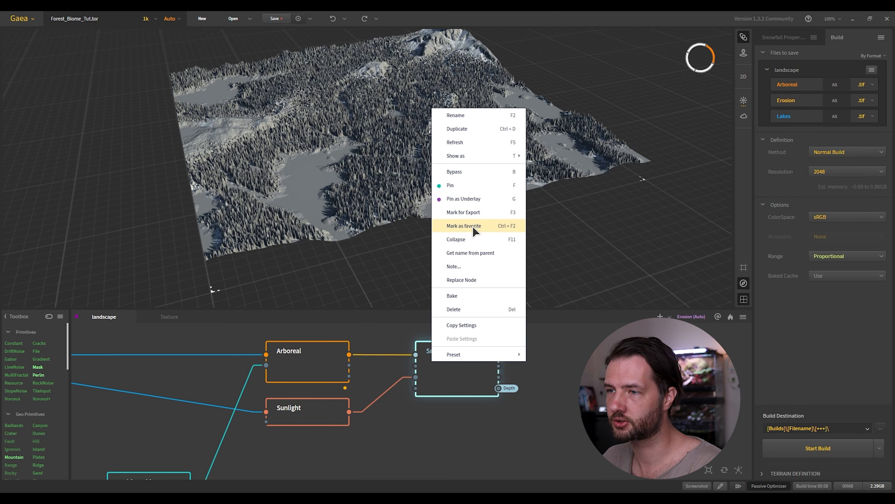
{"action": "left_click", "coordinate": [473, 213]}
Mark the MultiCombine node fed by the two Fx nodes for export
{"action": "middle_click_drag", "start_coordinate": [148, 398], "coordinate": [367, 396]}
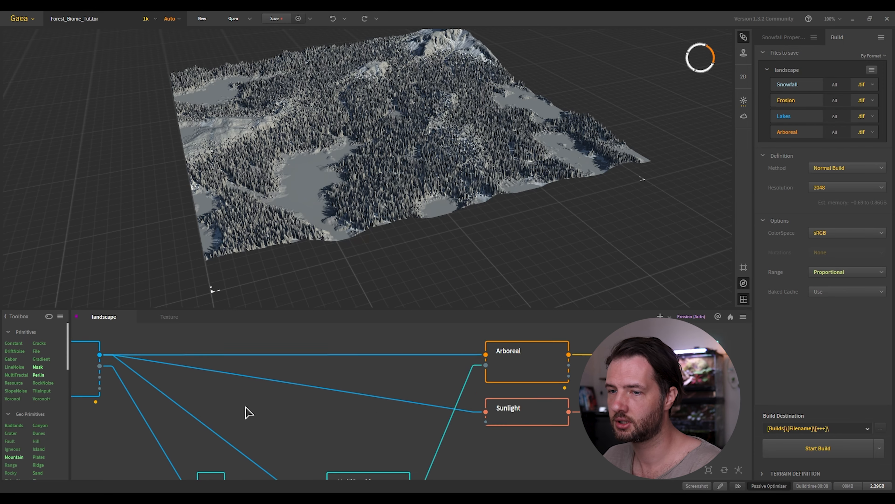
{"action": "middle_click_drag", "start_coordinate": [99, 448], "coordinate": [314, 432]}
{"action": "scroll", "coordinate": [308, 427], "scroll_direction": "down", "scroll_amount": 1}
{"action": "middle_click_drag", "start_coordinate": [475, 428], "coordinate": [369, 366]}
{"action": "left_click", "coordinate": [420, 410]}
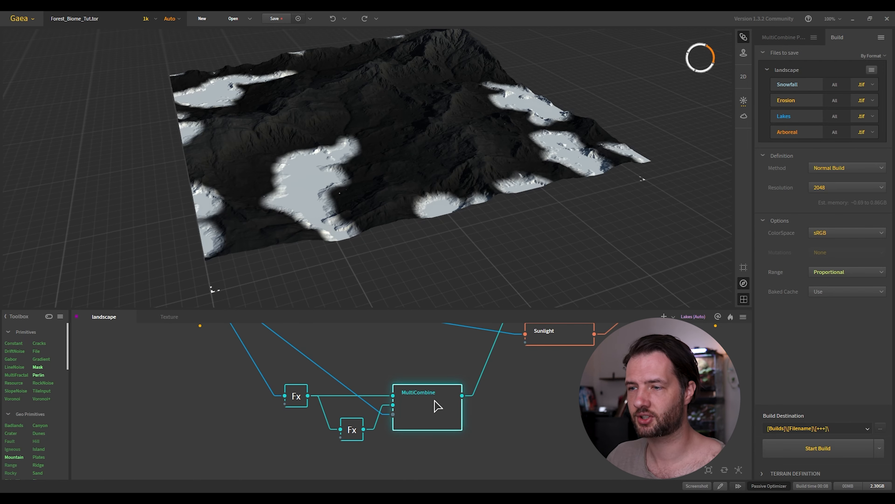
{"action": "right_click", "coordinate": [435, 401]}
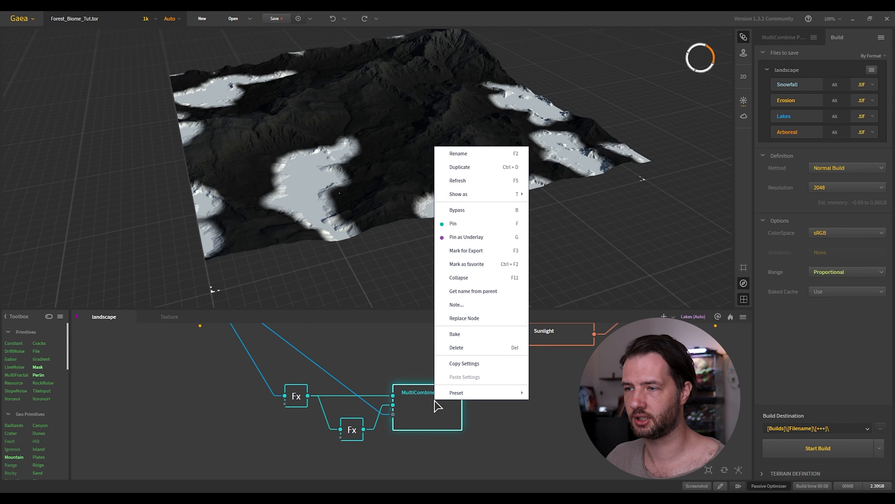
{"action": "left_click", "coordinate": [479, 251]}
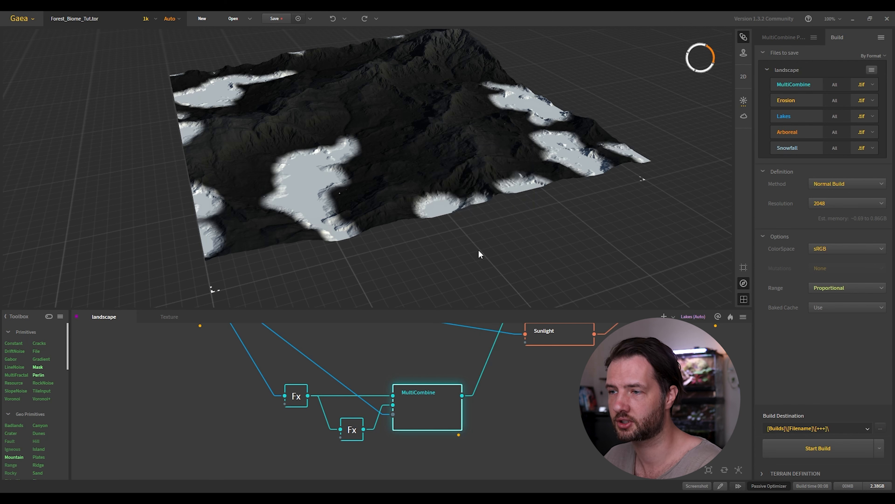
Mark the Vegetation node at the end of the Texture graph for export
{"action": "left_click", "coordinate": [167, 317]}
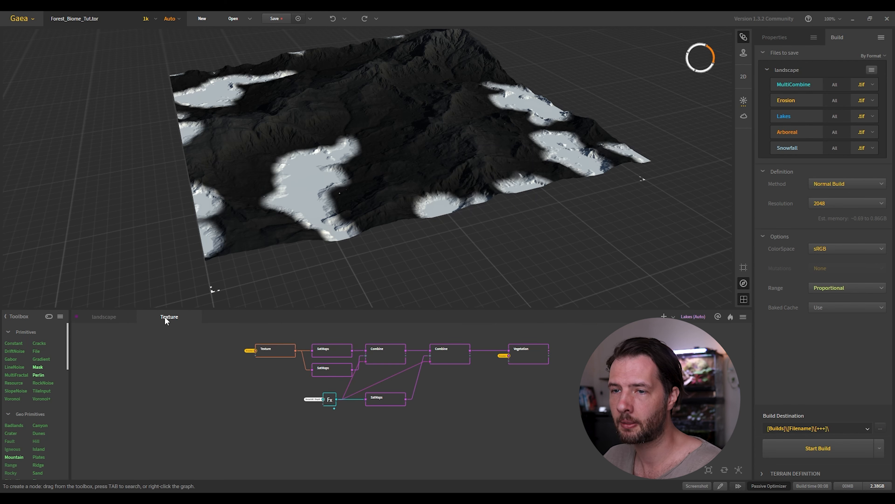
{"action": "left_click", "coordinate": [530, 354]}
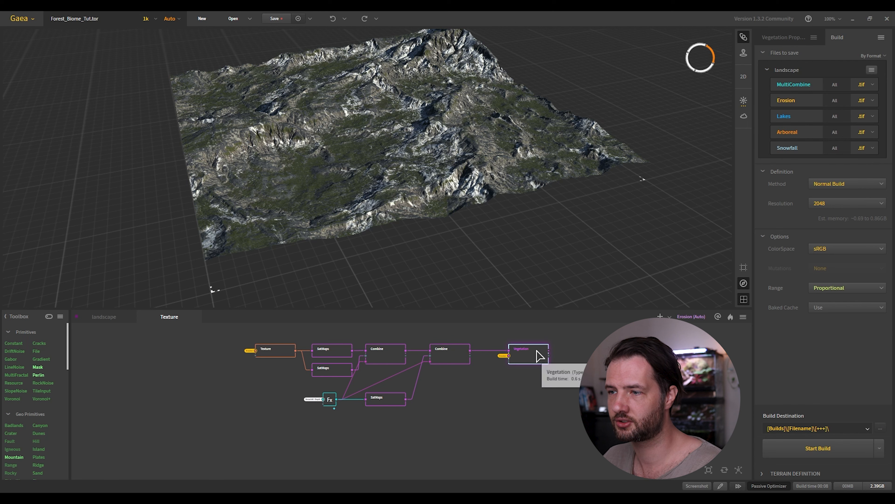
{"action": "right_click", "coordinate": [537, 352]}
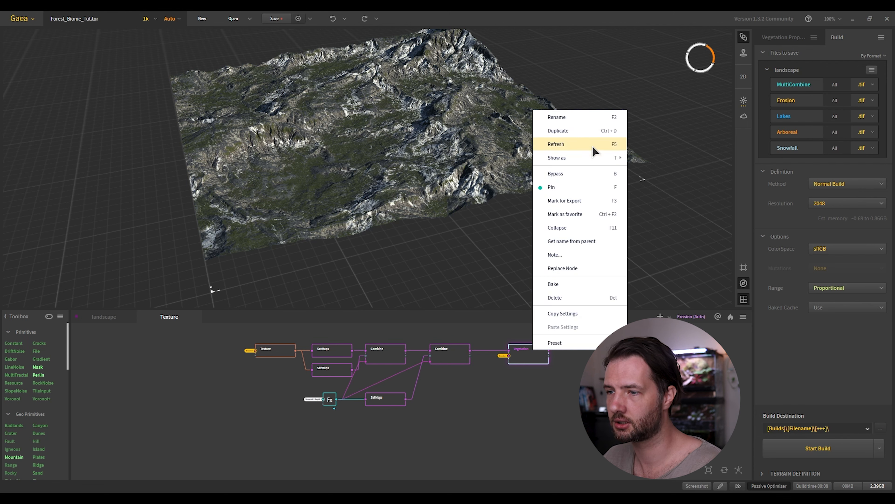
{"action": "left_click", "coordinate": [578, 202]}
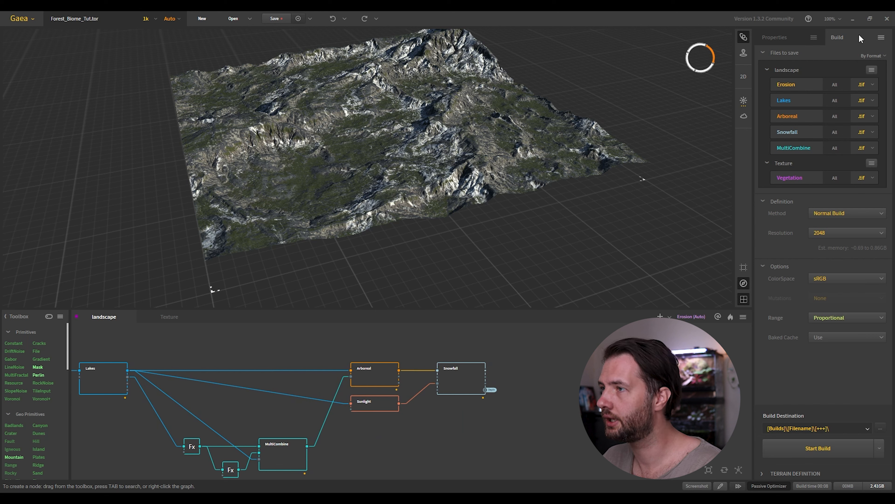
Set the Erosion output's file format to .png and open the file format choices for Lakes
{"action": "left_click", "coordinate": [872, 86]}
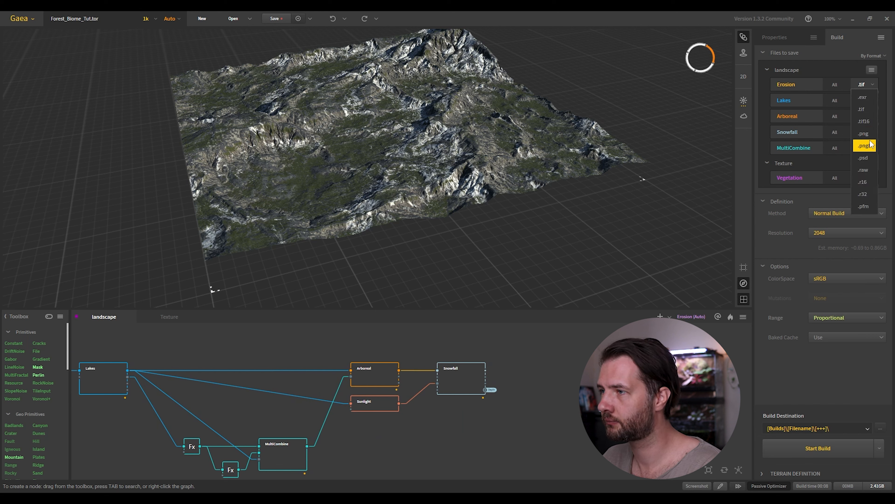
{"action": "left_click", "coordinate": [864, 133]}
{"action": "left_click", "coordinate": [867, 100]}
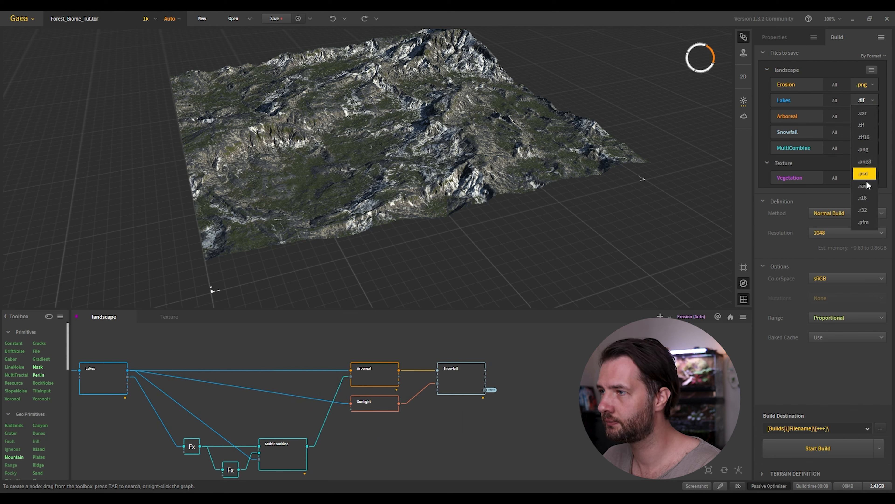
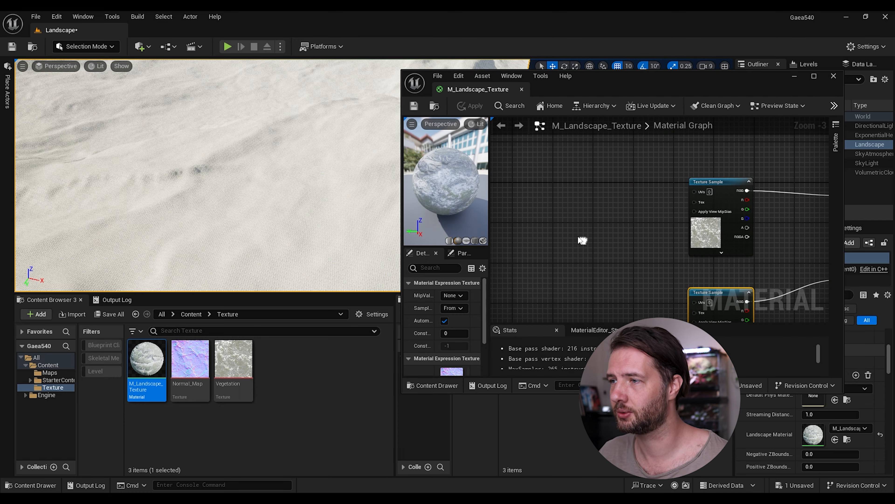
In Unreal Engine's M_Landscape_Texture material, add a LandscapeLayerCoords node and connect it to the UVs of both Texture Samples
{"action": "right_click", "coordinate": [571, 236]}
{"action": "type", "text": "lands"}
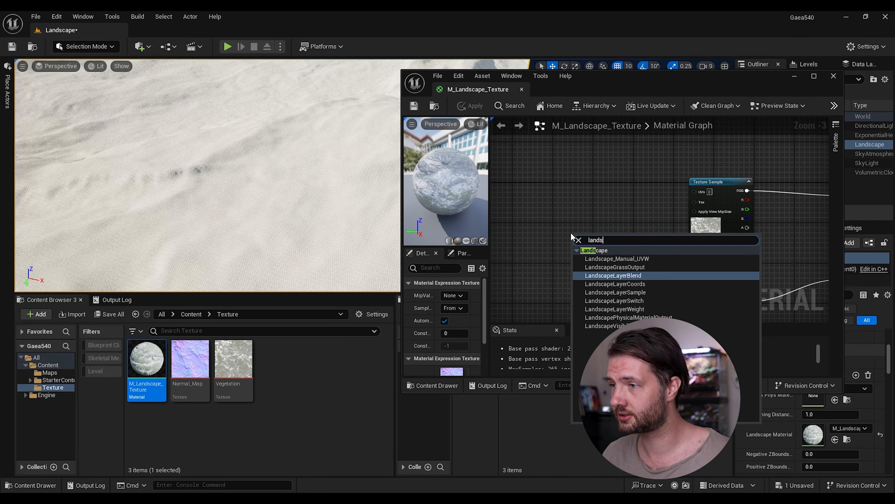
{"action": "left_click", "coordinate": [634, 285]}
{"action": "right_click_drag", "start_coordinate": [614, 242], "coordinate": [549, 244]}
{"action": "left_click_drag", "start_coordinate": [549, 245], "coordinate": [630, 191]}
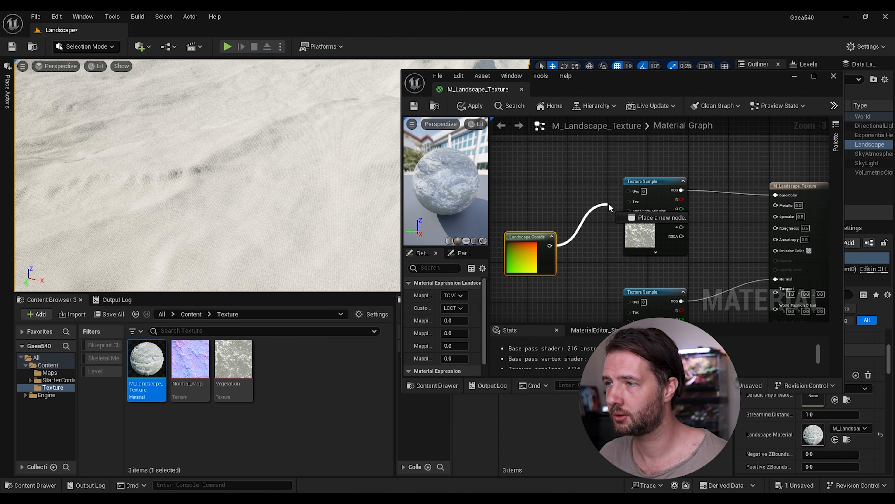
{"action": "right_click_drag", "start_coordinate": [548, 243], "coordinate": [581, 212]}
{"action": "left_click_drag", "start_coordinate": [581, 213], "coordinate": [662, 269]}
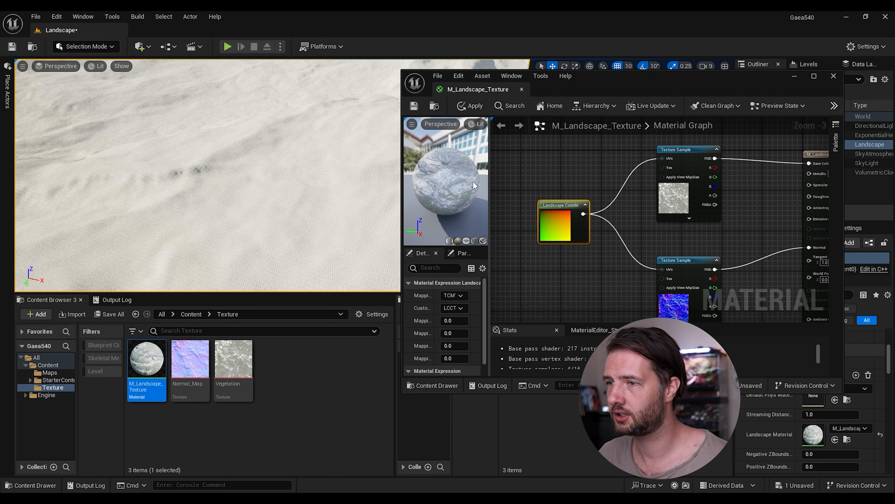
Enlarge the material editor and its details area, set the Landscape Coords' Mapping Scale to 1009, and save the material
{"action": "left_click_drag", "start_coordinate": [402, 169], "coordinate": [257, 169]}
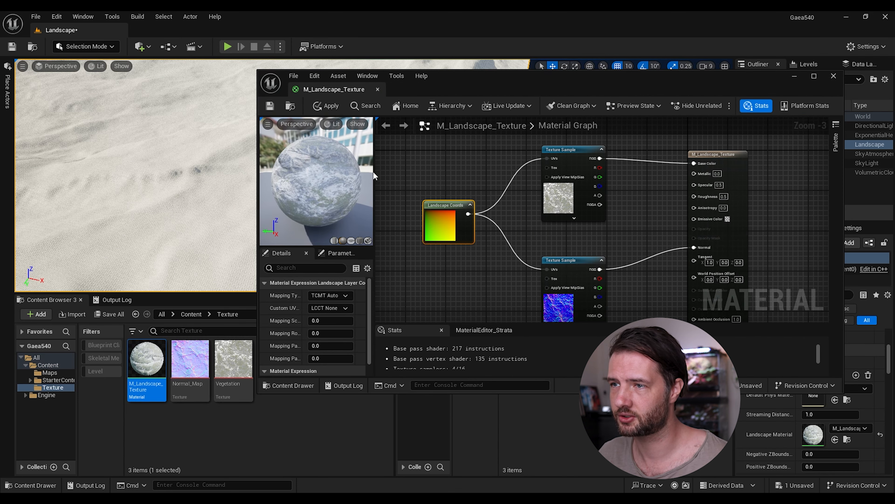
{"action": "left_click_drag", "start_coordinate": [373, 170], "coordinate": [450, 171]}
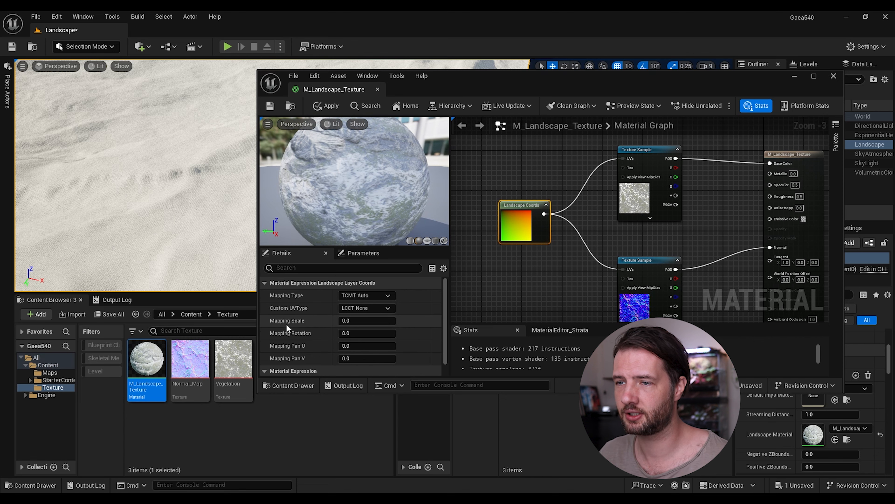
{"action": "left_click", "coordinate": [361, 320]}
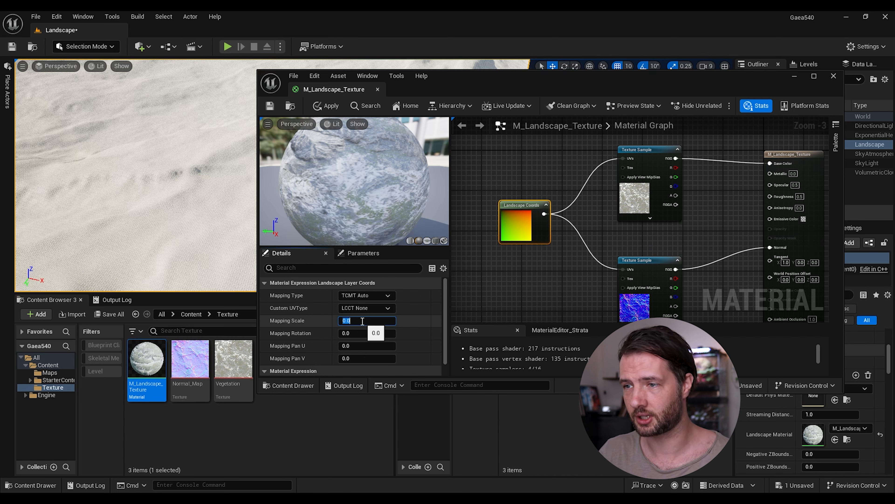
{"action": "type", "text": "1009"}
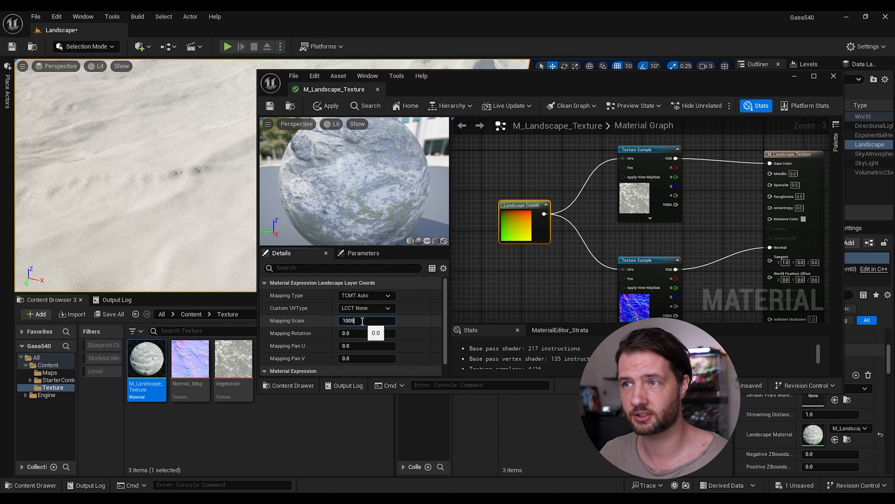
{"action": "key", "text": "Return"}
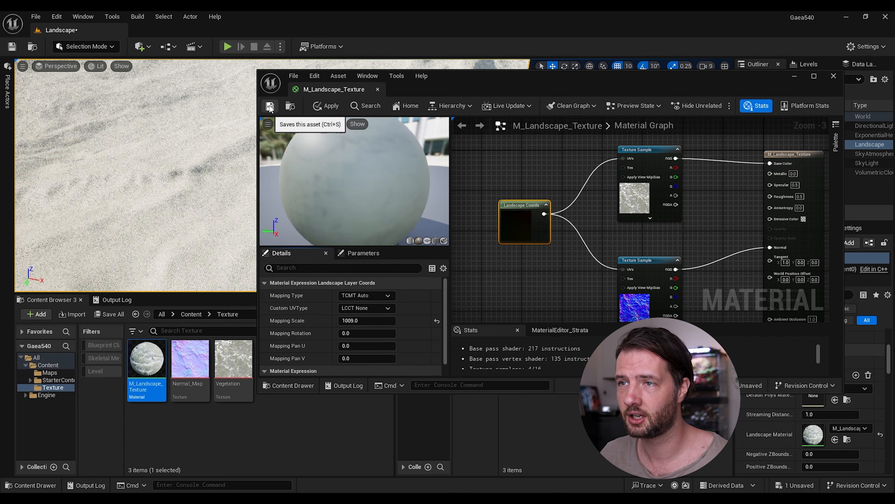
{"action": "left_click", "coordinate": [270, 106]}
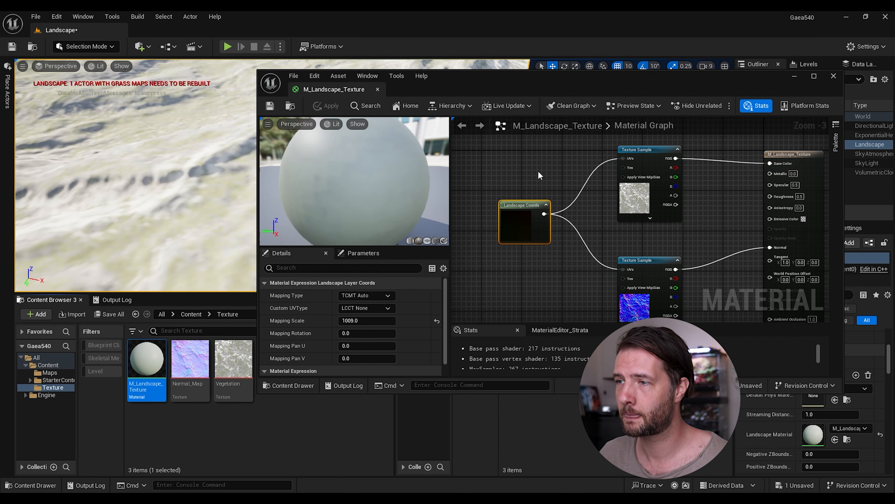
Close the material editor and inspect the texture mapping across the landscape from different viewpoints
{"action": "left_click", "coordinate": [832, 76]}
{"action": "key", "text": "Escape"}
{"action": "right_click_drag", "start_coordinate": [282, 213], "coordinate": [258, 225]}
{"action": "key", "text": "w"}
{"action": "key", "text": "s"}
{"action": "scroll", "coordinate": [437, 228], "scroll_direction": "down", "scroll_amount": 1}
{"action": "right_click_drag", "start_coordinate": [437, 236], "coordinate": [470, 197]}
{"action": "key", "text": "s"}
{"action": "scroll", "coordinate": [434, 228], "scroll_direction": "down", "scroll_amount": 3}
{"action": "right_click_drag", "start_coordinate": [142, 267], "coordinate": [289, 287]}
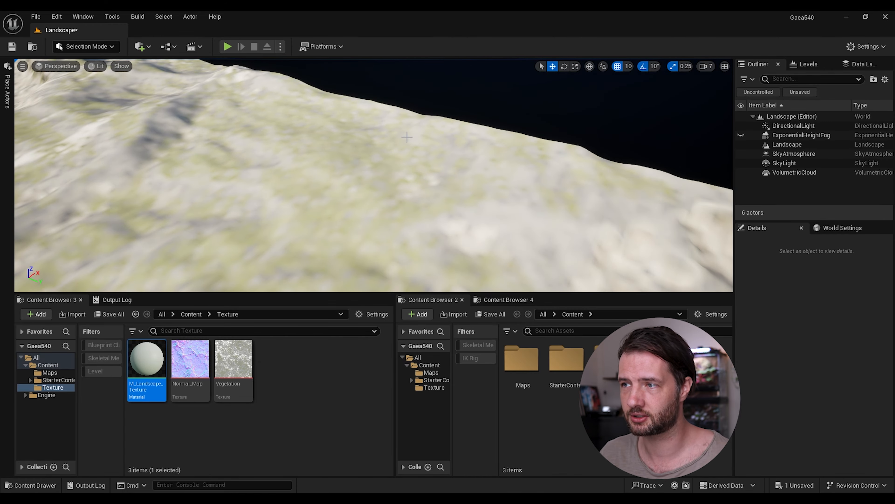
Frame the whole landscape toward the distant mountain peak and save the level
{"action": "right_click_drag", "start_coordinate": [407, 137], "coordinate": [275, 94]}
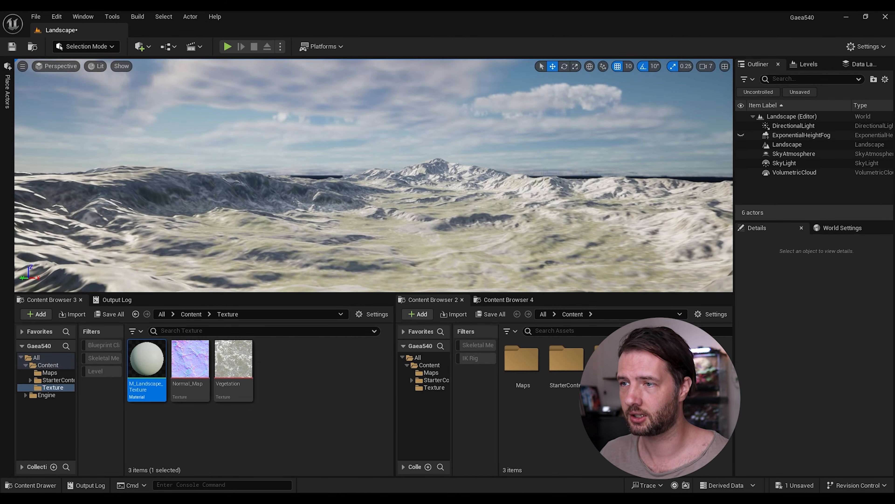
{"action": "right_click_drag", "start_coordinate": [436, 234], "coordinate": [443, 236]}
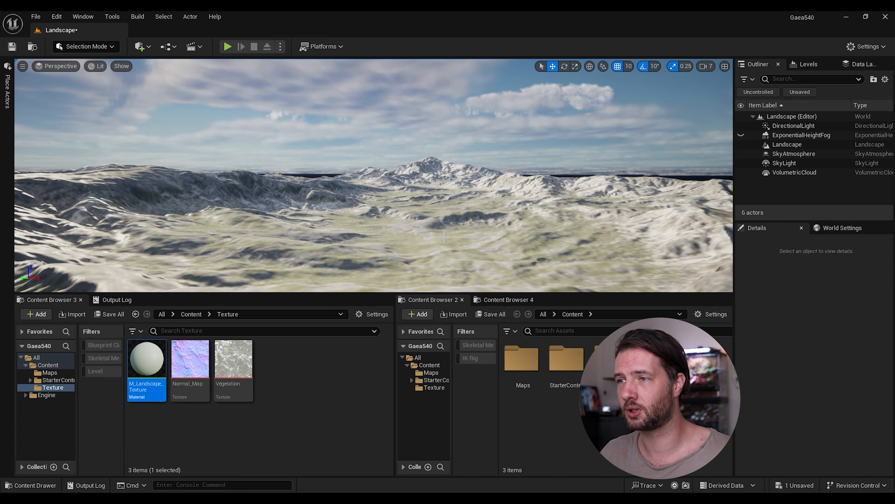
{"action": "right_click_drag", "start_coordinate": [444, 235], "coordinate": [418, 241]}
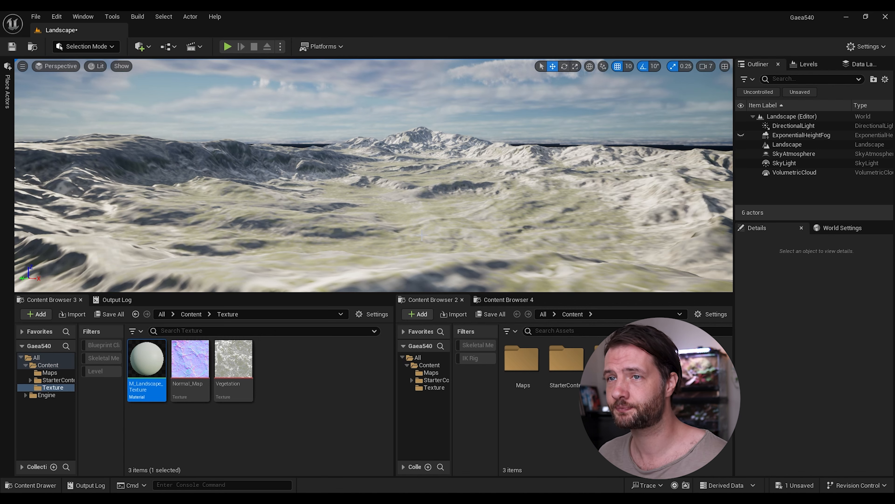
{"action": "left_click", "coordinate": [12, 46]}
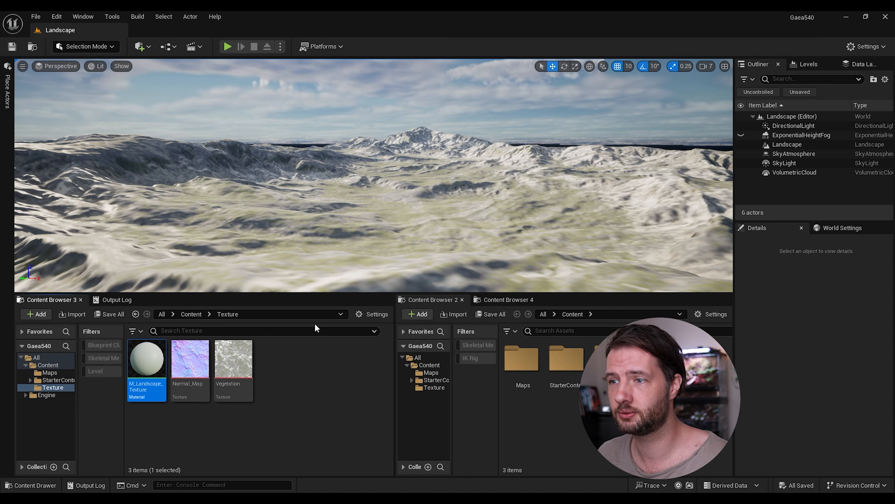
Review the landscape's paint target layers and their assigned layer info assets
{"action": "left_click", "coordinate": [316, 358]}
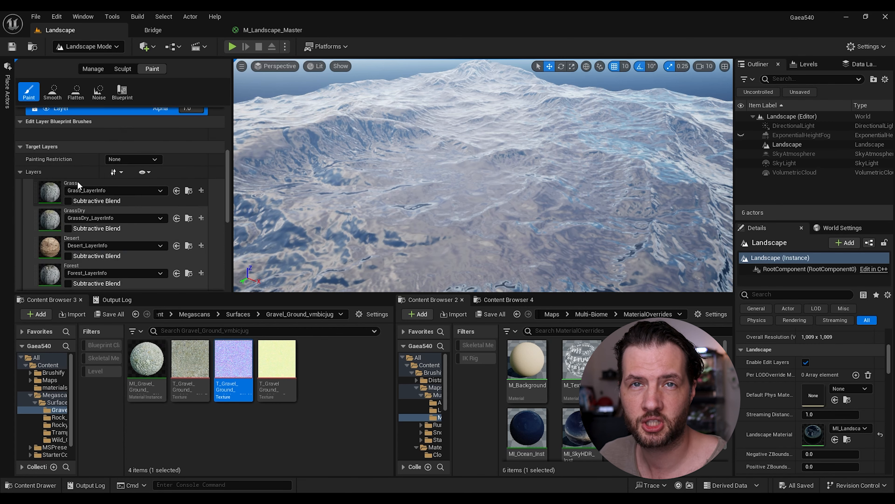
{"action": "scroll", "coordinate": [125, 156], "scroll_direction": "down", "scroll_amount": 5}
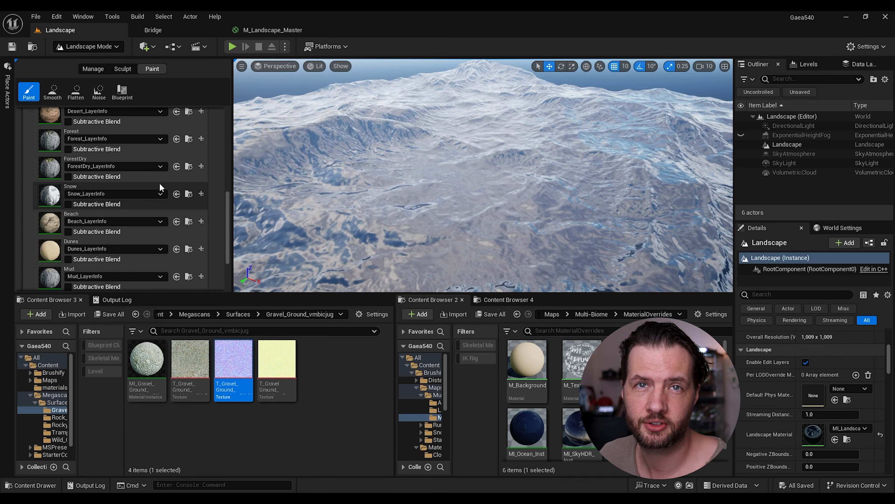
{"action": "scroll", "coordinate": [161, 183], "scroll_direction": "up", "scroll_amount": 8}
{"action": "scroll", "coordinate": [74, 245], "scroll_direction": "down", "scroll_amount": 3}
{"action": "scroll", "coordinate": [60, 201], "scroll_direction": "down", "scroll_amount": 2}
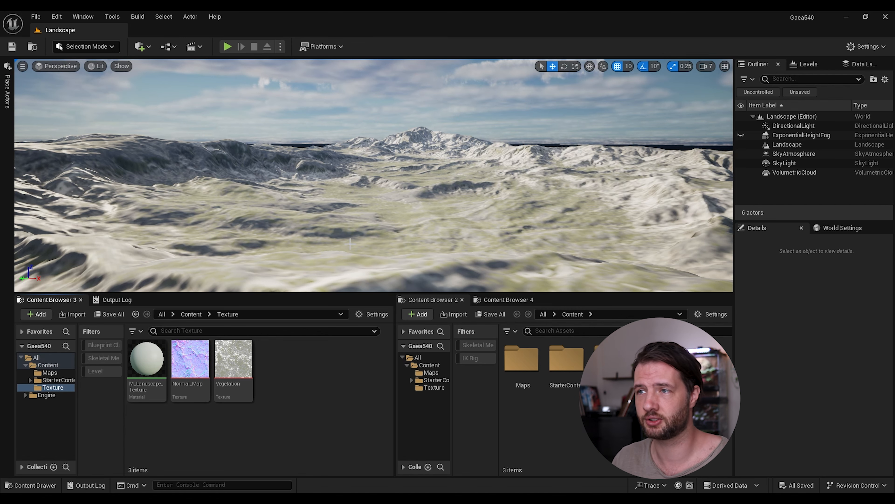
Open Quixel Bridge and show the locally downloaded Megascans assets
{"action": "left_click", "coordinate": [35, 16]}
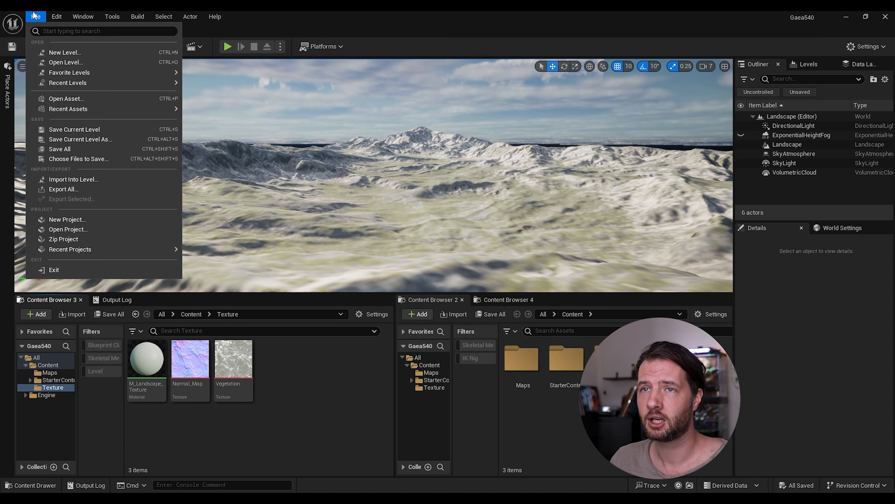
{"action": "mouse_move", "coordinate": [66, 14]}
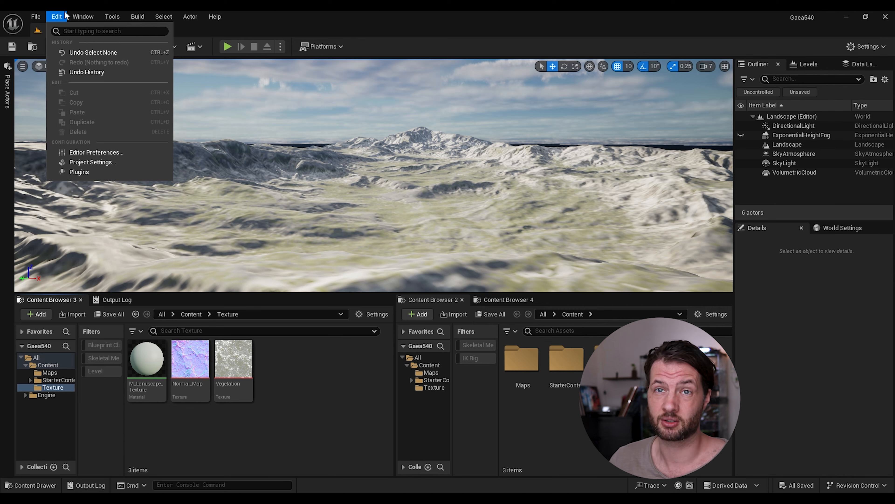
{"action": "left_click", "coordinate": [83, 16]}
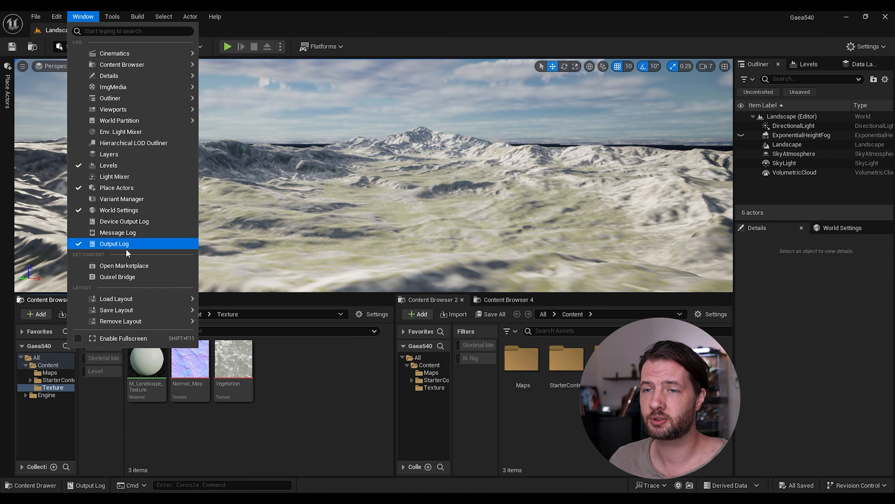
{"action": "left_click", "coordinate": [124, 278]}
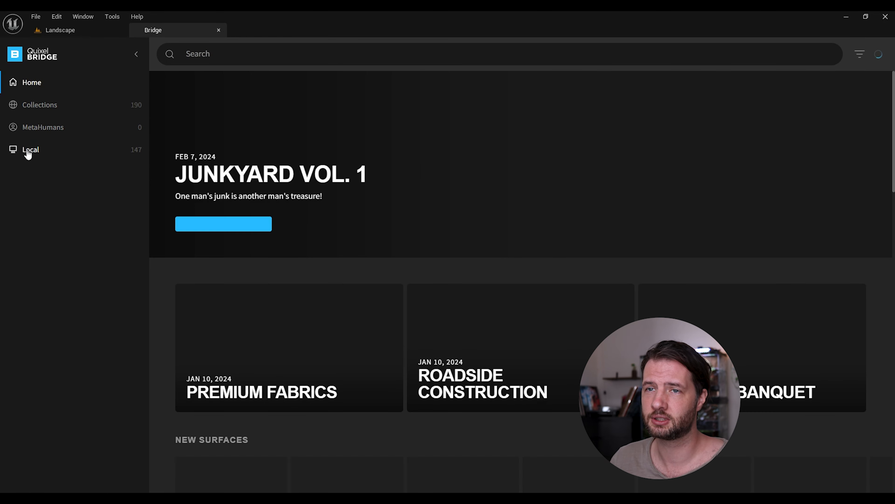
{"action": "left_click", "coordinate": [28, 150]}
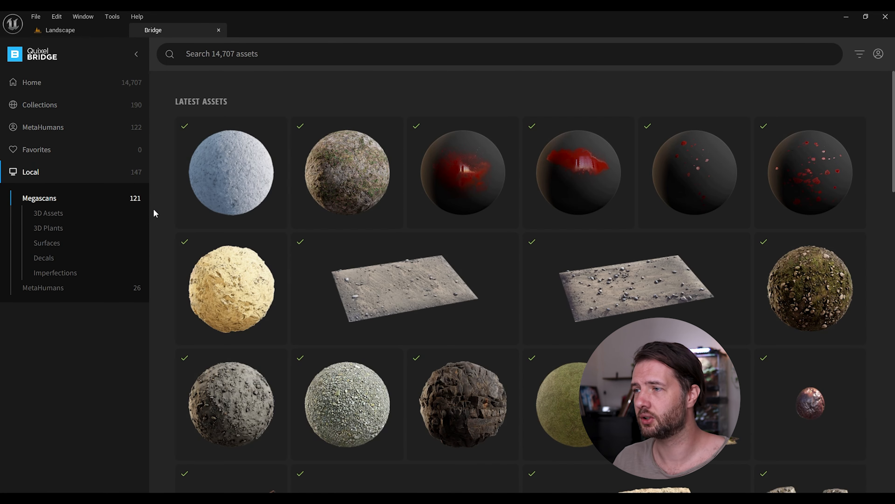
Select the Trampled Snow, Rock Cliff, Wild Grass, Gravel Ground and Rocky Sand surfaces together in the local Megascans library
{"action": "left_click", "coordinate": [223, 168]}
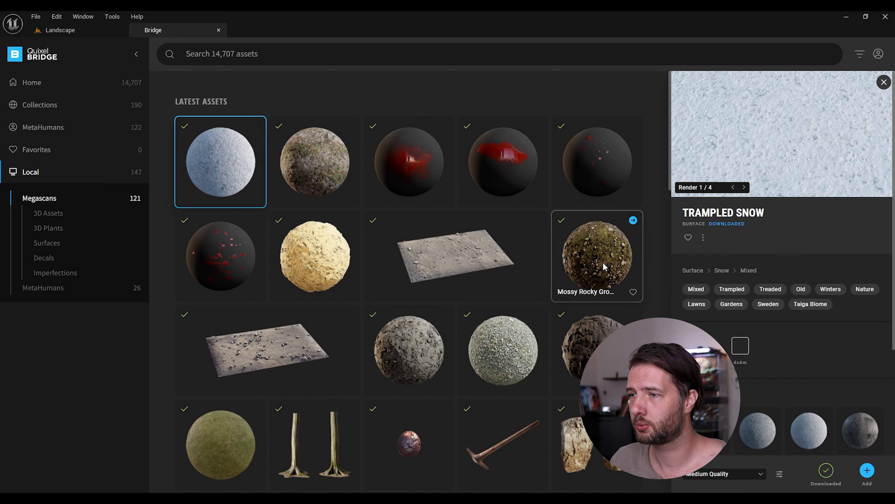
{"action": "left_click", "coordinate": [573, 353], "text": "ctrl"}
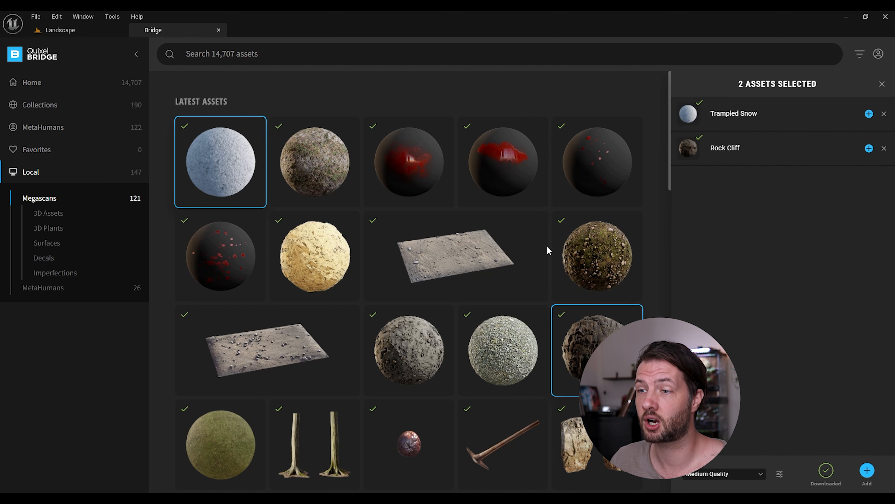
{"action": "scroll", "coordinate": [251, 370], "scroll_direction": "down", "scroll_amount": 2}
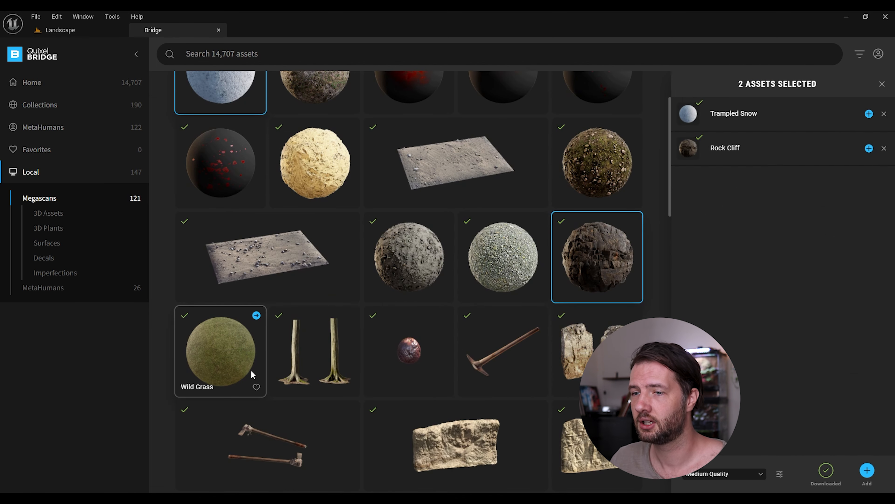
{"action": "left_click", "coordinate": [217, 353], "text": "ctrl"}
{"action": "scroll", "coordinate": [277, 323], "scroll_direction": "down", "scroll_amount": 2}
{"action": "scroll", "coordinate": [277, 324], "scroll_direction": "up", "scroll_amount": 2}
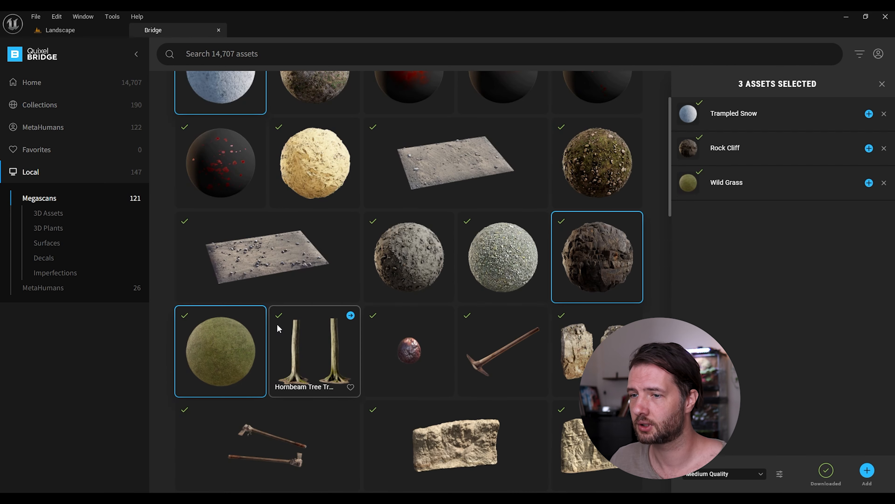
{"action": "scroll", "coordinate": [230, 352], "scroll_direction": "up", "scroll_amount": 1}
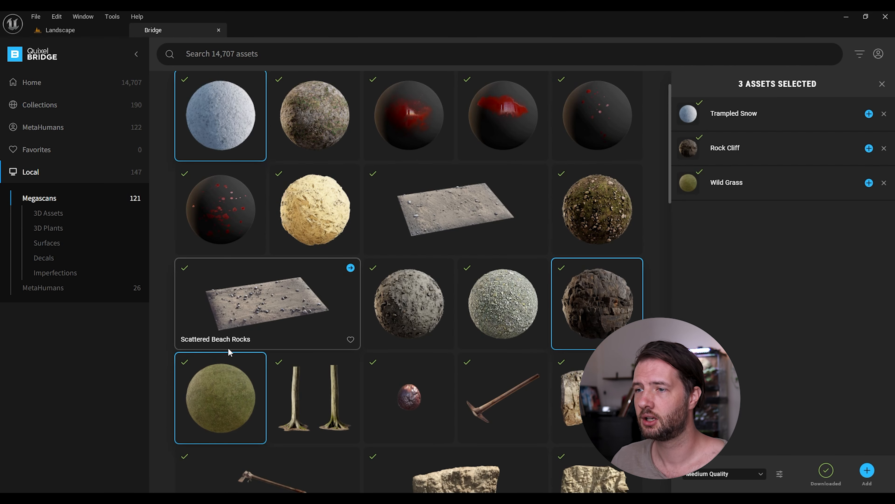
{"action": "left_click", "coordinate": [498, 312], "text": "ctrl"}
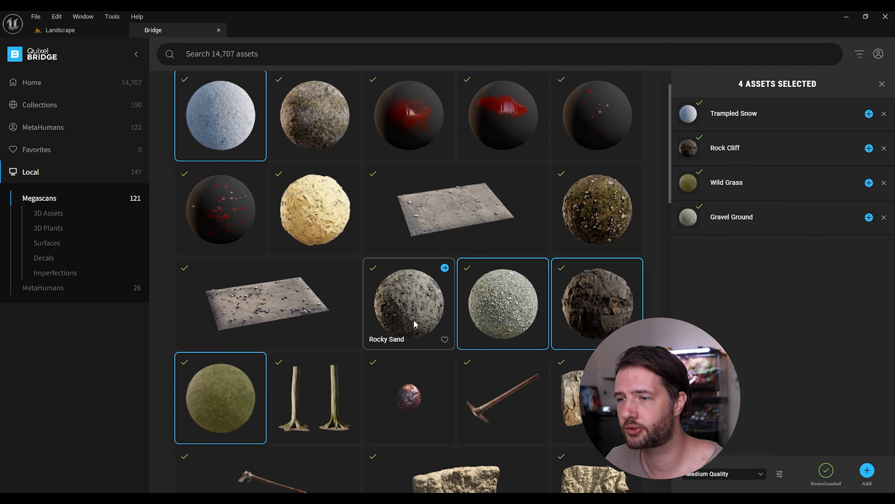
{"action": "left_click", "coordinate": [414, 312], "text": "ctrl"}
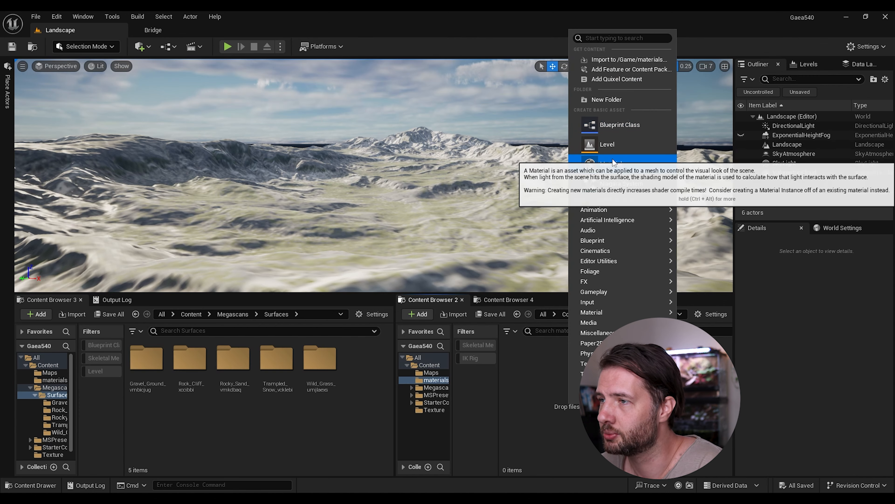
Create a material named M_Landscape_Master in the materials folder and open it for editing
{"action": "left_click", "coordinate": [613, 158]}
{"action": "type", "text": "M_Landscape_Master"}
{"action": "key", "text": "Return"}
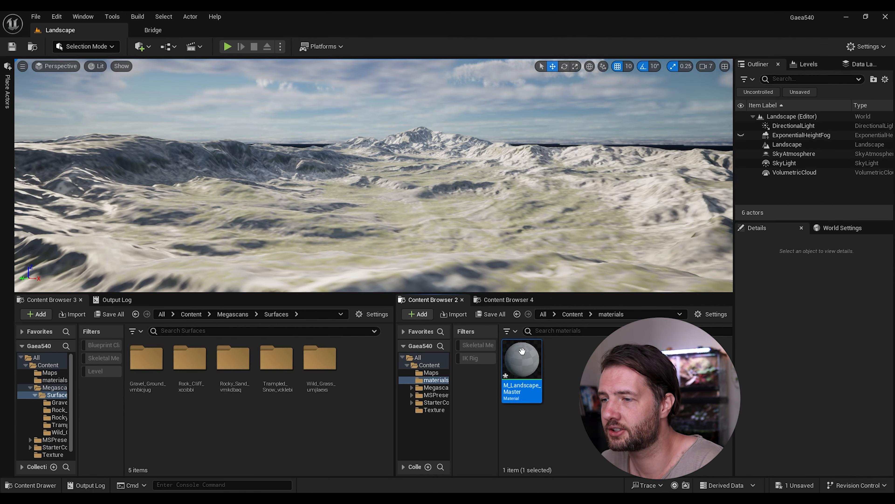
{"action": "double_click", "coordinate": [523, 359]}
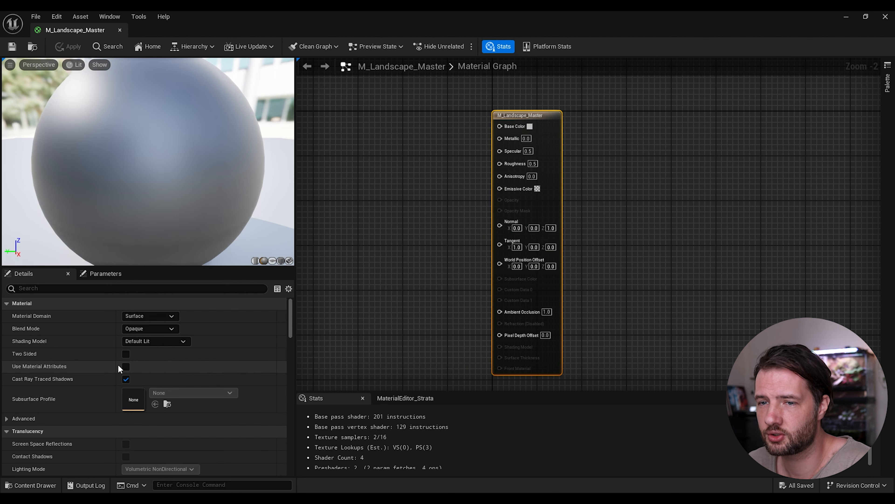
Enable Use Material Attributes on M_Landscape_Master and connect a new LandscapeLayerBlend node to its Material Attributes input
{"action": "left_click", "coordinate": [126, 367]}
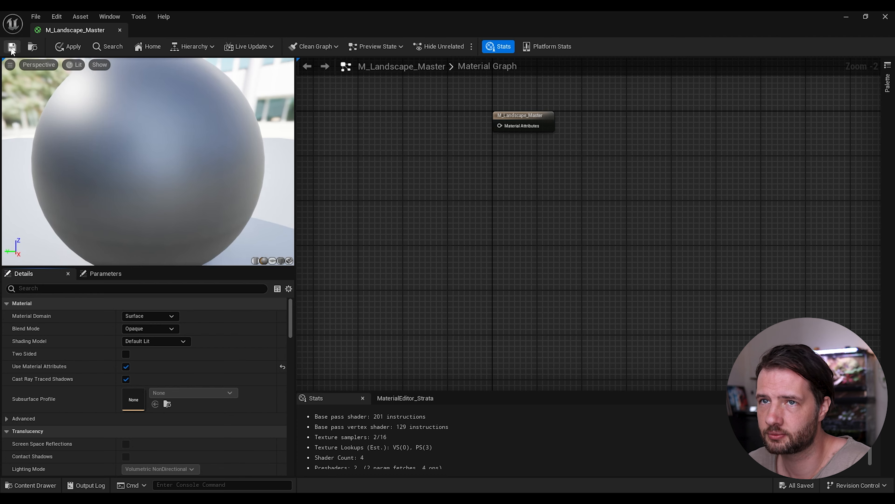
{"action": "right_click_drag", "start_coordinate": [504, 126], "coordinate": [635, 219]}
{"action": "left_click_drag", "start_coordinate": [635, 220], "coordinate": [524, 222]}
{"action": "type", "text": "lan"}
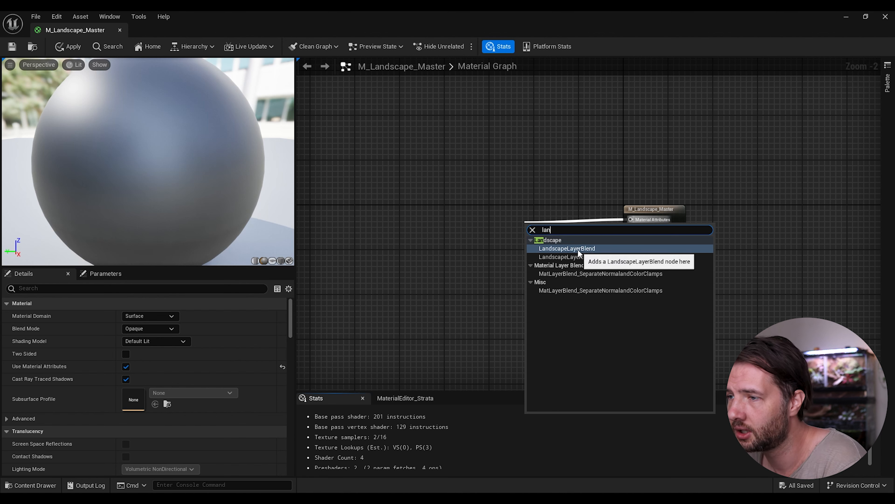
{"action": "left_click", "coordinate": [571, 248]}
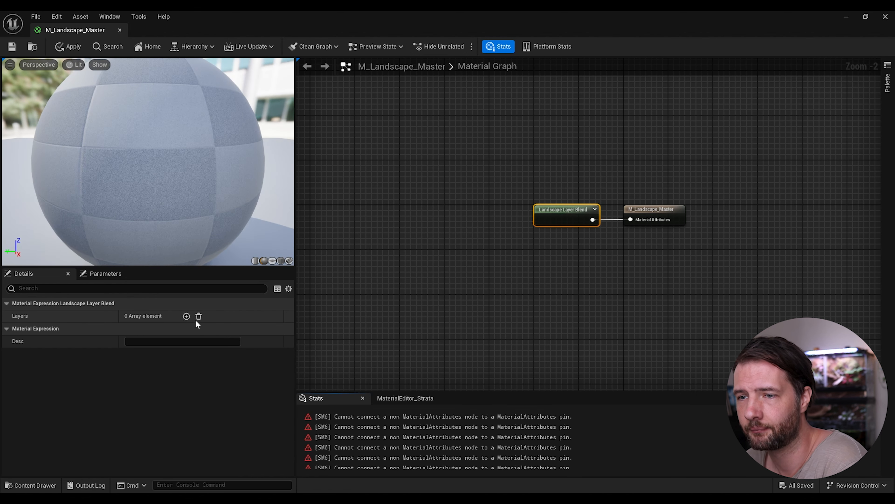
Add a first layer named Rock to the Landscape Layer Blend node
{"action": "left_click", "coordinate": [186, 316]}
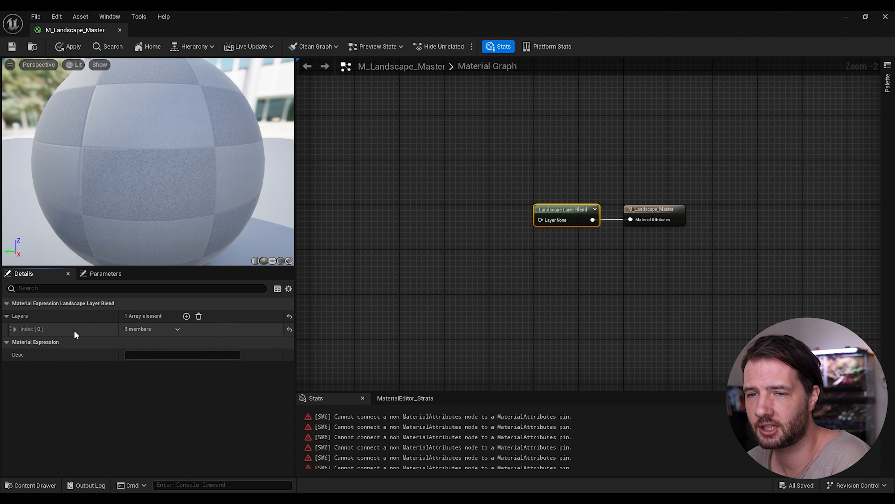
{"action": "left_click", "coordinate": [17, 330]}
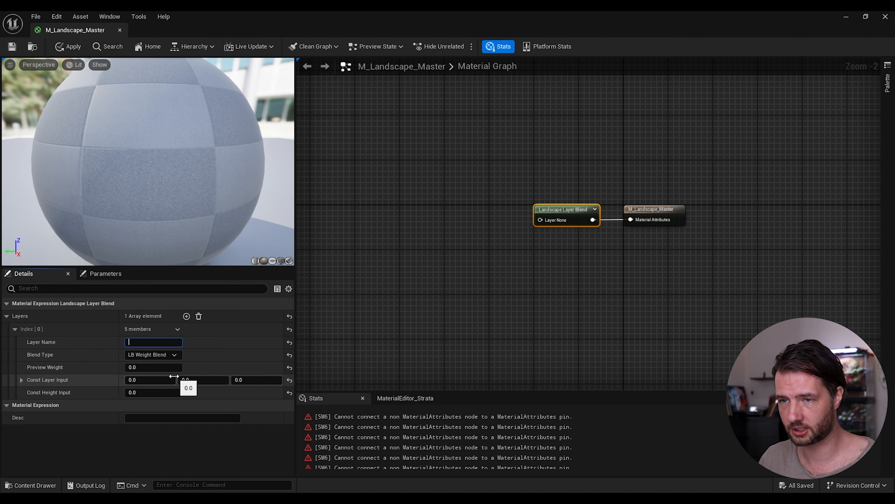
{"action": "left_click", "coordinate": [406, 270]}
{"action": "left_click", "coordinate": [568, 209]}
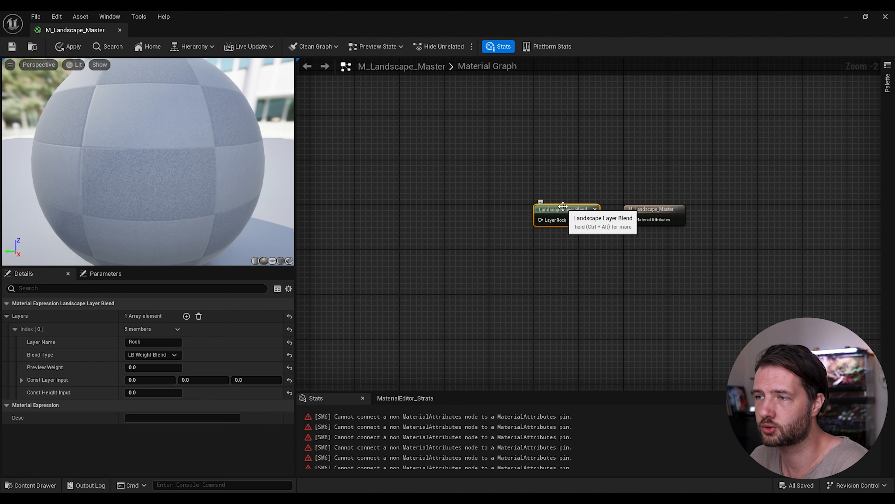
Add a second layer named Grass to the Landscape Layer Blend node
{"action": "left_click", "coordinate": [186, 317]}
{"action": "left_click", "coordinate": [15, 406]}
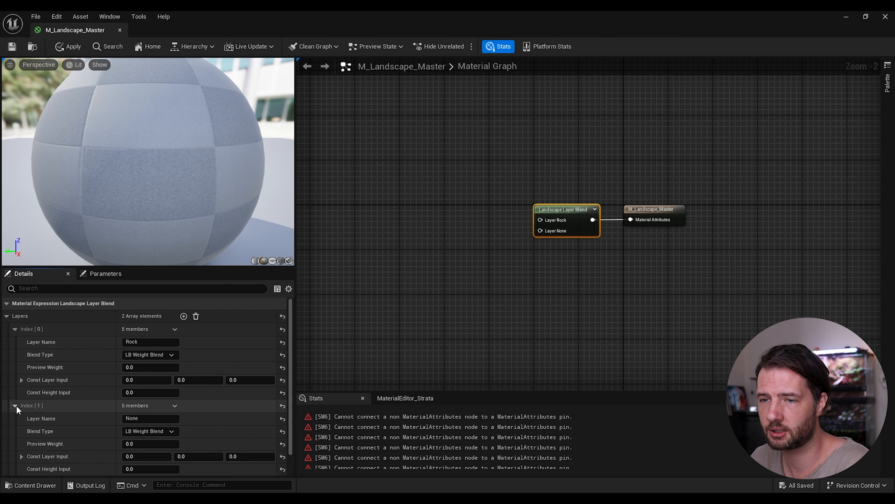
{"action": "left_click", "coordinate": [149, 418]}
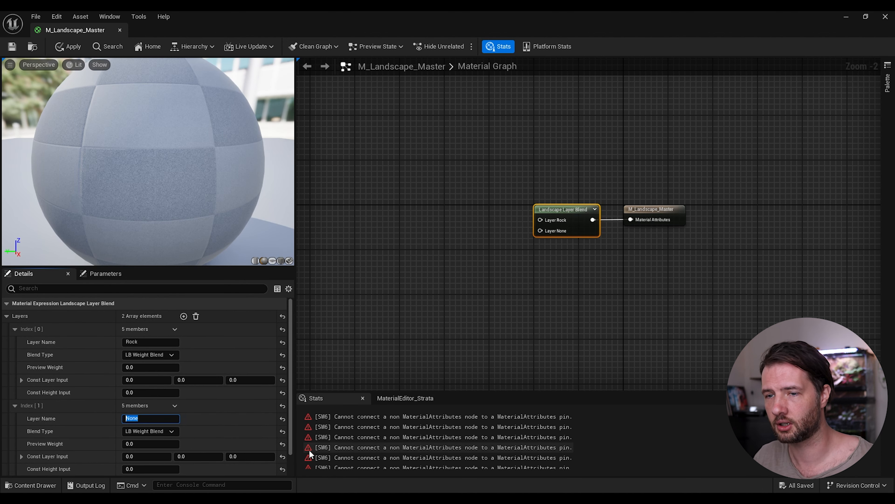
{"action": "type", "text": "Grass"}
{"action": "key", "text": "Return"}
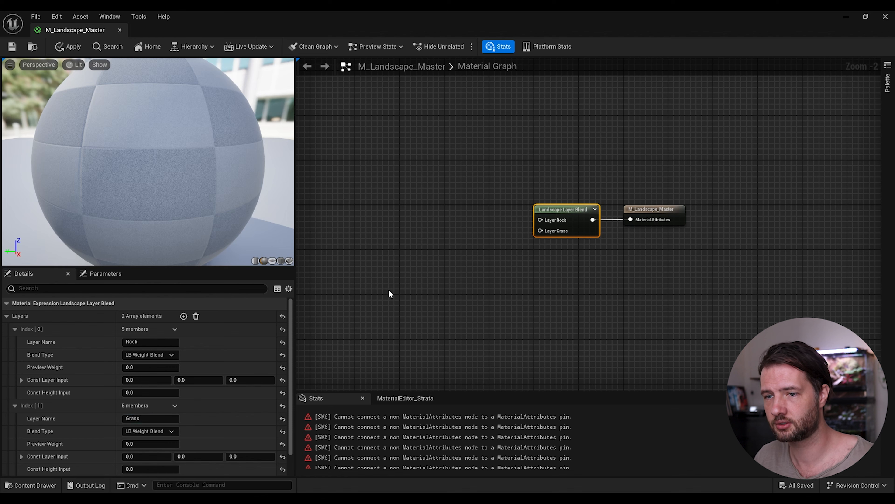
{"action": "left_click", "coordinate": [388, 289]}
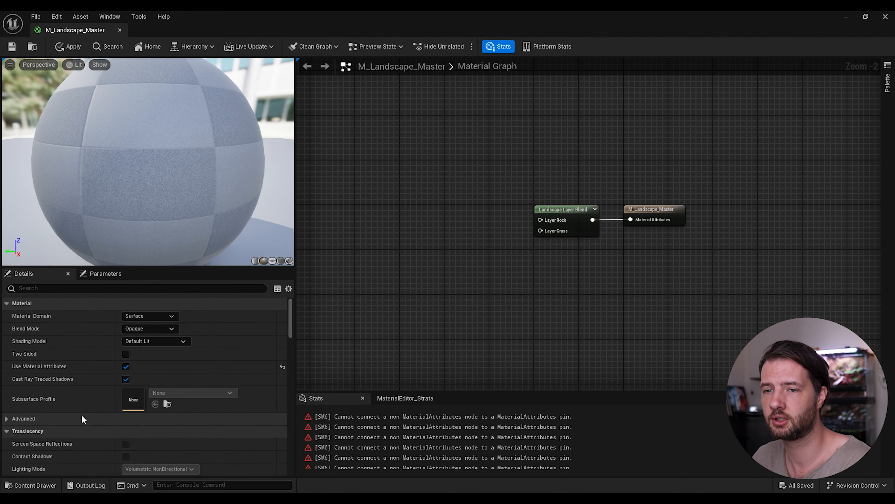
Collapse the existing layer entries and add a third layer named Snow to the Landscape Layer Blend node
{"action": "left_click", "coordinate": [560, 215]}
{"action": "left_click", "coordinate": [10, 329]}
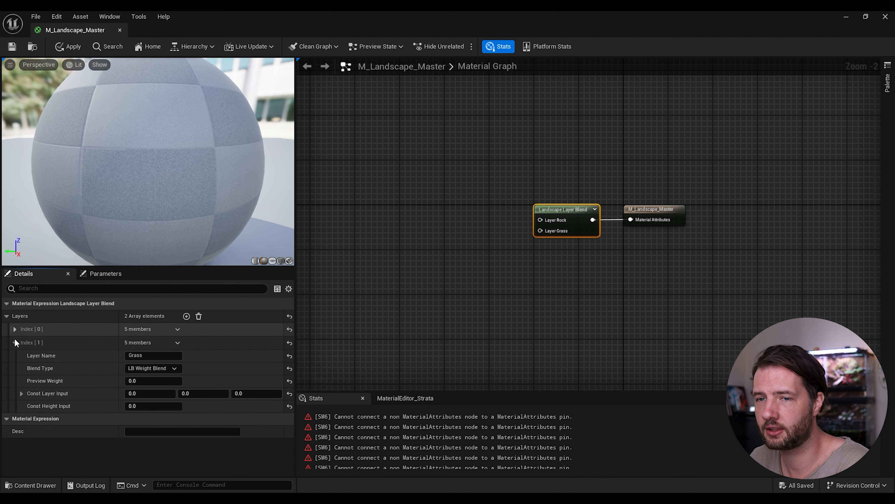
{"action": "left_click", "coordinate": [15, 342]}
{"action": "left_click", "coordinate": [187, 316]}
{"action": "left_click", "coordinate": [15, 356]}
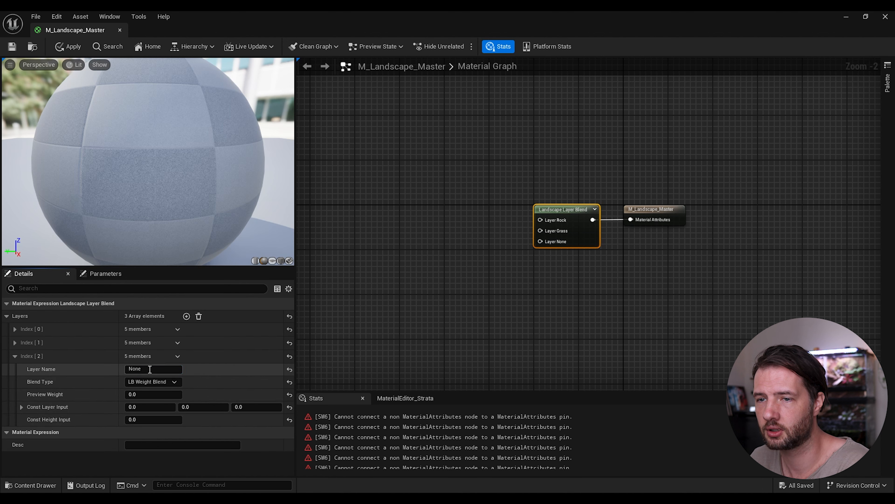
{"action": "type", "text": "Snow"}
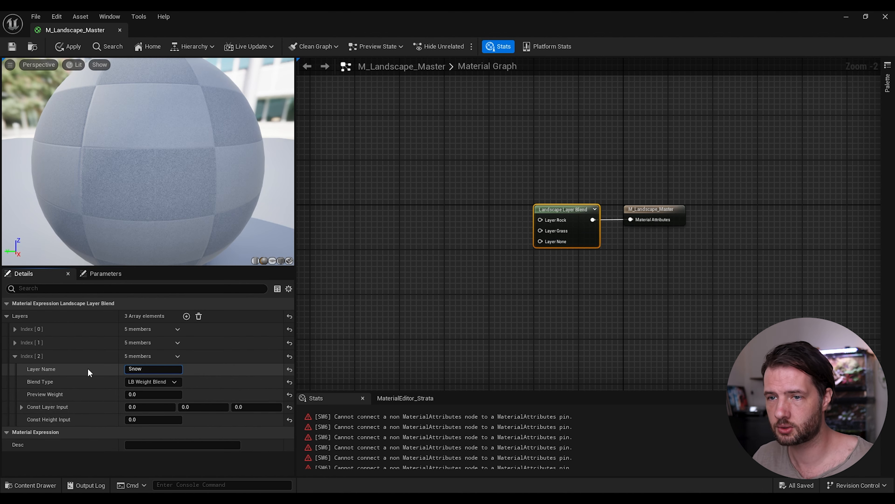
{"action": "key", "text": "Return"}
Add a fourth layer named Shore to the Landscape Layer Blend node and collapse its entry
{"action": "left_click", "coordinate": [187, 316]}
{"action": "left_click", "coordinate": [15, 356]}
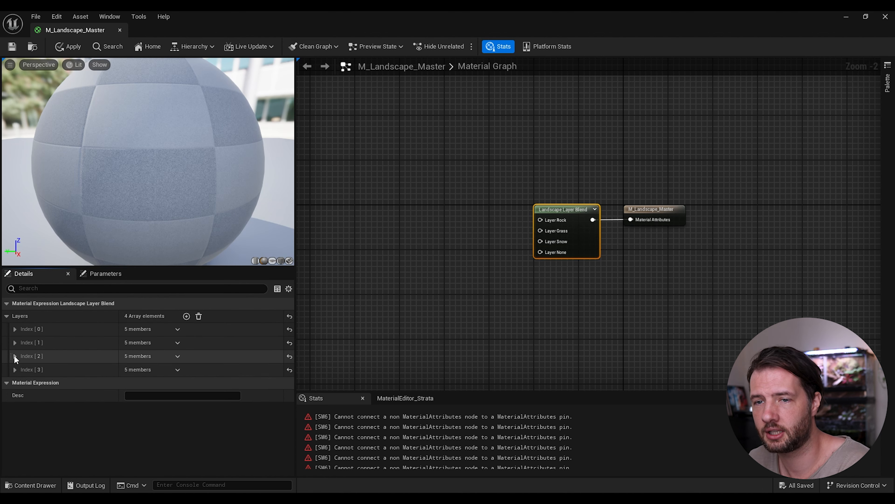
{"action": "left_click", "coordinate": [15, 370]}
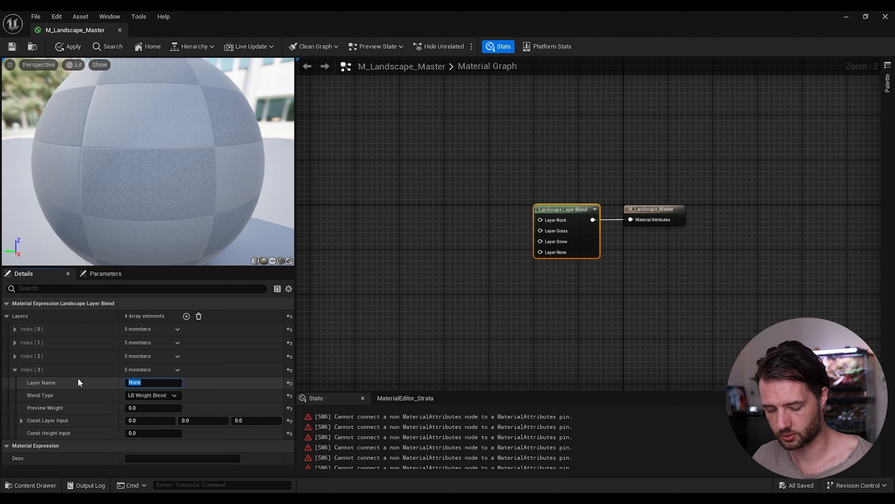
{"action": "type", "text": "Shore"}
{"action": "key", "text": "Return"}
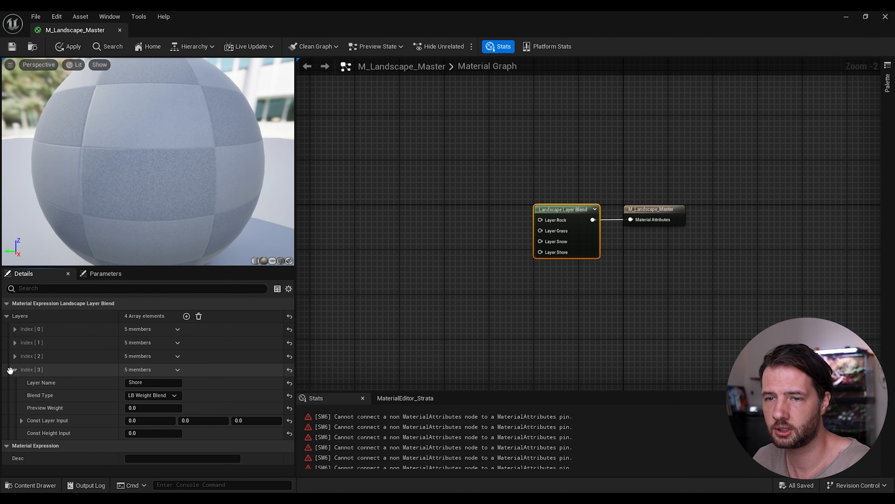
{"action": "left_click", "coordinate": [14, 370]}
Add a fifth layer named River to the Landscape Layer Blend node and collapse its entry
{"action": "left_click", "coordinate": [187, 316]}
{"action": "left_click", "coordinate": [15, 383]}
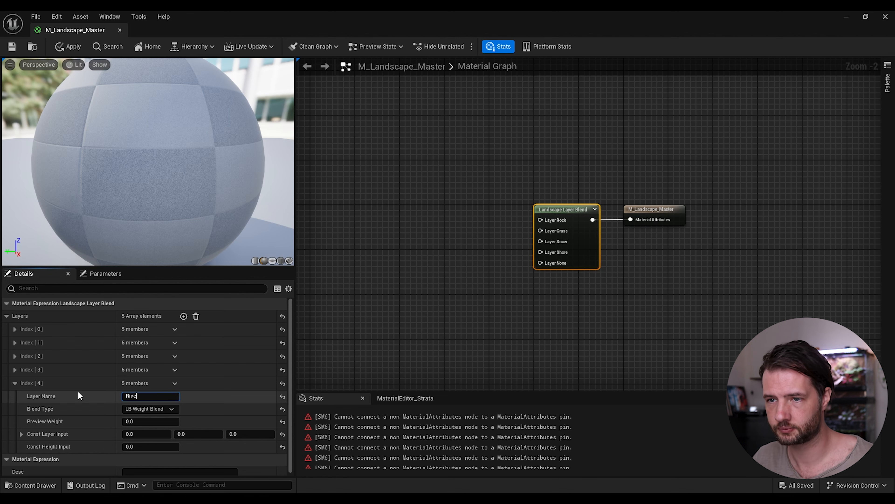
{"action": "key", "text": "Return"}
{"action": "left_click", "coordinate": [15, 383]}
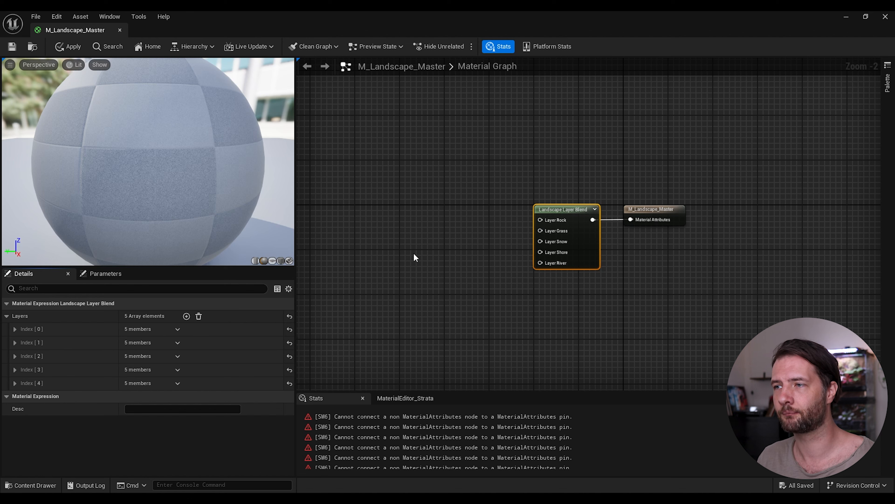
Save the M_Landscape_Master material, continuing past the compilation errors, and dock its editor in the main window
{"action": "right_click_drag", "start_coordinate": [476, 231], "coordinate": [521, 267]}
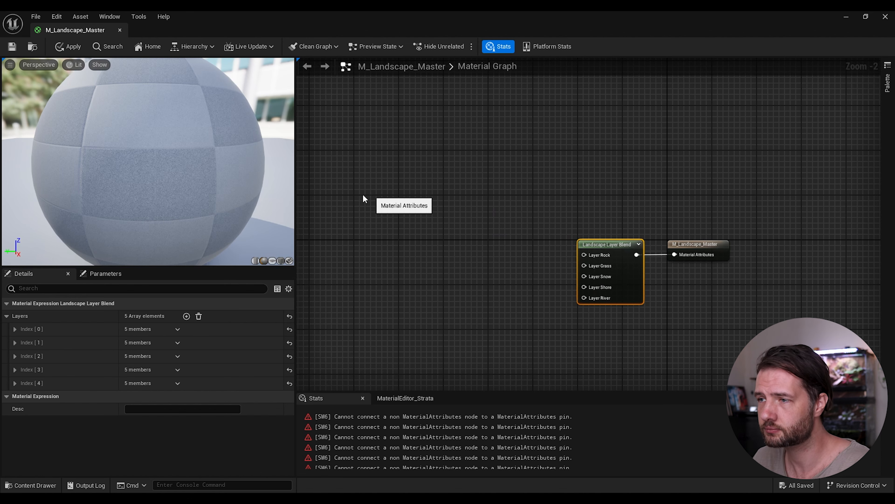
{"action": "left_click", "coordinate": [12, 46]}
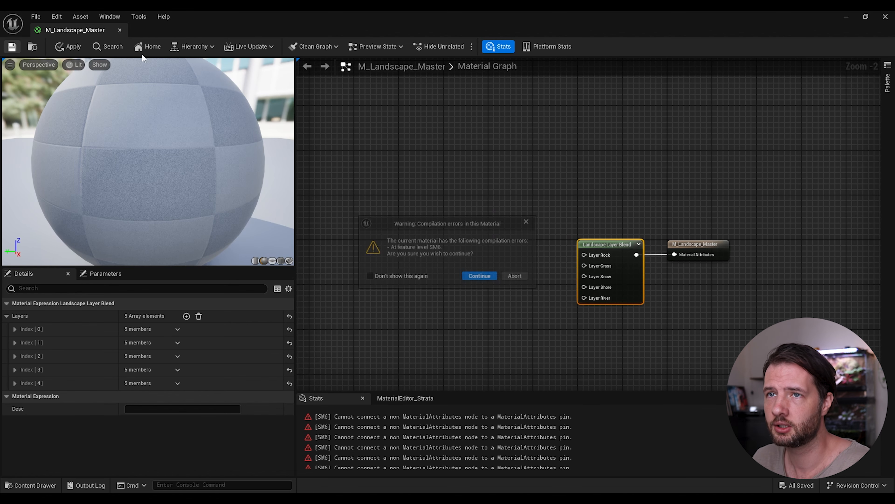
{"action": "left_click", "coordinate": [481, 278]}
{"action": "left_click_drag", "start_coordinate": [77, 37], "coordinate": [316, 25]}
Bring the three Rock_Cliff textures into the M_Landscape_Master graph as texture samples and space them out in a column
{"action": "left_click", "coordinate": [60, 31]}
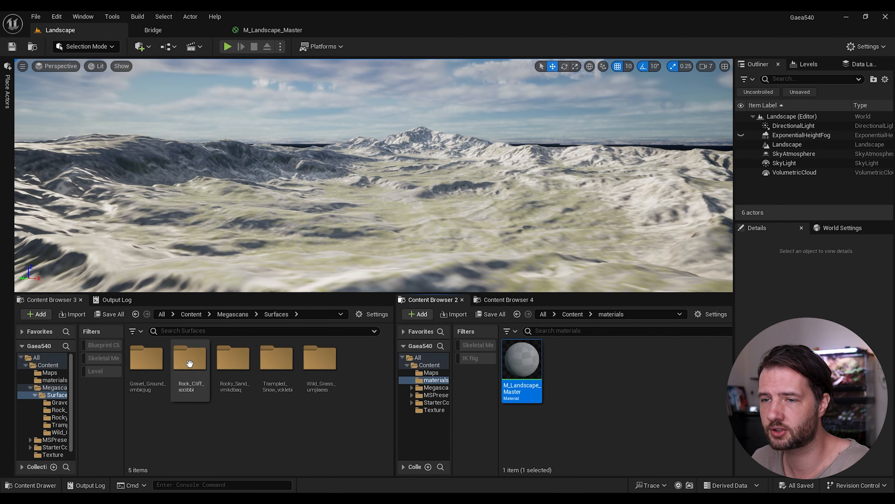
{"action": "double_click", "coordinate": [190, 362]}
{"action": "left_click", "coordinate": [188, 366]}
{"action": "left_click", "coordinate": [277, 363], "text": "shift"}
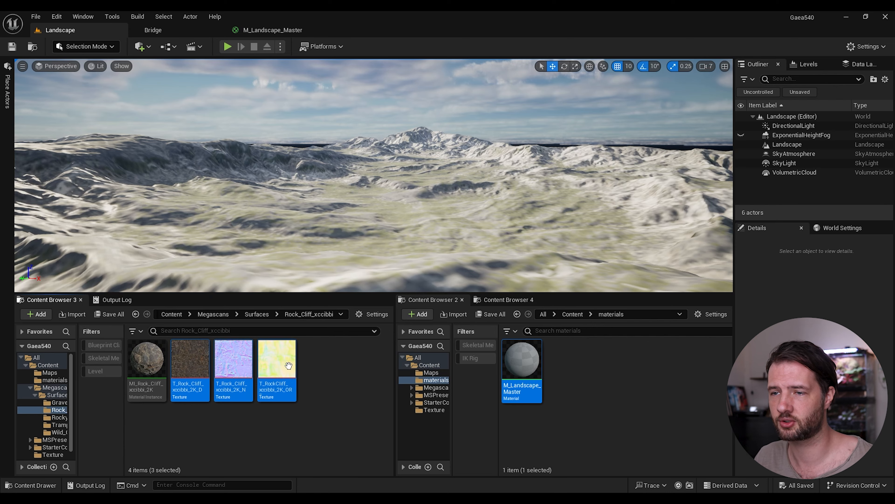
{"action": "left_click_drag", "start_coordinate": [190, 366], "coordinate": [387, 109]}
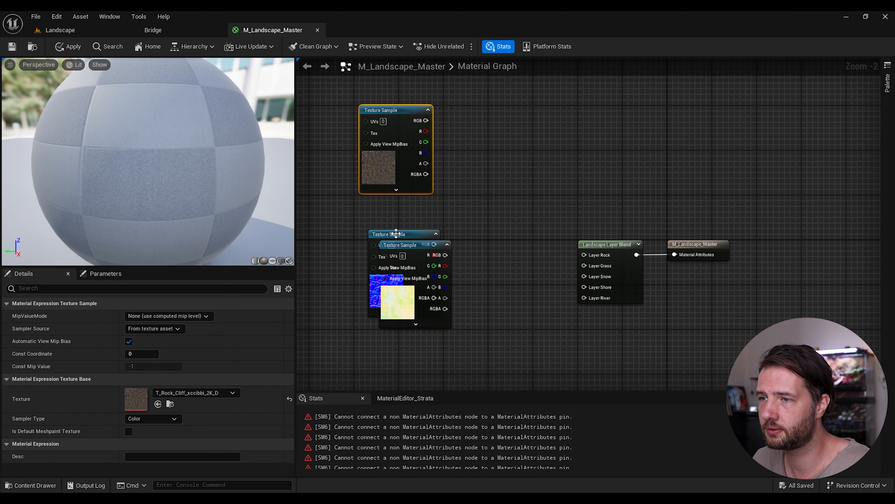
{"action": "left_click_drag", "start_coordinate": [396, 234], "coordinate": [387, 206]}
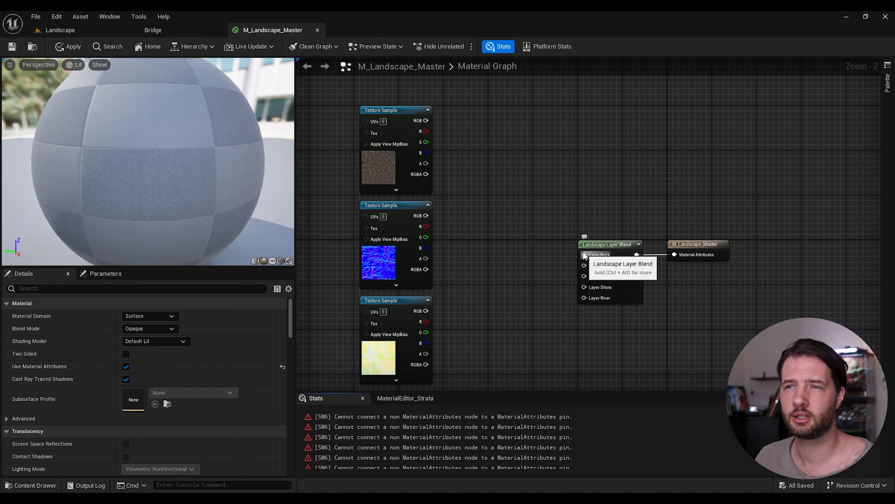
Add a MakeMaterialAttributes node connected to the Layer Rock input of the Landscape Layer Blend node
{"action": "left_click_drag", "start_coordinate": [584, 254], "coordinate": [502, 141]}
{"action": "type", "text": "make"}
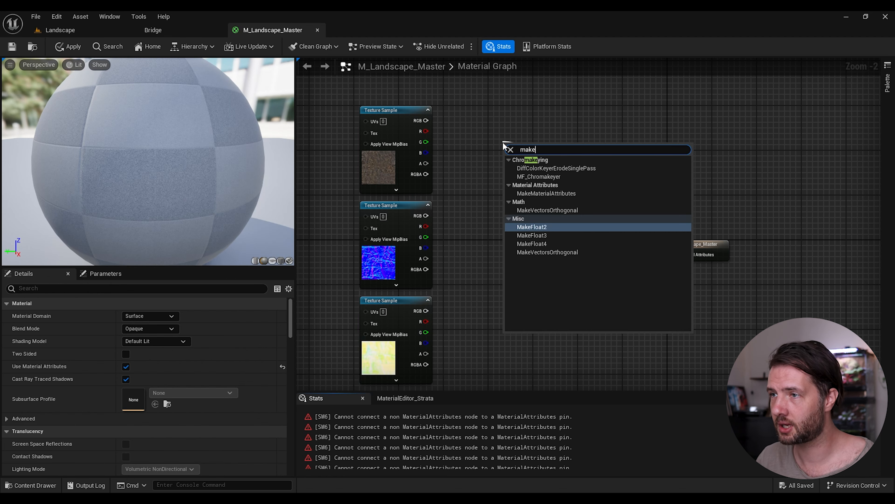
{"action": "type", "text": "mat"}
{"action": "key", "text": "Return"}
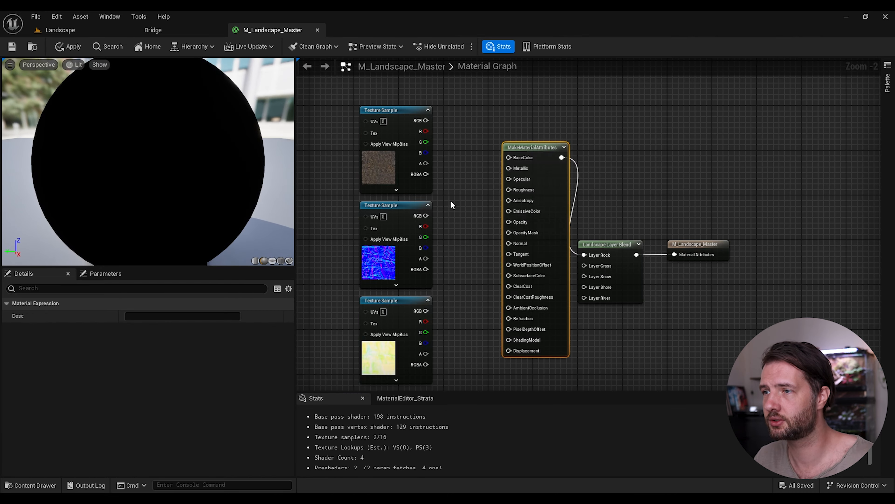
Arrange the rock nodes with the diffuse, packed and normal texture samples stacked in that order beside the MakeMaterialAttributes node
{"action": "right_click_drag", "start_coordinate": [452, 201], "coordinate": [578, 267]}
{"action": "right_click_drag", "start_coordinate": [680, 204], "coordinate": [583, 187]}
{"action": "left_click_drag", "start_coordinate": [565, 196], "coordinate": [534, 98]}
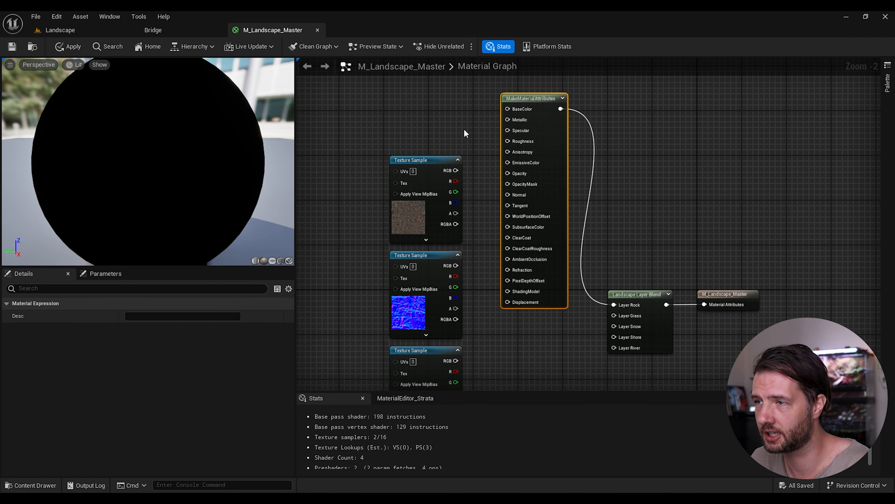
{"action": "right_click_drag", "start_coordinate": [502, 209], "coordinate": [560, 270]}
{"action": "left_click_drag", "start_coordinate": [487, 220], "coordinate": [462, 156]}
{"action": "left_click_drag", "start_coordinate": [474, 316], "coordinate": [400, 276]}
{"action": "right_click_drag", "start_coordinate": [500, 281], "coordinate": [446, 191]}
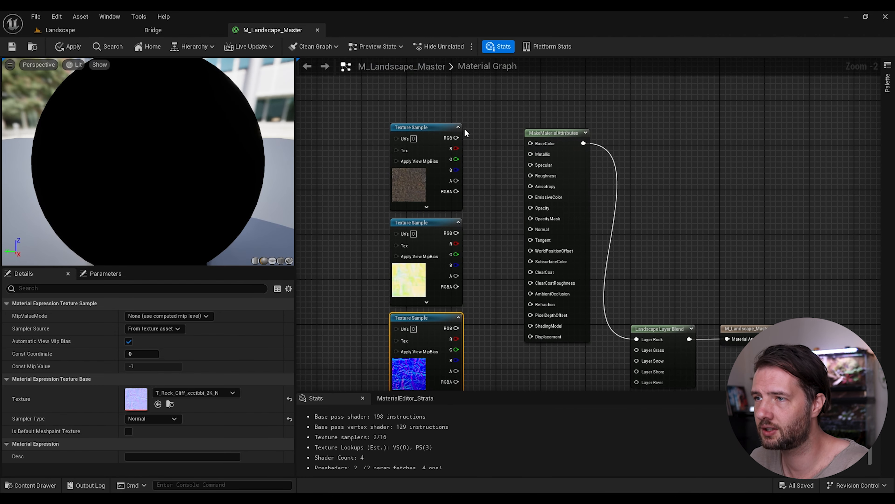
Wire the rock diffuse RGB to BaseColor, packed texture R to AmbientOcclusion and G to Roughness, and normal RGB to Normal
{"action": "left_click_drag", "start_coordinate": [456, 137], "coordinate": [481, 133]}
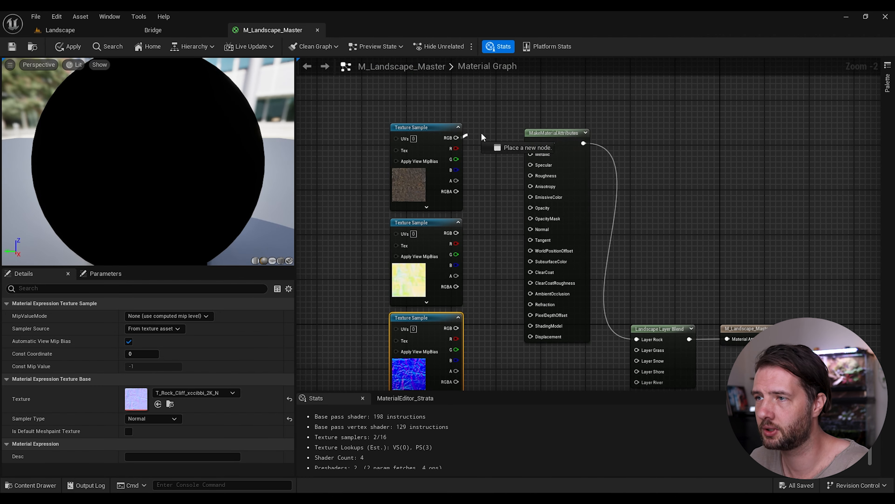
{"action": "left_click_drag", "start_coordinate": [537, 141], "coordinate": [536, 141]}
{"action": "left_click_drag", "start_coordinate": [456, 243], "coordinate": [489, 266]}
{"action": "left_click_drag", "start_coordinate": [533, 295], "coordinate": [533, 296]}
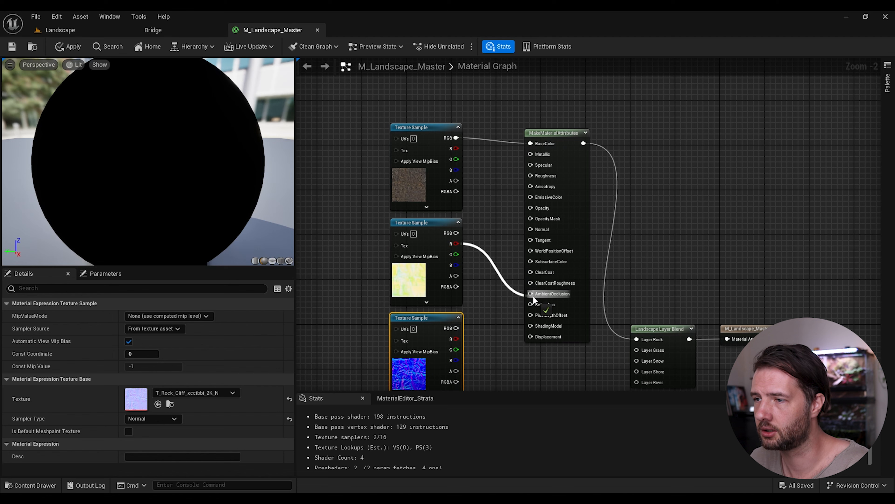
{"action": "left_click_drag", "start_coordinate": [455, 255], "coordinate": [530, 176]}
{"action": "left_click_drag", "start_coordinate": [456, 328], "coordinate": [533, 337]}
{"action": "left_click_drag", "start_coordinate": [518, 278], "coordinate": [530, 229]}
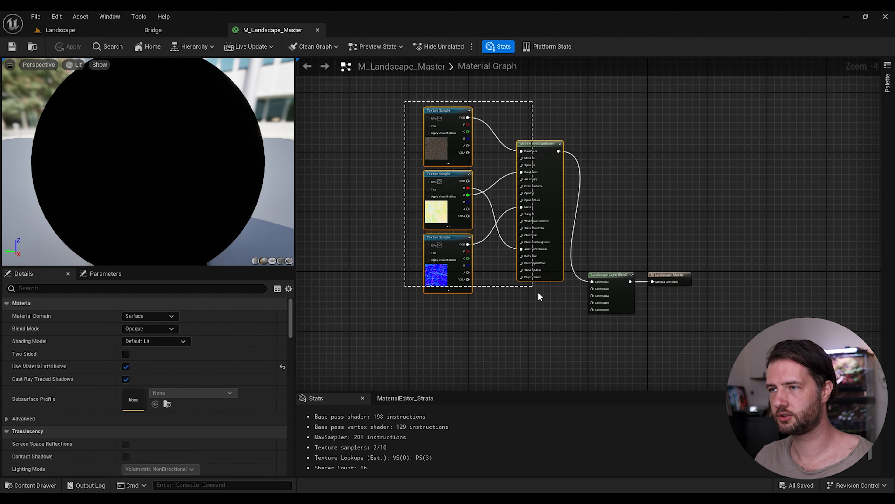
Duplicate the rock texture samples and MakeMaterialAttributes node below the original set and connect the copy to Layer Grass
{"action": "left_click_drag", "start_coordinate": [539, 296], "coordinate": [544, 301]}
{"action": "key", "text": "ctrl+c"}
{"action": "right_click_drag", "start_coordinate": [544, 301], "coordinate": [520, 247]}
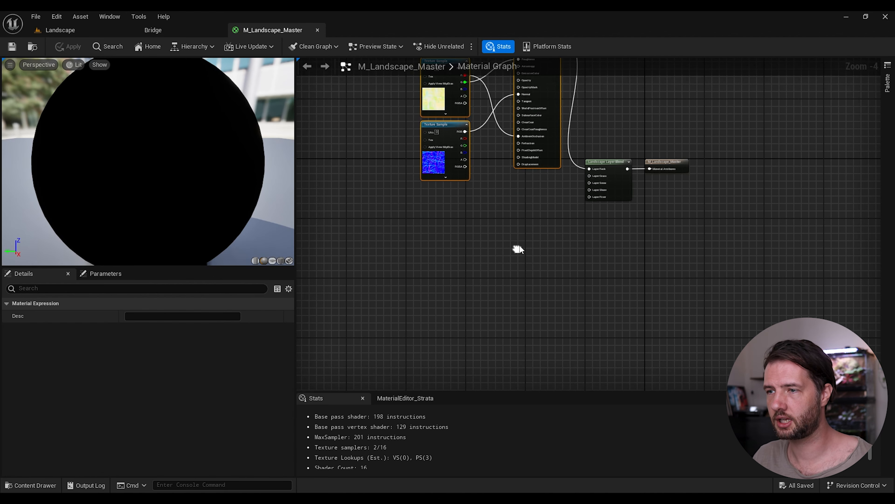
{"action": "key", "text": "ctrl+v"}
{"action": "left_click_drag", "start_coordinate": [610, 225], "coordinate": [591, 173]}
Float the material editor over the level editor and assign the Wild_Grass textures to the Grass layer's texture samples
{"action": "left_click", "coordinate": [574, 229]}
{"action": "left_click", "coordinate": [429, 227]}
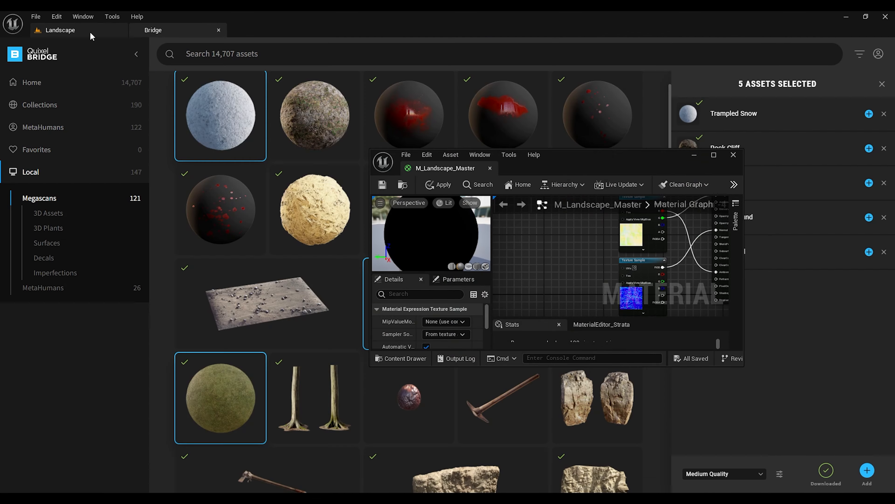
{"action": "left_click", "coordinate": [90, 32]}
{"action": "left_click_drag", "start_coordinate": [598, 151], "coordinate": [633, 44]}
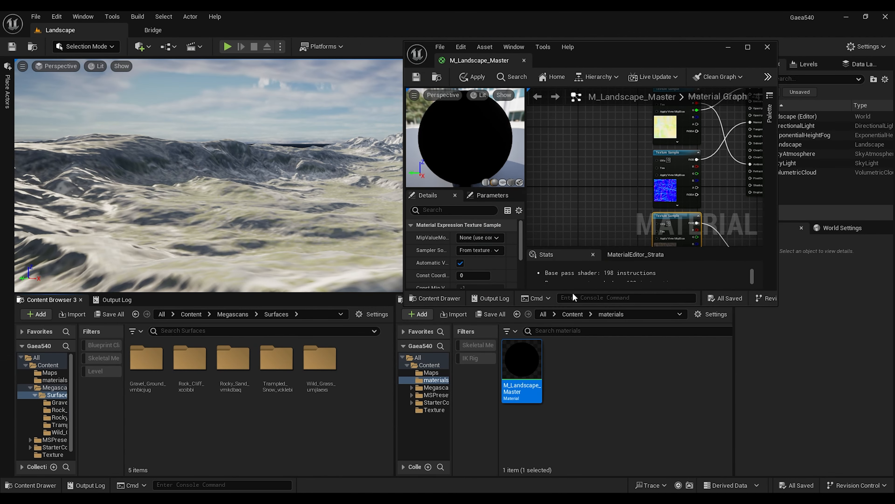
{"action": "left_click_drag", "start_coordinate": [599, 259], "coordinate": [599, 478]}
{"action": "double_click", "coordinate": [317, 367]}
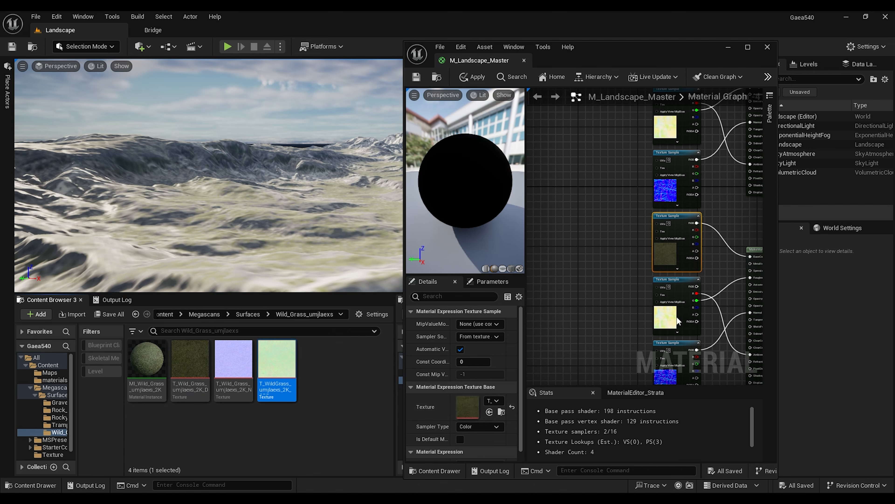
{"action": "left_click_drag", "start_coordinate": [233, 358], "coordinate": [677, 243]}
Connect the third copied node set's MakeMaterialAttributes output to Layer Snow
{"action": "scroll", "coordinate": [607, 240], "scroll_direction": "down", "scroll_amount": 5}
{"action": "scroll", "coordinate": [607, 241], "scroll_direction": "up", "scroll_amount": 3}
{"action": "left_click_drag", "start_coordinate": [723, 370], "coordinate": [589, 188]}
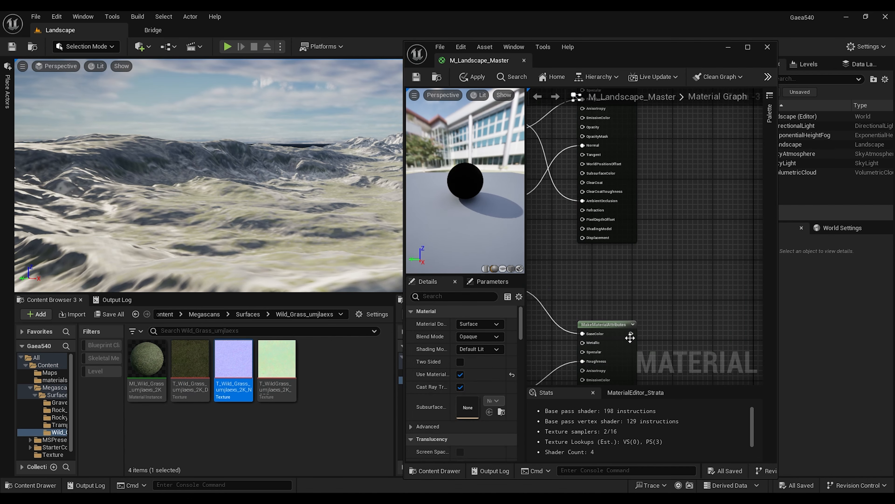
{"action": "left_click_drag", "start_coordinate": [629, 335], "coordinate": [646, 220]}
Assign the Trampled_Snow diffuse, packed and normal textures to the Snow layer's three texture samples
{"action": "scroll", "coordinate": [665, 270], "scroll_direction": "down", "scroll_amount": 2}
{"action": "left_click", "coordinate": [247, 314]}
{"action": "double_click", "coordinate": [276, 359]}
{"action": "scroll", "coordinate": [635, 212], "scroll_direction": "up", "scroll_amount": 1}
{"action": "left_click_drag", "start_coordinate": [190, 358], "coordinate": [631, 197]}
{"action": "left_click_drag", "start_coordinate": [277, 358], "coordinate": [627, 272]}
{"action": "left_click_drag", "start_coordinate": [234, 358], "coordinate": [627, 334]}
Paste a fourth set of texture nodes below the snow set and connect its attributes output to Layer Shore
{"action": "scroll", "coordinate": [634, 333], "scroll_direction": "down", "scroll_amount": 2}
{"action": "right_click_drag", "start_coordinate": [678, 370], "coordinate": [634, 276]}
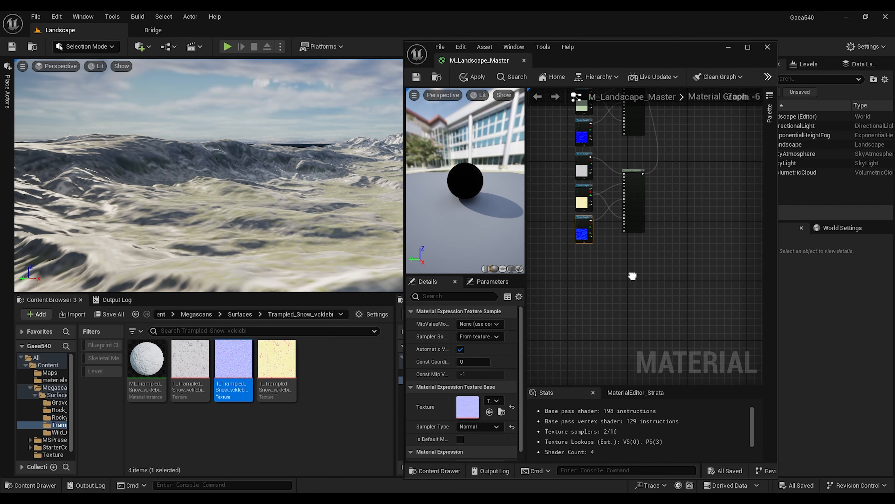
{"action": "key", "text": "ctrl+v"}
{"action": "left_click", "coordinate": [663, 264]}
{"action": "scroll", "coordinate": [562, 335], "scroll_direction": "up", "scroll_amount": 2}
{"action": "left_click_drag", "start_coordinate": [643, 246], "coordinate": [581, 300]}
{"action": "scroll", "coordinate": [596, 332], "scroll_direction": "up", "scroll_amount": 1}
Assign the Rocky_Sand diffuse, packed and normal textures to the Shore layer's three texture samples
{"action": "left_click", "coordinate": [240, 314]}
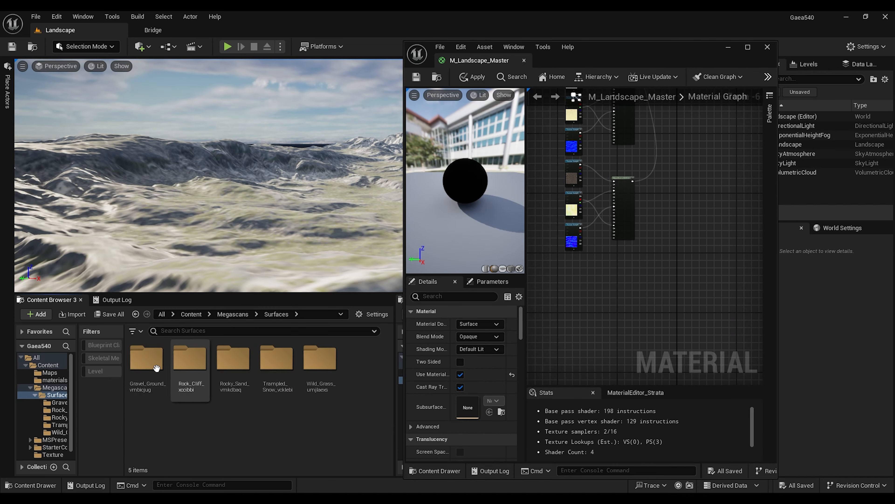
{"action": "double_click", "coordinate": [234, 360]}
{"action": "scroll", "coordinate": [617, 247], "scroll_direction": "up", "scroll_amount": 3}
{"action": "left_click", "coordinate": [190, 357]}
{"action": "left_click", "coordinate": [617, 166]}
{"action": "left_click", "coordinate": [489, 411]}
{"action": "left_click", "coordinate": [615, 273]}
{"action": "left_click", "coordinate": [277, 358]}
{"action": "left_click", "coordinate": [615, 363]}
{"action": "left_click", "coordinate": [233, 358]}
{"action": "left_click", "coordinate": [489, 411]}
Paste a fifth set of texture nodes below the shore set and connect its attributes output to Layer River
{"action": "scroll", "coordinate": [634, 225], "scroll_direction": "down", "scroll_amount": 3}
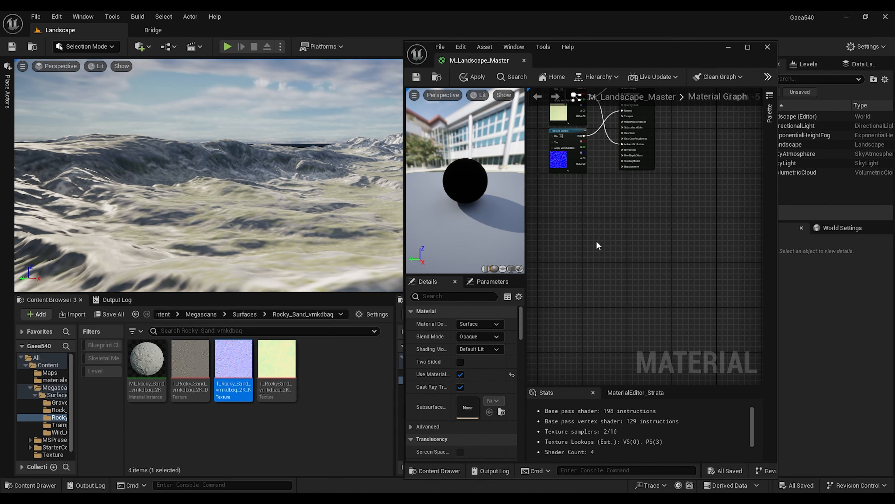
{"action": "key", "text": "ctrl+v"}
{"action": "left_click_drag", "start_coordinate": [666, 192], "coordinate": [691, 200]}
{"action": "scroll", "coordinate": [692, 200], "scroll_direction": "up", "scroll_amount": 3}
Assign the Gravel_Ground diffuse, packed and normal textures to the River layer's texture samples and save the material
{"action": "left_click", "coordinate": [244, 314]}
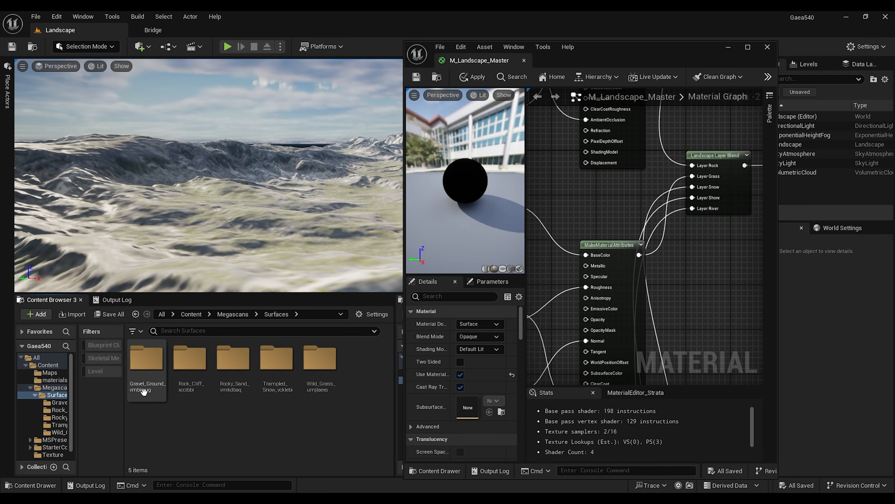
{"action": "double_click", "coordinate": [147, 370]}
{"action": "scroll", "coordinate": [566, 261], "scroll_direction": "down", "scroll_amount": 3}
{"action": "right_click_drag", "start_coordinate": [567, 262], "coordinate": [665, 170]}
{"action": "scroll", "coordinate": [616, 148], "scroll_direction": "up", "scroll_amount": 2}
{"action": "left_click", "coordinate": [664, 165]}
{"action": "left_click_drag", "start_coordinate": [190, 358], "coordinate": [467, 407]}
{"action": "left_click", "coordinate": [664, 249]}
{"action": "left_click_drag", "start_coordinate": [277, 358], "coordinate": [469, 408]}
{"action": "left_click", "coordinate": [664, 334]}
{"action": "left_click", "coordinate": [233, 358]}
{"action": "left_click", "coordinate": [489, 412]}
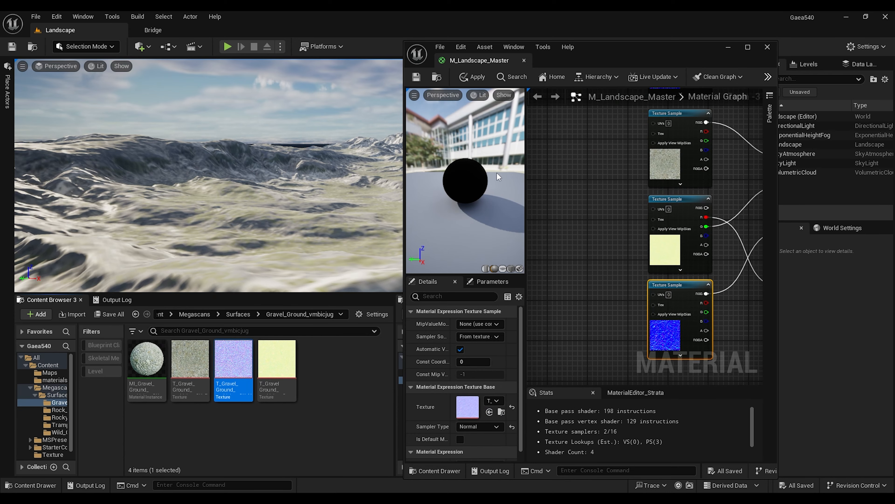
{"action": "key", "text": "ctrl+s"}
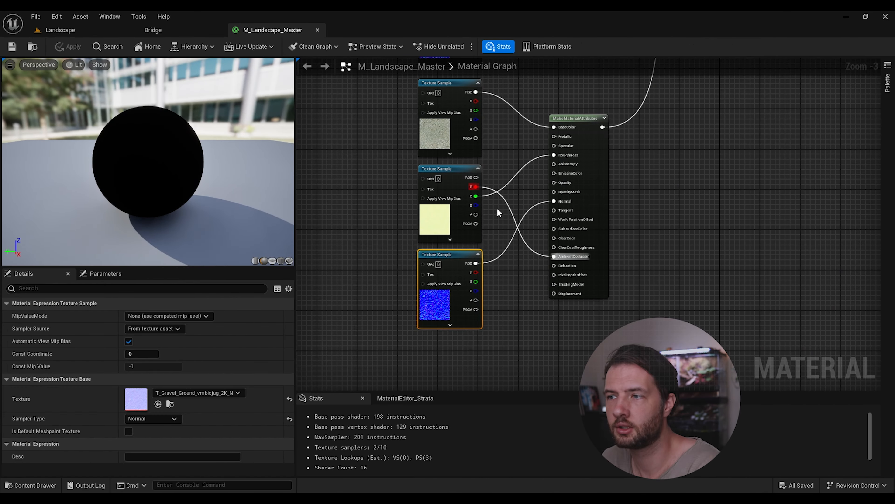
Wrap the rock texture samples and their MakeMaterialAttributes node in a comment box titled Rock
{"action": "left_click", "coordinate": [413, 174]}
{"action": "right_click_drag", "start_coordinate": [388, 390], "coordinate": [470, 380]}
{"action": "scroll", "coordinate": [471, 380], "scroll_direction": "down", "scroll_amount": 3}
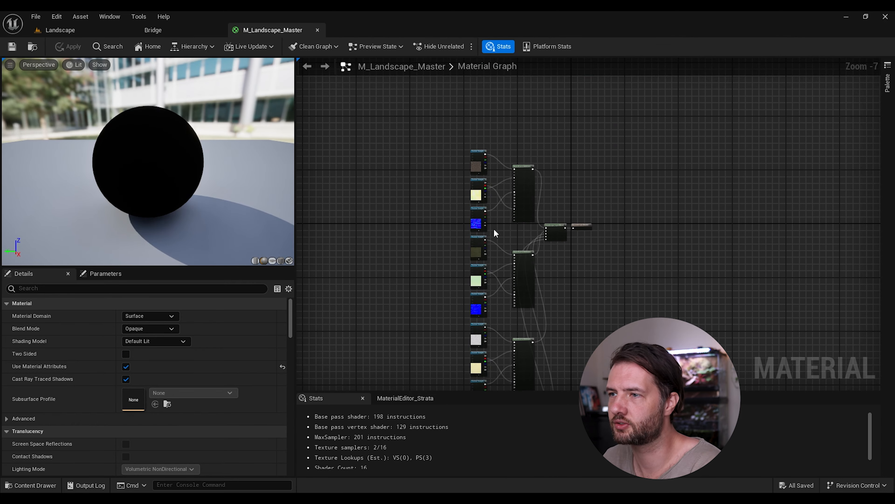
{"action": "scroll", "coordinate": [494, 228], "scroll_direction": "up", "scroll_amount": 3}
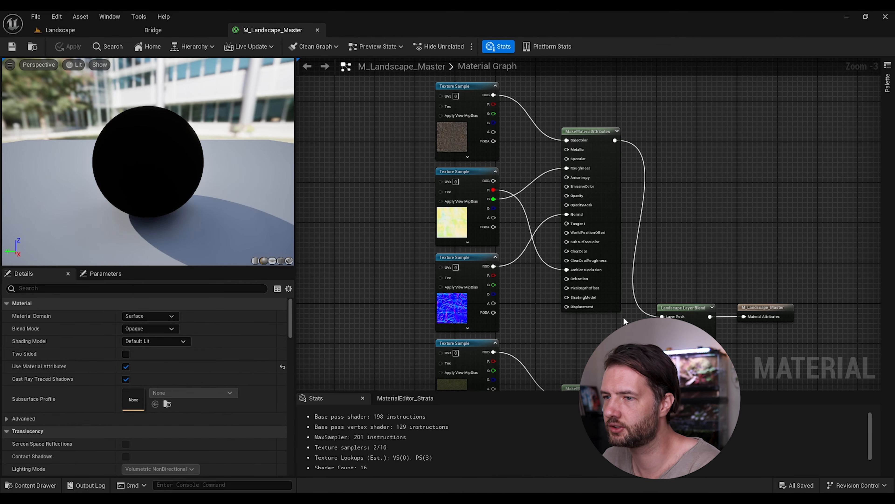
{"action": "left_click_drag", "start_coordinate": [407, 80], "coordinate": [624, 328]}
{"action": "key", "text": "c"}
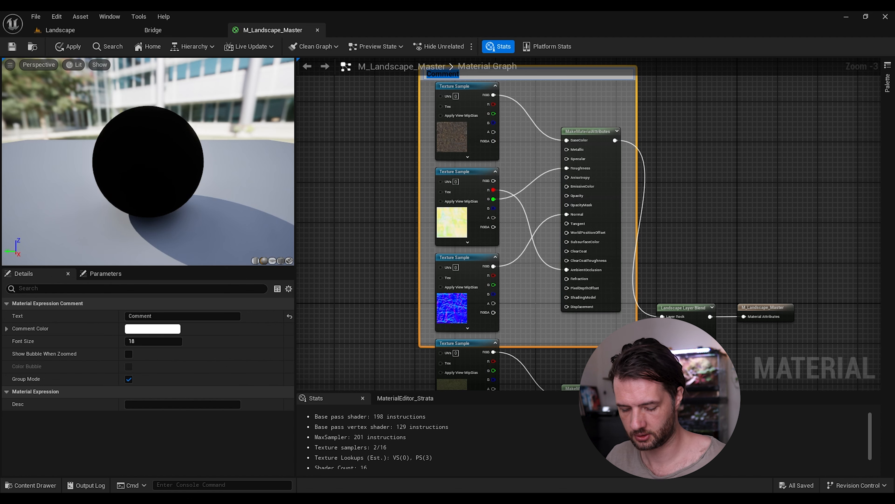
{"action": "type", "text": "Rock"}
{"action": "left_click", "coordinate": [680, 241]}
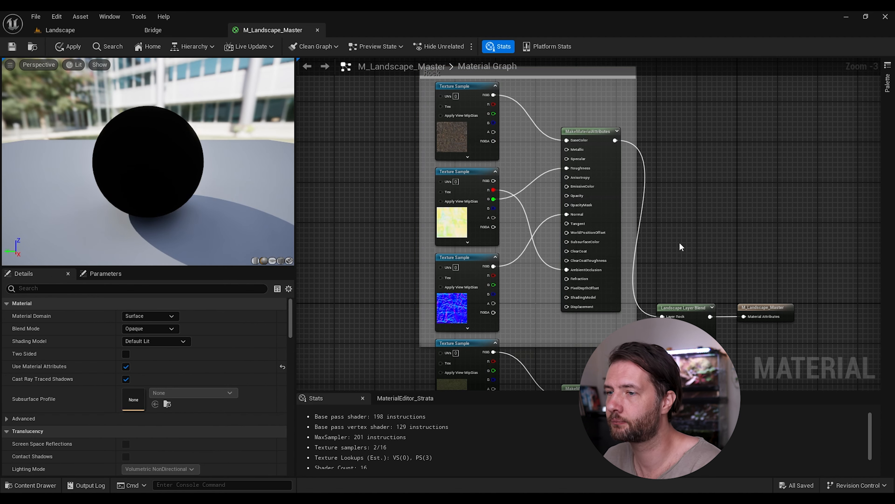
Move the Rock comment group up and to the left, clear of the grass nodes
{"action": "scroll", "coordinate": [679, 242], "scroll_direction": "down", "scroll_amount": 1}
{"action": "left_click_drag", "start_coordinate": [559, 109], "coordinate": [529, 86]}
{"action": "left_click", "coordinate": [667, 224]}
{"action": "right_click_drag", "start_coordinate": [666, 224], "coordinate": [632, 79]}
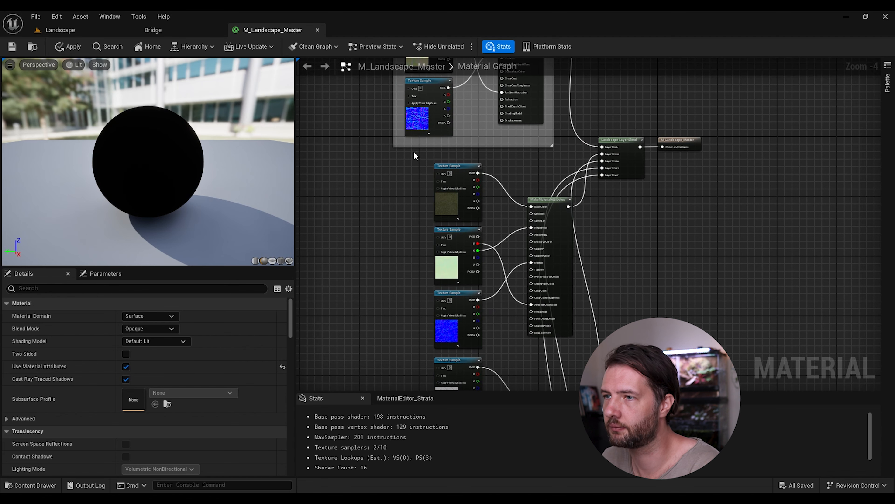
Align the grass node set beneath the Rock group and wrap it in a comment box titled Grass
{"action": "left_click_drag", "start_coordinate": [426, 155], "coordinate": [557, 344]}
{"action": "left_click_drag", "start_coordinate": [546, 200], "coordinate": [515, 196]}
{"action": "key", "text": "c"}
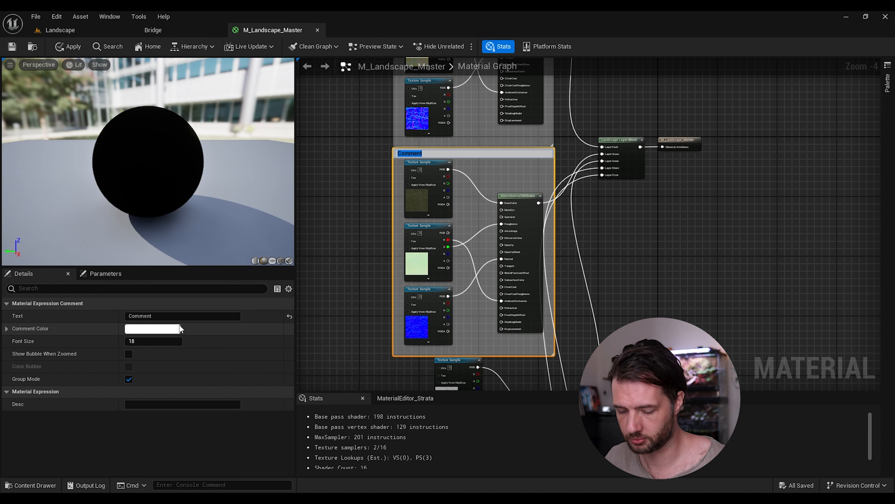
{"action": "type", "text": "Grass"}
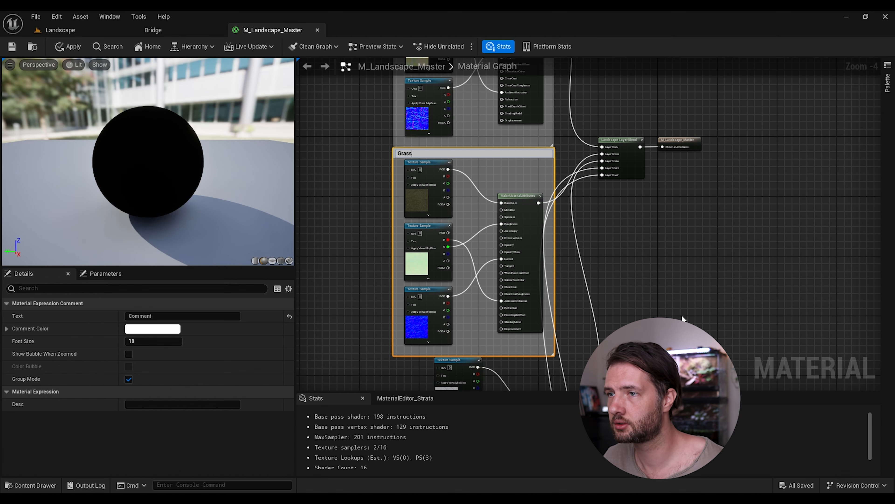
{"action": "left_click", "coordinate": [683, 319]}
Wrap the trampled snow texture samples and their MakeMaterialAttributes node in a comment box titled Snow
{"action": "right_click_drag", "start_coordinate": [683, 318], "coordinate": [672, 187]}
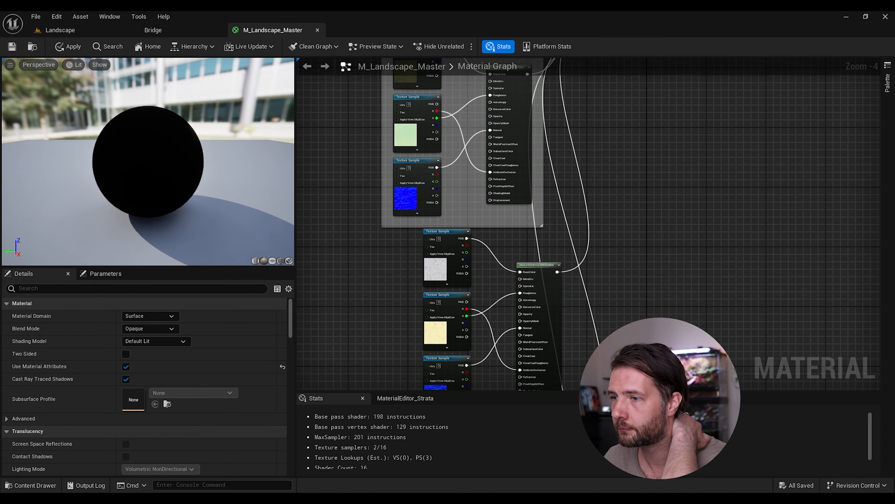
{"action": "right_click_drag", "start_coordinate": [458, 274], "coordinate": [465, 171]}
{"action": "left_click_drag", "start_coordinate": [422, 131], "coordinate": [575, 309]}
{"action": "right_click_drag", "start_coordinate": [638, 148], "coordinate": [695, 165]}
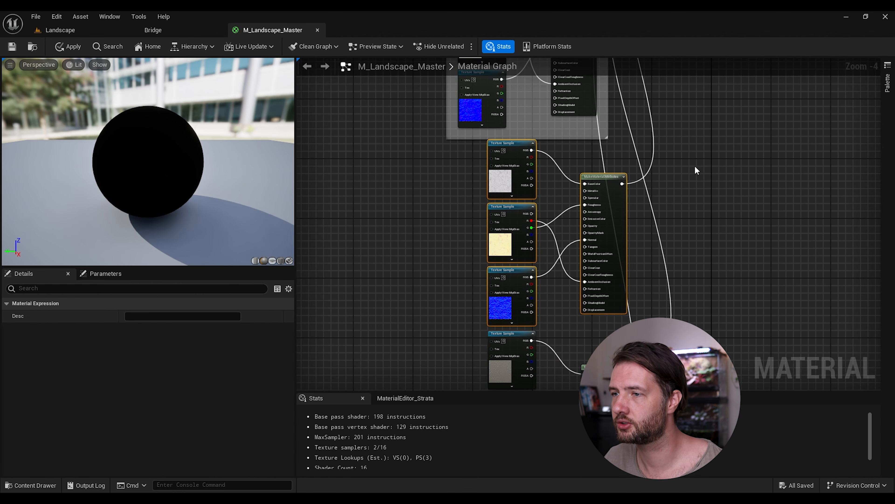
{"action": "type", "text": "cSnw"}
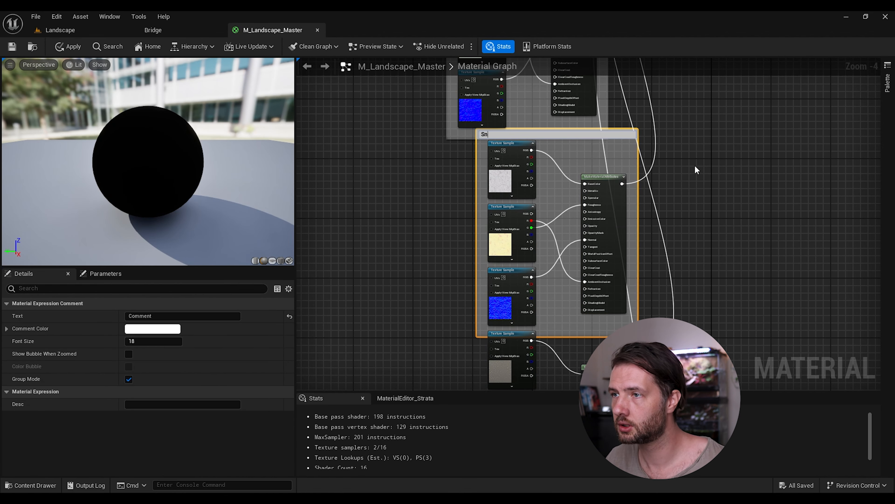
{"action": "type", "text": "ow"}
{"action": "left_click", "coordinate": [694, 165]}
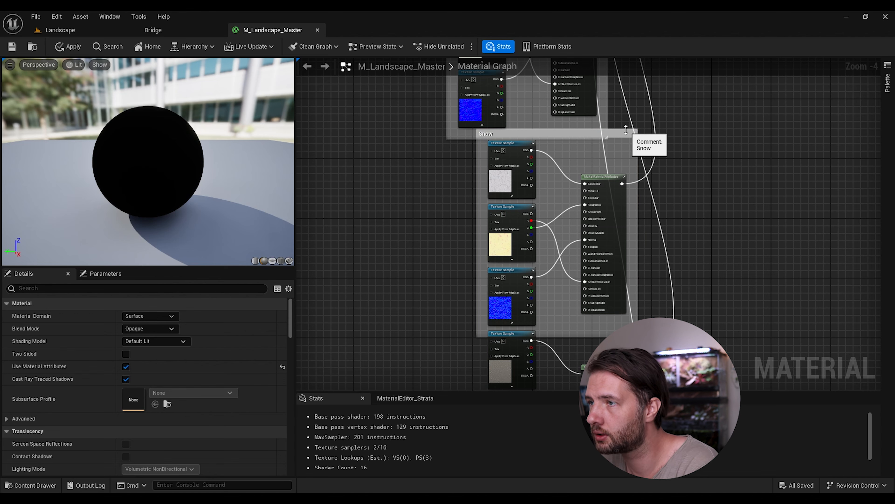
Align the Snow group beneath Grass and wrap the shore texture samples and their MakeMaterialAttributes node in a comment box titled Shore
{"action": "left_click_drag", "start_coordinate": [626, 129], "coordinate": [591, 147]}
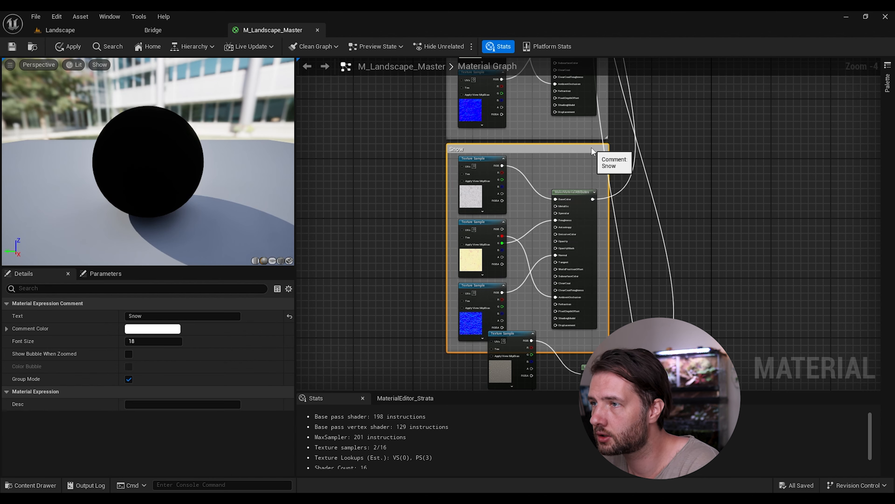
{"action": "left_click", "coordinate": [741, 187]}
{"action": "right_click_drag", "start_coordinate": [740, 187], "coordinate": [701, 59]}
{"action": "left_click_drag", "start_coordinate": [605, 286], "coordinate": [467, 157]}
{"action": "key", "text": "c"}
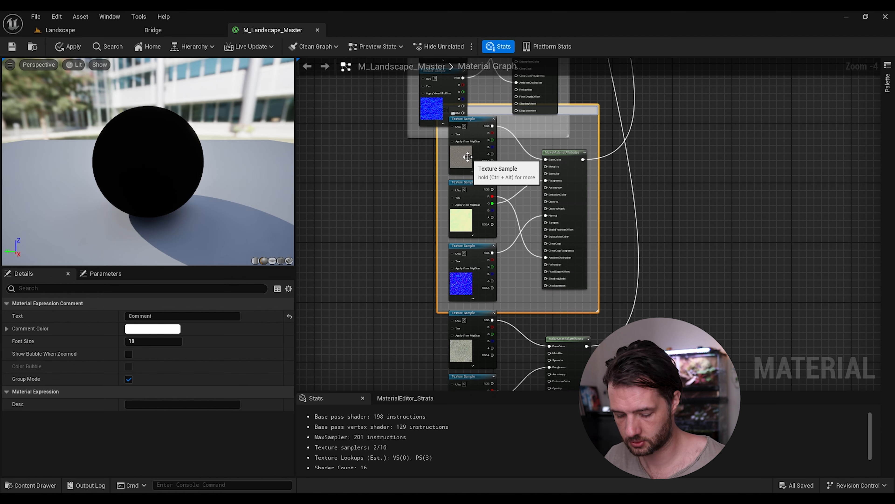
{"action": "left_click", "coordinate": [726, 126]}
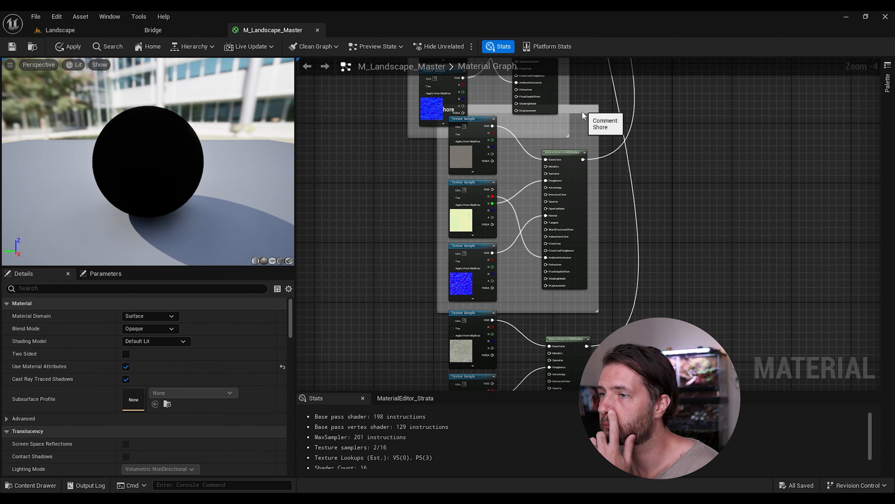
Align the Shore group beneath Snow and wrap the last texture samples and their MakeMaterialAttributes node in a comment box titled River
{"action": "left_click_drag", "start_coordinate": [582, 110], "coordinate": [552, 148]}
{"action": "left_click", "coordinate": [646, 152]}
{"action": "right_click_drag", "start_coordinate": [593, 339], "coordinate": [613, 174]}
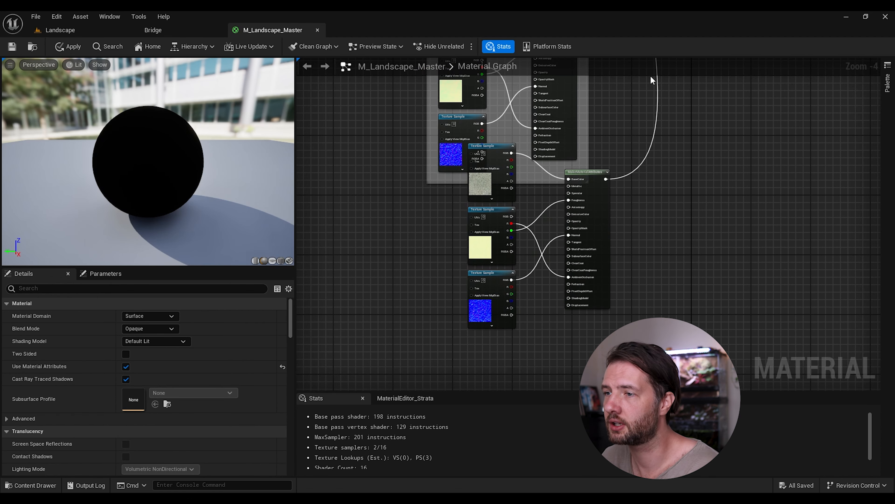
{"action": "left_click_drag", "start_coordinate": [600, 354], "coordinate": [477, 197]}
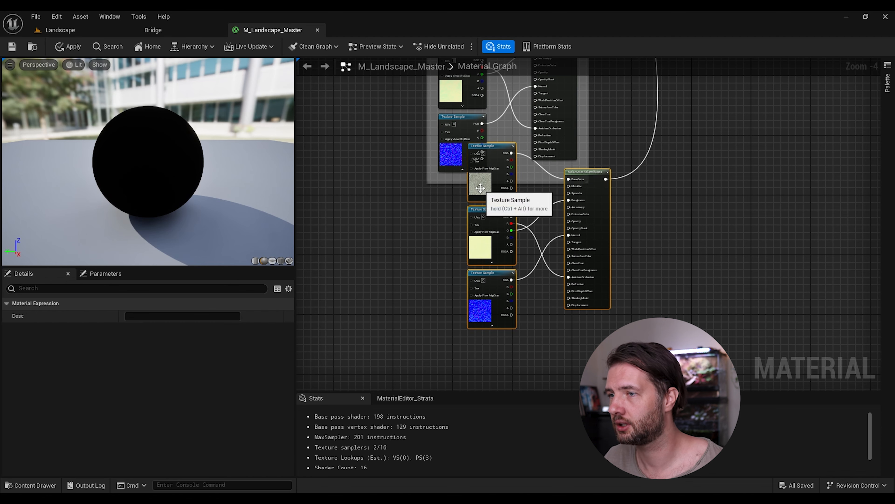
{"action": "type", "text": "c"}
{"action": "type", "text": "River"}
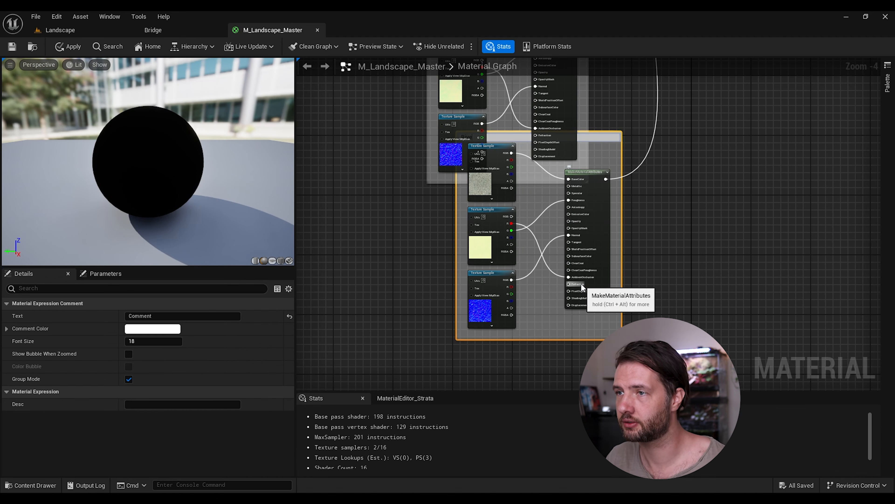
{"action": "left_click", "coordinate": [662, 215]}
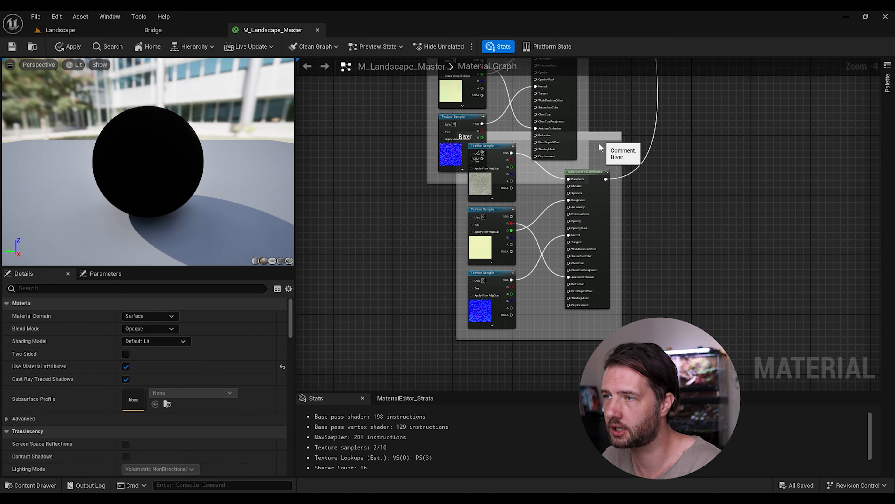
Align the River comment group beneath the Shore group and save the material
{"action": "left_click_drag", "start_coordinate": [602, 140], "coordinate": [574, 200]}
{"action": "left_click", "coordinate": [614, 204]}
{"action": "scroll", "coordinate": [614, 205], "scroll_direction": "down", "scroll_amount": 3}
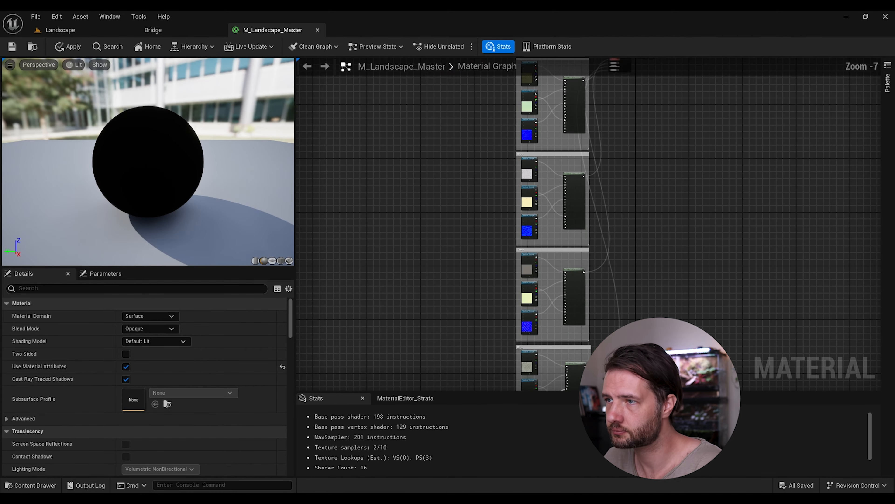
{"action": "scroll", "coordinate": [598, 248], "scroll_direction": "up", "scroll_amount": 3}
{"action": "right_click_drag", "start_coordinate": [696, 204], "coordinate": [578, 180]}
{"action": "left_click", "coordinate": [12, 46]}
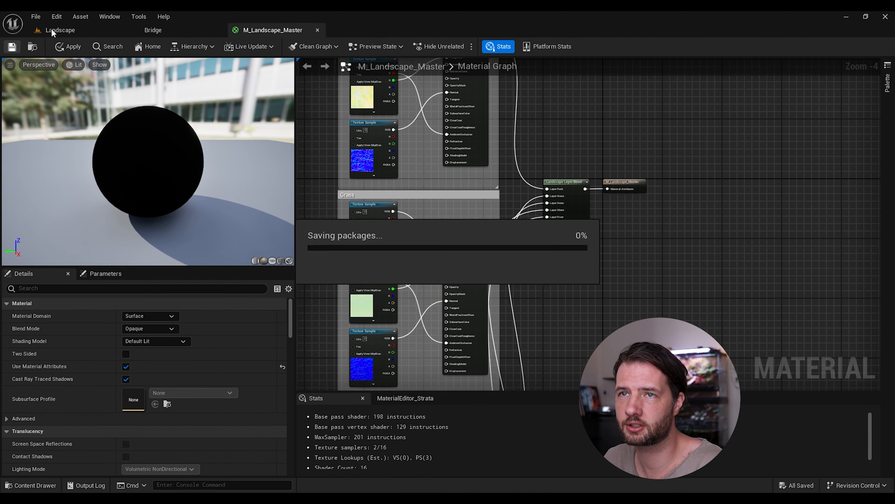
Assign M_Landscape_Master as the Landscape Material of the Landscape actor in the level and save the level
{"action": "left_click", "coordinate": [60, 30]}
{"action": "left_click", "coordinate": [298, 192]}
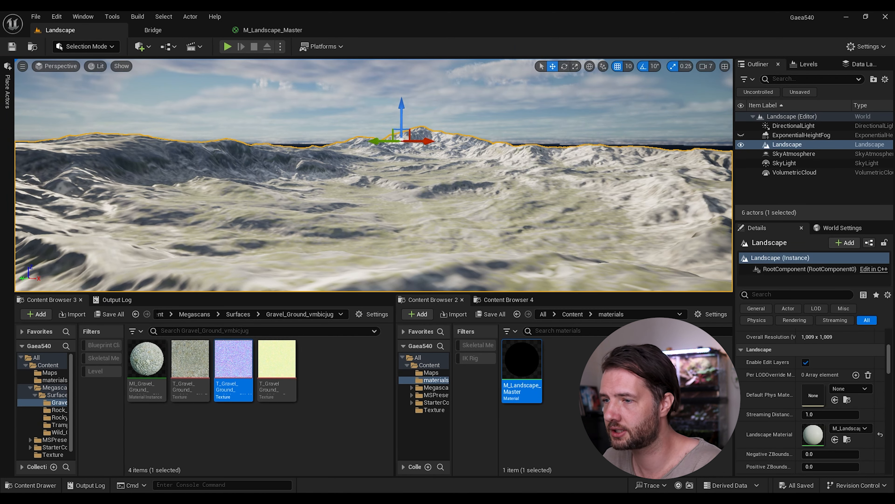
{"action": "left_click_drag", "start_coordinate": [537, 369], "coordinate": [808, 434]}
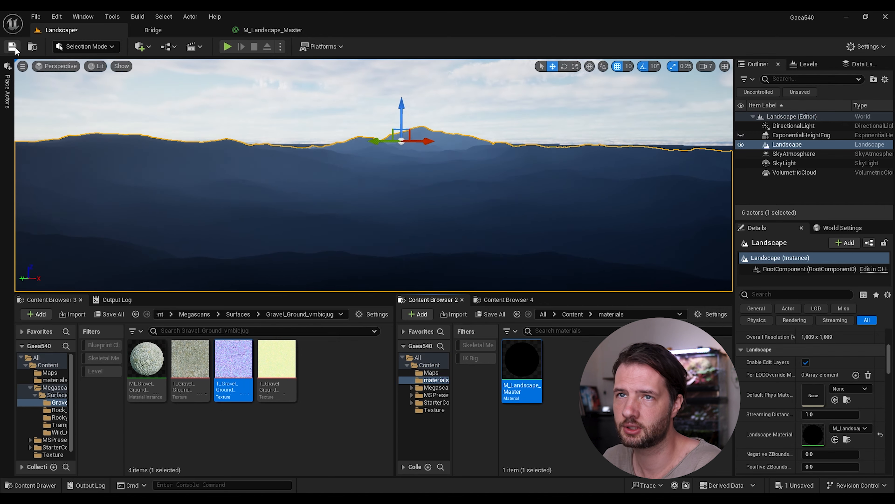
{"action": "left_click", "coordinate": [14, 48]}
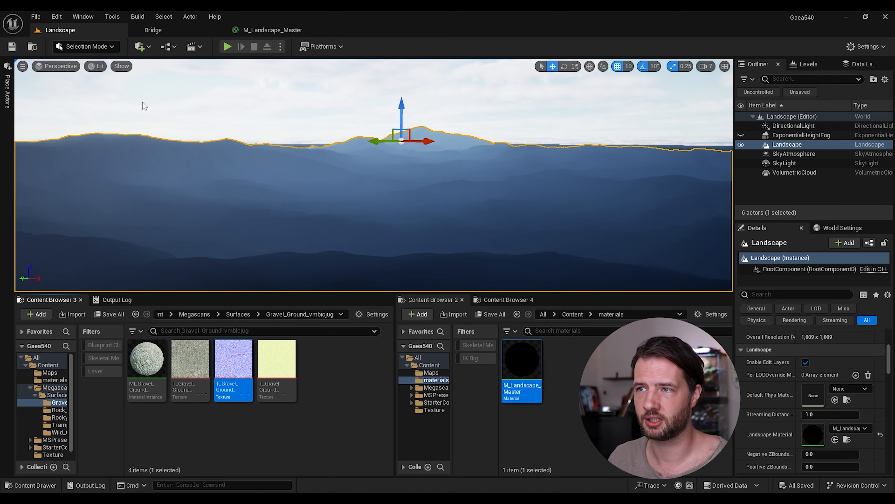
Enter landscape painting and create a weight-blended layer info object for the Rock layer, saved as Rock_LayerInfo in Landscape_sharedassets
{"action": "left_click", "coordinate": [81, 45]}
{"action": "left_click", "coordinate": [141, 70]}
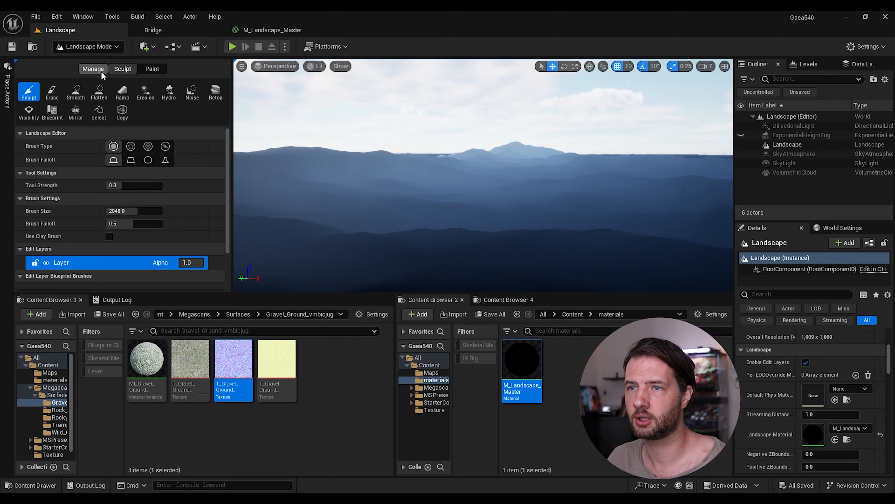
{"action": "left_click", "coordinate": [152, 68]}
{"action": "scroll", "coordinate": [130, 197], "scroll_direction": "down", "scroll_amount": 6}
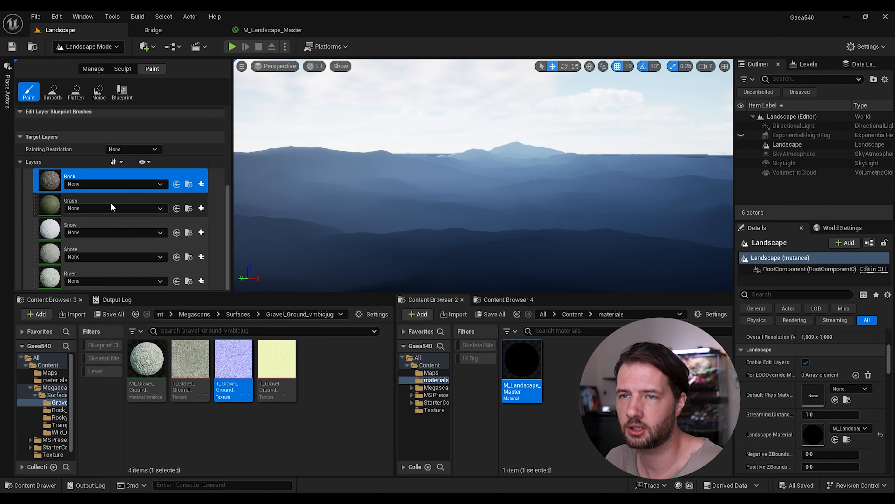
{"action": "left_click", "coordinate": [122, 185]}
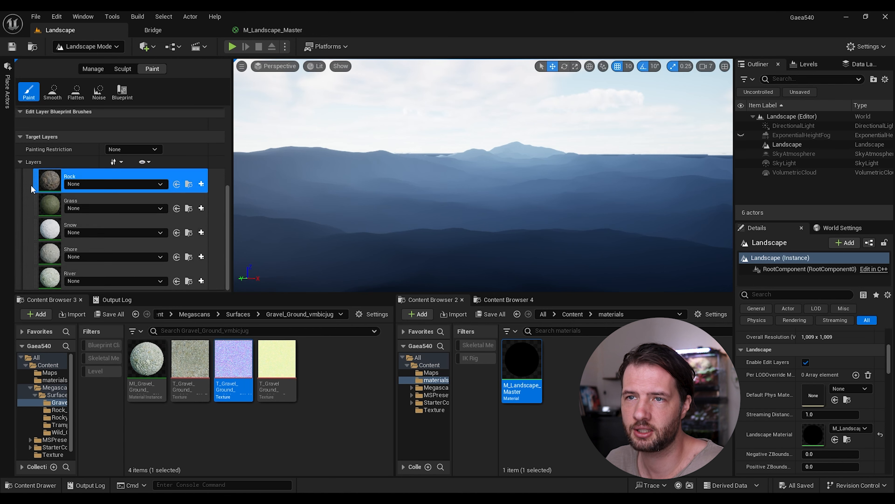
{"action": "left_click", "coordinate": [202, 184]}
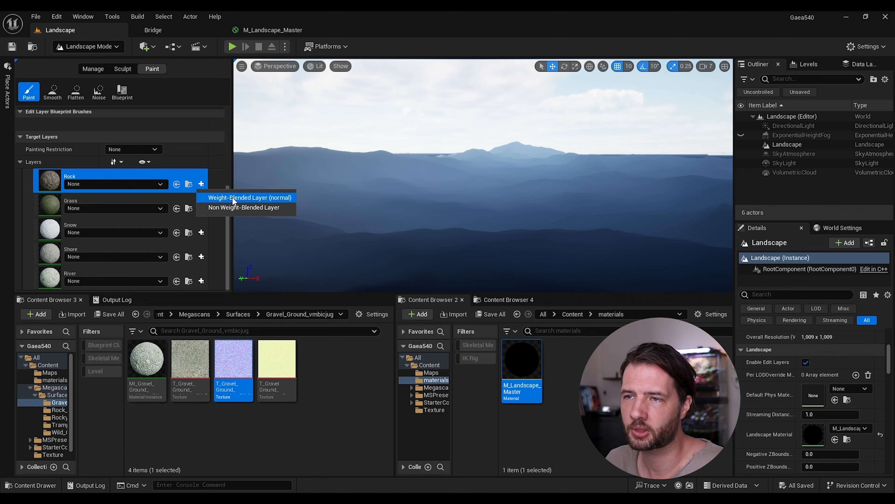
{"action": "left_click", "coordinate": [257, 198]}
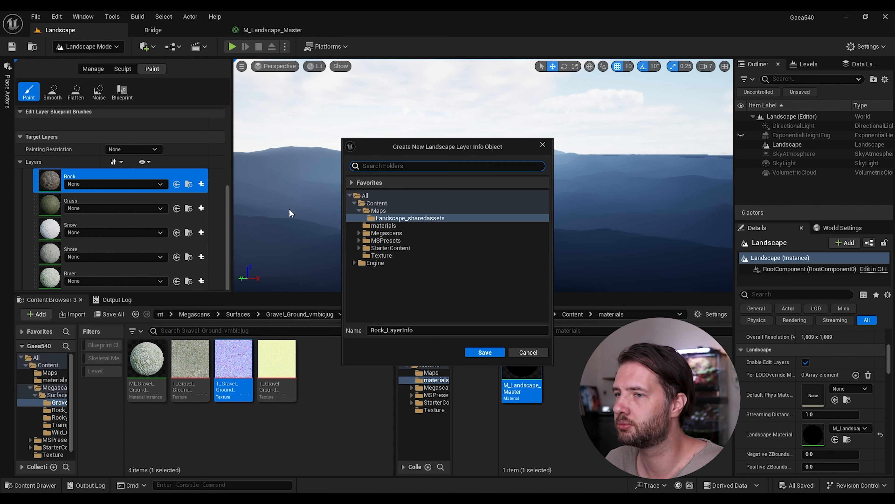
{"action": "left_click", "coordinate": [485, 352]}
Create weight-blended layer info objects for the Grass, Snow, Shore and River layers and return to Selection mode
{"action": "left_click", "coordinate": [202, 212]}
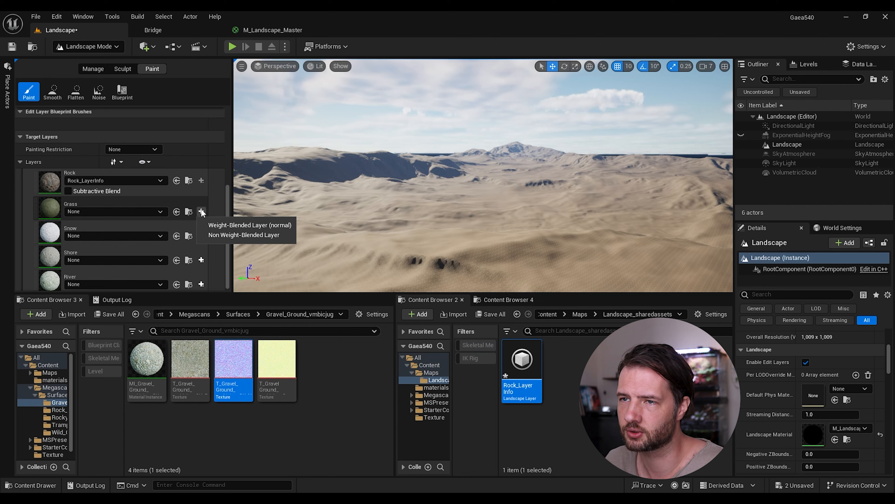
{"action": "left_click", "coordinate": [249, 225]}
{"action": "left_click", "coordinate": [485, 353]}
{"action": "left_click", "coordinate": [201, 239]}
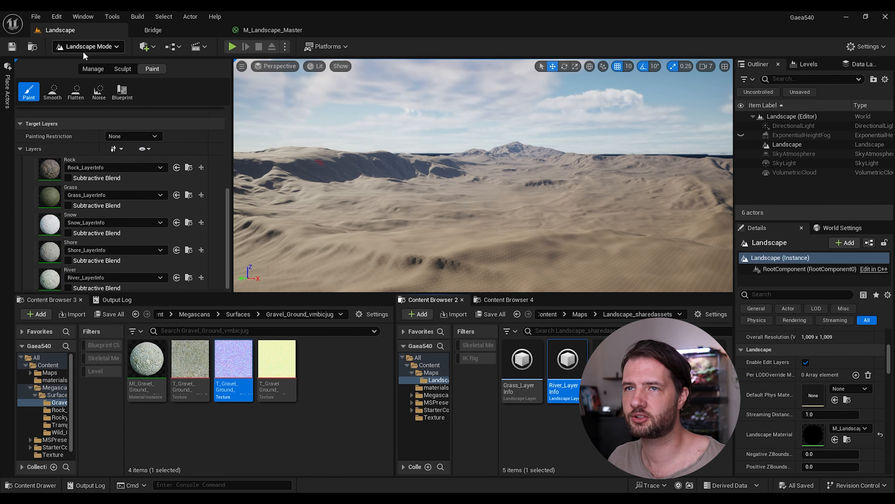
{"action": "left_click", "coordinate": [84, 46]}
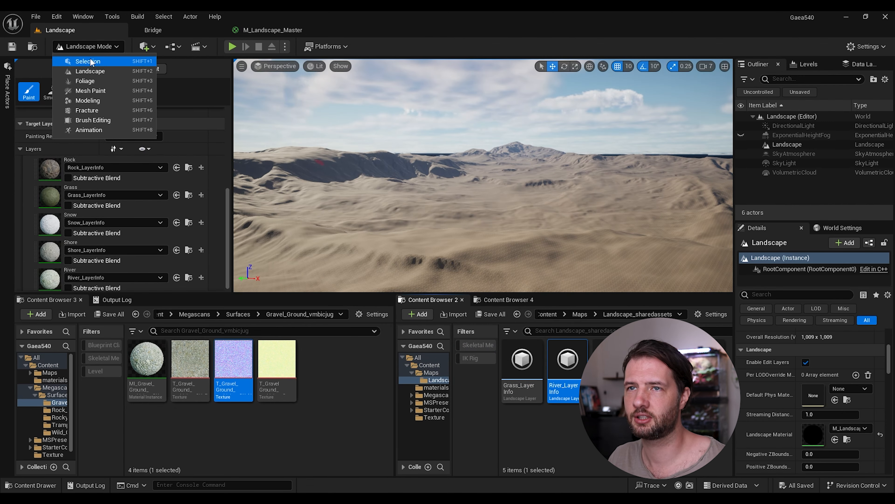
{"action": "left_click", "coordinate": [88, 60]}
Add a TextureCoordinate node beside the Rock group in M_Landscape_Master and connect it to the UVs of the rock base color texture sample
{"action": "right_click_drag", "start_coordinate": [353, 176], "coordinate": [353, 148]}
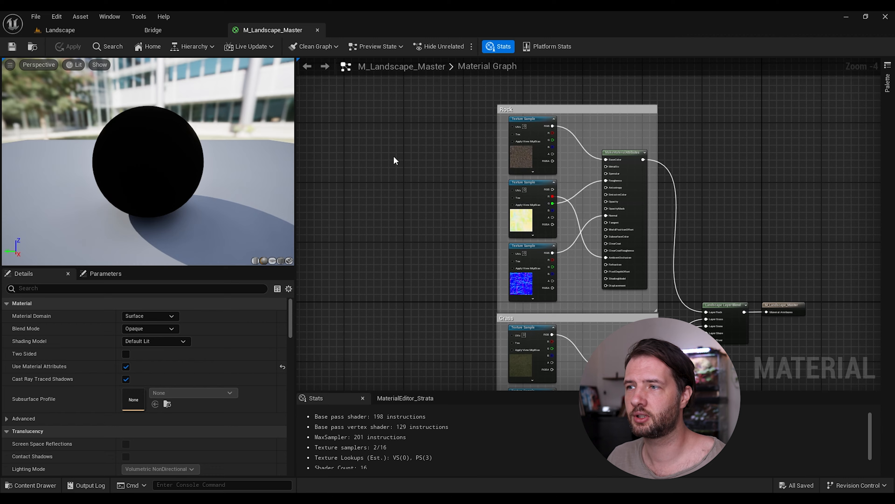
{"action": "right_click_drag", "start_coordinate": [393, 156], "coordinate": [383, 171]}
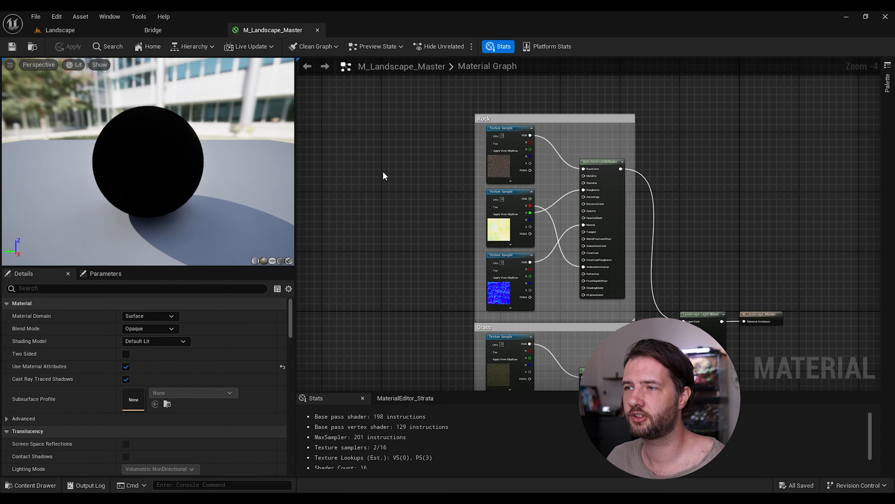
{"action": "right_click", "coordinate": [414, 183]}
{"action": "type", "text": "coo"}
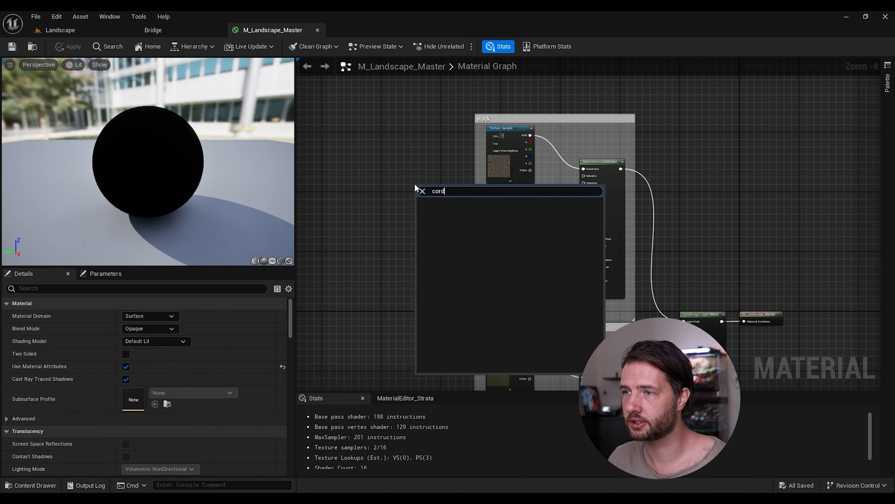
{"action": "type", "text": "rd"}
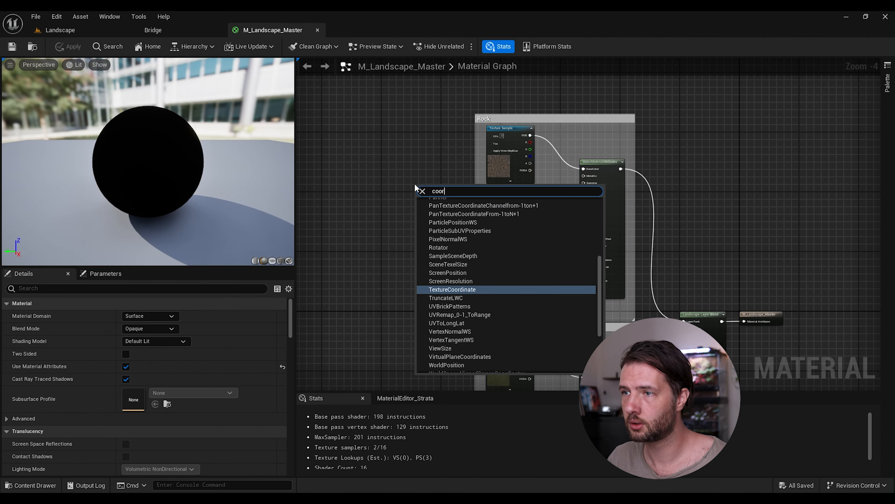
{"action": "left_click", "coordinate": [470, 288]}
{"action": "scroll", "coordinate": [387, 189], "scroll_direction": "up", "scroll_amount": 4}
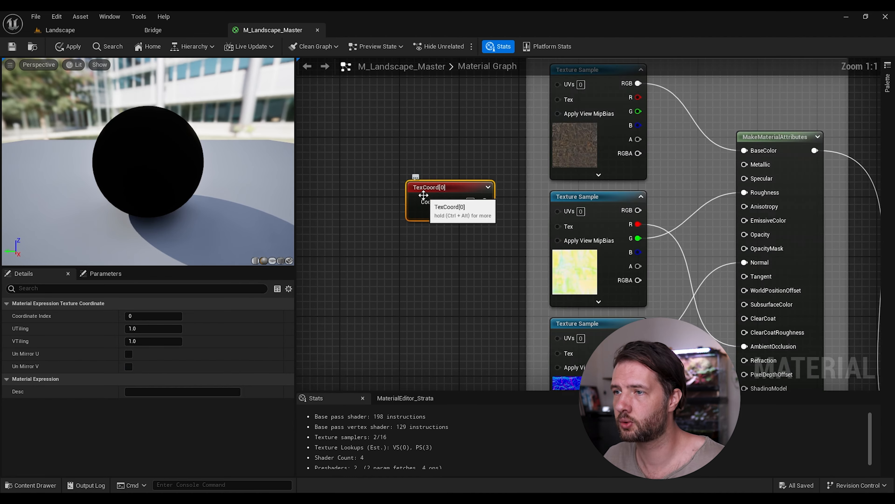
{"action": "scroll", "coordinate": [388, 188], "scroll_direction": "down", "scroll_amount": 2}
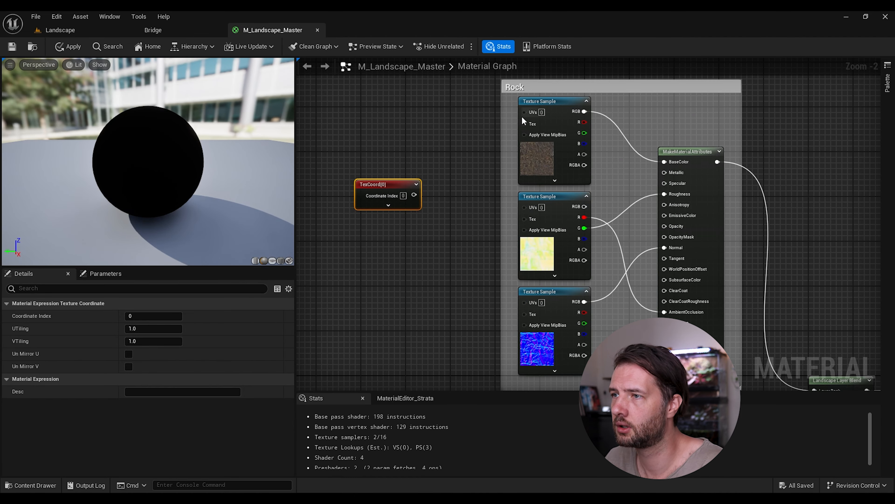
{"action": "left_click_drag", "start_coordinate": [414, 195], "coordinate": [524, 112]}
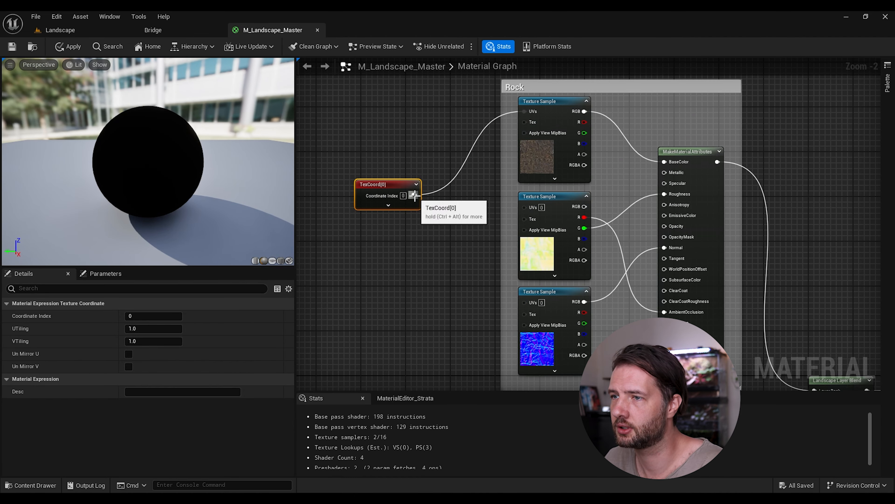
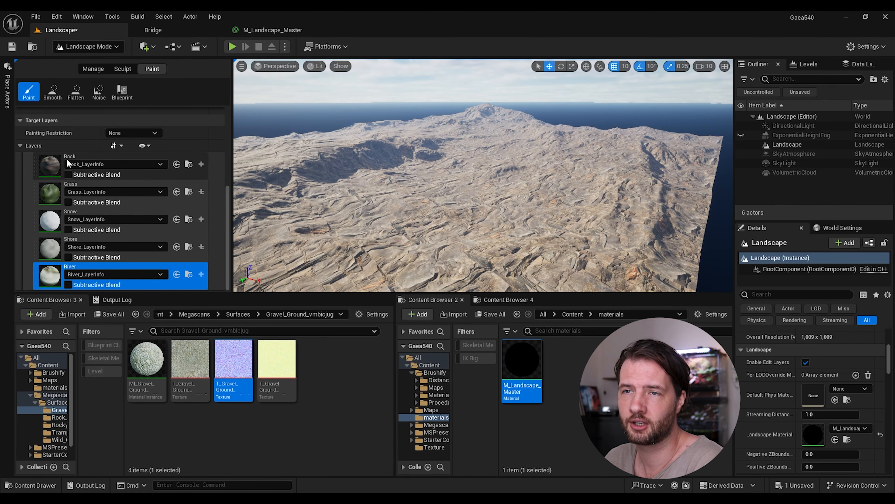
Open the landscape import/export tool from the Rock paint layer and expand the list of importable layers
{"action": "left_click", "coordinate": [48, 163]}
{"action": "right_click", "coordinate": [47, 163]}
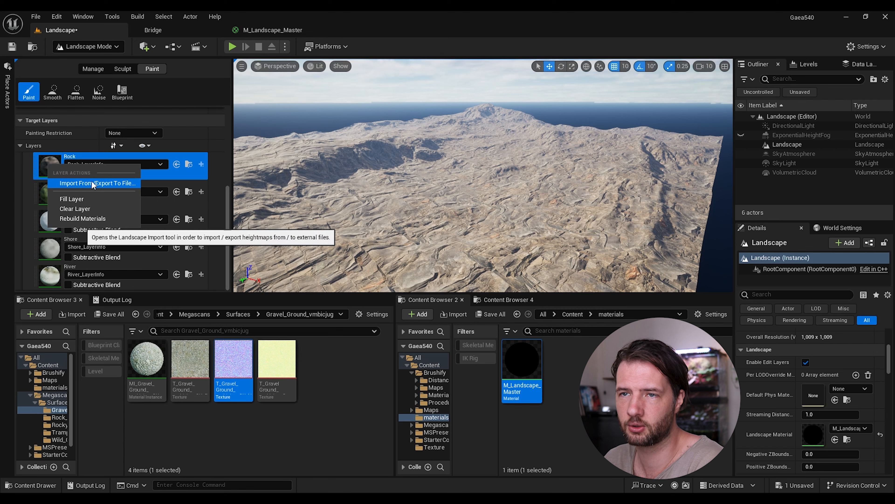
{"action": "left_click", "coordinate": [109, 183]}
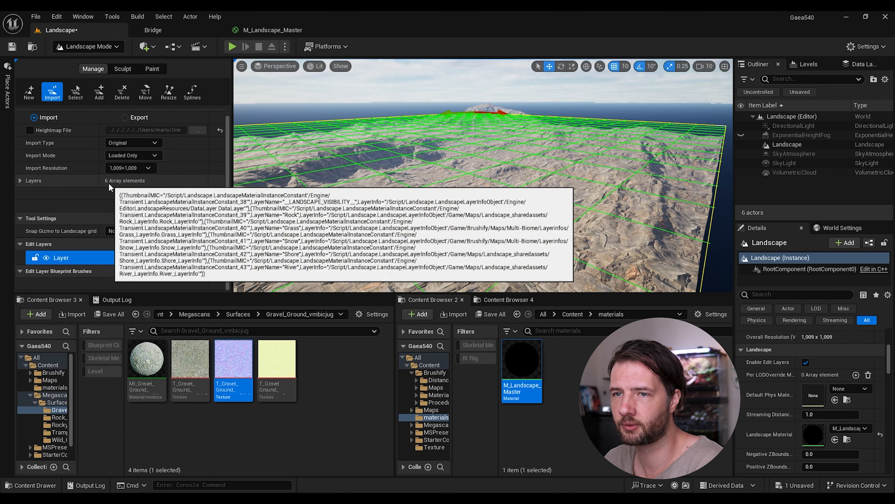
{"action": "scroll", "coordinate": [64, 184], "scroll_direction": "up", "scroll_amount": 1}
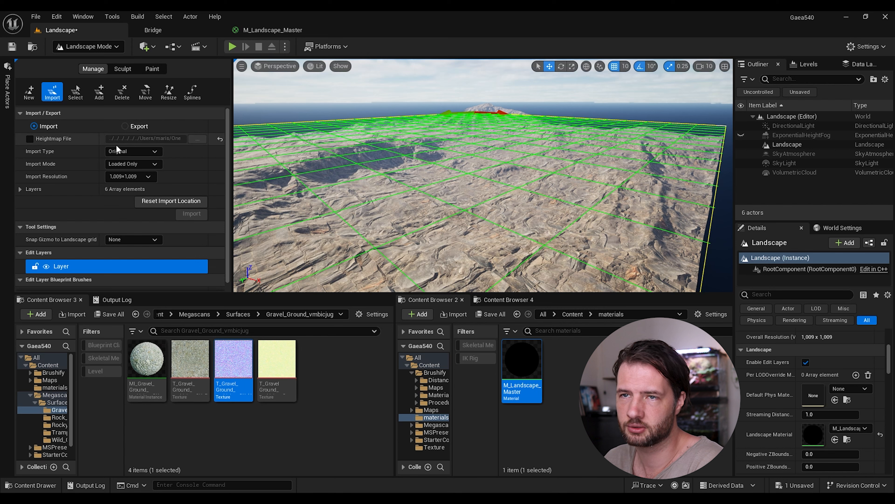
{"action": "left_click", "coordinate": [21, 189]}
{"action": "scroll", "coordinate": [21, 192], "scroll_direction": "down", "scroll_amount": 2}
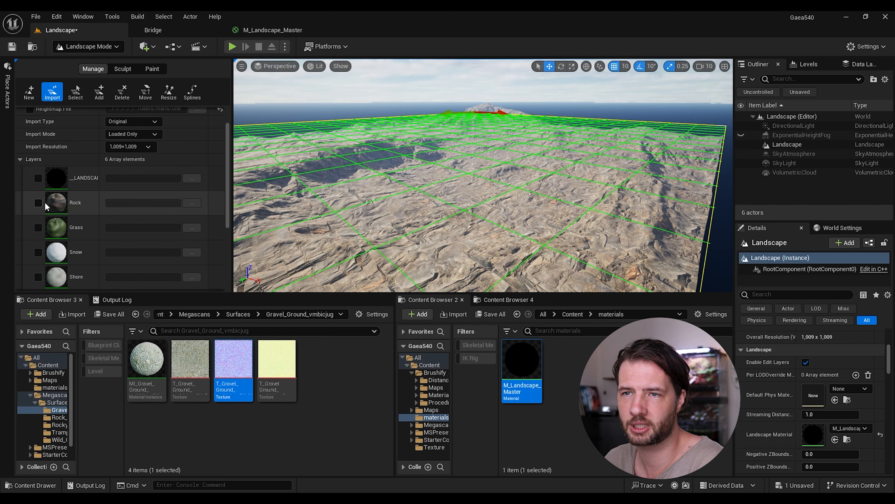
Import the Arboreal-ColorGuide mask from the Forest_Biome_Tut build folder 003 into the Grass layer only
{"action": "scroll", "coordinate": [53, 205], "scroll_direction": "down", "scroll_amount": 4}
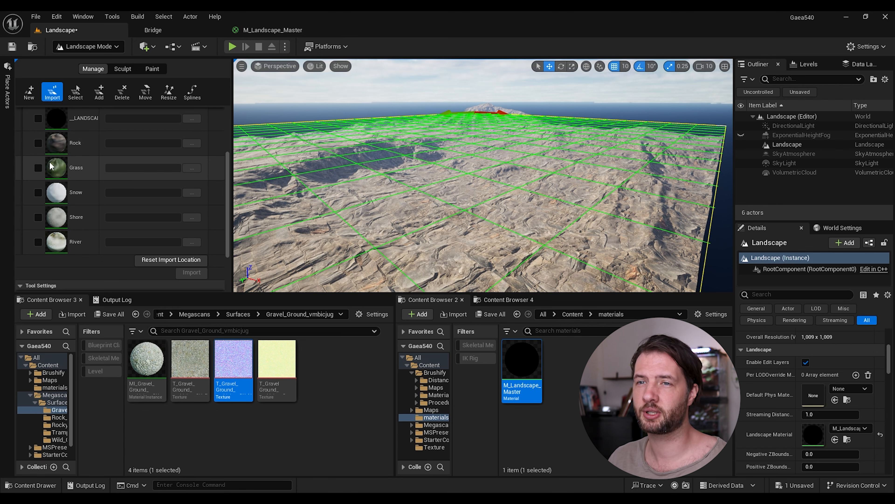
{"action": "left_click", "coordinate": [38, 168]}
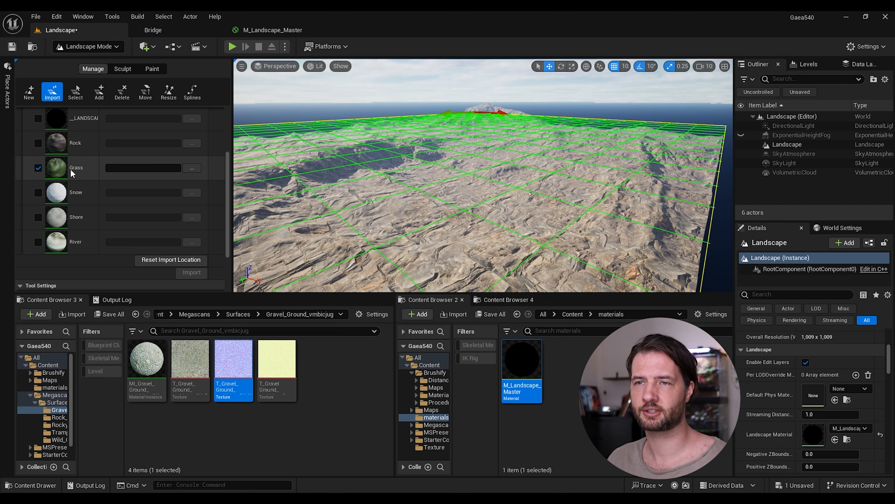
{"action": "left_click", "coordinate": [196, 168]}
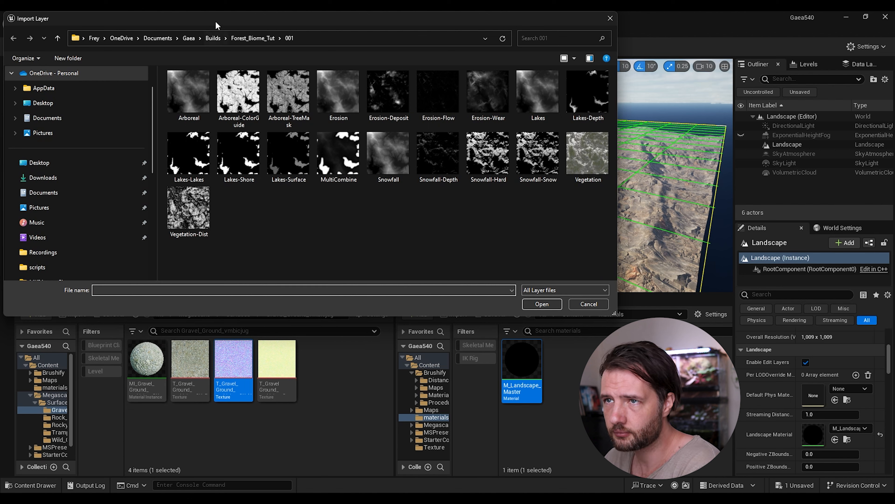
{"action": "left_click", "coordinate": [253, 38]}
{"action": "double_click", "coordinate": [188, 113]}
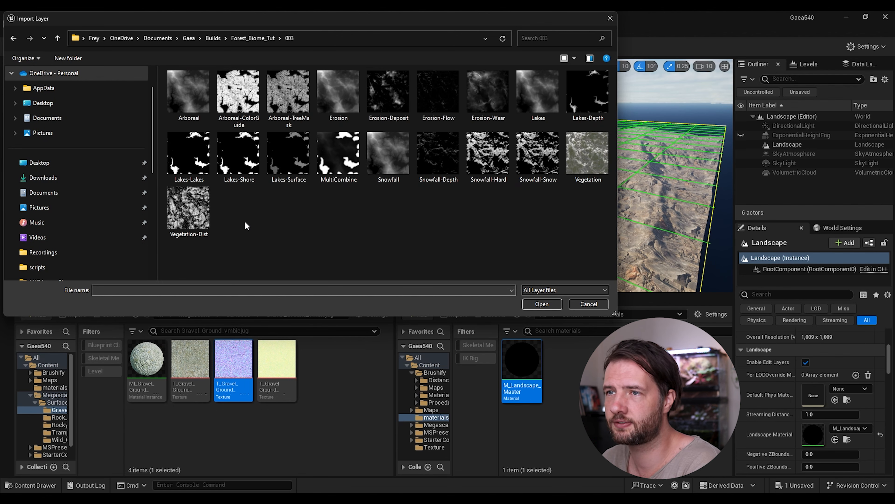
{"action": "left_click", "coordinate": [231, 92]}
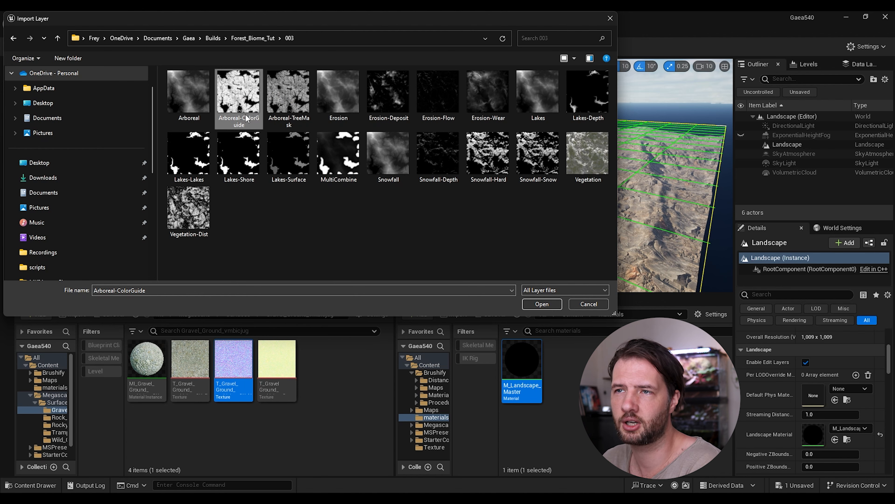
{"action": "left_click", "coordinate": [537, 304]}
{"action": "left_click", "coordinate": [191, 272]}
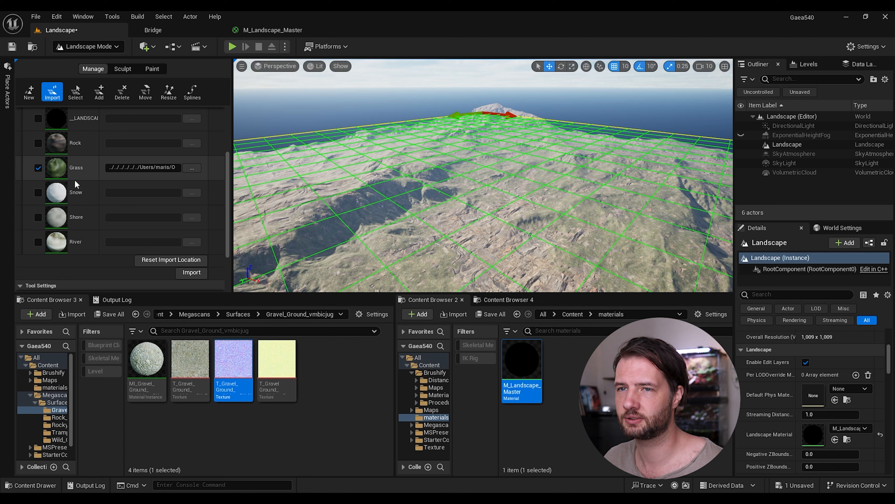
Deselect the Grass layer and import the Snowfall-Snow mask into the Snow layer
{"action": "left_click", "coordinate": [38, 167]}
{"action": "left_click", "coordinate": [38, 192]}
{"action": "left_click", "coordinate": [191, 192]}
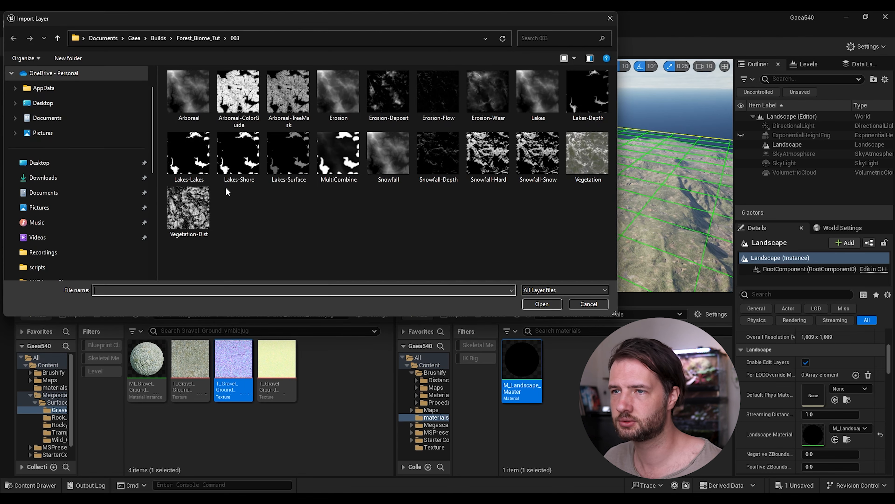
{"action": "left_click", "coordinate": [522, 158]}
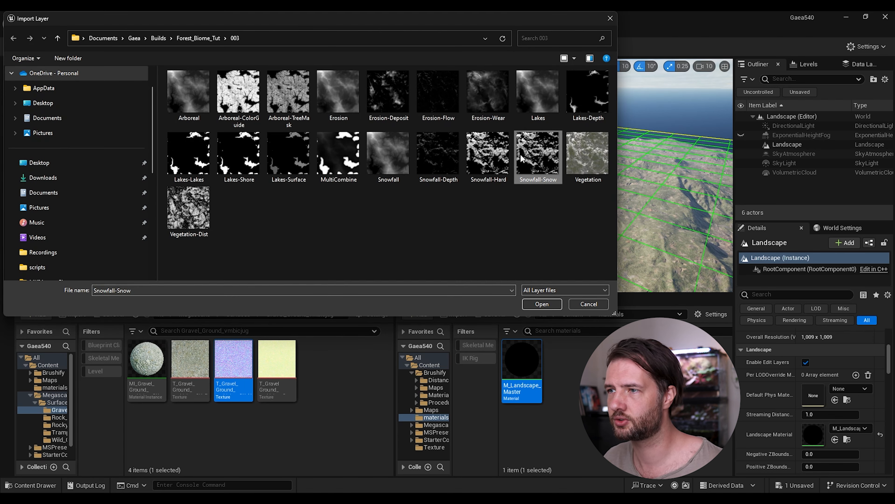
{"action": "left_click", "coordinate": [542, 304]}
{"action": "left_click", "coordinate": [192, 273]}
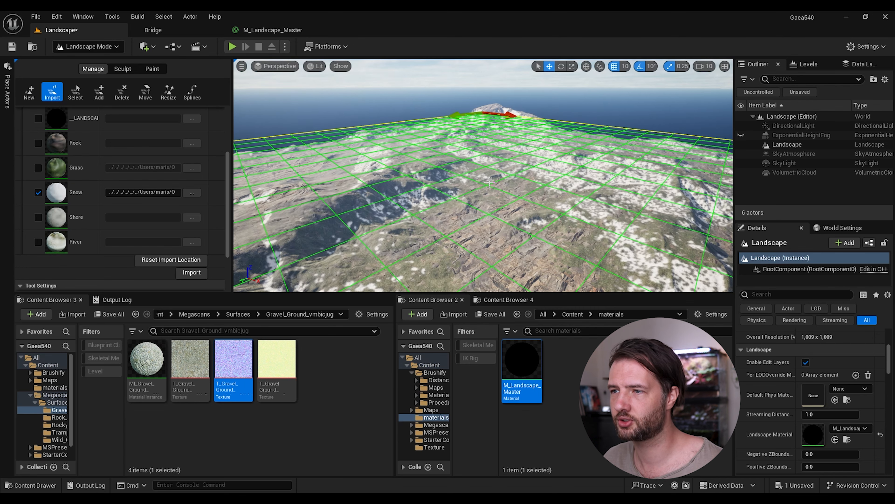
{"action": "mouse_move", "coordinate": [489, 183]}
{"action": "right_mouse_down"}
{"action": "mouse_move", "coordinate": [599, 225]}
{"action": "mouse_move", "coordinate": [489, 183]}
{"action": "mouse_move", "coordinate": [501, 178]}
{"action": "right_mouse_up"}
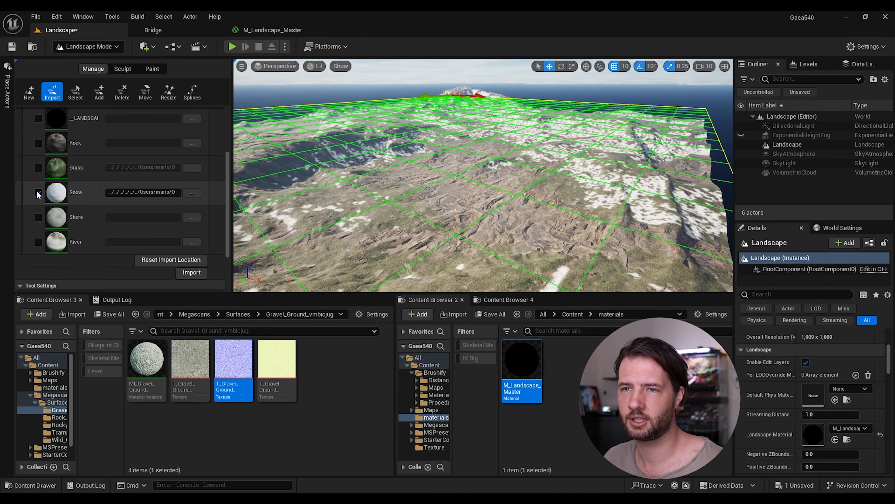
Deselect the Snow layer and import the MultiCombine mask into the Shore layer
{"action": "left_click", "coordinate": [38, 193]}
{"action": "left_click", "coordinate": [37, 217]}
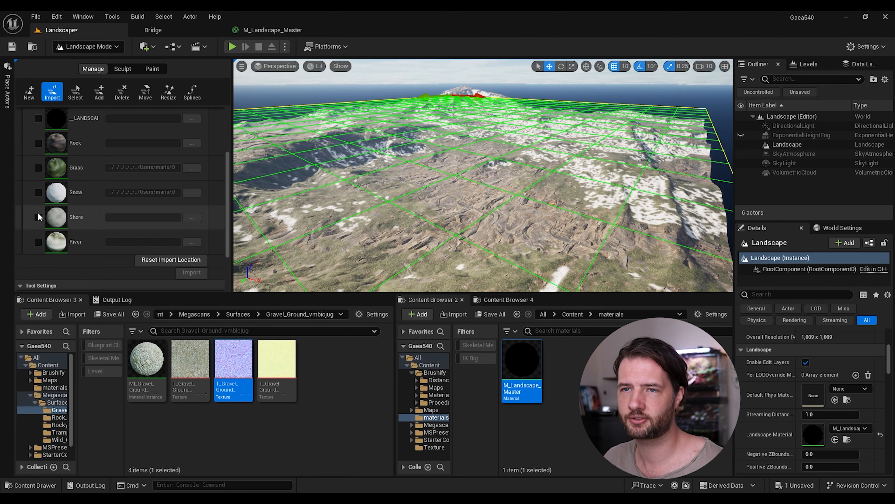
{"action": "left_click", "coordinate": [192, 217]}
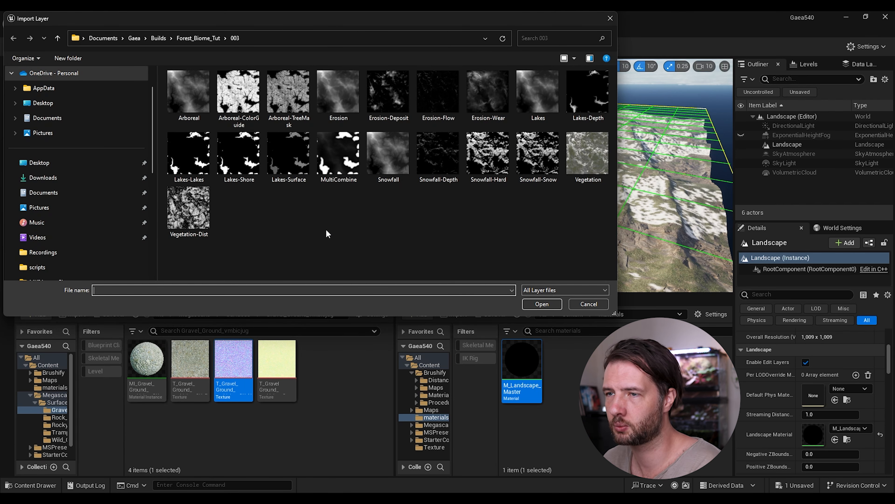
{"action": "left_click", "coordinate": [345, 152]}
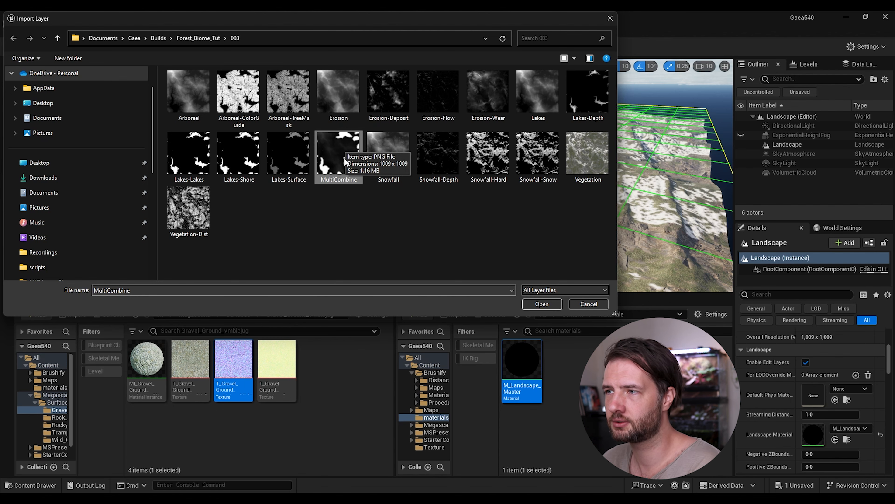
{"action": "left_click", "coordinate": [542, 304]}
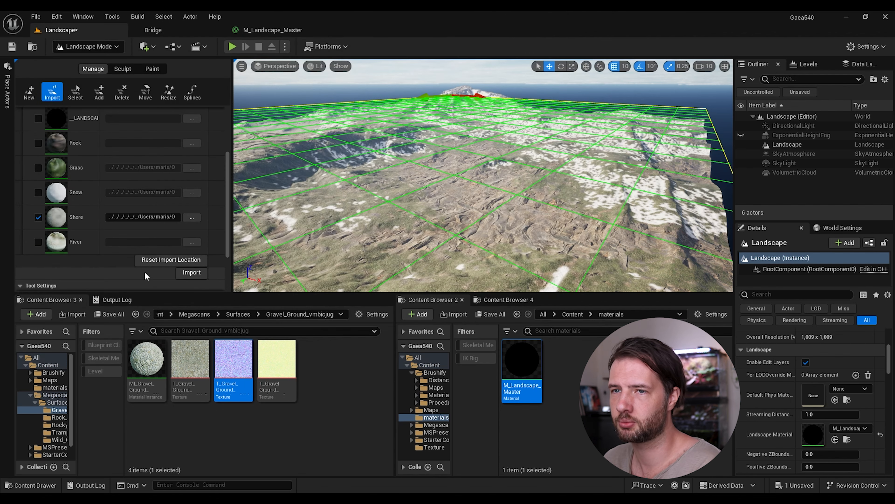
{"action": "left_click", "coordinate": [192, 273]}
Import the Lakes-Lakes mask from build folder 003 into the River layer
{"action": "left_click", "coordinate": [193, 243]}
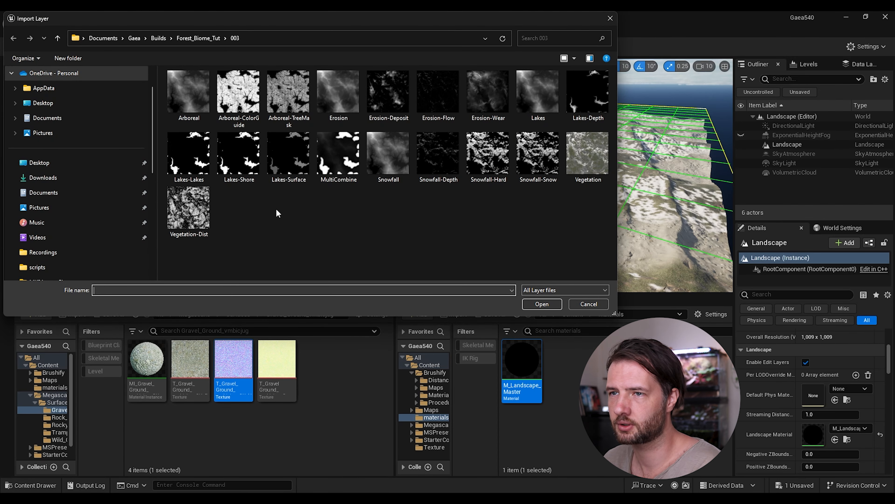
{"action": "left_click", "coordinate": [194, 155]}
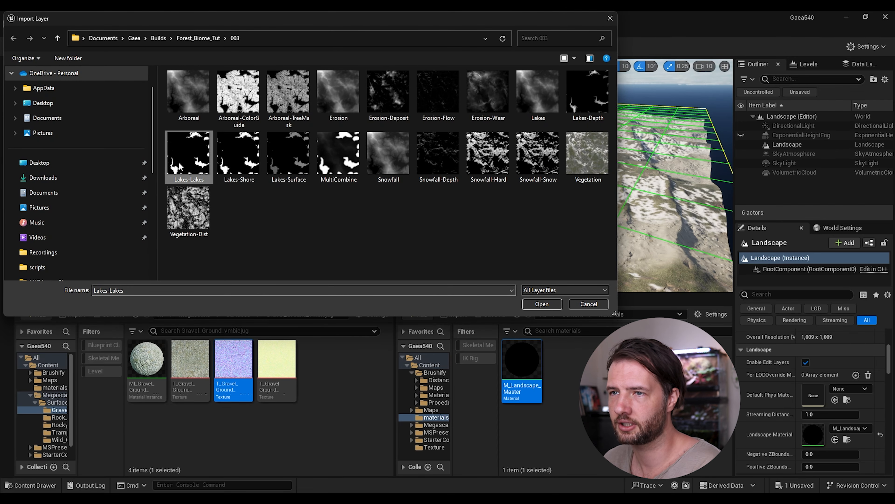
{"action": "left_click", "coordinate": [542, 304]}
{"action": "left_click", "coordinate": [199, 275]}
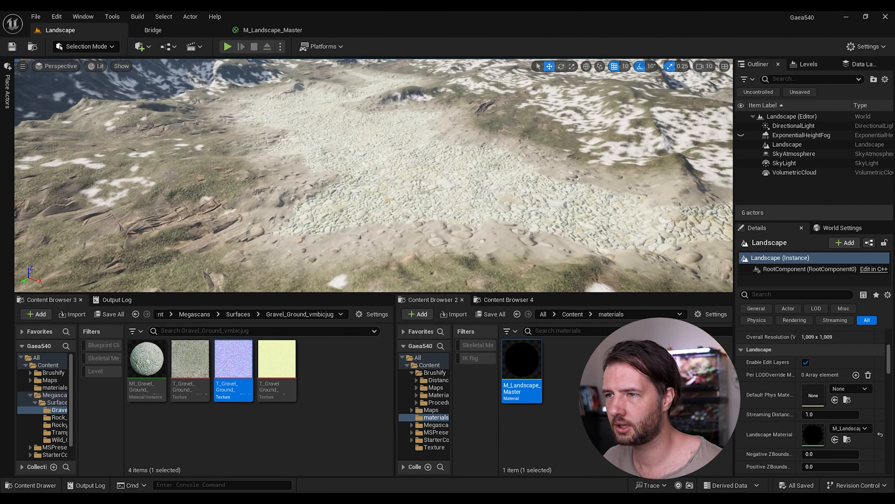
Set the TexCoord node's UTiling and VTiling to 0.05 in M_Landscape_Master and save the material
{"action": "scroll", "coordinate": [373, 176], "scroll_direction": "up", "scroll_amount": 10}
{"action": "right_click_drag", "start_coordinate": [374, 176], "coordinate": [353, 177]}
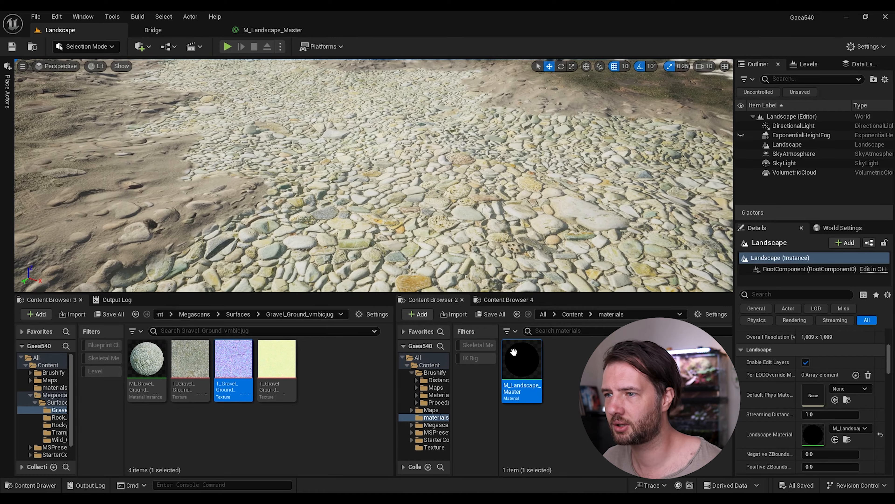
{"action": "right_click_drag", "start_coordinate": [458, 212], "coordinate": [458, 170]}
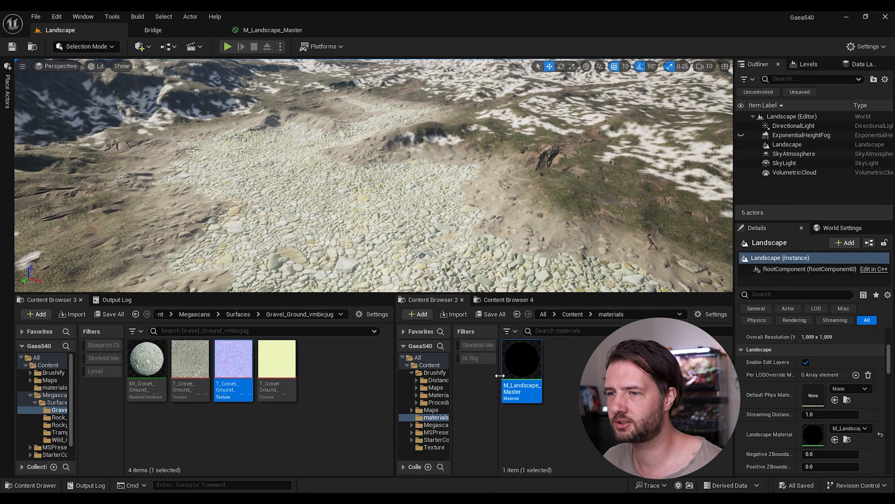
{"action": "double_click", "coordinate": [533, 374]}
{"action": "key", "text": "Home"}
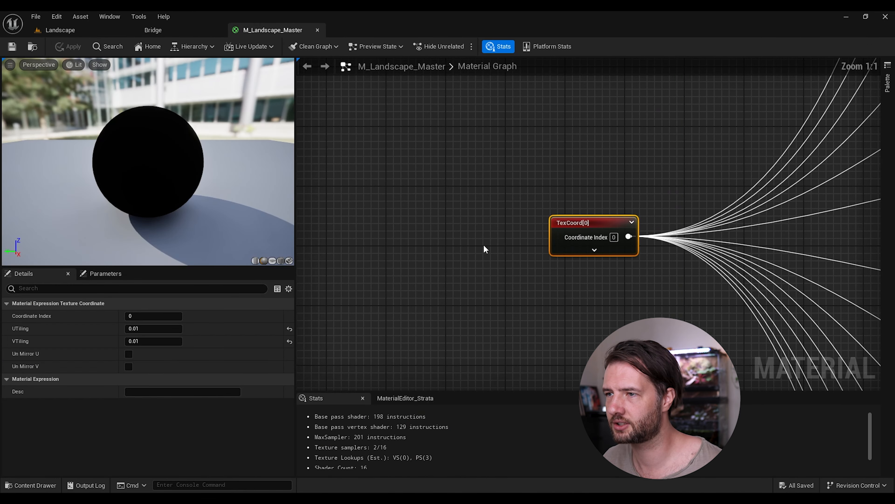
{"action": "left_click", "coordinate": [153, 329]}
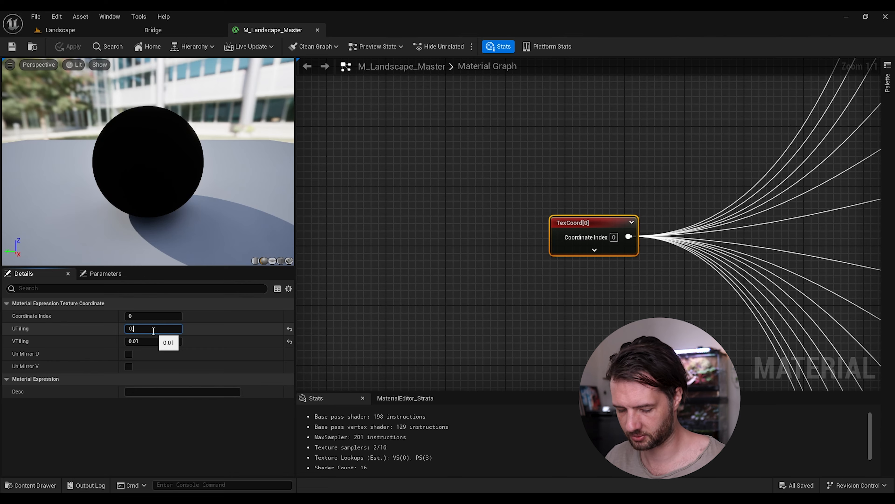
{"action": "type", "text": "0.05"}
{"action": "key", "text": "Tab"}
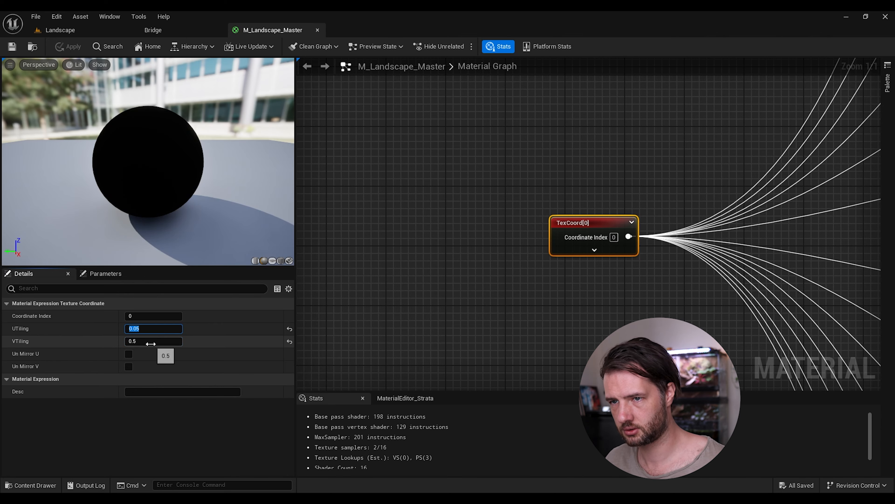
{"action": "type", "text": "0.05"}
{"action": "left_click", "coordinate": [11, 46]}
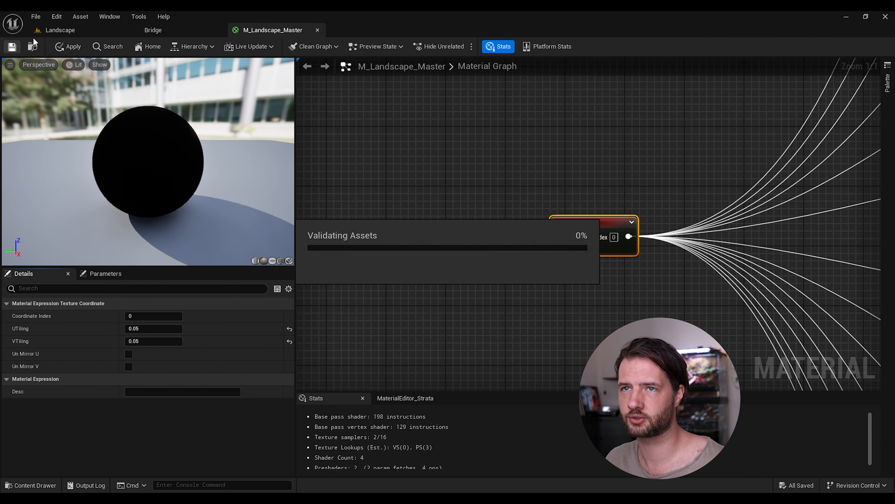
Examine the texture tiling and the snow, grass, shore and river layer distribution across the landscape from several angles
{"action": "left_click", "coordinate": [60, 30]}
{"action": "key", "text": "s"}
{"action": "right_click_drag", "start_coordinate": [317, 166], "coordinate": [198, 233]}
{"action": "key", "text": "w"}
{"action": "scroll", "coordinate": [373, 175], "scroll_direction": "down", "scroll_amount": 2}
{"action": "key", "text": "e"}
{"action": "key", "text": "w"}
{"action": "scroll", "coordinate": [373, 175], "scroll_direction": "down", "scroll_amount": 1}
{"action": "key", "text": "w"}
{"action": "key", "text": "e"}
{"action": "key", "text": "e"}
{"action": "right_click_drag", "start_coordinate": [400, 219], "coordinate": [400, 250]}
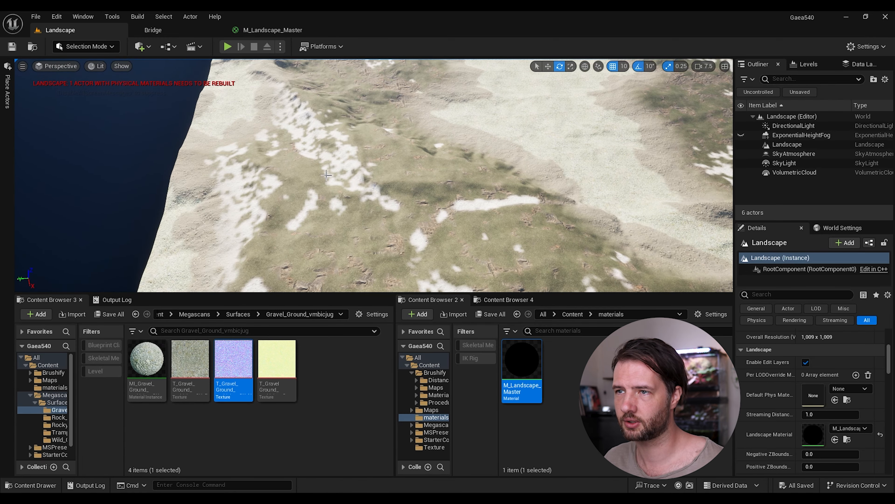
{"action": "right_click_drag", "start_coordinate": [331, 164], "coordinate": [611, 202]}
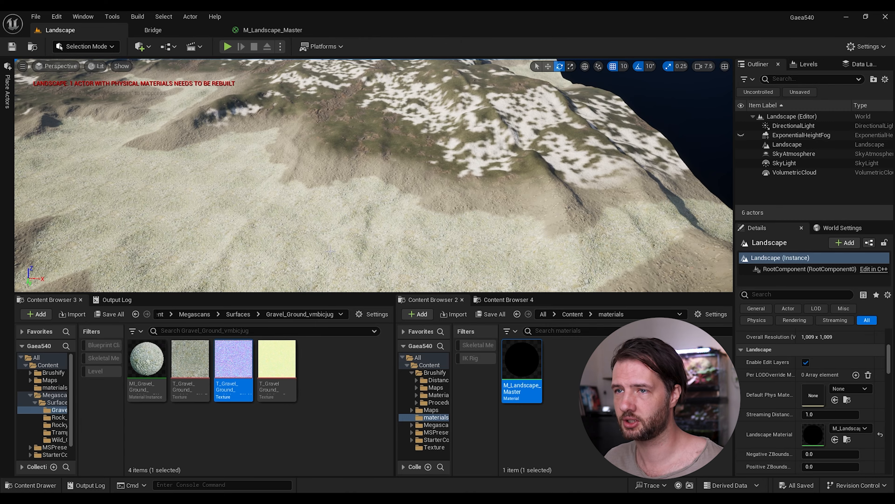
{"action": "right_click_drag", "start_coordinate": [330, 251], "coordinate": [414, 194]}
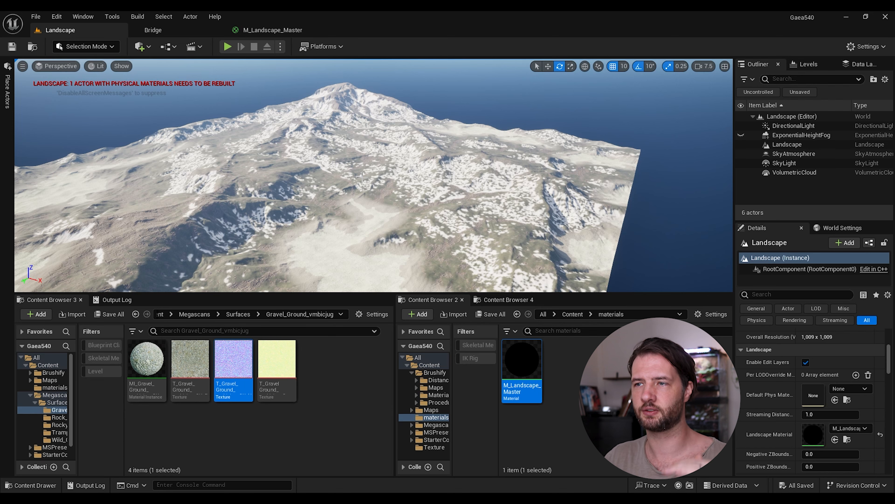
{"action": "right_click_drag", "start_coordinate": [372, 200], "coordinate": [376, 279]}
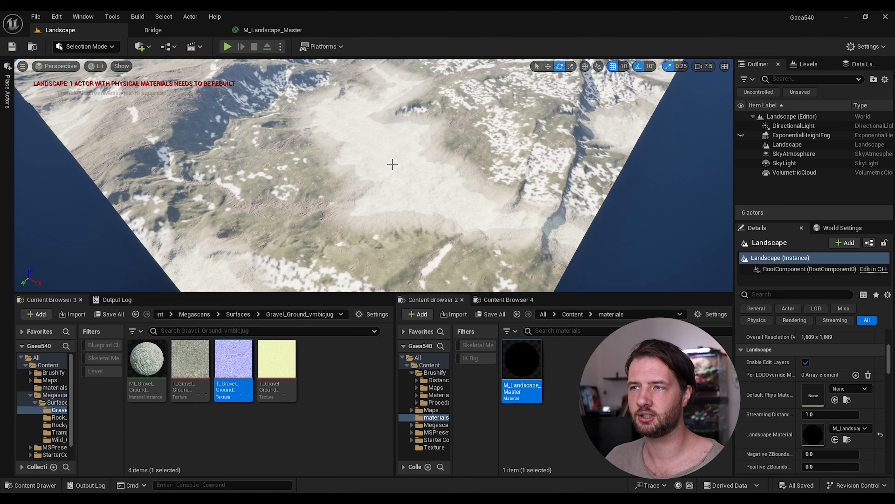
{"action": "key", "text": "w"}
{"action": "right_click_drag", "start_coordinate": [361, 167], "coordinate": [354, 146]}
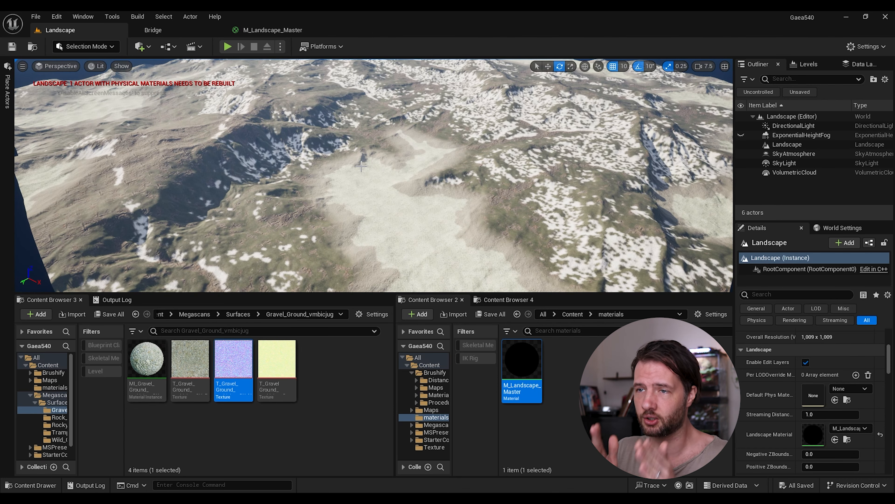
{"action": "right_click_drag", "start_coordinate": [380, 212], "coordinate": [474, 226]}
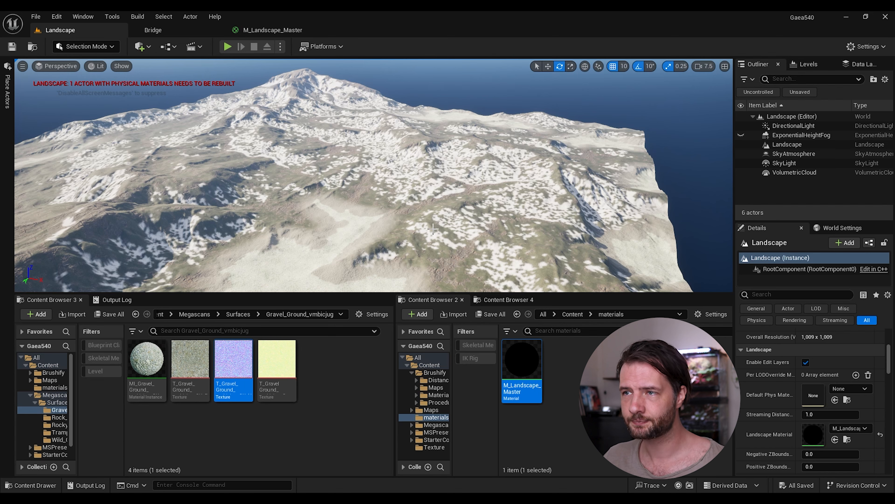
Import the Arboreal-ColorGuide mask from build folder 003 into the landscape's Grass layer
{"action": "left_click", "coordinate": [97, 45]}
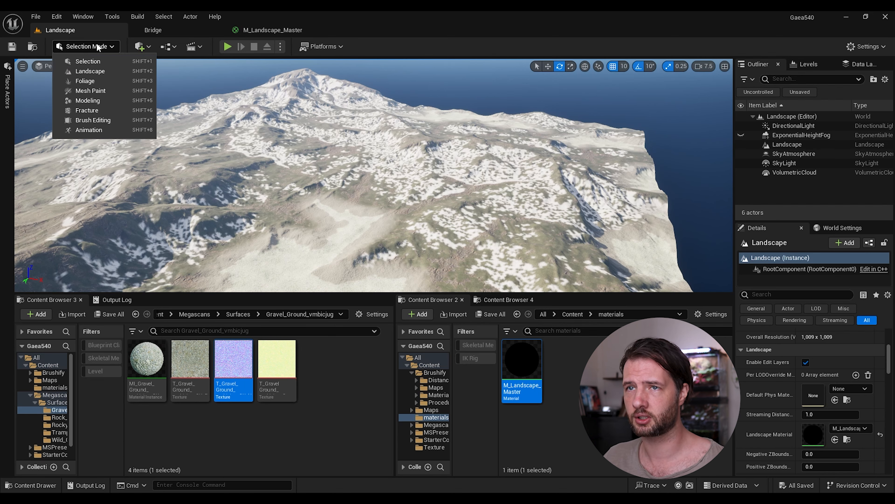
{"action": "left_click", "coordinate": [103, 75]}
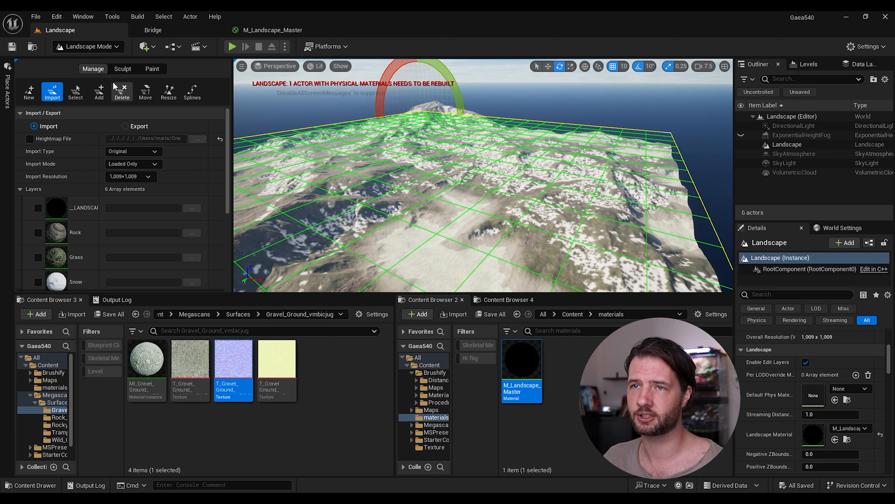
{"action": "scroll", "coordinate": [103, 221], "scroll_direction": "down", "scroll_amount": 2}
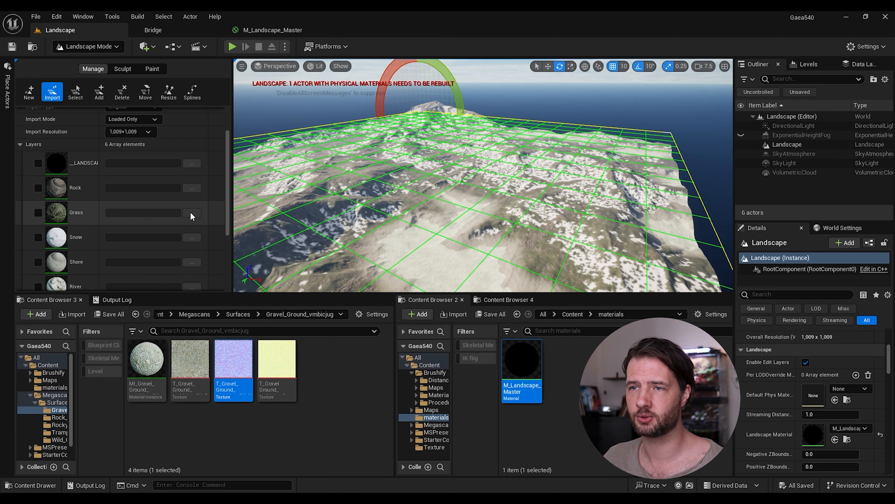
{"action": "scroll", "coordinate": [80, 185], "scroll_direction": "up", "scroll_amount": 2}
{"action": "scroll", "coordinate": [80, 185], "scroll_direction": "down", "scroll_amount": 4}
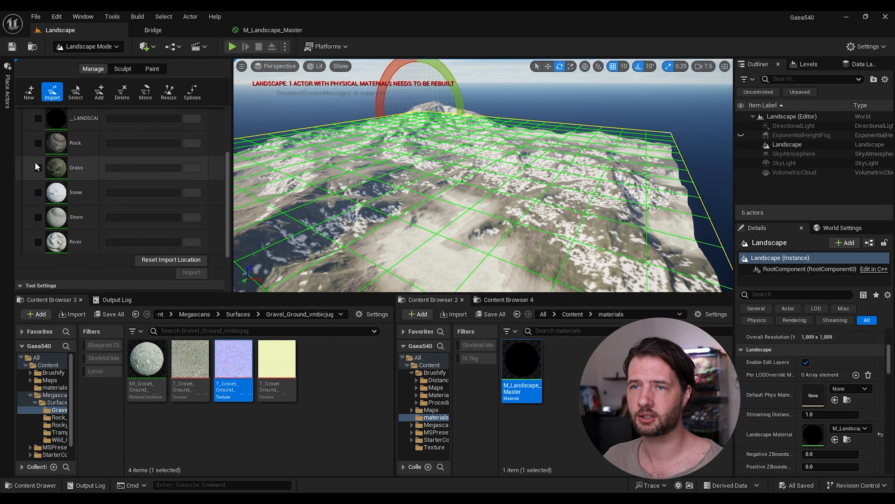
{"action": "left_click", "coordinate": [37, 168]}
{"action": "left_click", "coordinate": [191, 168]}
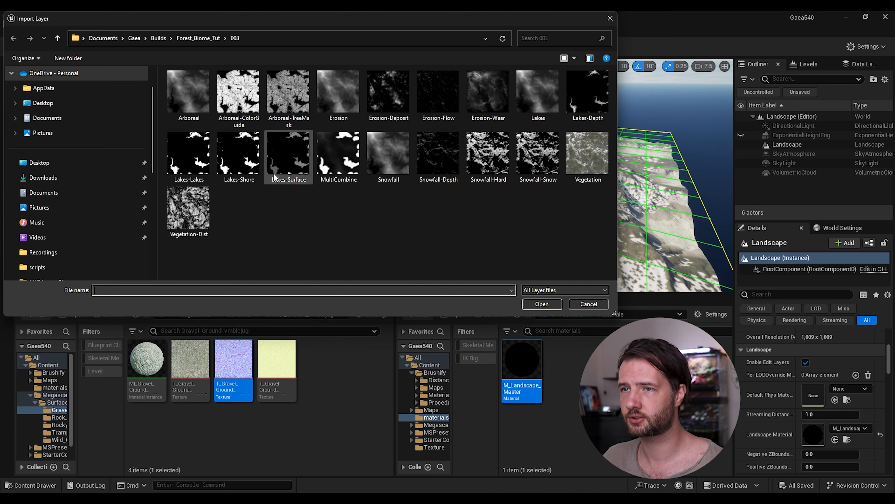
{"action": "left_click", "coordinate": [249, 97]}
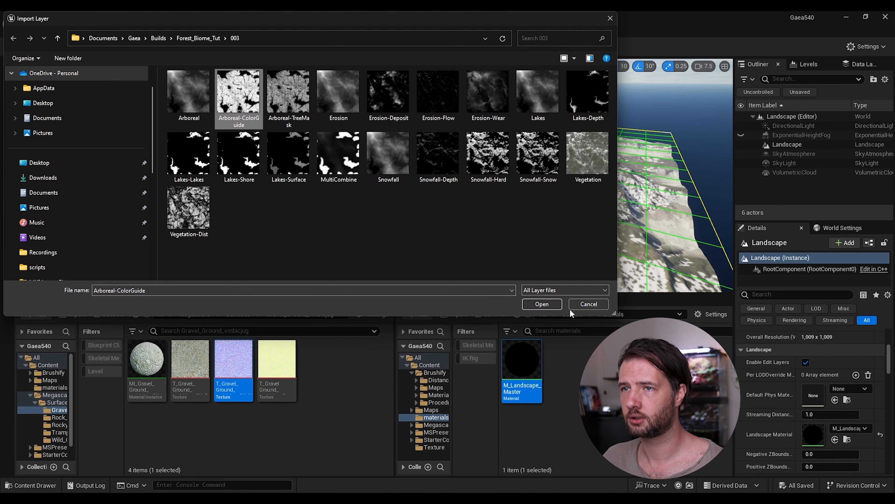
{"action": "left_click", "coordinate": [559, 306]}
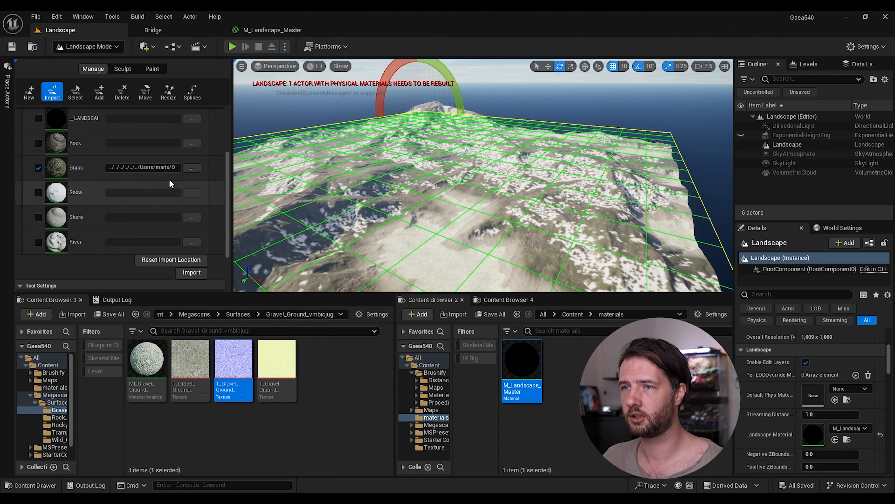
{"action": "left_click", "coordinate": [190, 272]}
{"action": "scroll", "coordinate": [469, 222], "scroll_direction": "up", "scroll_amount": 3}
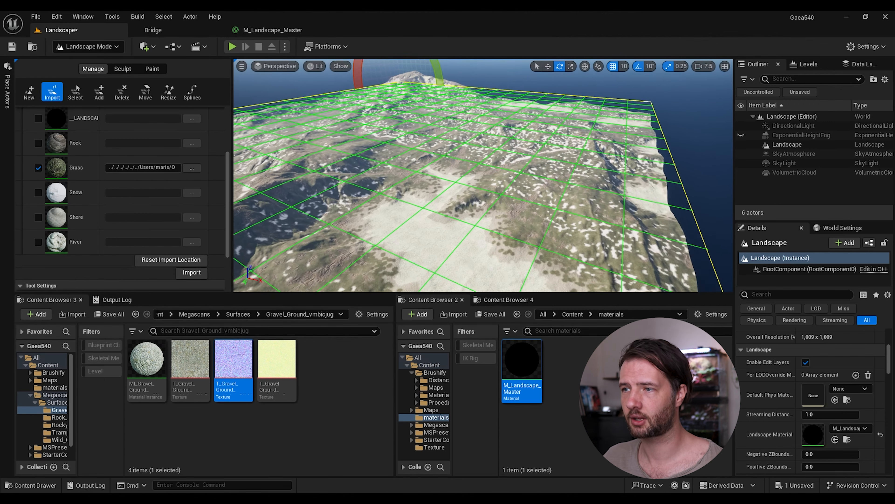
{"action": "scroll", "coordinate": [479, 259], "scroll_direction": "up", "scroll_amount": 3}
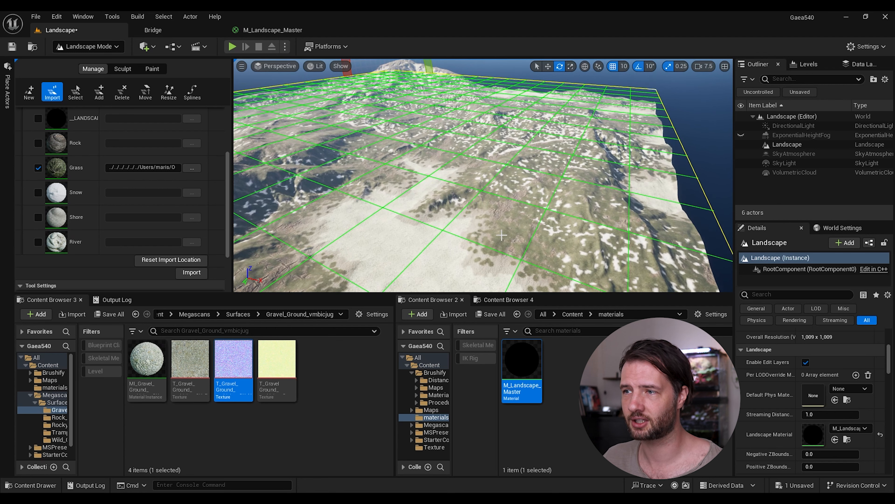
Examine the grass, shore and snow blending up close and from afar in Selection mode, and save the level
{"action": "left_click", "coordinate": [104, 49]}
{"action": "left_click", "coordinate": [106, 62]}
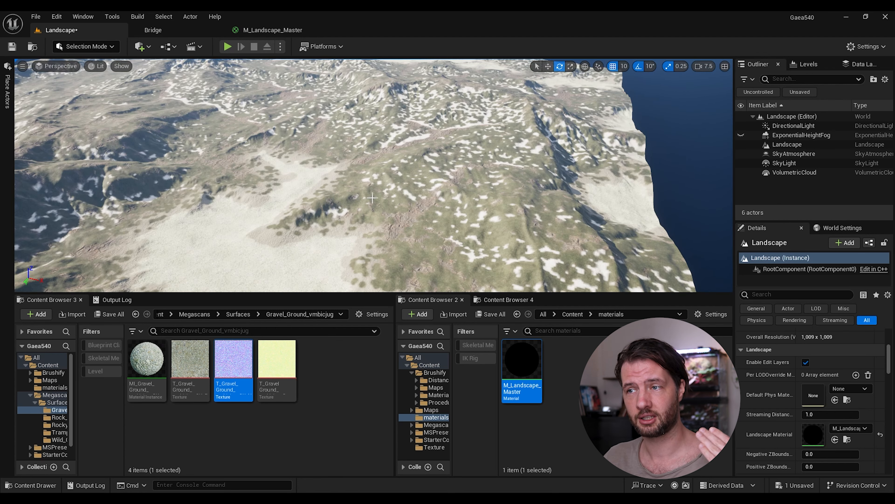
{"action": "mouse_move", "coordinate": [366, 200]}
{"action": "right_mouse_down"}
{"action": "mouse_move", "coordinate": [332, 208]}
{"action": "mouse_move", "coordinate": [365, 200]}
{"action": "right_mouse_up"}
{"action": "key", "text": "s"}
{"action": "key", "text": "w"}
{"action": "right_click_drag", "start_coordinate": [419, 195], "coordinate": [419, 196]}
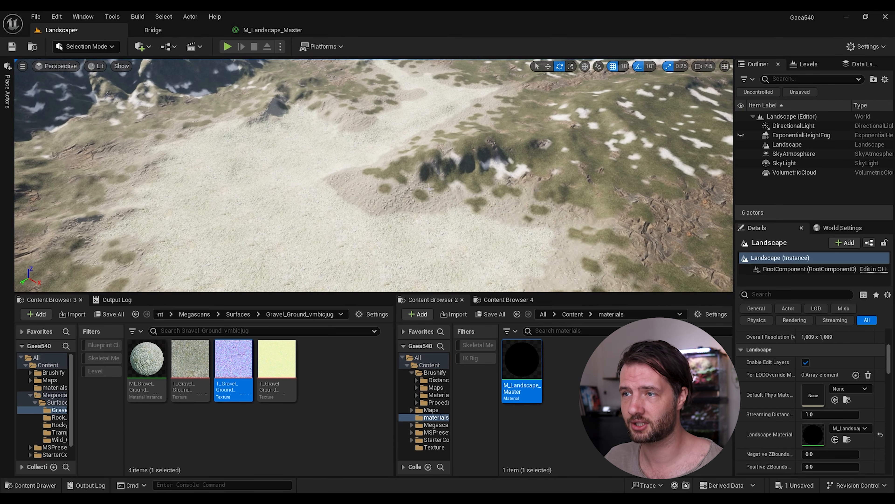
{"action": "key", "text": "f"}
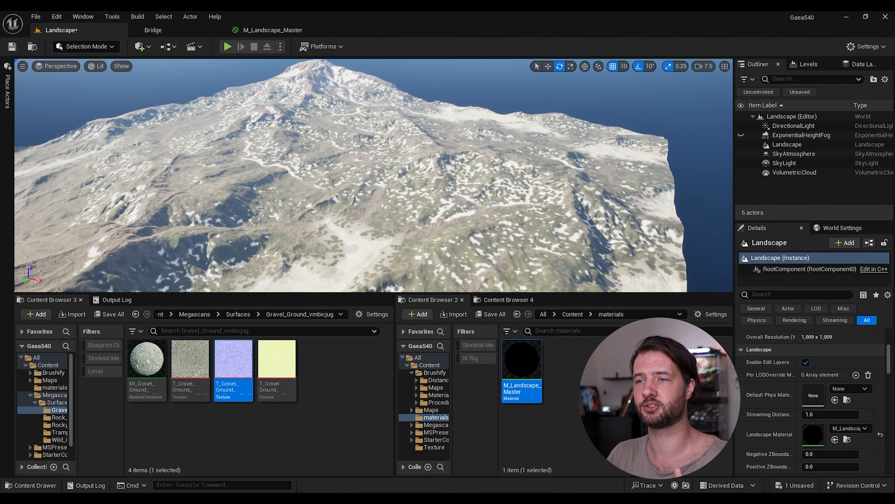
{"action": "key", "text": "w"}
{"action": "scroll", "coordinate": [489, 203], "scroll_direction": "up", "scroll_amount": 4}
{"action": "right_click_drag", "start_coordinate": [490, 203], "coordinate": [417, 203]}
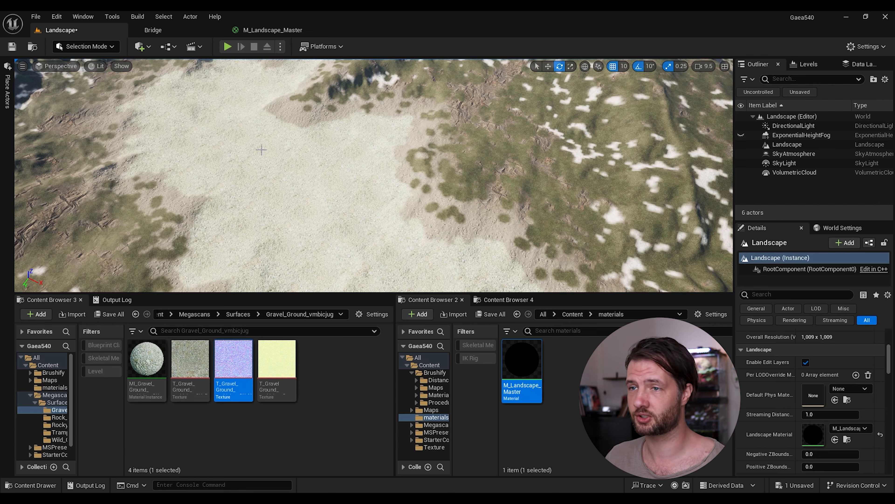
{"action": "left_click", "coordinate": [11, 46]}
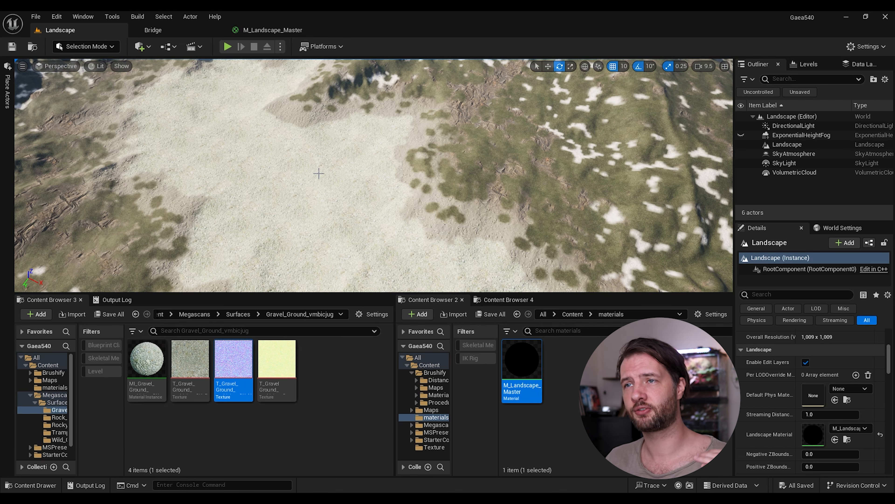
Paint the Grass layer by hand over snow and bare patches on the grassy slope in Landscape mode
{"action": "key", "text": "f"}
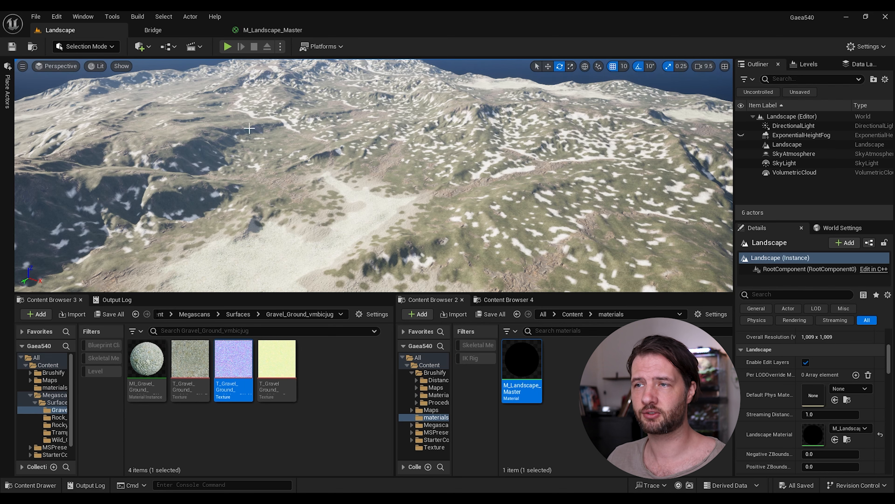
{"action": "left_click", "coordinate": [105, 46]}
{"action": "left_click", "coordinate": [88, 65]}
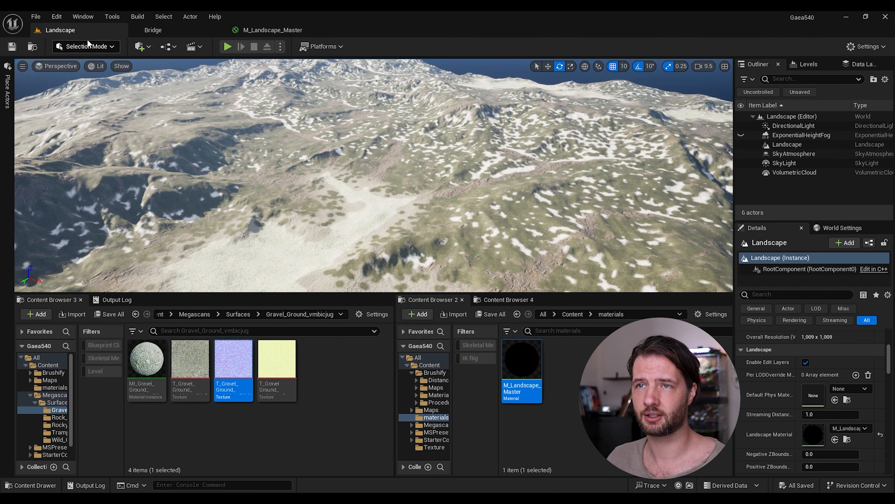
{"action": "left_click", "coordinate": [84, 45]}
{"action": "left_click", "coordinate": [86, 73]}
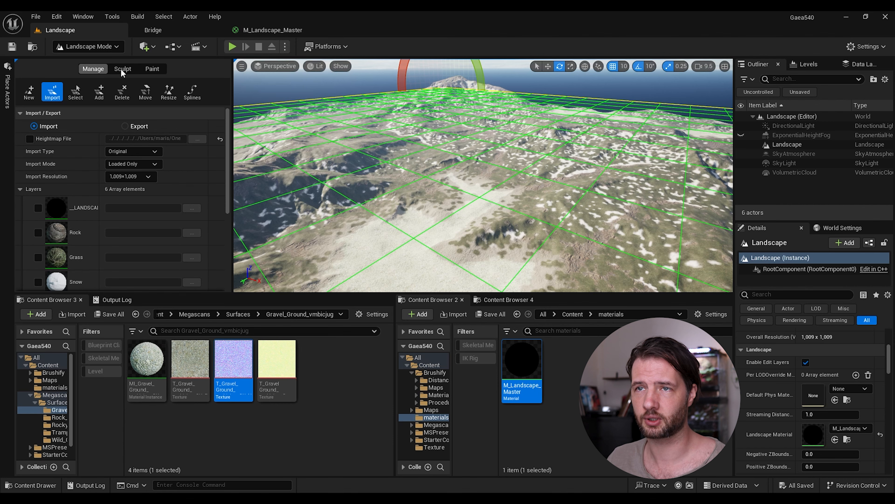
{"action": "left_click", "coordinate": [152, 68]}
{"action": "scroll", "coordinate": [37, 229], "scroll_direction": "down", "scroll_amount": 3}
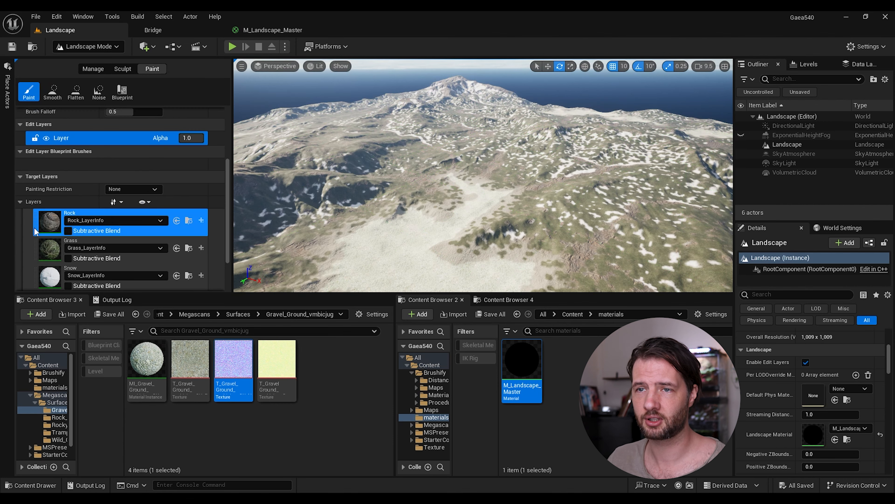
{"action": "left_click", "coordinate": [48, 251]}
{"action": "key", "text": "w"}
{"action": "mouse_move", "coordinate": [399, 211]}
{"action": "right_mouse_down"}
{"action": "mouse_move", "coordinate": [412, 243]}
{"action": "mouse_move", "coordinate": [458, 219]}
{"action": "mouse_move", "coordinate": [522, 247]}
{"action": "mouse_move", "coordinate": [440, 220]}
{"action": "right_mouse_up"}
{"action": "key", "text": "d"}
{"action": "left_click_drag", "start_coordinate": [446, 220], "coordinate": [409, 211]}
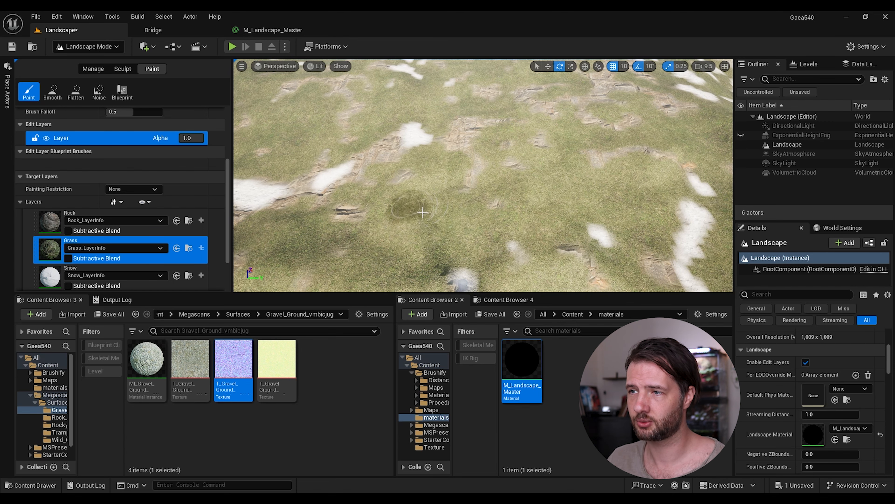
{"action": "left_click_drag", "start_coordinate": [394, 130], "coordinate": [362, 150]}
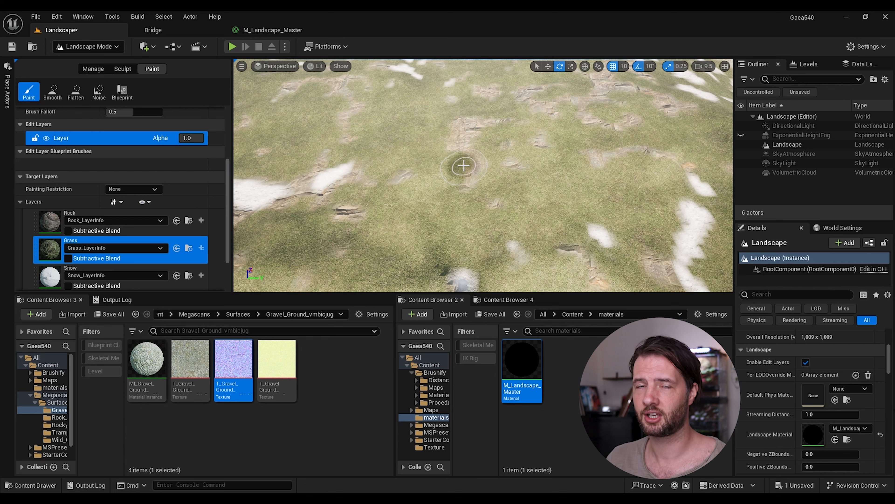